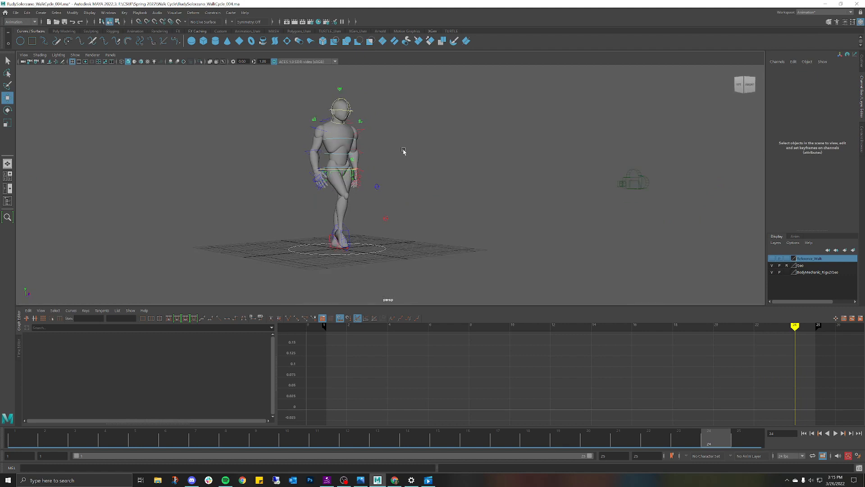
# Go to frame 1 and hide the NURBS curves in the perspective viewport
pyautogui.click(13, 444)
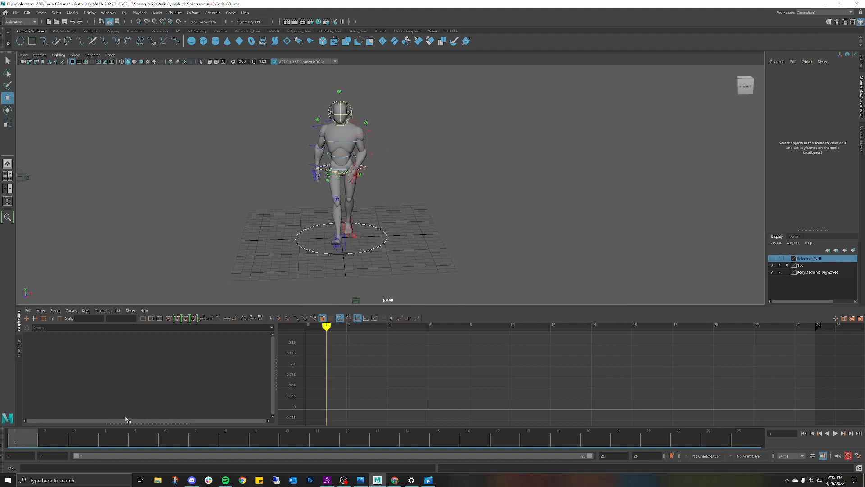
pyautogui.click(74, 54)
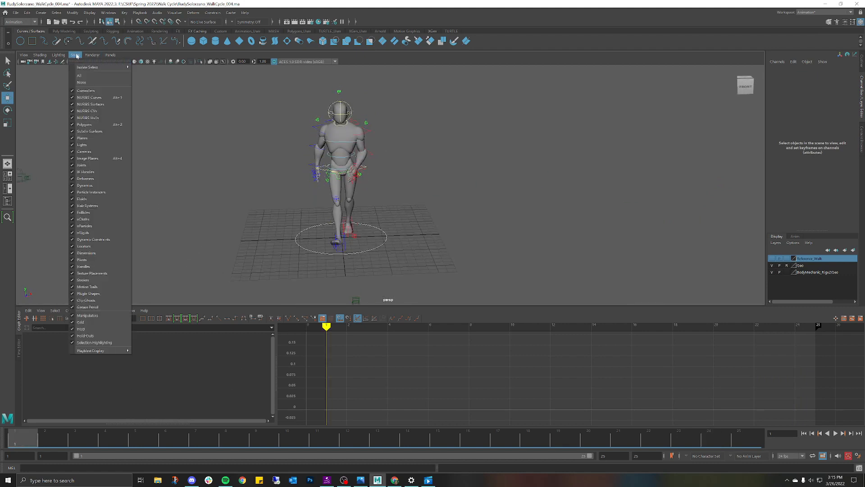
pyautogui.click(91, 98)
pyautogui.keyDown('alt'); pyautogui.moveTo(239, 133); pyautogui.dragTo(256, 134); pyautogui.keyUp('alt')
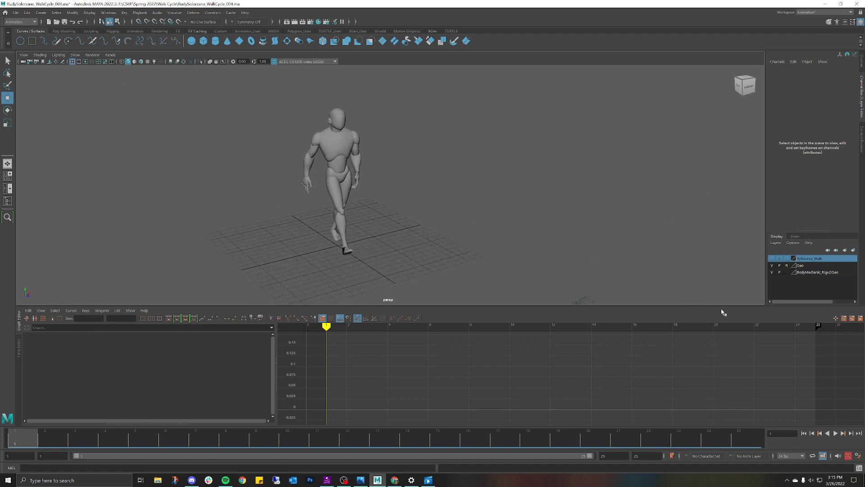
# Play back the walk cycle in the perspective view to review the character's motion, and stop playback
pyautogui.click(835, 433)
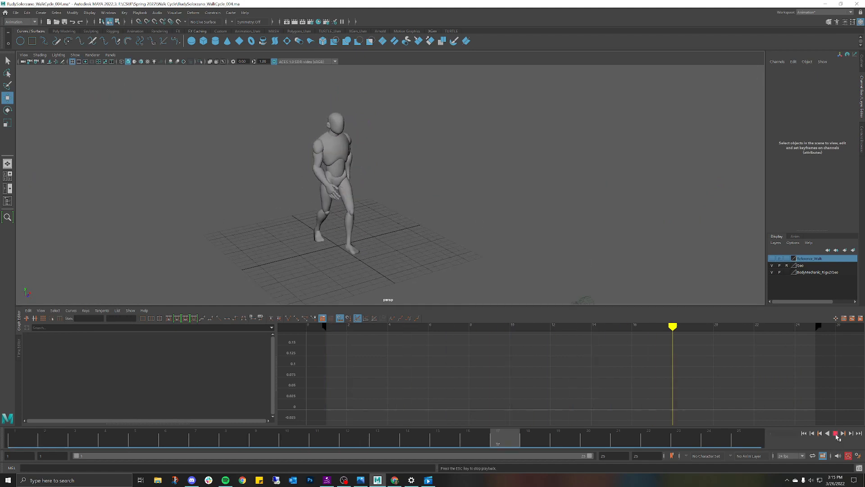
pyautogui.keyDown('alt'); pyautogui.moveTo(499, 254); pyautogui.dragTo(415, 204); pyautogui.keyUp('alt')
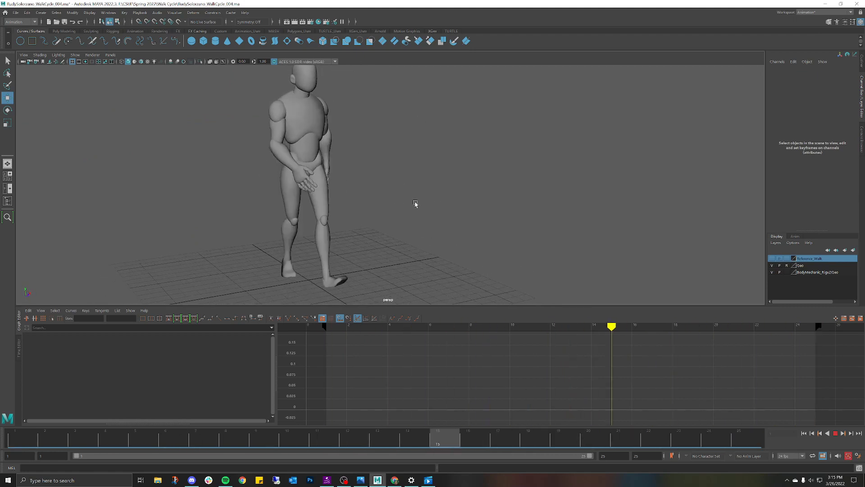
pyautogui.keyDown('alt'); pyautogui.moveTo(415, 203); pyautogui.dragTo(409, 199, button='right'); pyautogui.keyUp('alt')
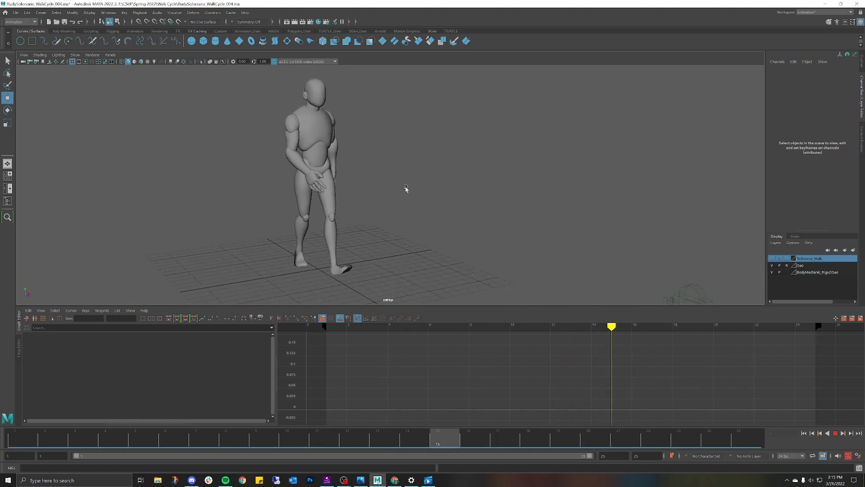
pyautogui.keyDown('alt'); pyautogui.moveTo(419, 192); pyautogui.dragTo(465, 191, button='middle'); pyautogui.keyUp('alt')
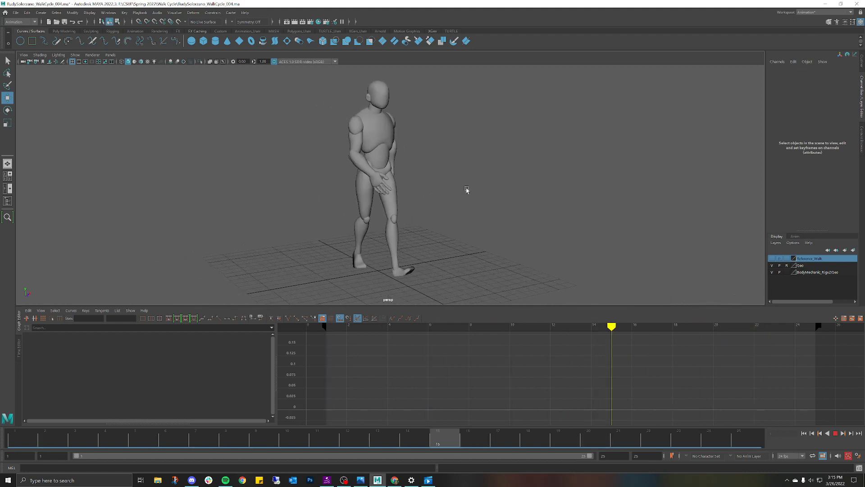
pyautogui.scroll(-2, 466, 190)
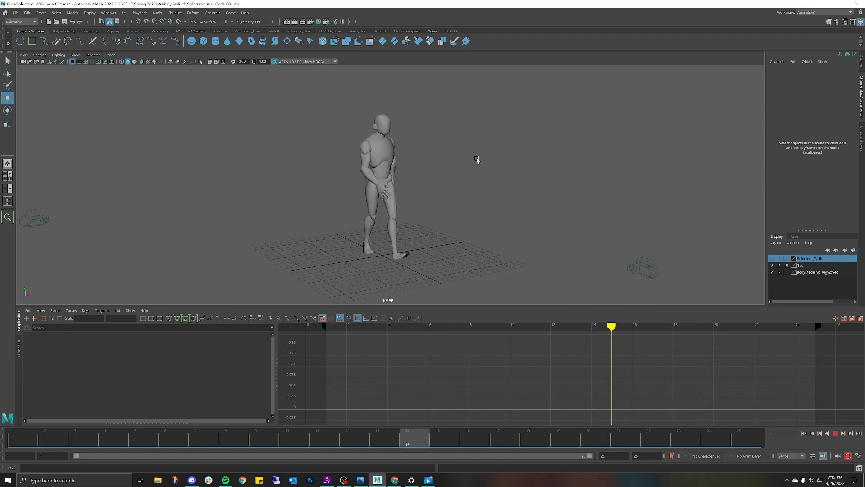
pyautogui.moveTo(477, 160)
pyautogui.keyDown('alt'); pyautogui.mouseDown()
pyautogui.moveTo(399, 154)
pyautogui.moveTo(492, 159)
pyautogui.moveTo(483, 162)
pyautogui.mouseUp(); pyautogui.keyUp('alt')
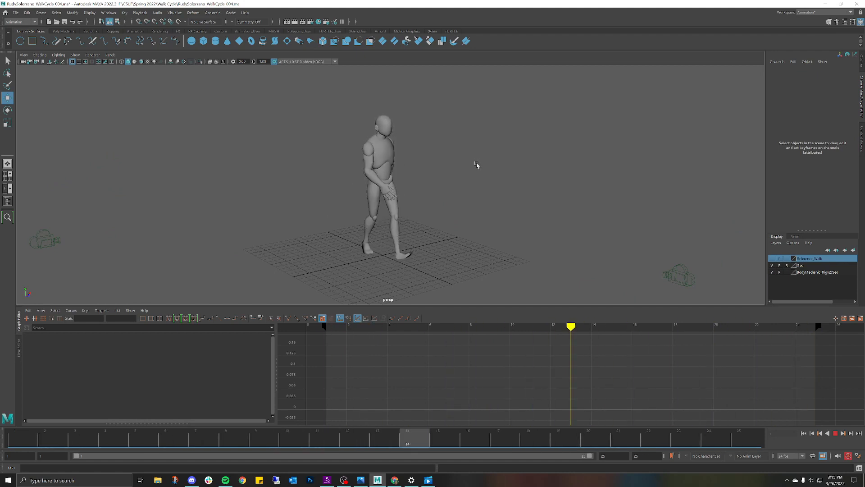
pyautogui.click(836, 433)
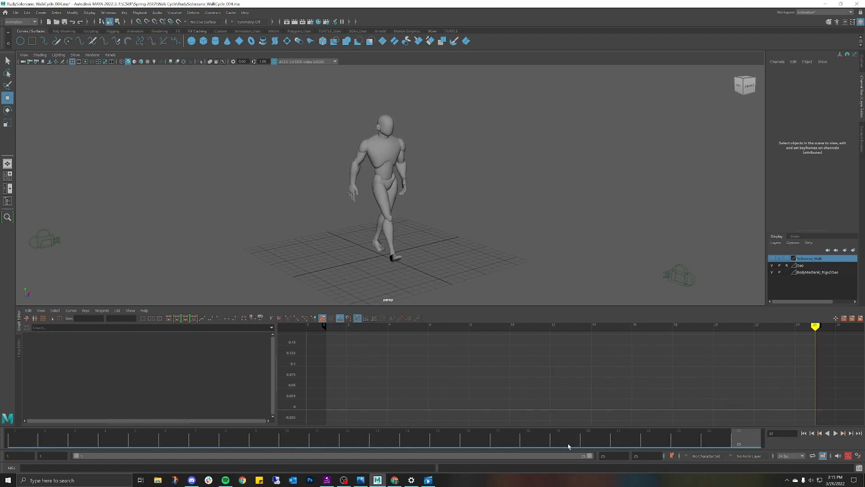
# Return the timeline to frame 1 with the whole character in view
pyautogui.moveTo(568, 446); pyautogui.dragTo(1, 435)
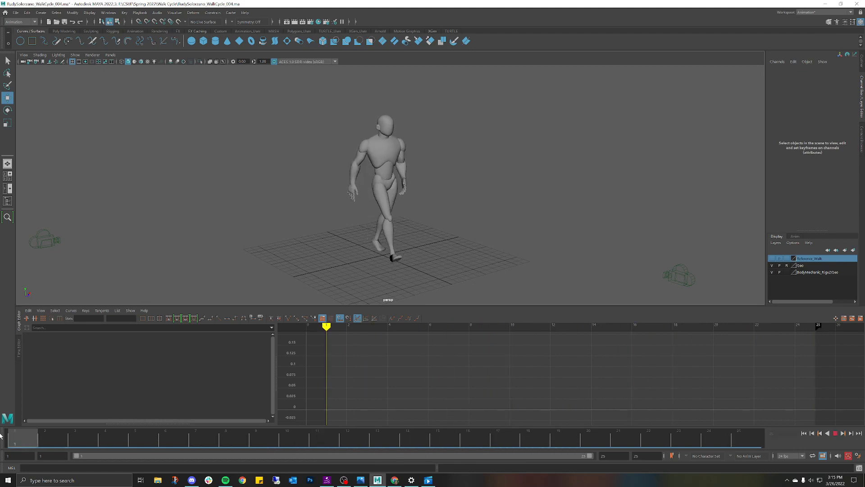
pyautogui.scroll(-2, 404, 246)
pyautogui.keyDown('alt'); pyautogui.moveTo(419, 214); pyautogui.dragTo(429, 218, button='middle'); pyautogui.keyUp('alt')
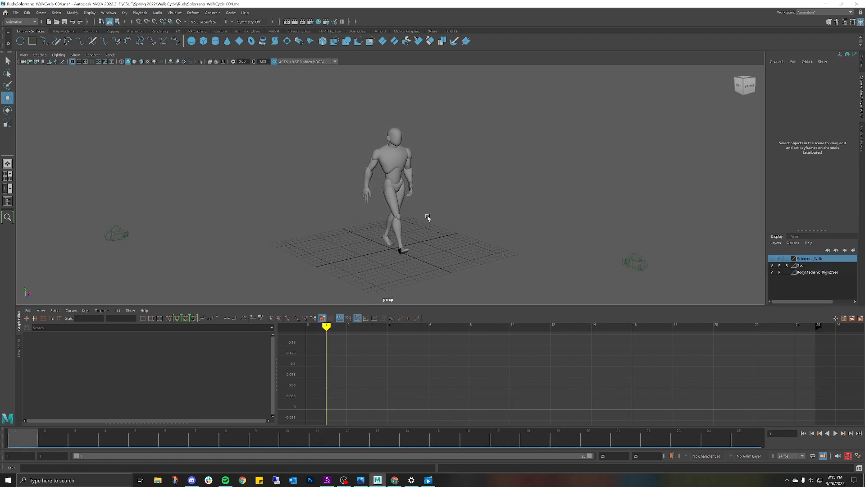
pyautogui.keyDown('alt'); pyautogui.moveTo(429, 218); pyautogui.dragTo(384, 180); pyautogui.keyUp('alt')
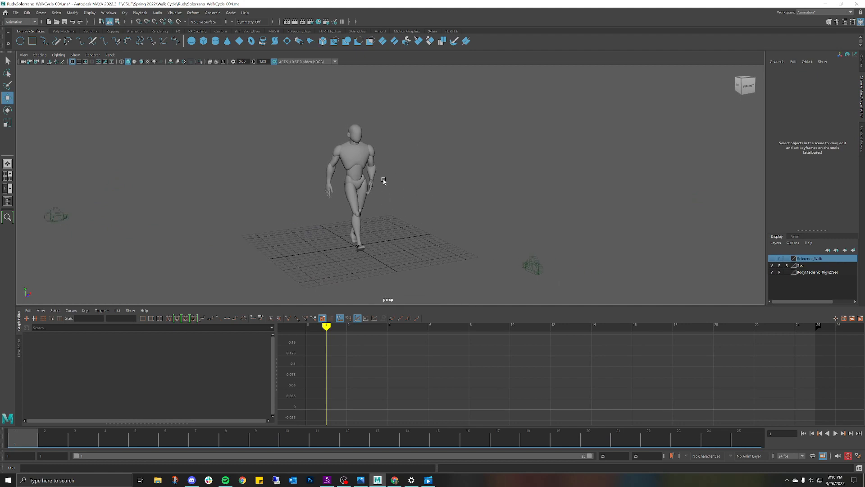
# Save the scene as a new walk cycle version with the number 005 in Maya ASCII format
pyautogui.click(16, 14)
pyautogui.click(34, 50)
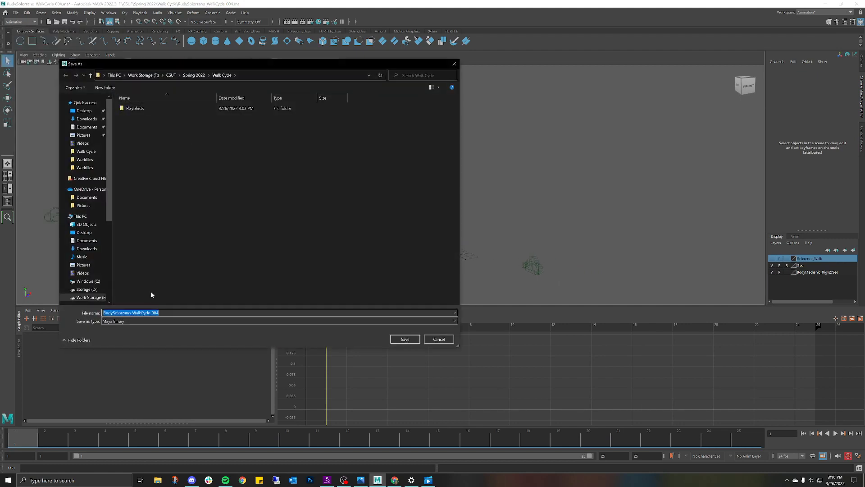
pyautogui.click(160, 313)
pyautogui.press('BackSpace')
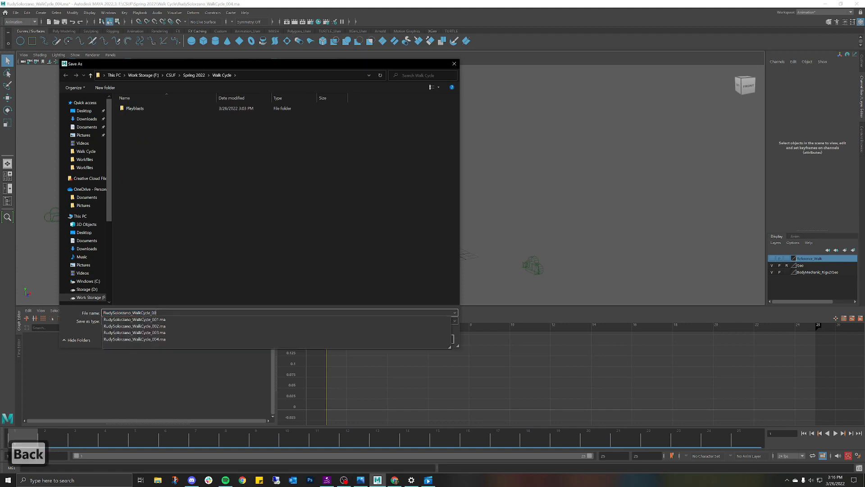
pyautogui.write('5')
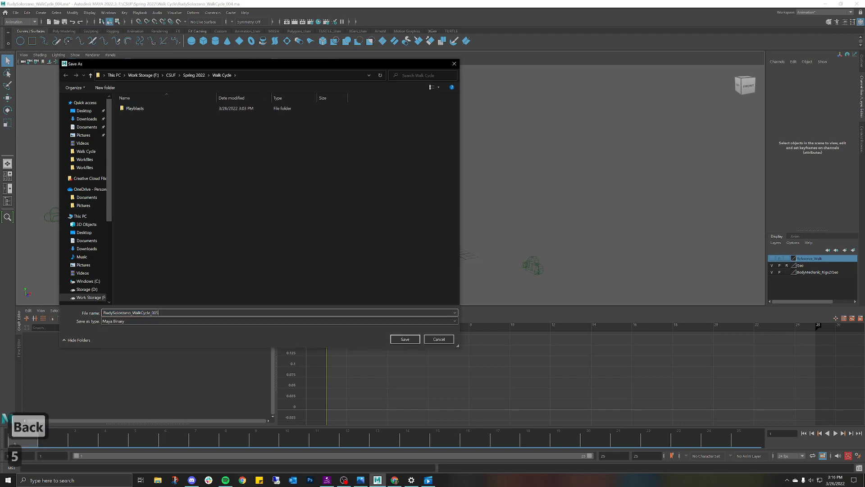
pyautogui.click(180, 323)
pyautogui.click(159, 326)
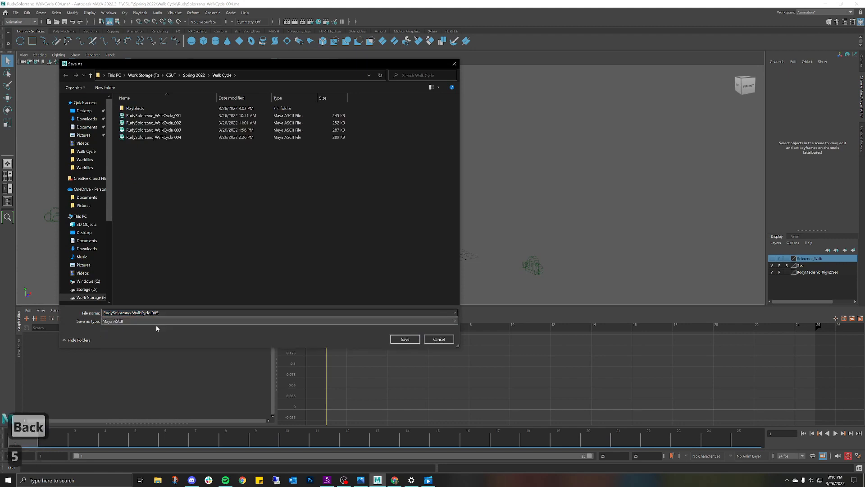
pyautogui.click(412, 339)
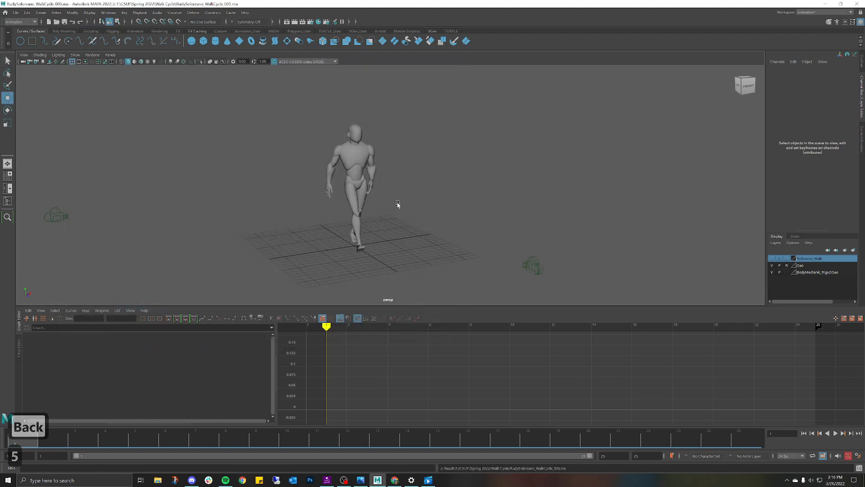
# Show the NURBS curves in the viewport again so the rig controls can be selected
pyautogui.keyDown('alt'); pyautogui.moveTo(397, 203); pyautogui.dragTo(408, 206); pyautogui.keyUp('alt')
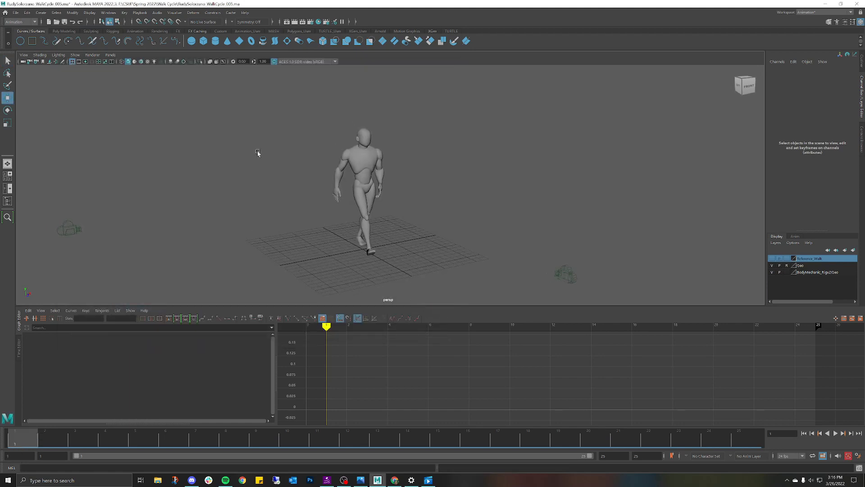
pyautogui.click(76, 55)
pyautogui.click(88, 94)
pyautogui.scroll(1, 403, 199)
pyautogui.scroll(1, 397, 204)
pyautogui.scroll(1, 443, 174)
pyautogui.scroll(1, 470, 170)
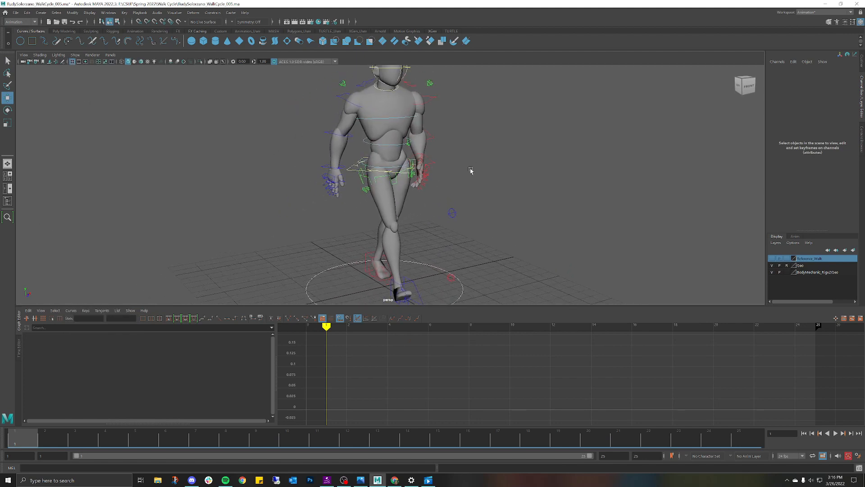
pyautogui.scroll(-4, 471, 171)
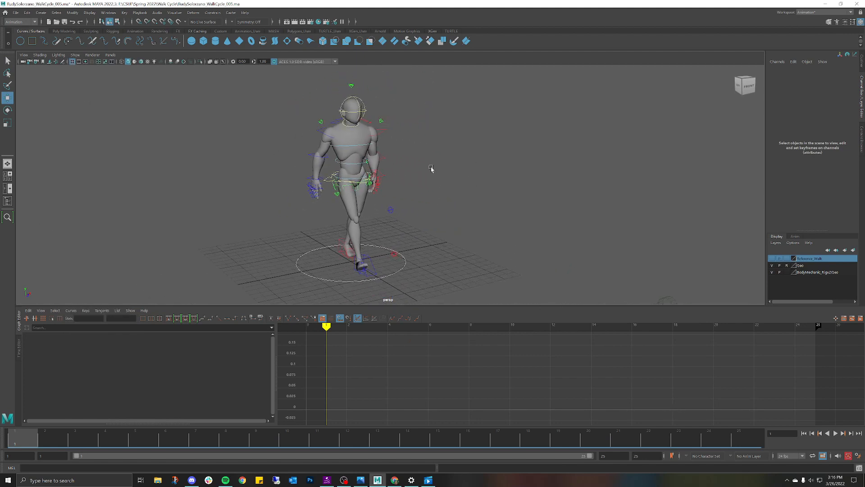
# Select the RootX_M control at the character's hips and examine its stepped animation curves and the pose at frame 1
pyautogui.click(363, 185)
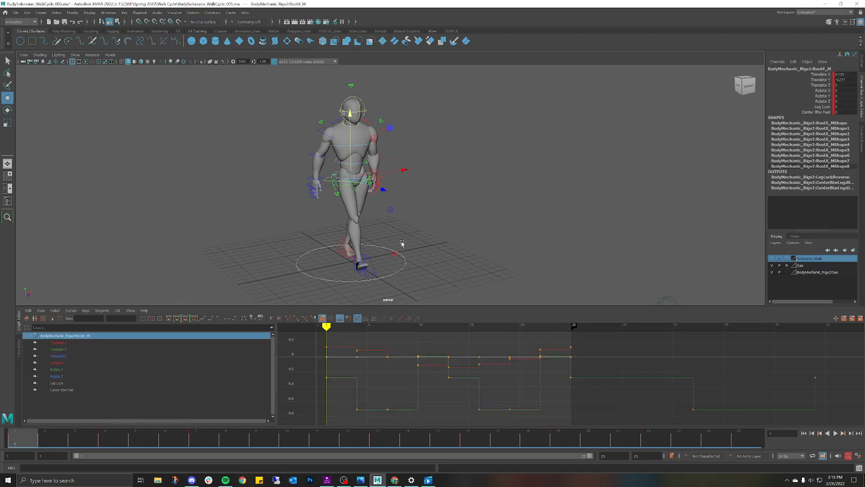
pyautogui.scroll(3, 405, 243)
pyautogui.scroll(-3, 452, 243)
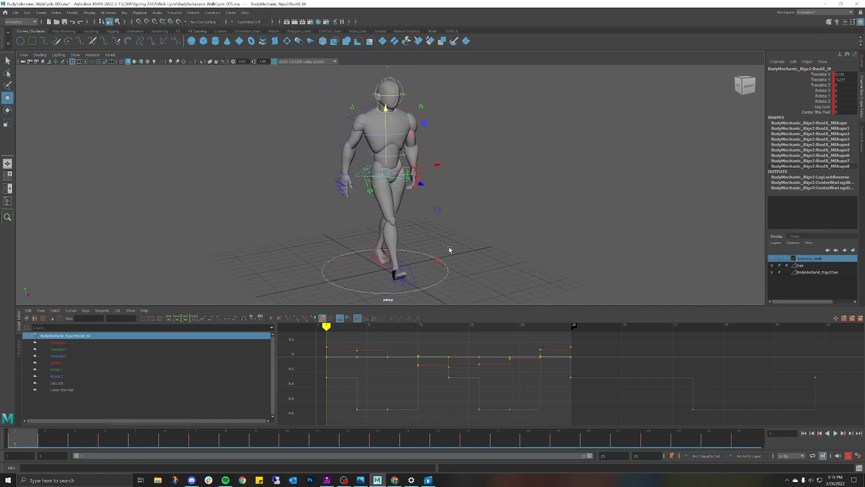
pyautogui.keyDown('alt'); pyautogui.moveTo(450, 249); pyautogui.dragTo(493, 227, button='middle'); pyautogui.keyUp('alt')
pyautogui.scroll(2, 493, 226)
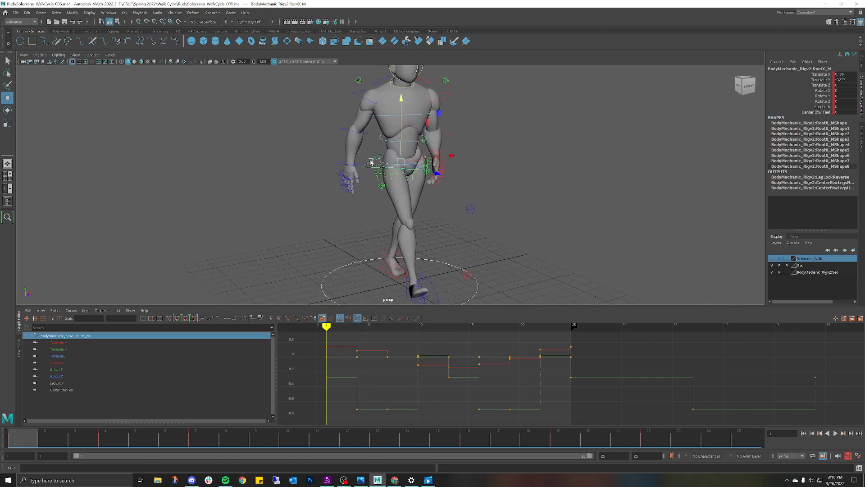
pyautogui.click(399, 170)
pyautogui.click(372, 163)
pyautogui.keyDown('alt'); pyautogui.moveTo(440, 80); pyautogui.dragTo(430, 109, button='middle'); pyautogui.keyUp('alt')
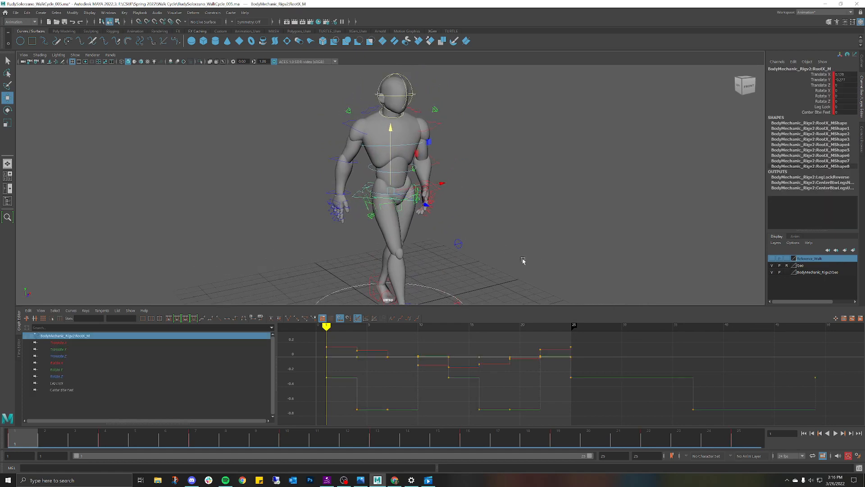
pyautogui.keyDown('alt'); pyautogui.moveTo(523, 260); pyautogui.dragTo(491, 189, button='middle'); pyautogui.keyUp('alt')
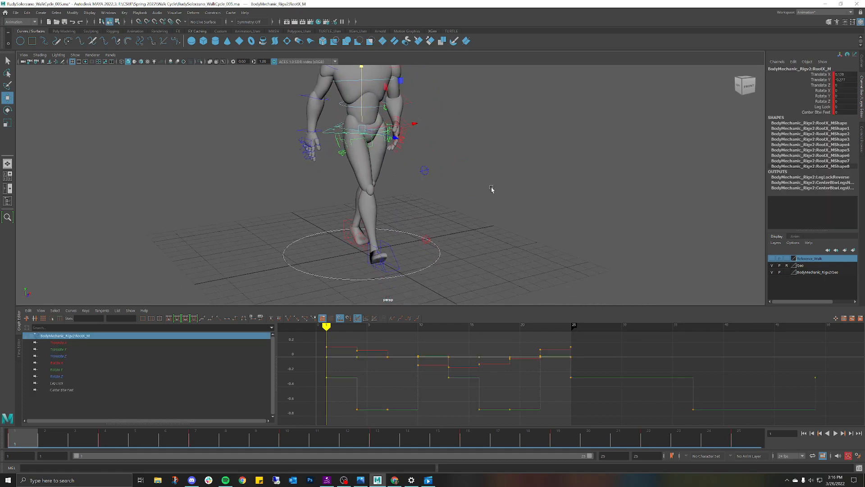
# Select the right foot's IKLeg_R control and examine its curves and the leg pose from the side and front
pyautogui.click(387, 247)
pyautogui.keyDown('alt'); pyautogui.moveTo(489, 219); pyautogui.dragTo(417, 218); pyautogui.keyUp('alt')
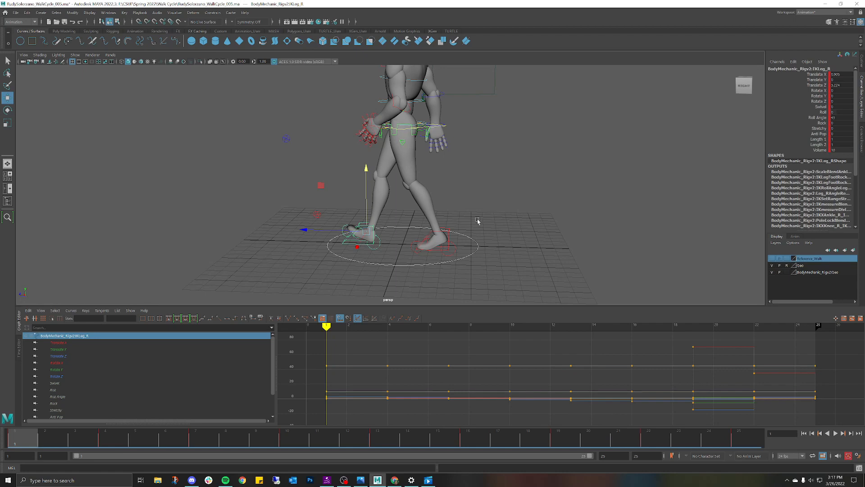
pyautogui.keyDown('alt'); pyautogui.moveTo(478, 221); pyautogui.dragTo(497, 161); pyautogui.keyUp('alt')
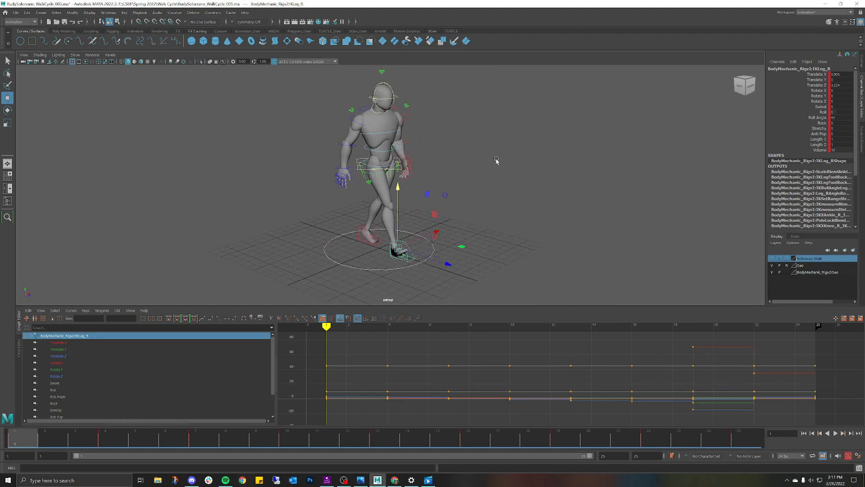
# Reselect the RootX_M hip control to examine its animation curves
pyautogui.click(358, 162)
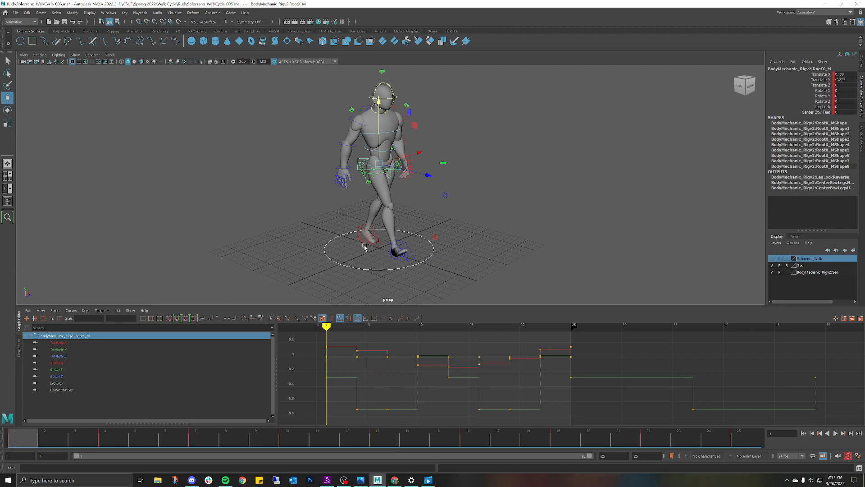
pyautogui.click(425, 123)
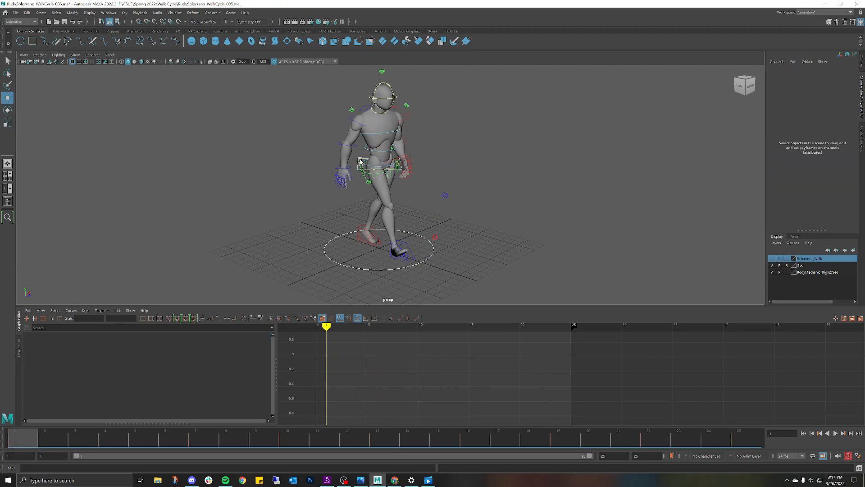
pyautogui.click(359, 170)
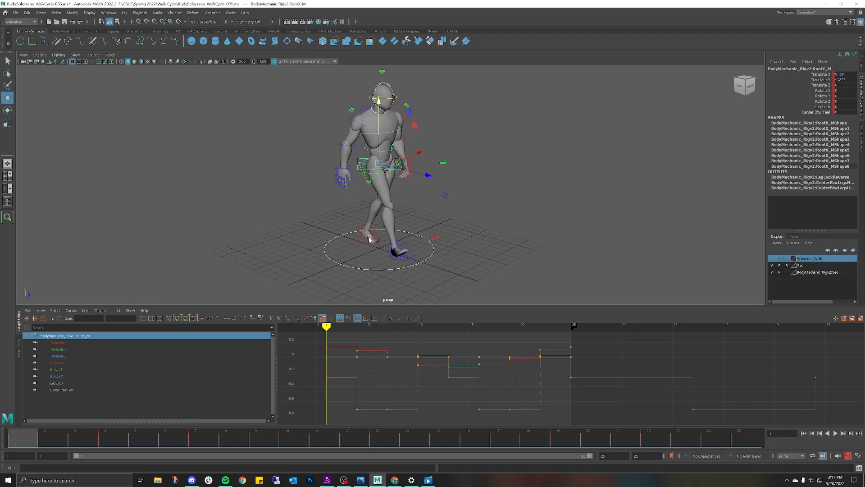
# Hide the Side_Cam and Front_Cam cameras in the scene and clear the selection
pyautogui.keyDown('alt'); pyautogui.moveTo(395, 216); pyautogui.dragTo(421, 189); pyautogui.keyUp('alt')
pyautogui.press('space')
pyautogui.click(390, 197)
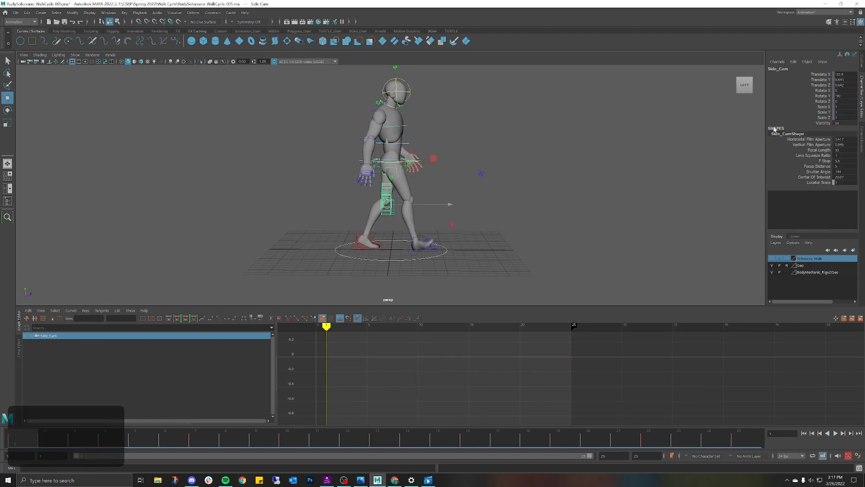
pyautogui.click(862, 61)
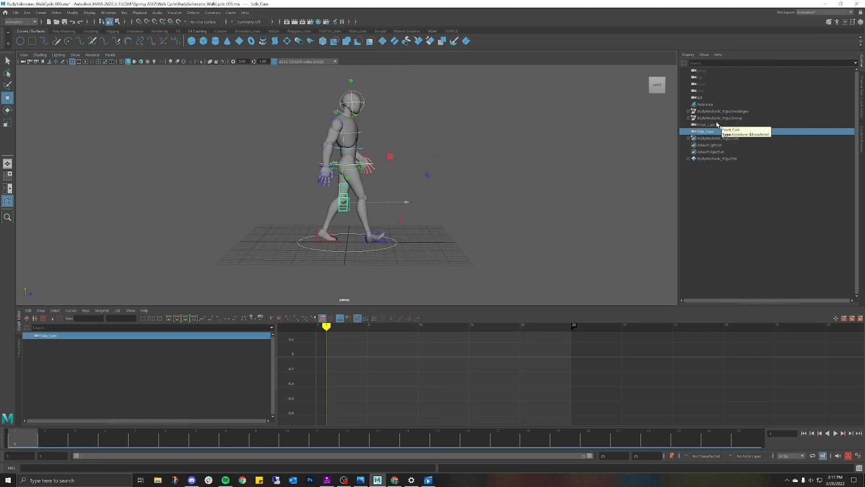
pyautogui.press('h')
pyautogui.click(709, 125)
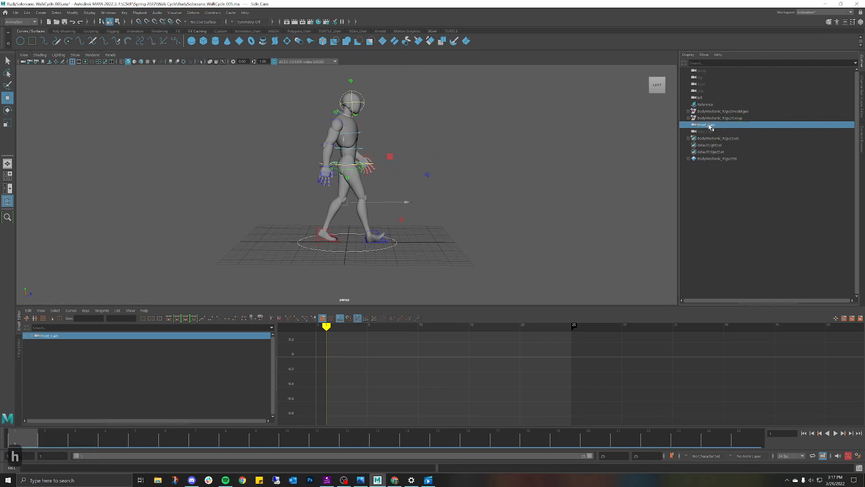
pyautogui.press('h')
pyautogui.click(452, 153)
# Switch the viewport from perspective to the orthographic left view of the character
pyautogui.keyDown('alt'); pyautogui.moveTo(409, 145); pyautogui.dragTo(411, 164, button='middle'); pyautogui.keyUp('alt')
pyautogui.press('space')
pyautogui.moveTo(407, 167); pyautogui.dragTo(391, 158)
pyautogui.press('space')
pyautogui.keyDown('alt'); pyautogui.moveTo(360, 156); pyautogui.dragTo(432, 175, button='middle'); pyautogui.keyUp('alt')
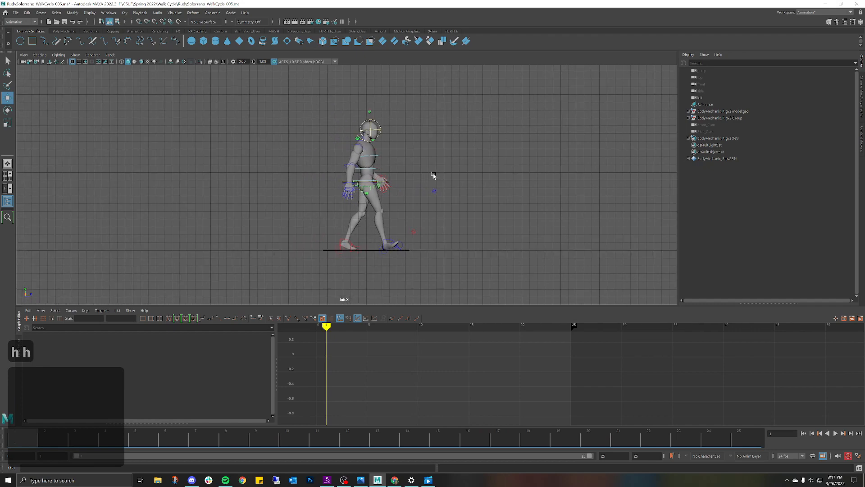
# Inspect the RootX_M hip control's curves in the left view, return to the perspective view and clear the selection
pyautogui.scroll(3, 433, 174)
pyautogui.scroll(3, 434, 175)
pyautogui.click(391, 181)
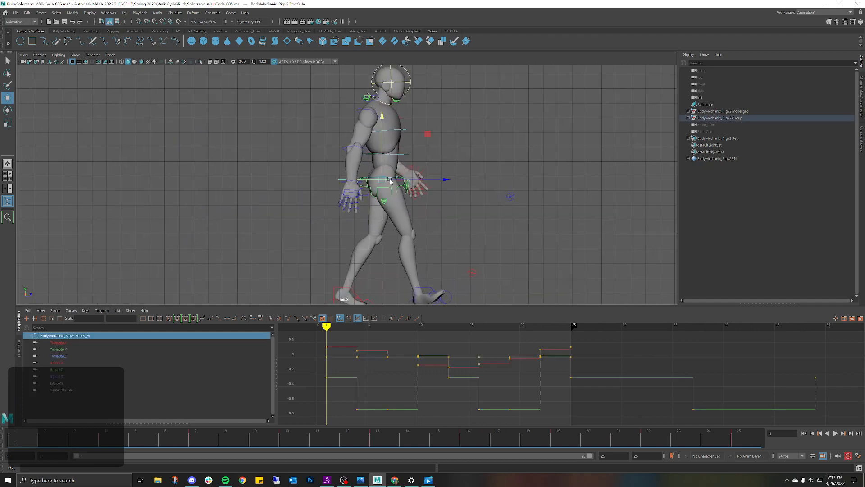
pyautogui.press('space')
pyautogui.moveTo(446, 163); pyautogui.dragTo(426, 188)
pyautogui.scroll(3, 396, 197)
pyautogui.click(430, 184)
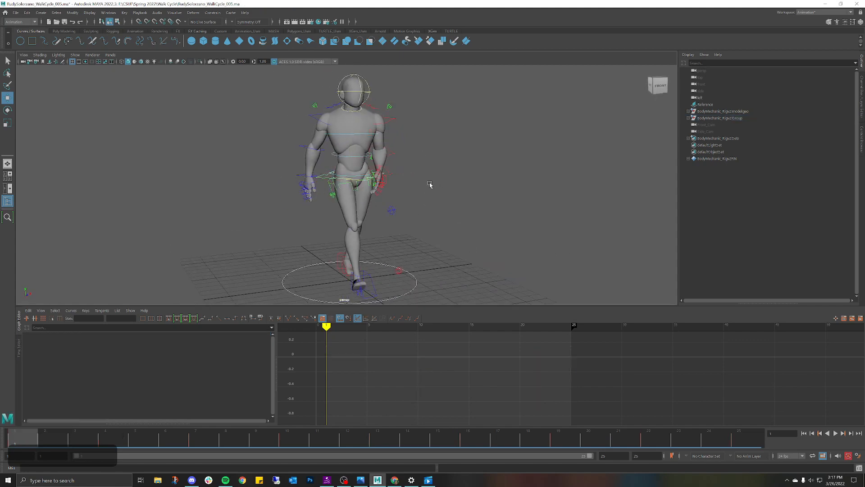
# Select the RootX_M hip control and isolate its Translate X curve in the Graph Editor
pyautogui.click(324, 176)
pyautogui.moveTo(324, 176)
pyautogui.keyDown('alt'); pyautogui.mouseDown()
pyautogui.moveTo(342, 178)
pyautogui.moveTo(330, 181)
pyautogui.mouseUp(); pyautogui.keyUp('alt')
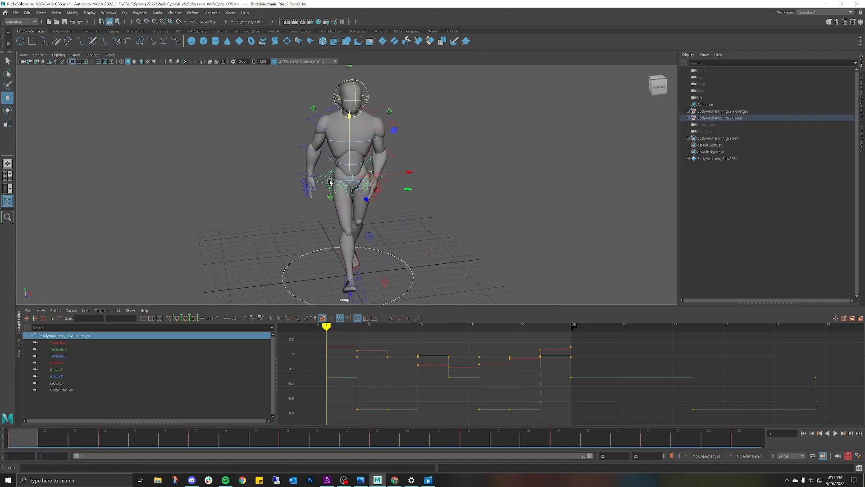
pyautogui.click(58, 342)
pyautogui.keyDown('alt'); pyautogui.moveTo(351, 262); pyautogui.dragTo(408, 224); pyautogui.keyUp('alt')
# Set the default in tangent to Auto Span (Legacy) in the animation preferences, match the default out tangent, and save the preferences
pyautogui.click(859, 456)
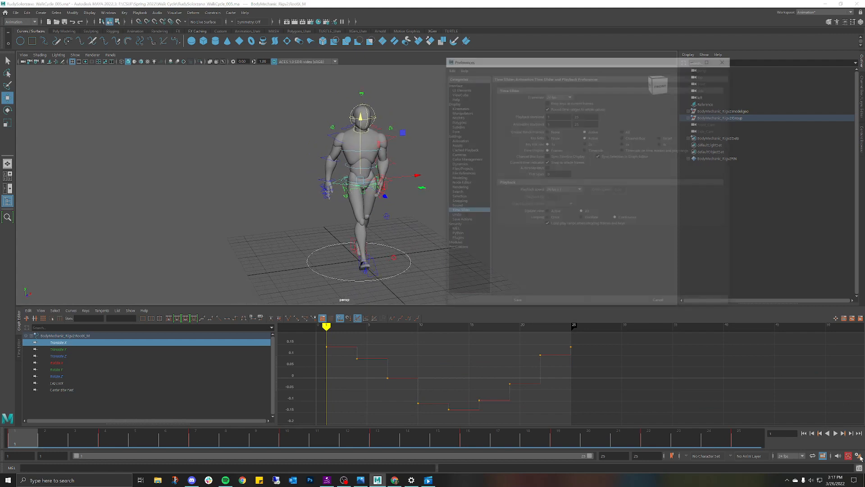
pyautogui.click(457, 140)
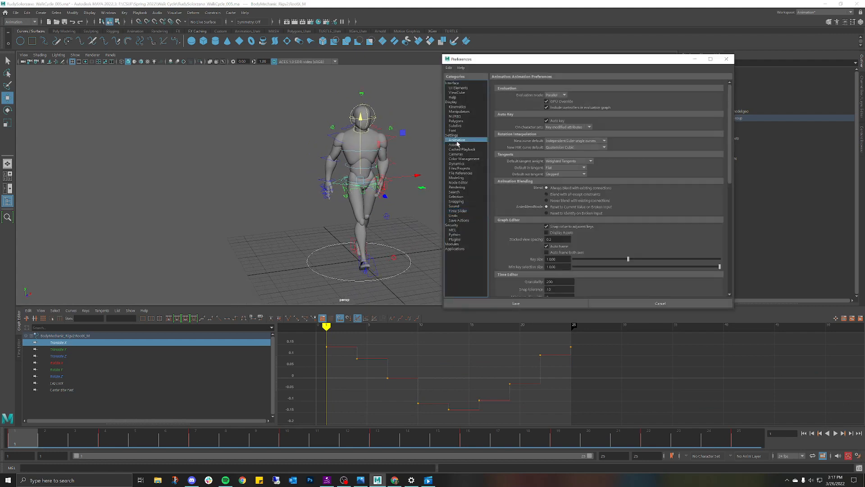
pyautogui.click(583, 168)
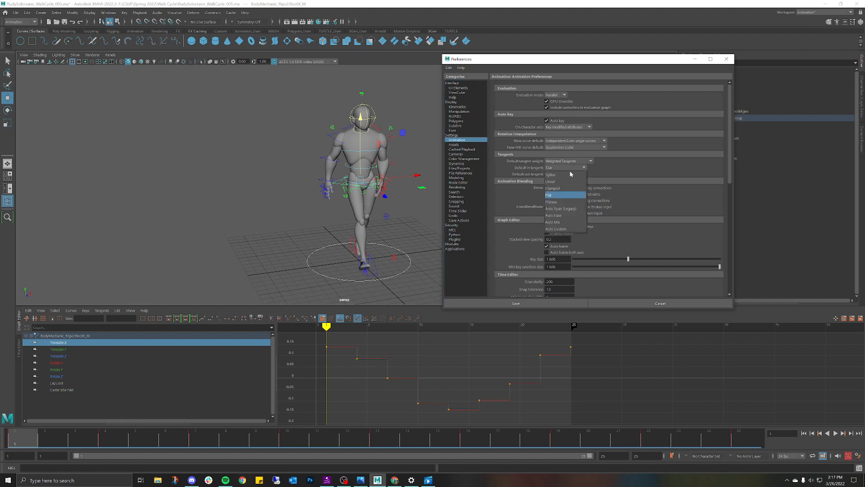
pyautogui.click(562, 209)
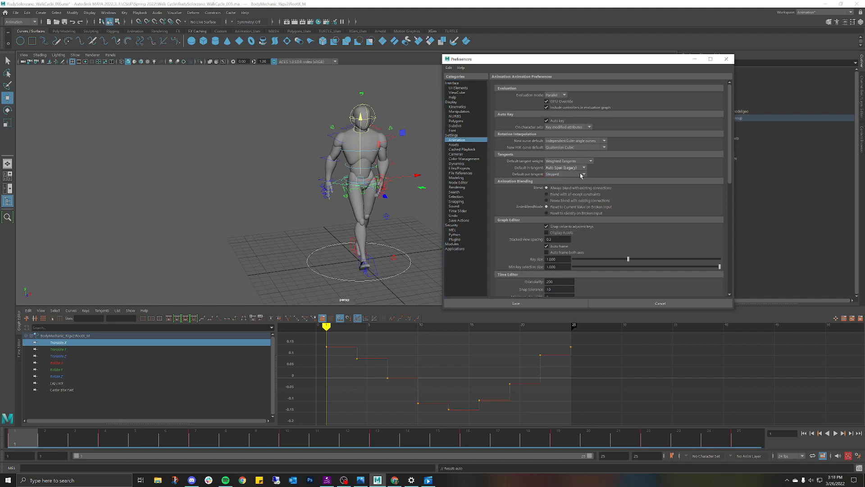
pyautogui.click(583, 174)
pyautogui.click(559, 222)
pyautogui.click(535, 302)
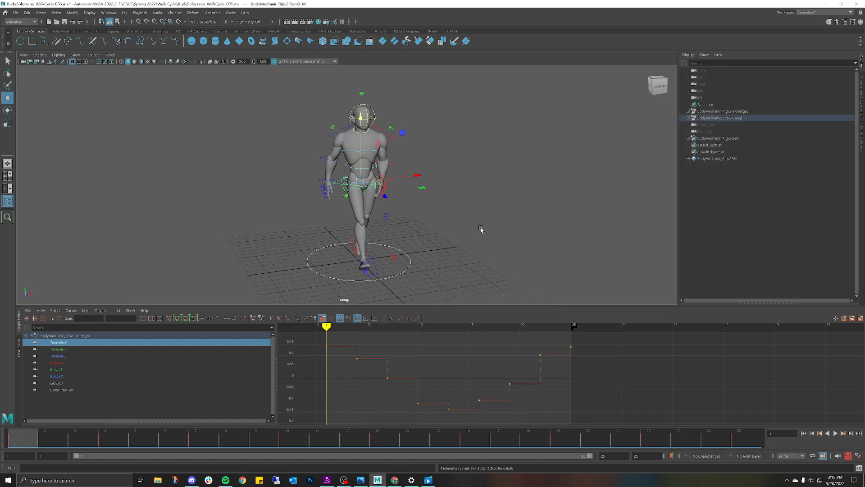
# Clear the hip control selection and change the viewport from perspective back to the orthographic left view
pyautogui.keyDown('alt'); pyautogui.moveTo(481, 230); pyautogui.dragTo(489, 200, button='middle'); pyautogui.keyUp('alt')
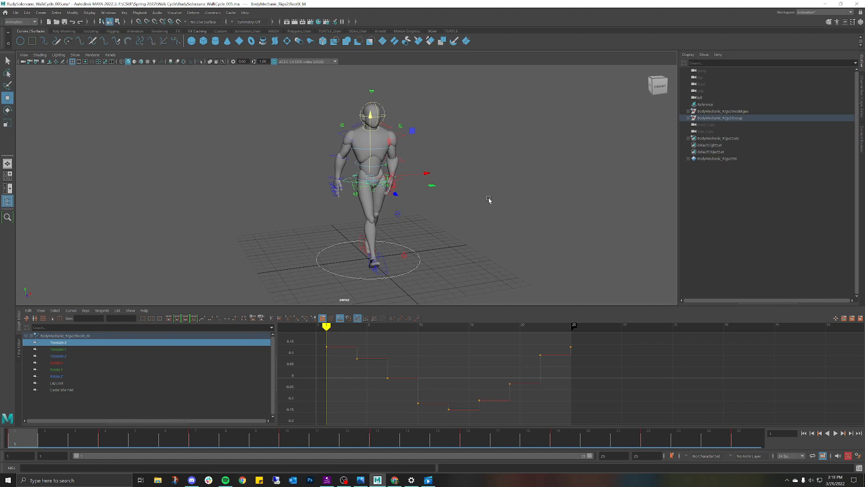
pyautogui.moveTo(460, 212)
pyautogui.keyDown('alt'); pyautogui.mouseDown()
pyautogui.moveTo(496, 212)
pyautogui.moveTo(465, 214)
pyautogui.mouseUp(); pyautogui.keyUp('alt')
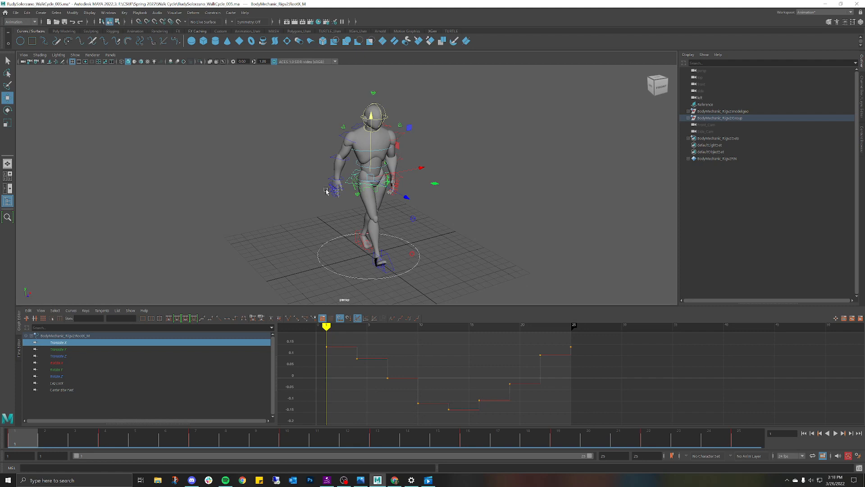
pyautogui.keyDown('alt'); pyautogui.moveTo(326, 191); pyautogui.dragTo(453, 160); pyautogui.keyUp('alt')
pyautogui.click(467, 174)
pyautogui.moveTo(401, 203)
pyautogui.keyDown('alt'); pyautogui.mouseDown()
pyautogui.moveTo(431, 197)
pyautogui.moveTo(400, 192)
pyautogui.mouseUp(); pyautogui.keyUp('alt')
pyautogui.press('space')
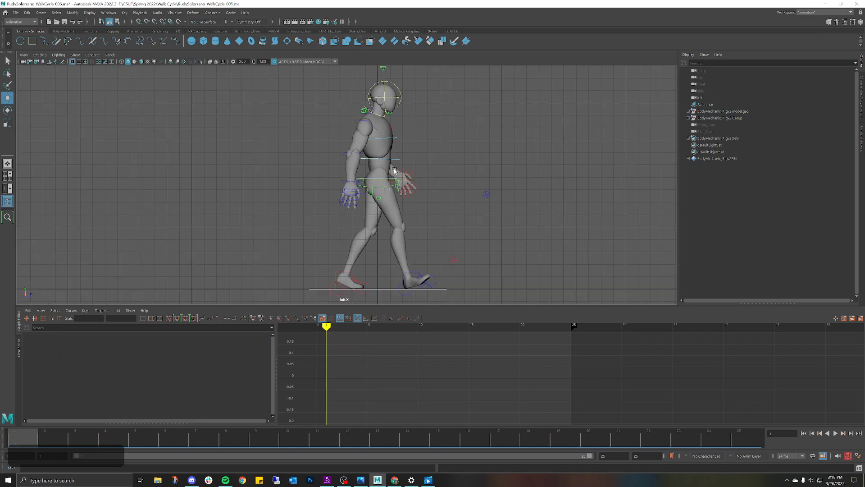
# Select all of the character's animation controls in the left view and save the walk cycle scene
pyautogui.scroll(-3, 397, 176)
pyautogui.moveTo(283, 82); pyautogui.dragTo(508, 261)
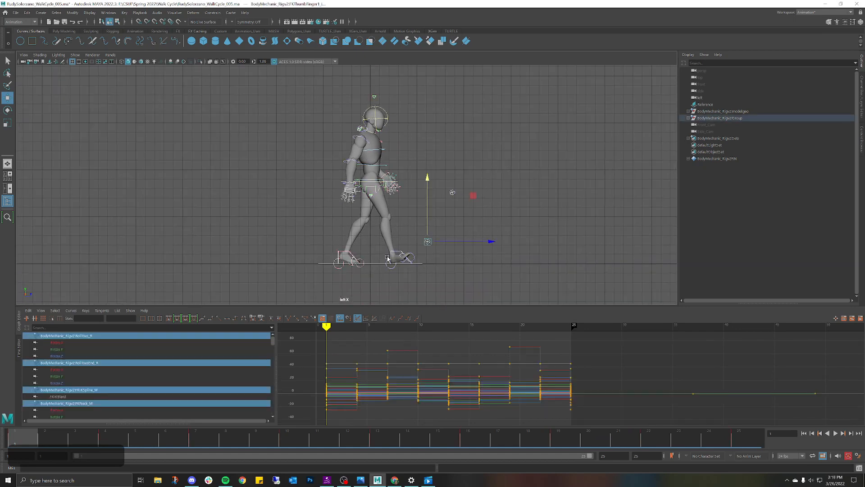
pyautogui.click(376, 267)
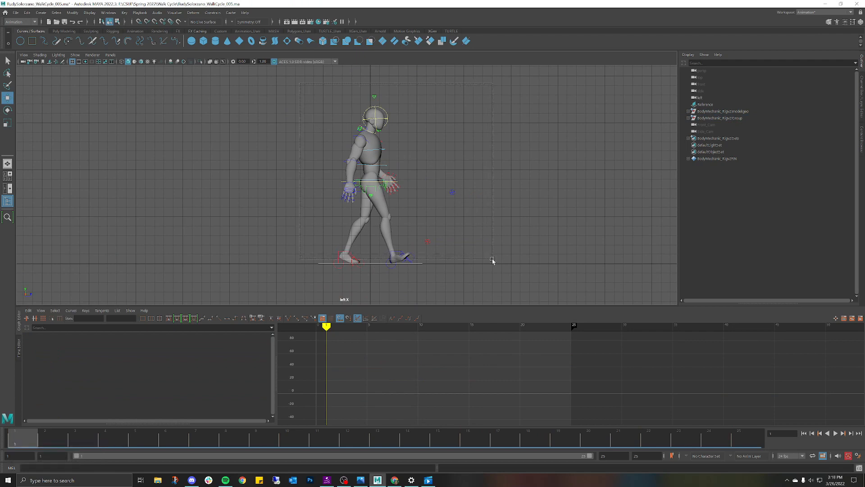
pyautogui.moveTo(493, 262); pyautogui.dragTo(493, 261)
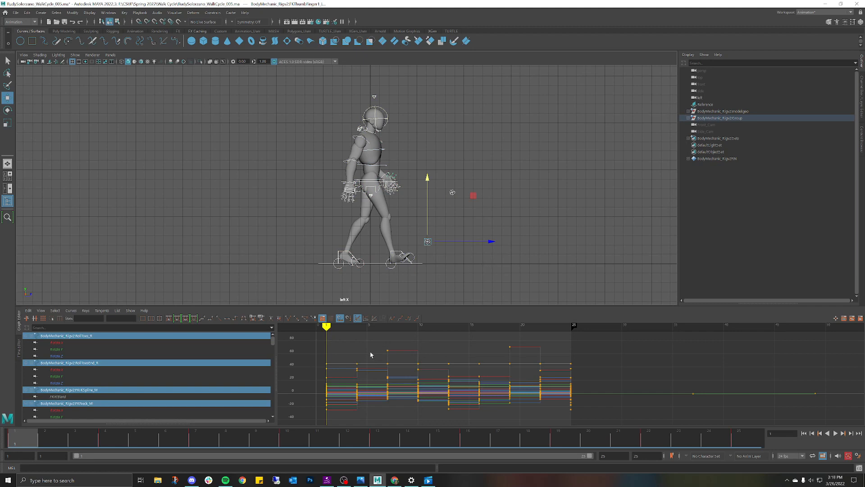
pyautogui.click(17, 13)
pyautogui.click(31, 41)
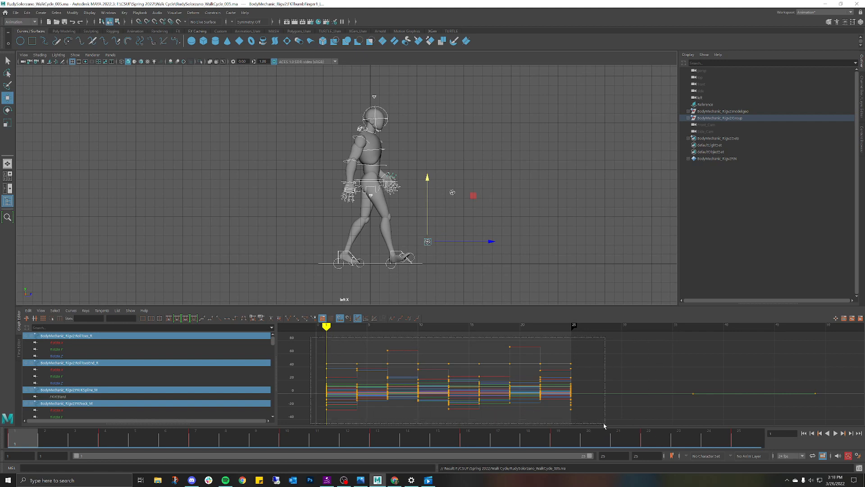
# Convert all keys of the selected controls from stepped to auto tangents in the Graph Editor, and deselect everything
pyautogui.moveTo(605, 425); pyautogui.dragTo(581, 421)
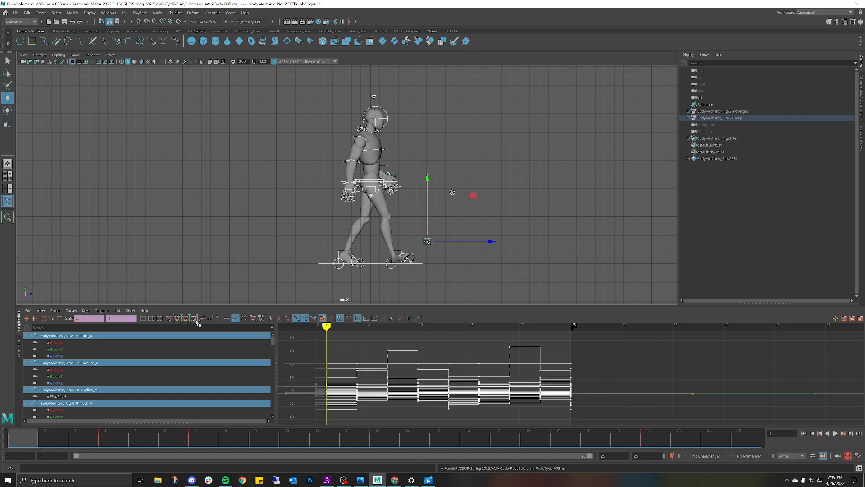
pyautogui.click(172, 320)
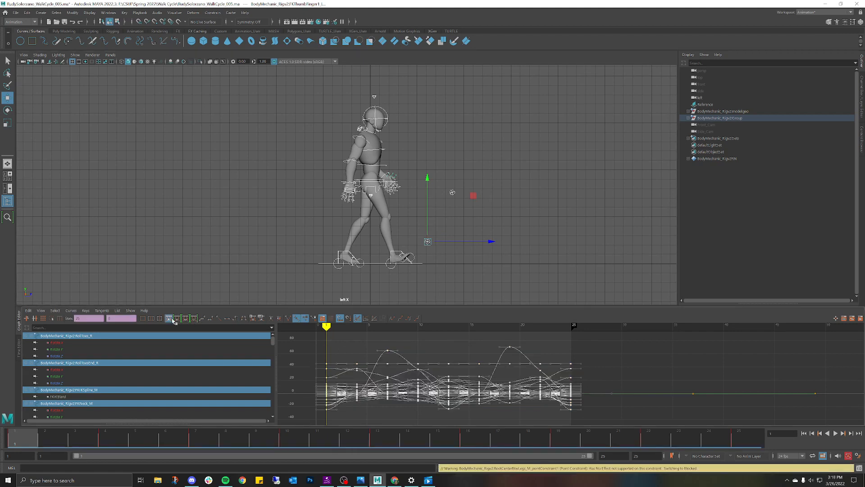
pyautogui.click(435, 348)
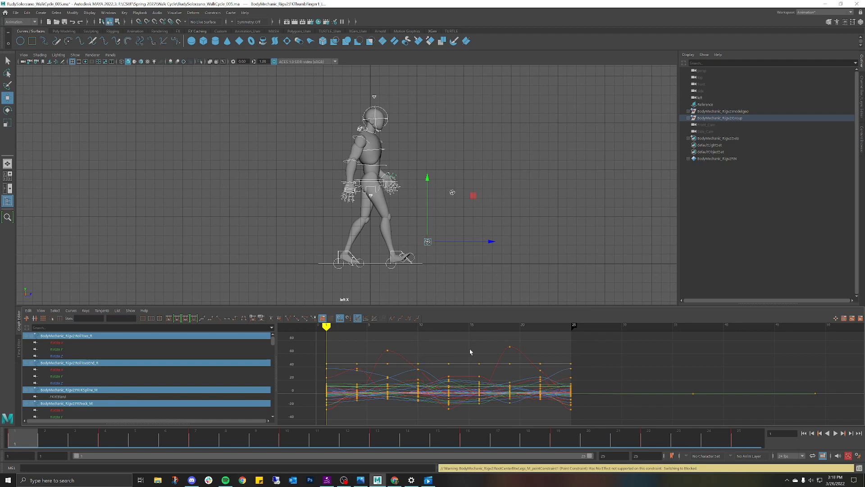
pyautogui.click(429, 150)
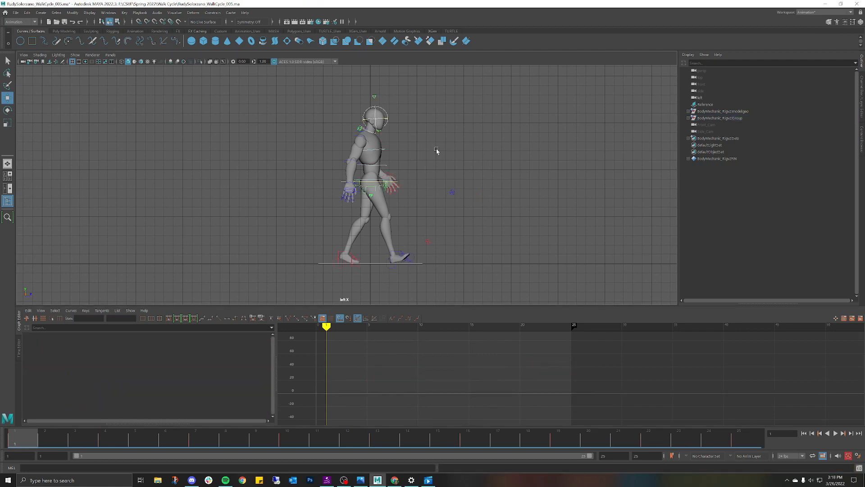
# Return to the perspective view, select the RootX_M hip control and isolate its Translate Y curve
pyautogui.press('space')
pyautogui.moveTo(436, 151); pyautogui.dragTo(382, 159)
pyautogui.click(351, 191)
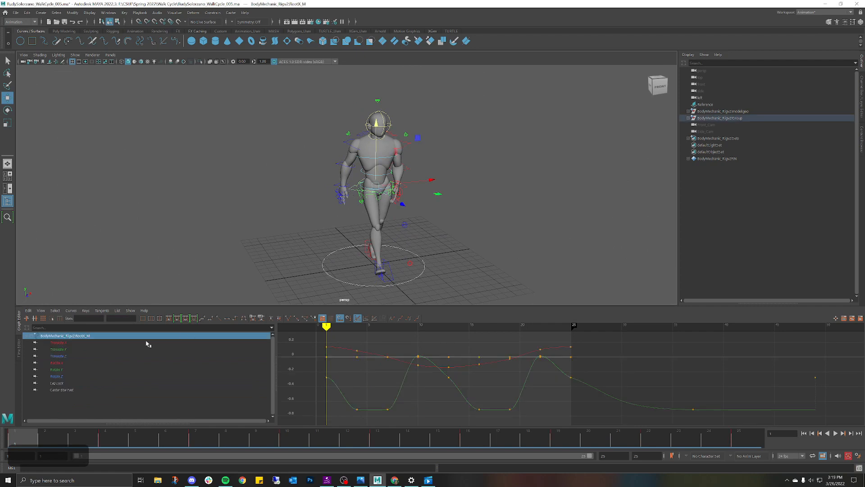
pyautogui.click(67, 350)
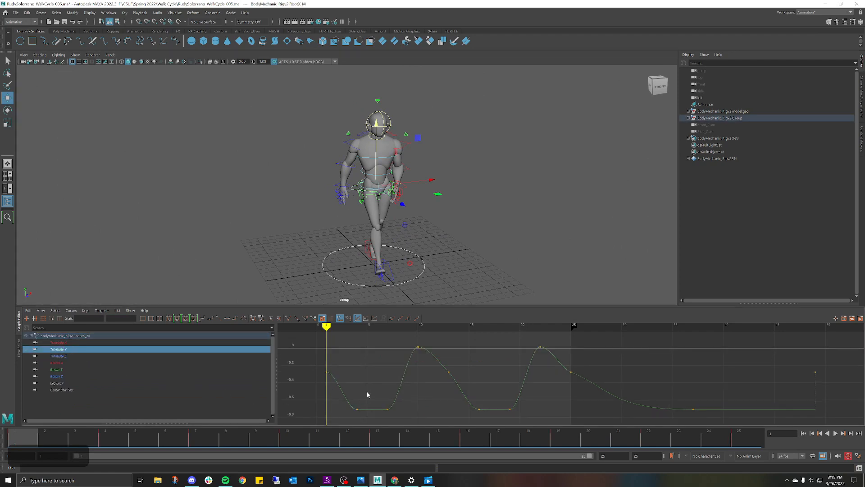
# Scrub the walk cycle to frame 7 and examine the legs and feet up close from the side
pyautogui.moveTo(326, 335); pyautogui.dragTo(388, 316)
pyautogui.keyDown('alt'); pyautogui.moveTo(409, 252); pyautogui.dragTo(396, 207); pyautogui.keyUp('alt')
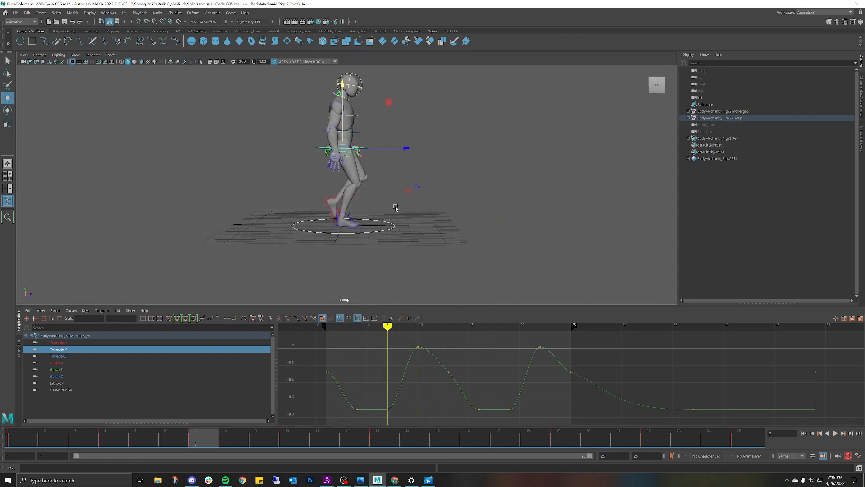
pyautogui.scroll(5, 396, 207)
pyautogui.keyDown('alt'); pyautogui.moveTo(381, 246); pyautogui.dragTo(428, 201); pyautogui.keyUp('alt')
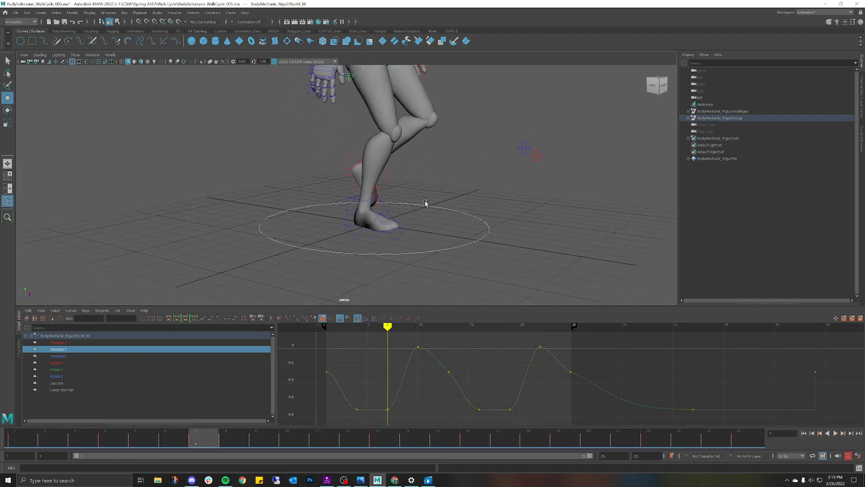
# Select the right foot's RollToesEnd_R, IKToes_R, IKLeg_R and RollHeel_R controls in turn to examine their curves, ending on IKToes_R
pyautogui.click(401, 227)
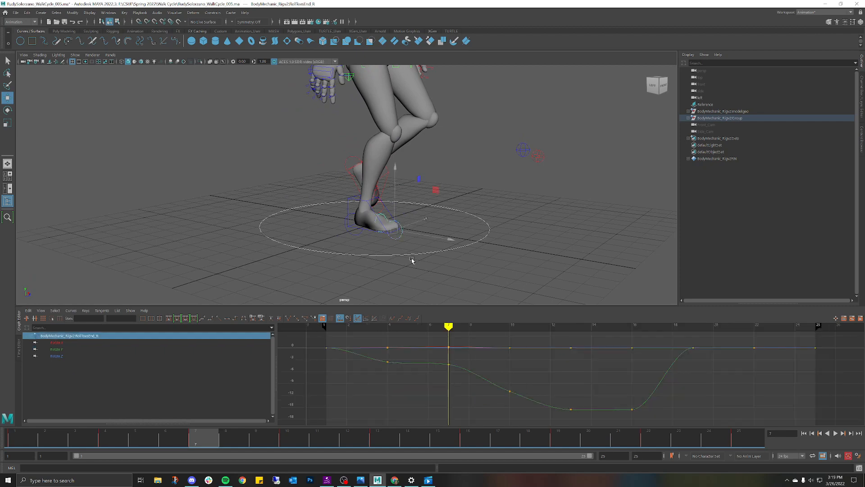
pyautogui.click(377, 219)
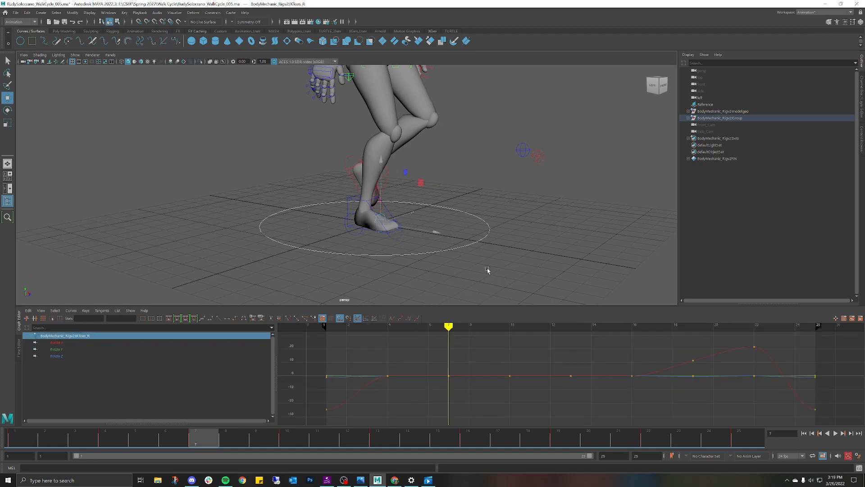
pyautogui.click(347, 204)
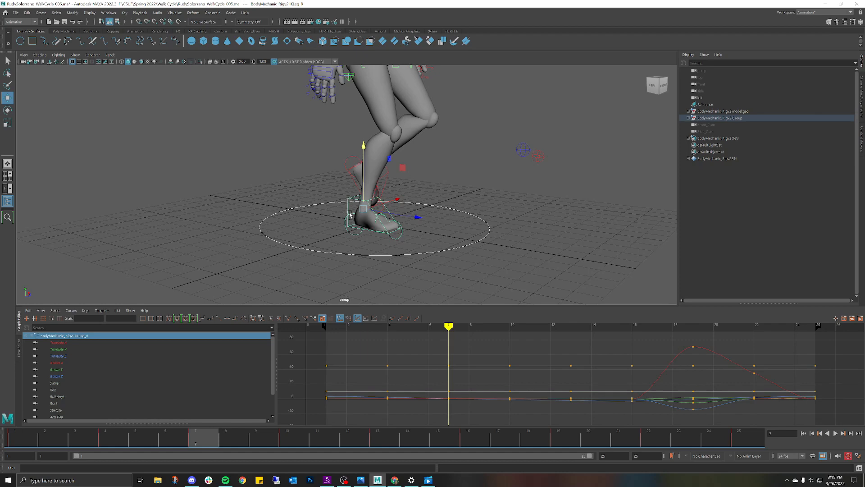
pyautogui.click(344, 222)
pyautogui.scroll(2, 391, 228)
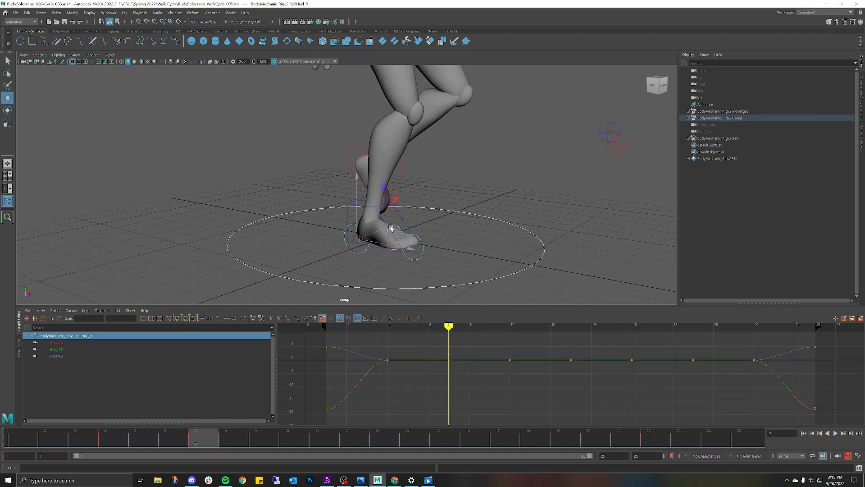
pyautogui.scroll(2, 395, 231)
pyautogui.click(396, 251)
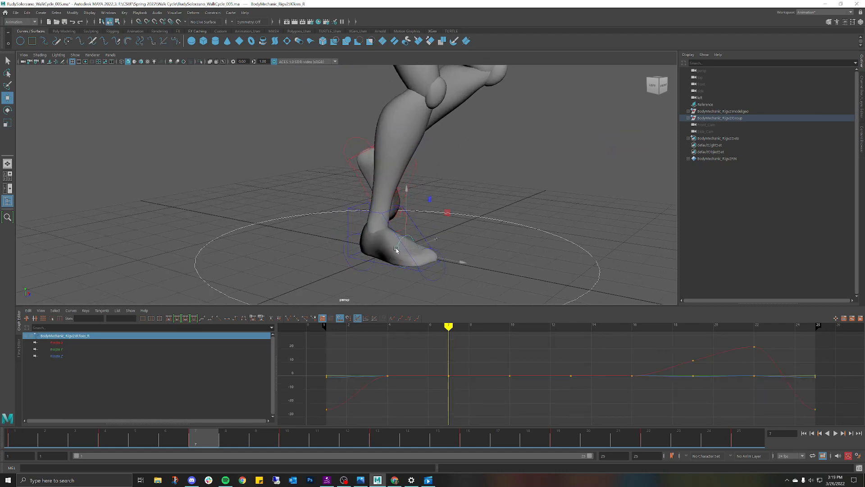
# Scrub and play back the walk cycle to review the motion of the feet, and stop playback
pyautogui.scroll(-3, 596, 336)
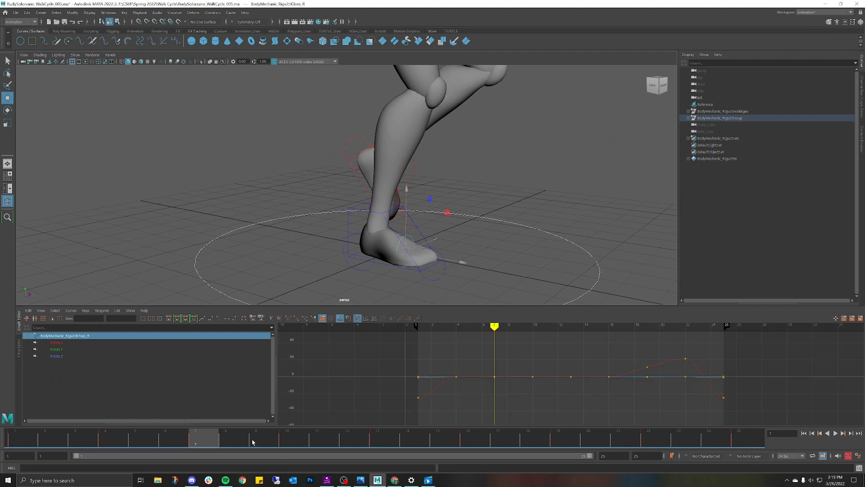
pyautogui.moveTo(194, 438); pyautogui.dragTo(26, 428)
pyautogui.hotkey('alt', 'v')
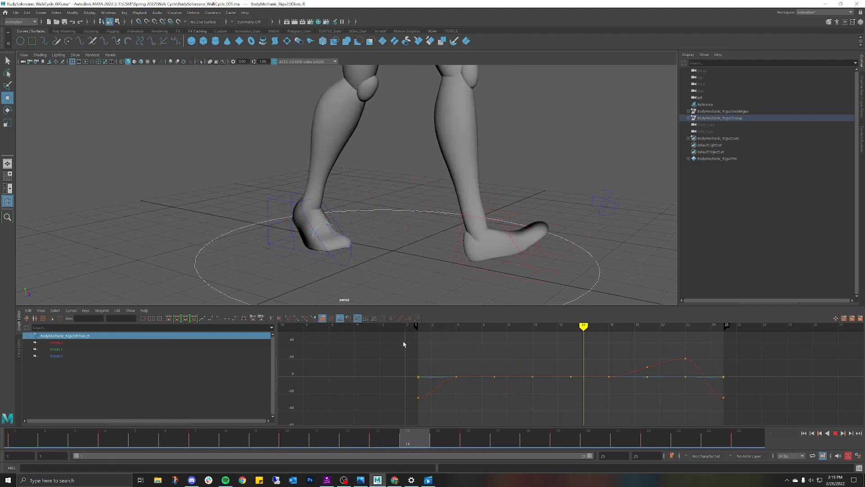
pyautogui.press('Escape')
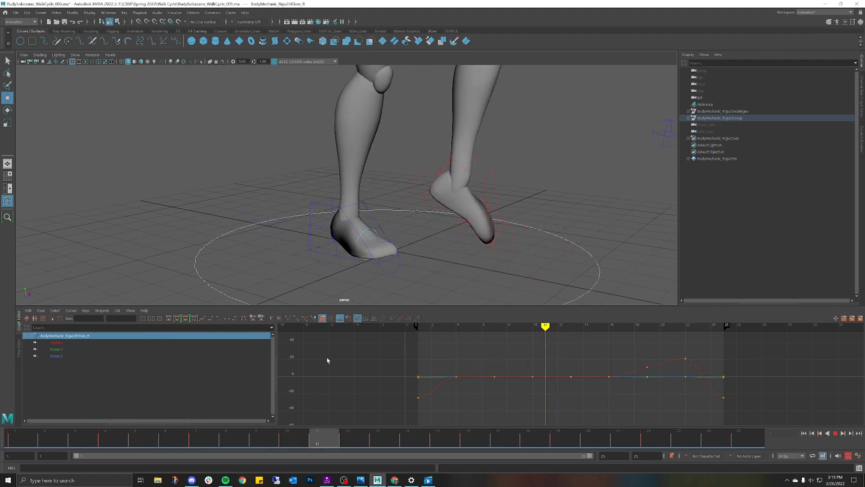
# Undo the recent selection changes back to the right foot's IKLeg_R control and frame the whole character from the left side
pyautogui.hotkey('ctrl', 'z')
pyautogui.hotkey('ctrl', 'z')
pyautogui.hotkey('ctrl', 'z')
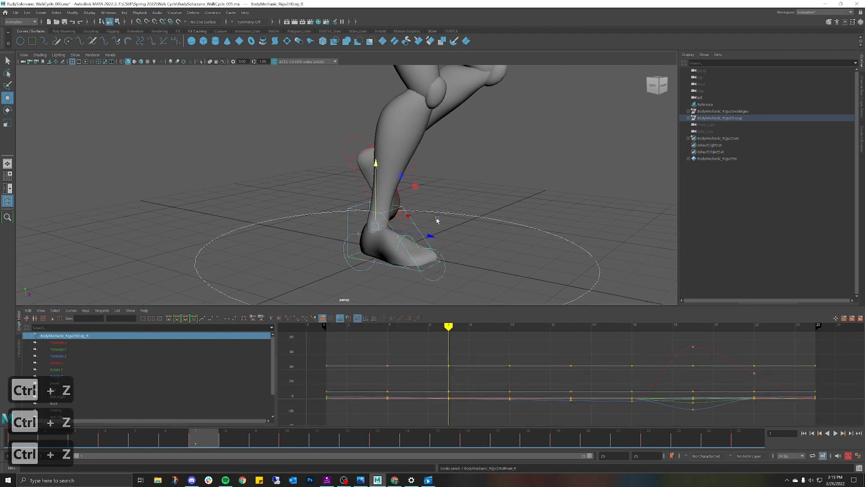
pyautogui.scroll(-6, 458, 199)
pyautogui.keyDown('alt'); pyautogui.moveTo(467, 143); pyautogui.dragTo(464, 206, button='middle'); pyautogui.keyUp('alt')
pyautogui.scroll(-1, 464, 206)
pyautogui.scroll(-4, 464, 206)
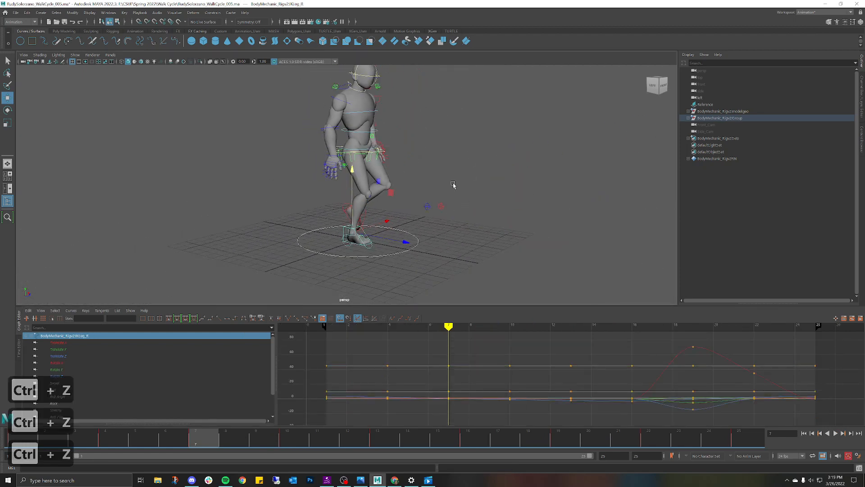
pyautogui.keyDown('alt'); pyautogui.moveTo(413, 156); pyautogui.dragTo(439, 156); pyautogui.keyUp('alt')
pyautogui.keyDown('alt'); pyautogui.moveTo(437, 151); pyautogui.dragTo(435, 167, button='middle'); pyautogui.keyUp('alt')
pyautogui.scroll(1, 435, 167)
pyautogui.keyDown('alt'); pyautogui.moveTo(434, 167); pyautogui.dragTo(433, 166); pyautogui.keyUp('alt')
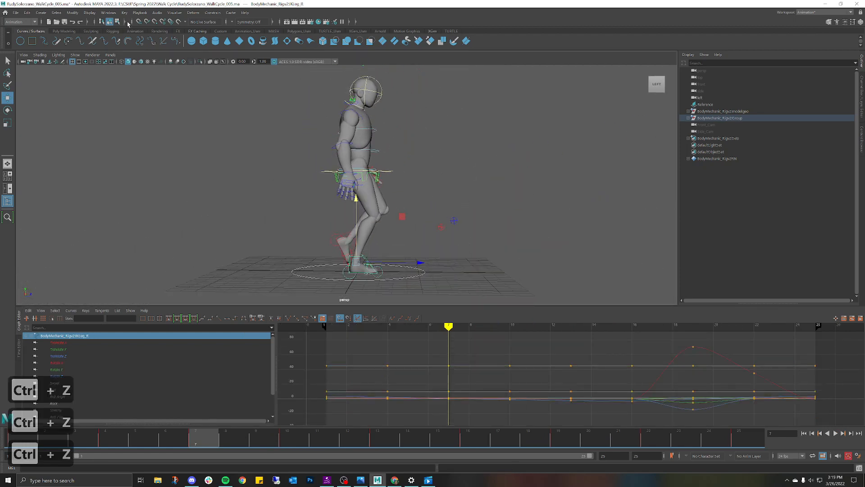
# Reopen the WalkCycle_005 scene from the Walk Cycle folder
pyautogui.click(15, 12)
pyautogui.click(31, 30)
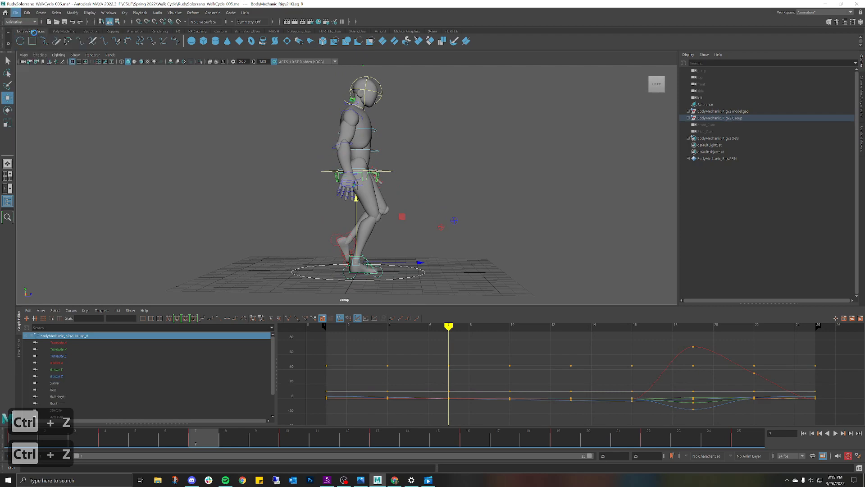
pyautogui.doubleClick(152, 142)
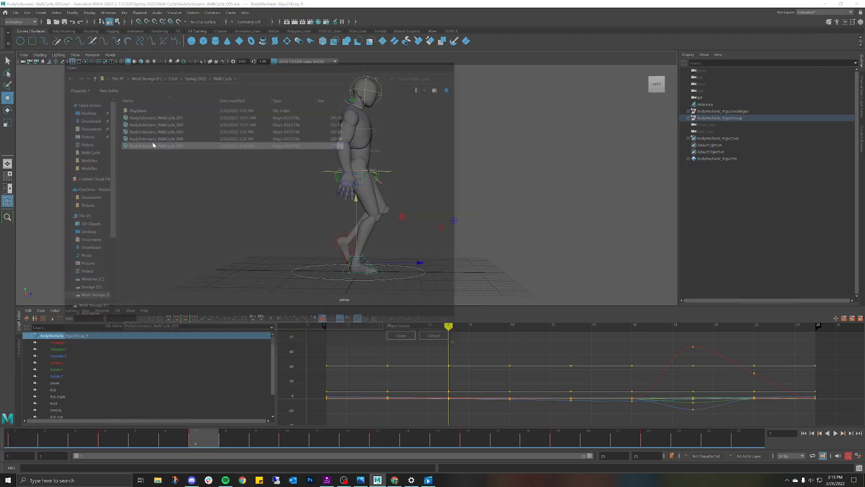
pyautogui.click(430, 244)
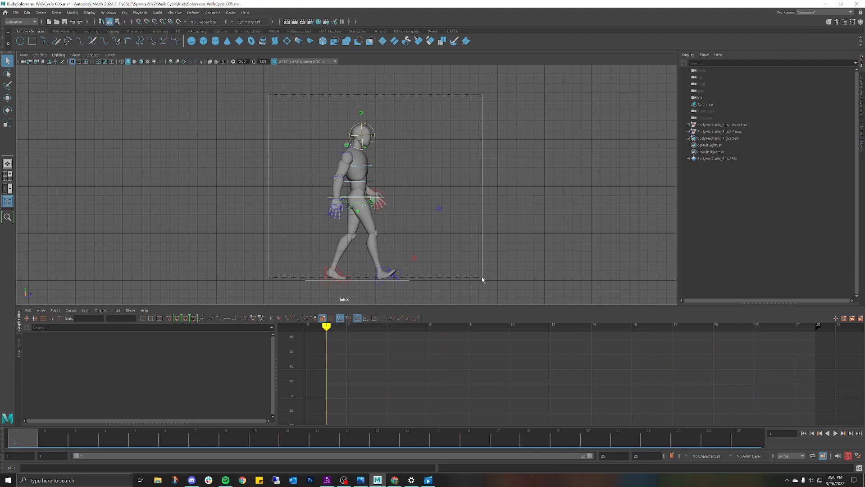
# Select all the rig controls in the left view and key them on the pose frames from 1 through 25
pyautogui.moveTo(482, 279); pyautogui.dragTo(482, 279)
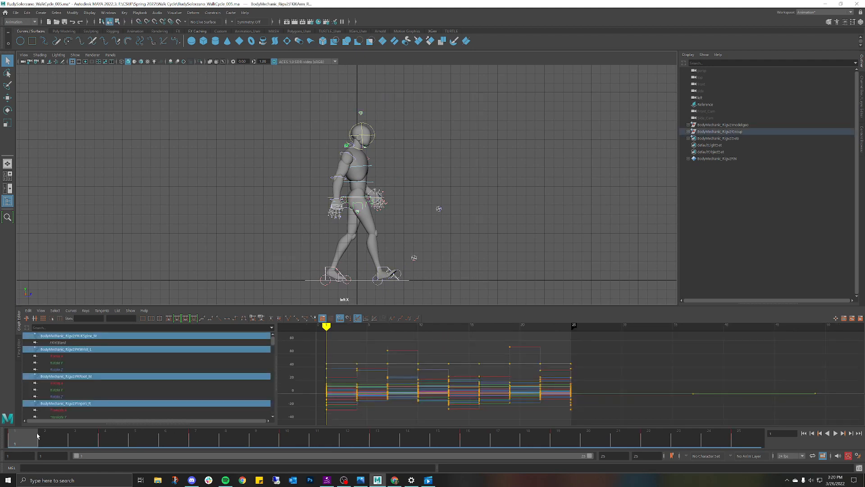
pyautogui.hotkey('alt', 'v')
pyautogui.moveTo(25, 437)
pyautogui.mouseDown()
pyautogui.moveTo(476, 447)
pyautogui.moveTo(753, 441)
pyautogui.mouseUp()
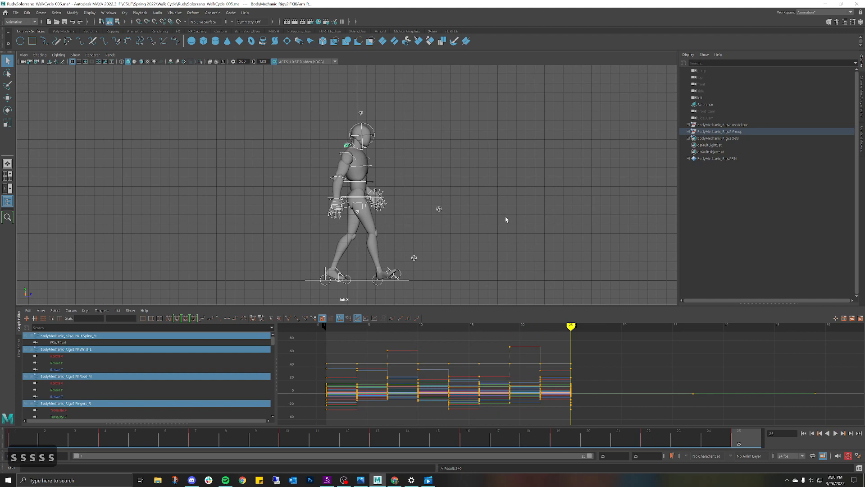
# Check the default in and out tangent settings in the Animation preferences
pyautogui.click(857, 456)
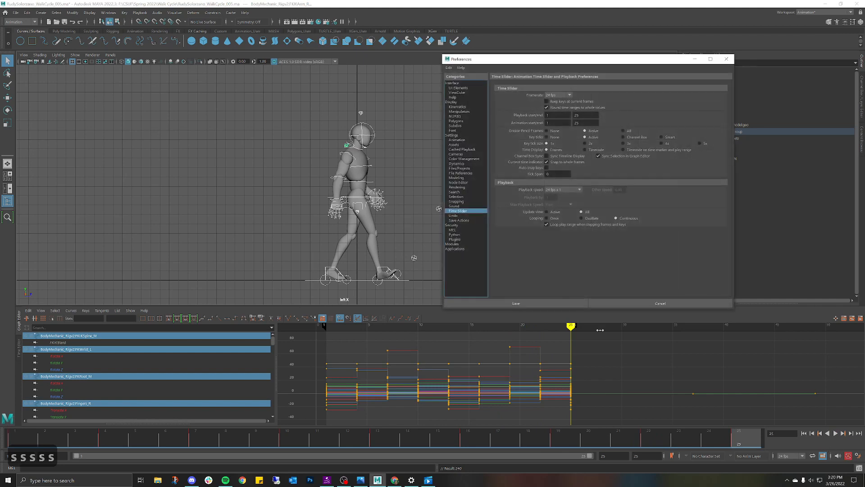
pyautogui.click(459, 140)
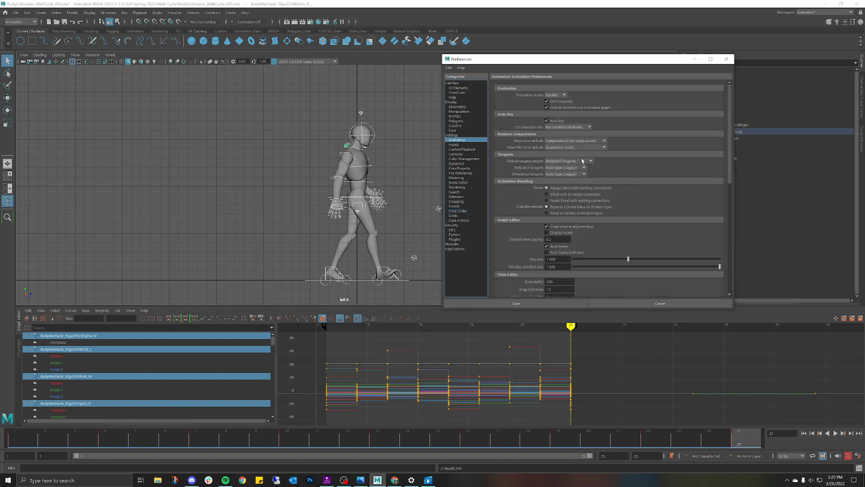
pyautogui.click(727, 61)
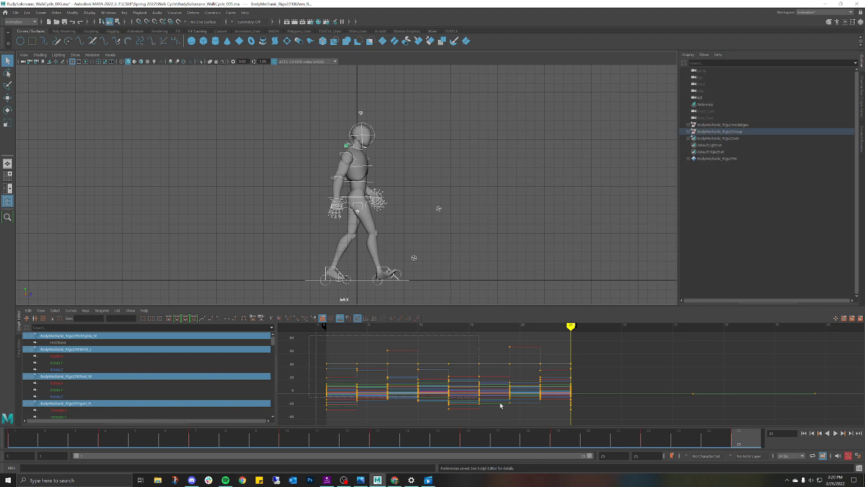
# Convert all the stepped keys in the Graph Editor to auto tangents and deselect the controls
pyautogui.moveTo(627, 438); pyautogui.dragTo(627, 438)
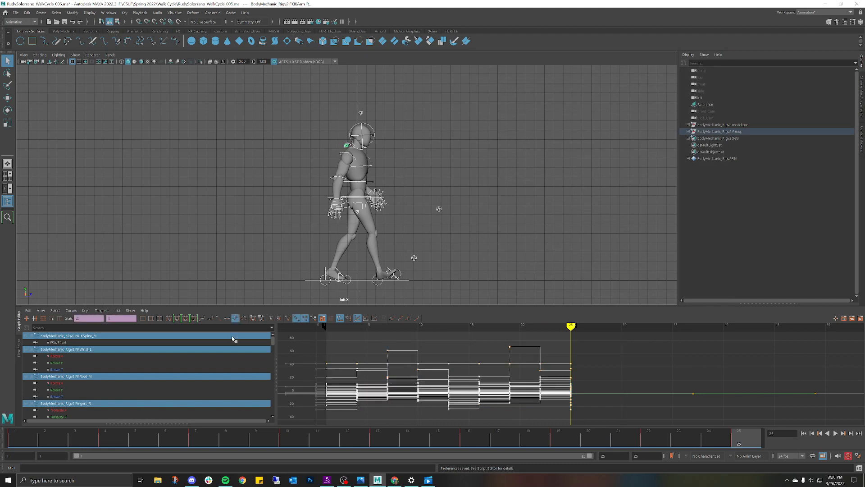
pyautogui.click(170, 319)
pyautogui.click(450, 277)
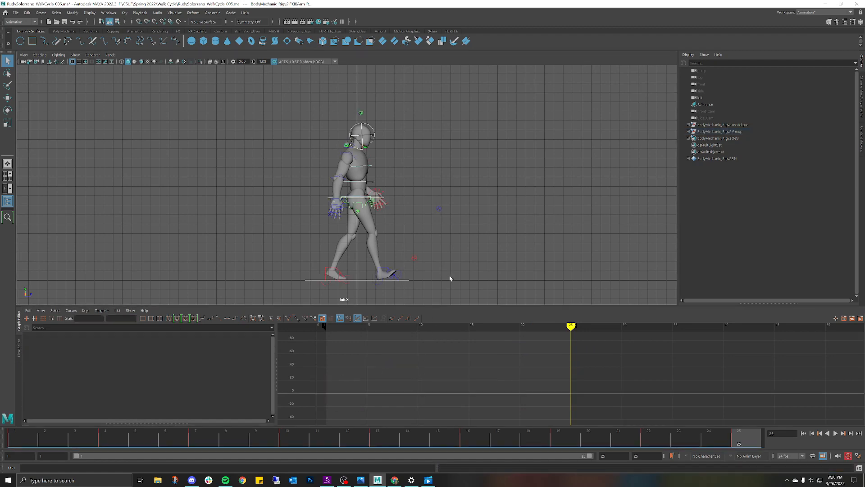
# Switch to the perspective view, orbit to a front angle and play back the walk cycle, stopping at frame 1
pyautogui.scroll(2, 415, 268)
pyautogui.press('space')
pyautogui.moveTo(435, 224); pyautogui.dragTo(431, 207)
pyautogui.keyDown('alt'); pyautogui.moveTo(431, 207); pyautogui.dragTo(407, 160); pyautogui.keyUp('alt')
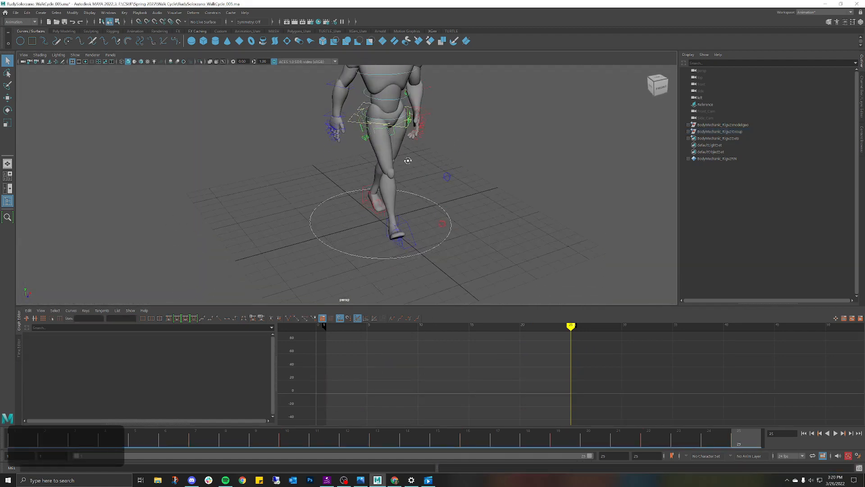
pyautogui.hotkey('alt', 'v')
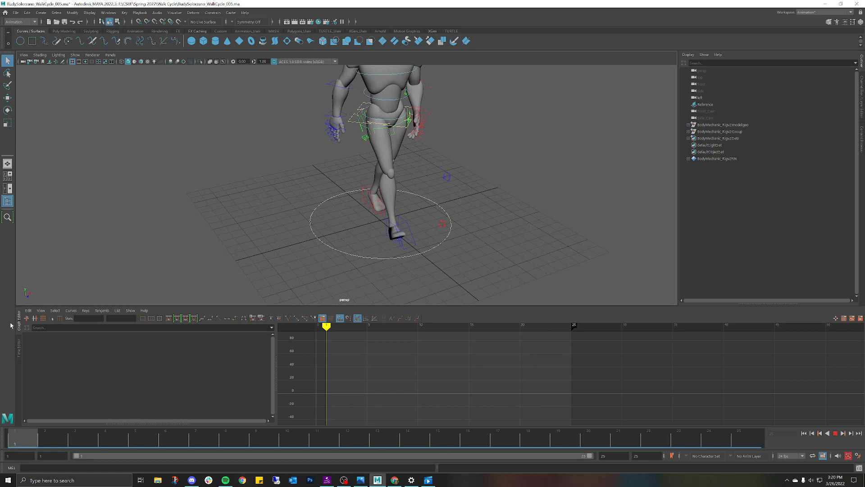
pyautogui.moveTo(23, 435); pyautogui.dragTo(13, 413)
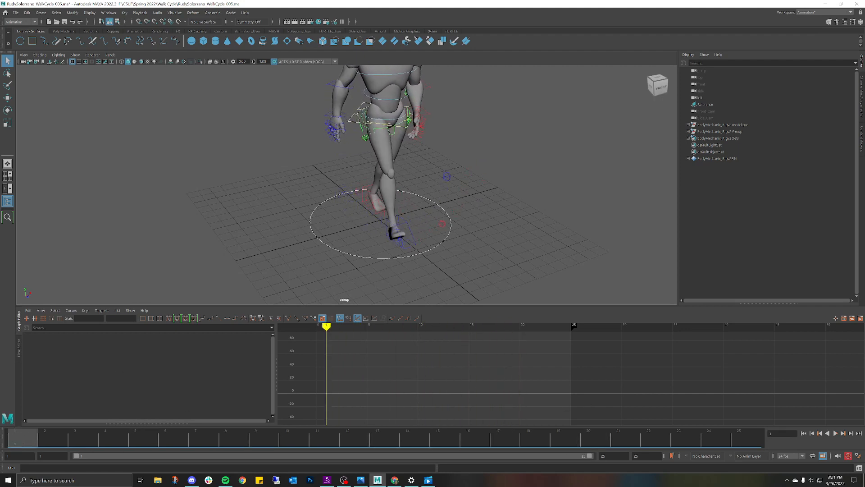
# Try cutting the left foot's IKLeg_L keys at frame 7 and play back the walk without them
pyautogui.click(365, 190)
pyautogui.moveTo(32, 442)
pyautogui.mouseDown()
pyautogui.moveTo(744, 434)
pyautogui.moveTo(317, 435)
pyautogui.moveTo(0, 361)
pyautogui.moveTo(264, 338)
pyautogui.moveTo(610, 331)
pyautogui.moveTo(754, 351)
pyautogui.moveTo(145, 372)
pyautogui.moveTo(45, 387)
pyautogui.moveTo(192, 411)
pyautogui.moveTo(264, 435)
pyautogui.moveTo(409, 433)
pyautogui.moveTo(118, 441)
pyautogui.mouseUp()
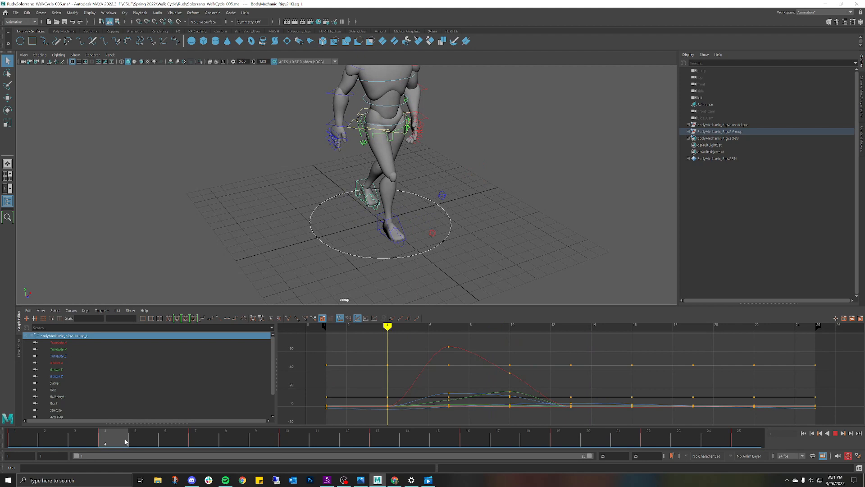
pyautogui.moveTo(119, 442); pyautogui.dragTo(189, 443)
pyautogui.rightClick(195, 442)
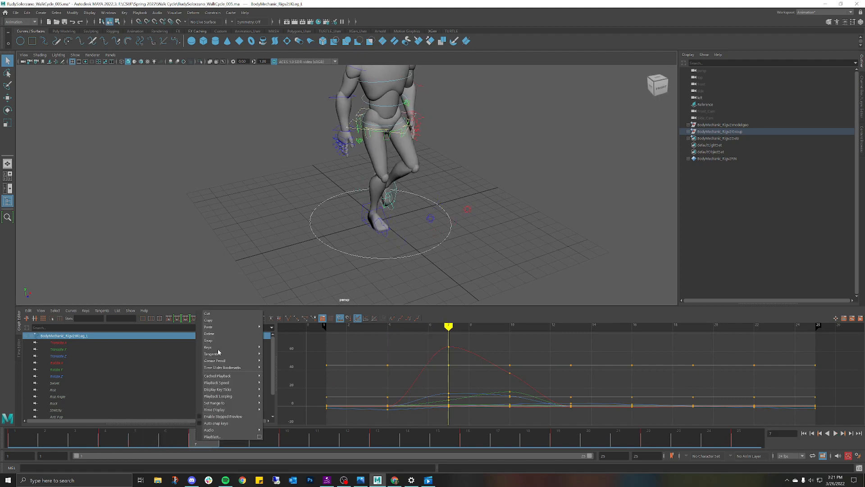
pyautogui.click(218, 317)
pyautogui.keyDown('alt'); pyautogui.moveTo(348, 239); pyautogui.dragTo(419, 181); pyautogui.keyUp('alt')
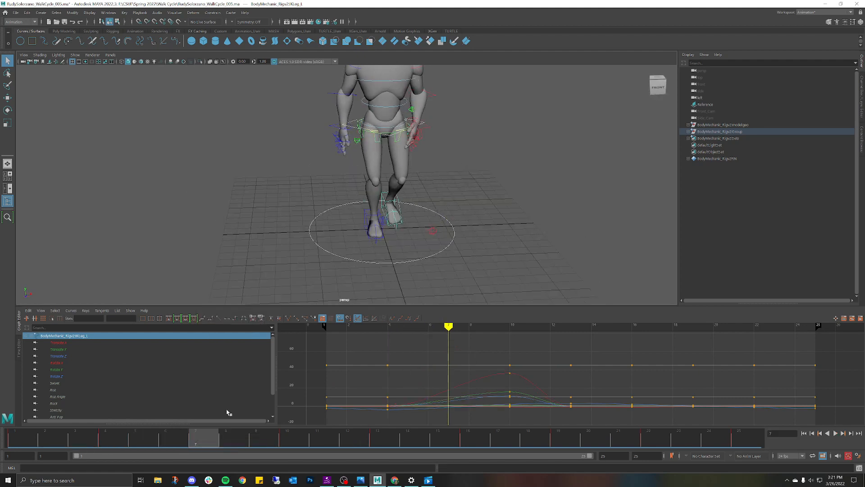
pyautogui.hotkey('alt', 'v')
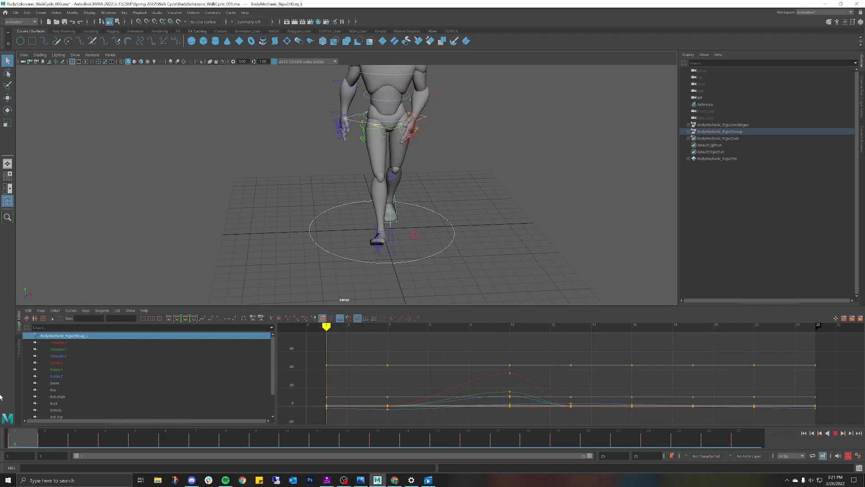
pyautogui.hotkey('alt', 'v')
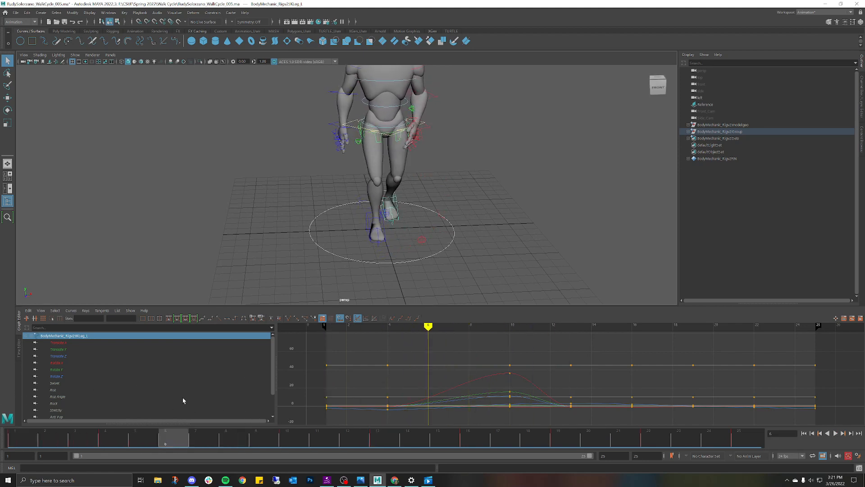
# Undo the cut of the IKLeg_L keys at frame 7 and play back the walk to compare
pyautogui.hotkey('ctrl', 'z')
pyautogui.hotkey('ctrl', 'z')
pyautogui.hotkey('alt', 'v')
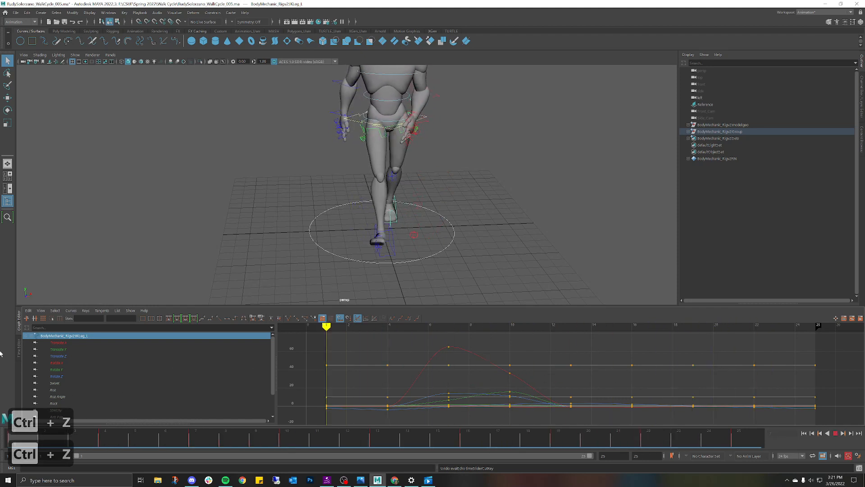
pyautogui.hotkey('alt', 'v')
# Play back the whole walk from the side, stop at frame 10 and examine the feet up close
pyautogui.scroll(-4, 333, 194)
pyautogui.keyDown('alt'); pyautogui.moveTo(318, 194); pyautogui.dragTo(436, 203); pyautogui.keyUp('alt')
pyautogui.hotkey('alt', 'v')
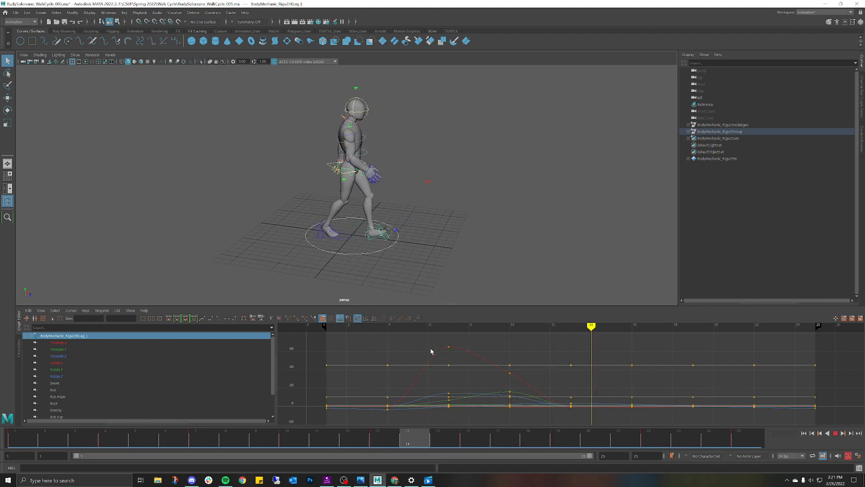
pyautogui.moveTo(427, 371); pyautogui.dragTo(291, 368)
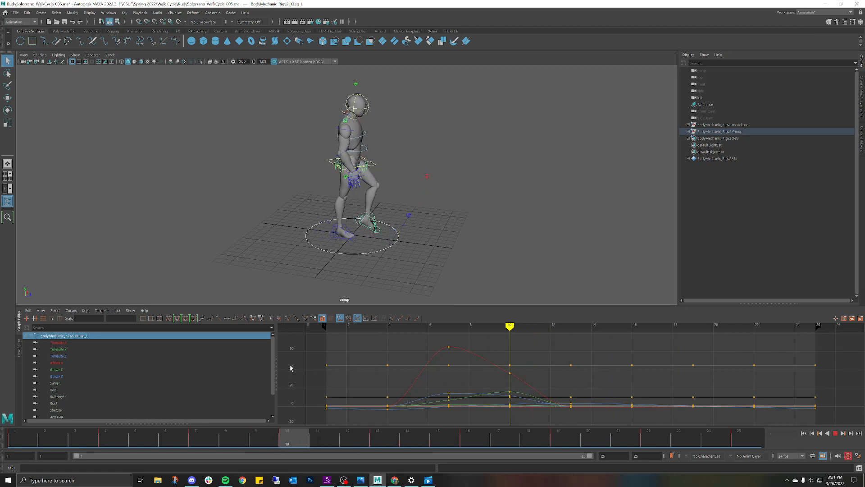
pyautogui.keyDown('alt'); pyautogui.moveTo(342, 252); pyautogui.dragTo(361, 251); pyautogui.keyUp('alt')
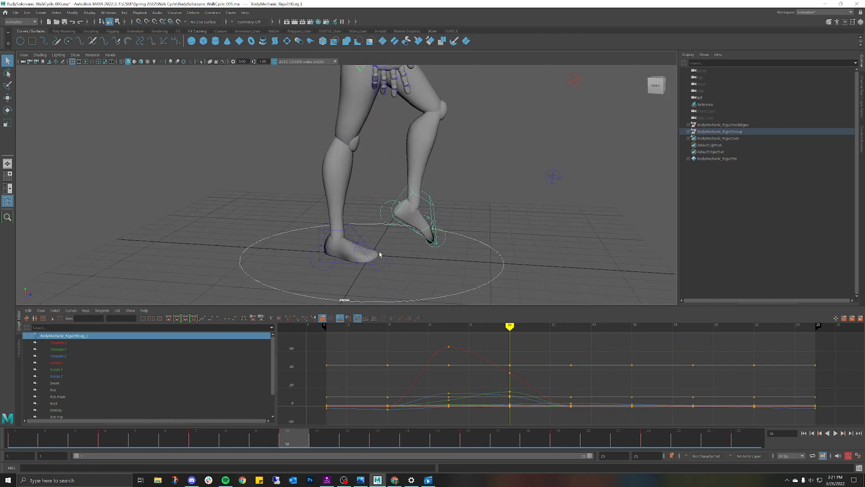
# Try rotating the right foot's IKToes_R control at frame 10
pyautogui.click(382, 254)
pyautogui.click(353, 253)
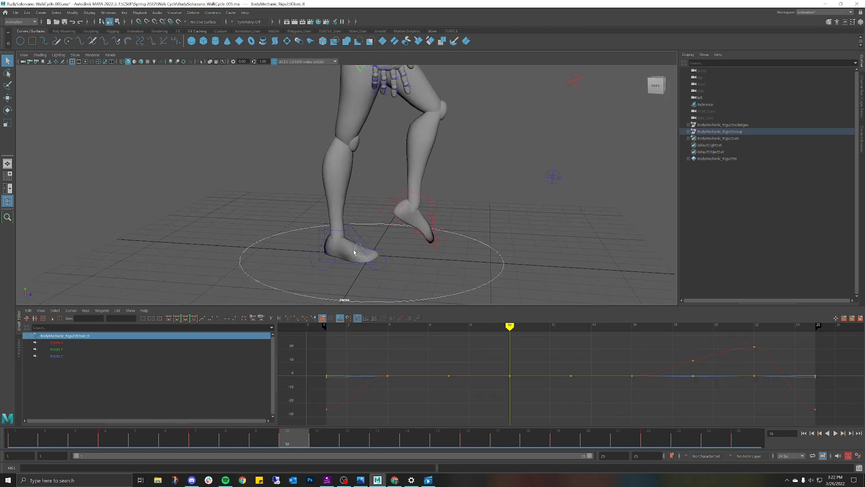
pyautogui.press('e')
pyautogui.moveTo(393, 217); pyautogui.dragTo(408, 218)
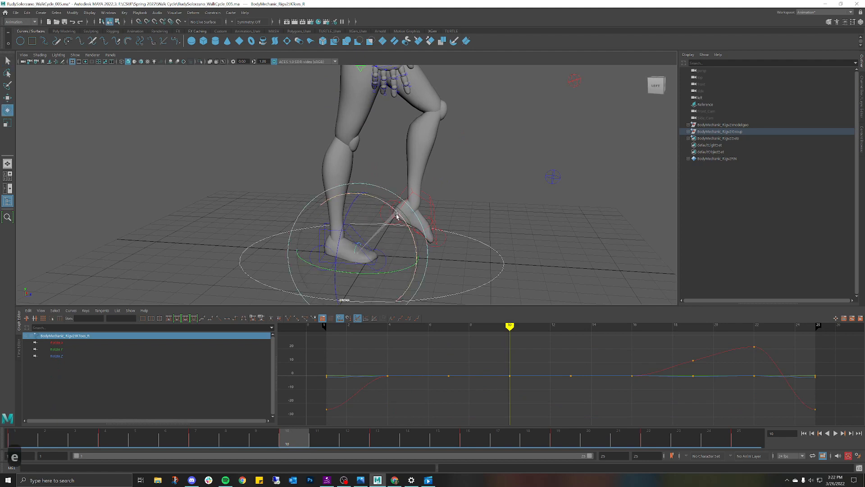
pyautogui.hotkey('ctrl', 'z')
pyautogui.click(454, 197)
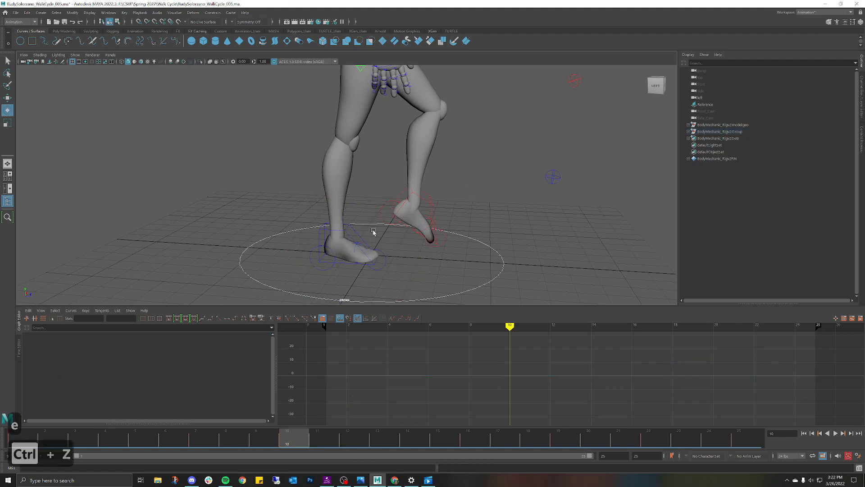
# Rotate the right foot's RollToes_R control at frame 10 to about 10 degrees in X and play back the walk
pyautogui.click(354, 245)
pyautogui.moveTo(393, 209); pyautogui.dragTo(397, 217)
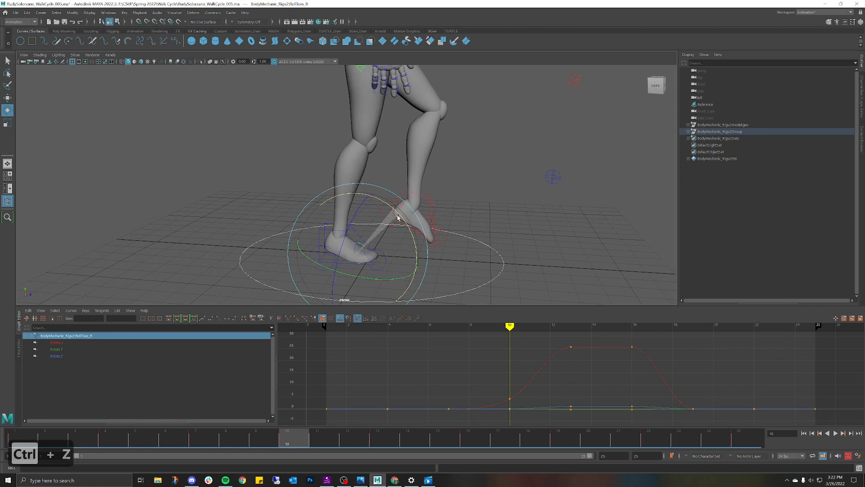
pyautogui.hotkey('ctrl', 'z')
pyautogui.hotkey('ctrl', 'z')
pyautogui.hotkey('ctrl', 'z')
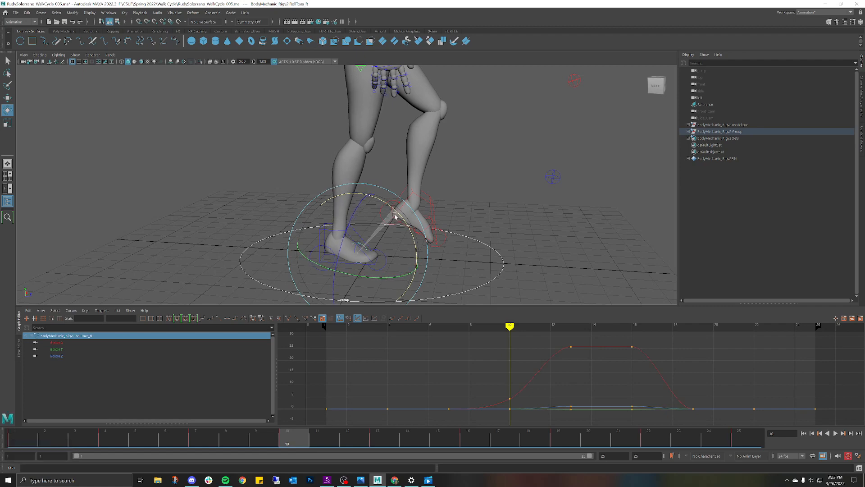
pyautogui.hotkey('alt', 'v')
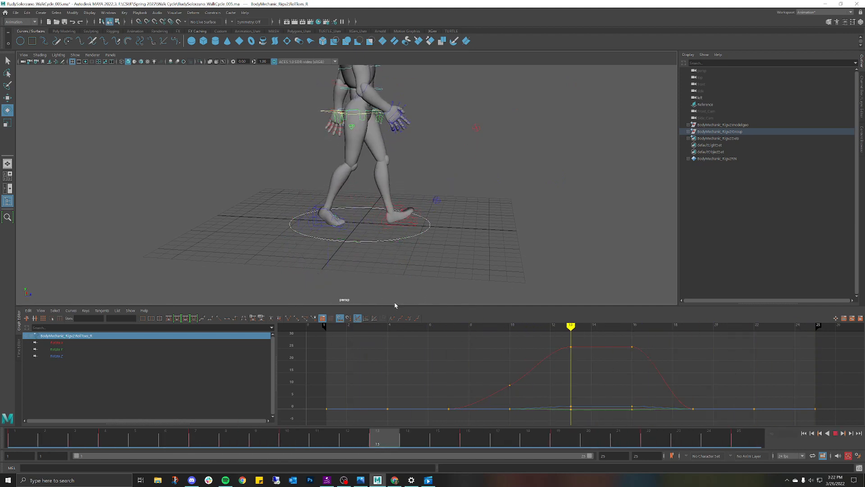
pyautogui.hotkey('alt', 'v')
# Rotate the left foot's RollHeel_L control at frame 13 to about -25 degrees in X and play back the walk
pyautogui.scroll(3, 415, 212)
pyautogui.keyDown('alt'); pyautogui.moveTo(415, 212); pyautogui.dragTo(439, 183); pyautogui.keyUp('alt')
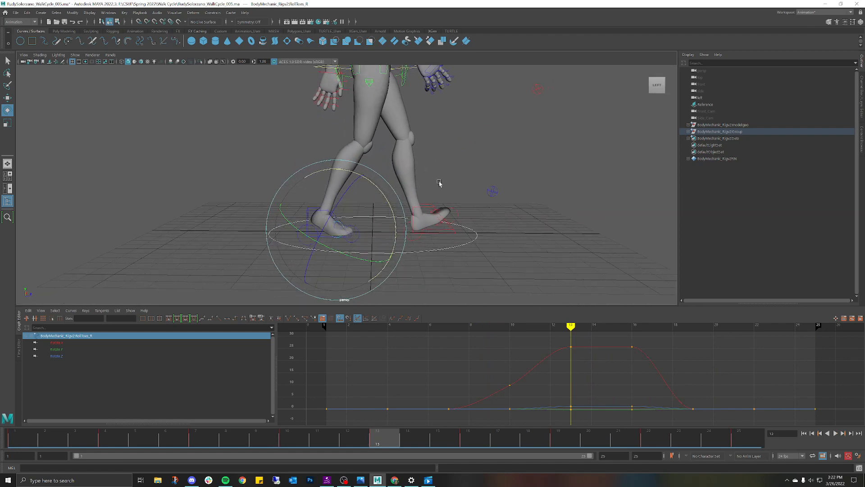
pyautogui.click(410, 221)
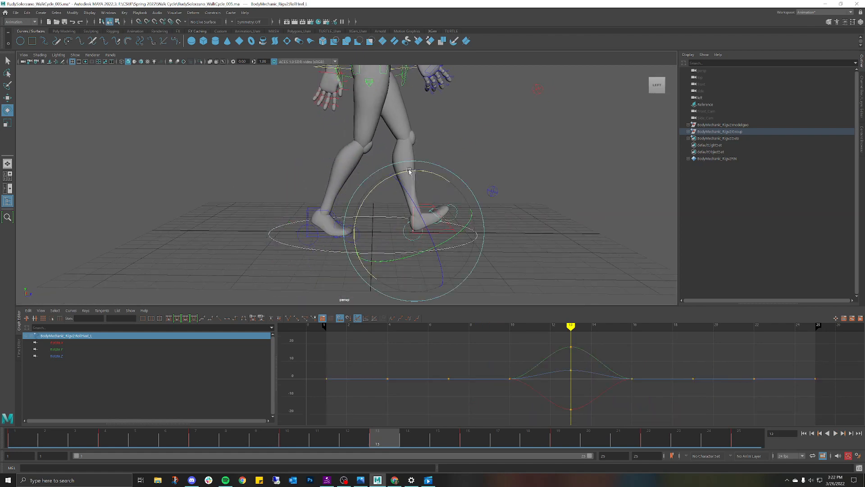
pyautogui.hotkey('alt', 'v')
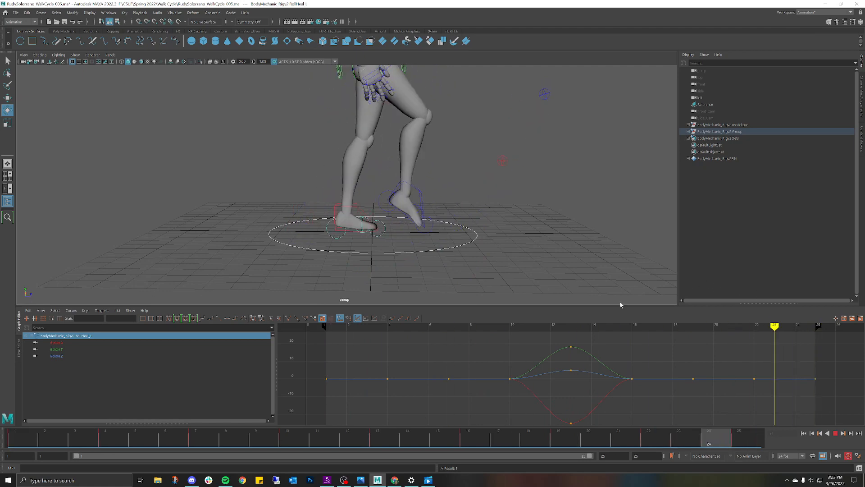
pyautogui.hotkey('alt', 'v')
# Deselect the heel control, play back the full character from the front and focus on the hips at frame 1
pyautogui.click(482, 114)
pyautogui.keyDown('alt'); pyautogui.moveTo(482, 114); pyautogui.dragTo(439, 172); pyautogui.keyUp('alt')
pyautogui.keyDown('alt'); pyautogui.moveTo(439, 171); pyautogui.dragTo(408, 183, button='right'); pyautogui.keyUp('alt')
pyautogui.keyDown('alt'); pyautogui.moveTo(408, 184); pyautogui.dragTo(444, 179, button='middle'); pyautogui.keyUp('alt')
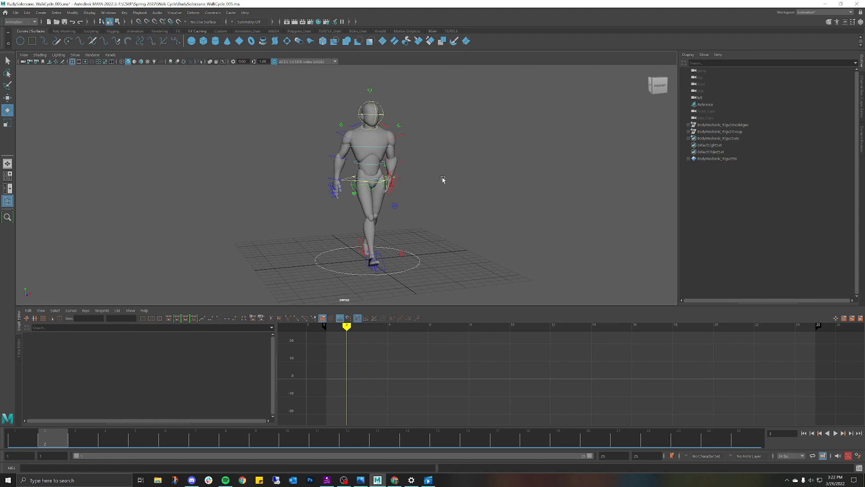
pyautogui.hotkey('alt', 'v')
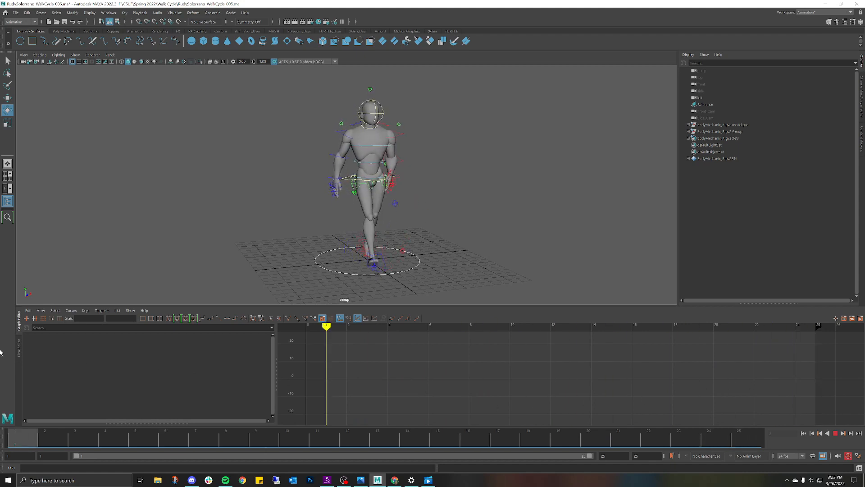
pyautogui.hotkey('alt', 'v')
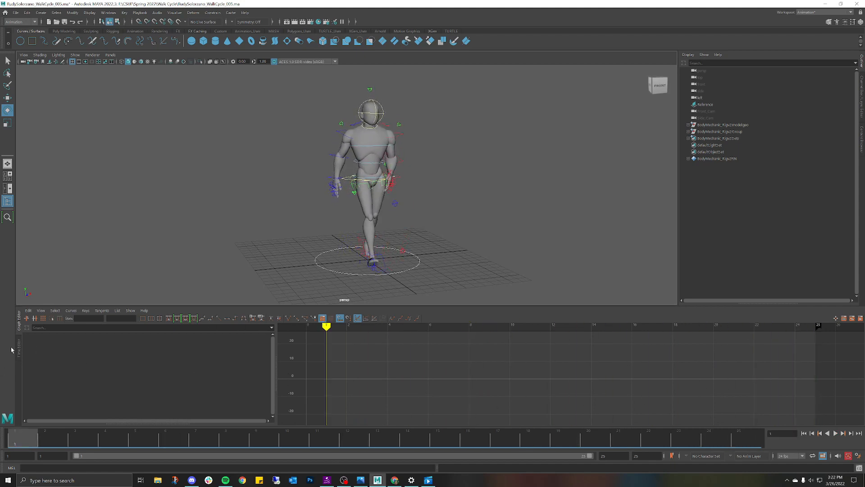
pyautogui.scroll(4, 352, 175)
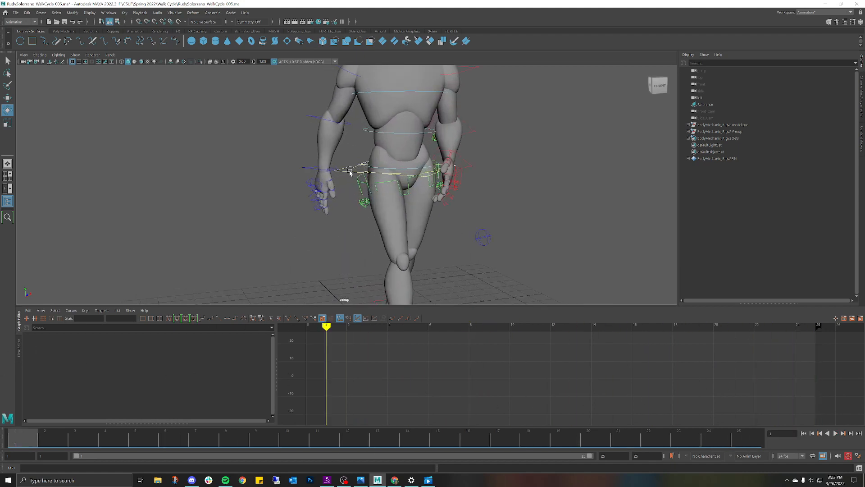
# Select the RootX_M hip control, play back the walk and isolate its Translate Y curve
pyautogui.click(350, 173)
pyautogui.scroll(-3, 350, 173)
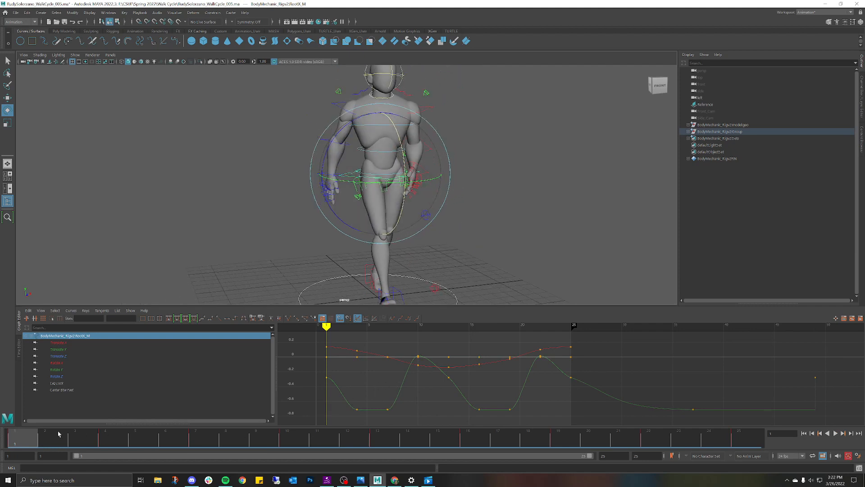
pyautogui.hotkey('alt', 'v')
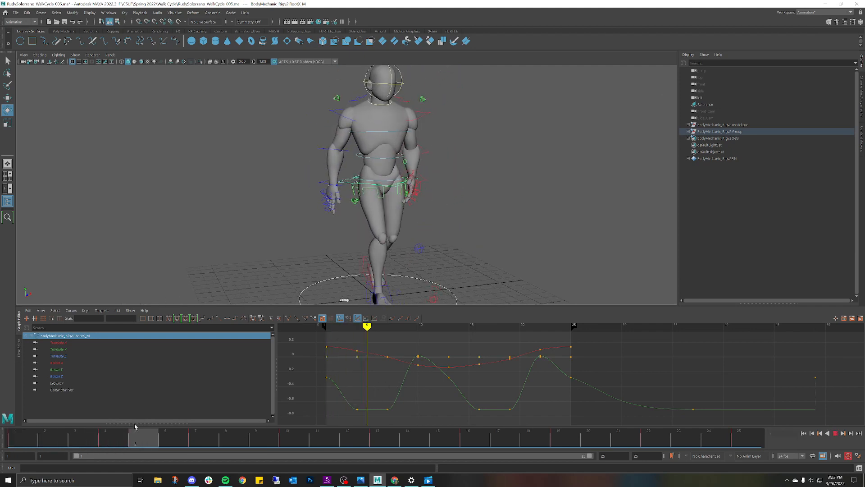
pyautogui.moveTo(188, 427); pyautogui.dragTo(162, 417)
pyautogui.click(66, 350)
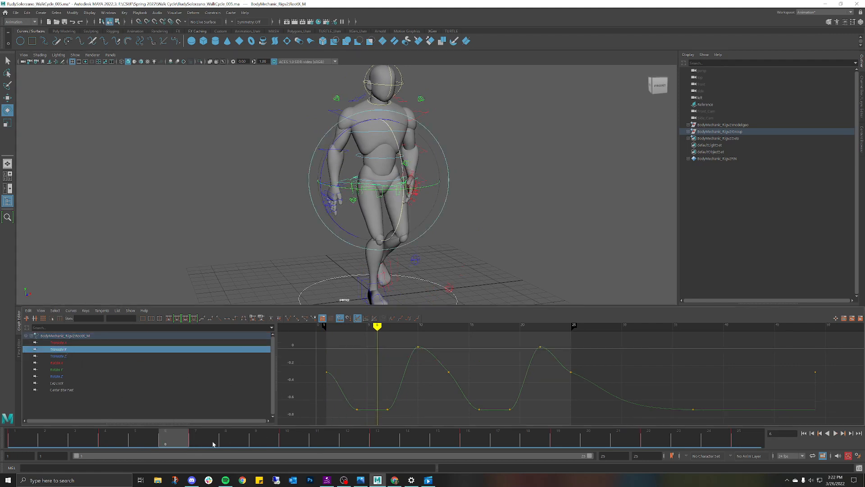
# Raise the hip's Translate Y key at frame 7 to about -0.59 and play back the walk
pyautogui.moveTo(166, 441); pyautogui.dragTo(211, 435)
pyautogui.moveTo(378, 403)
pyautogui.mouseDown()
pyautogui.moveTo(392, 411)
pyautogui.moveTo(387, 403)
pyautogui.mouseUp()
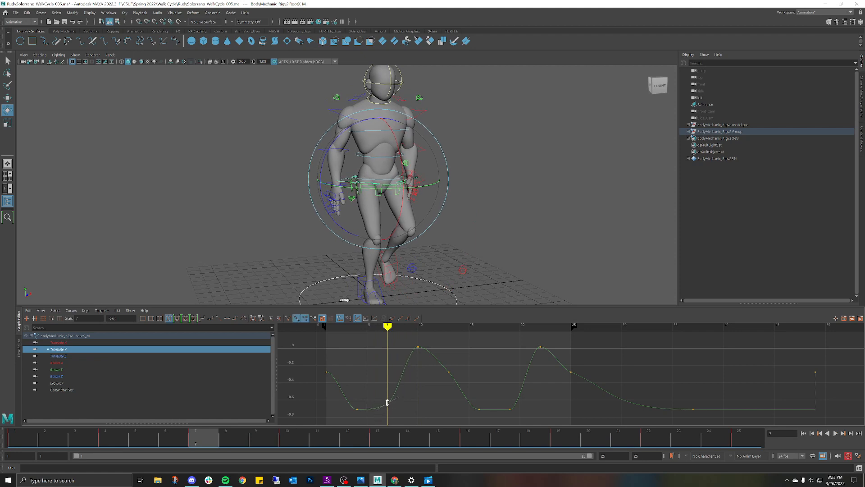
pyautogui.keyDown('shift'); pyautogui.moveTo(387, 402); pyautogui.dragTo(387, 399, button='middle'); pyautogui.keyUp('shift')
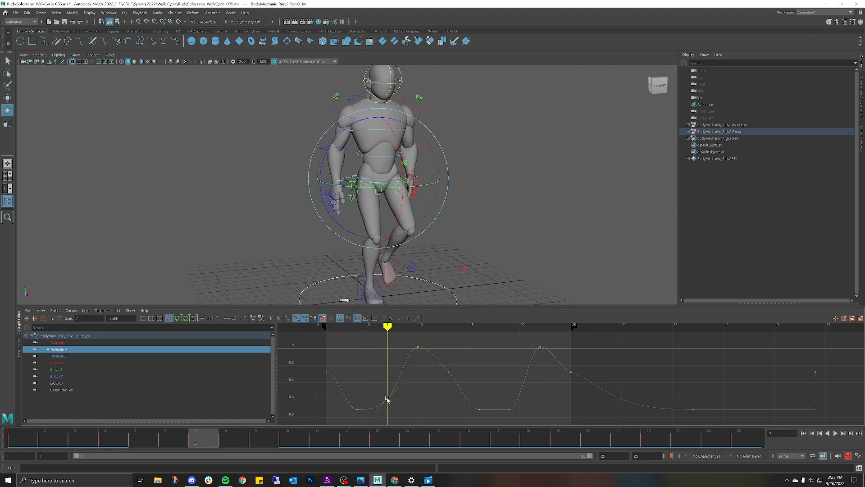
pyautogui.hotkey('alt', 'v')
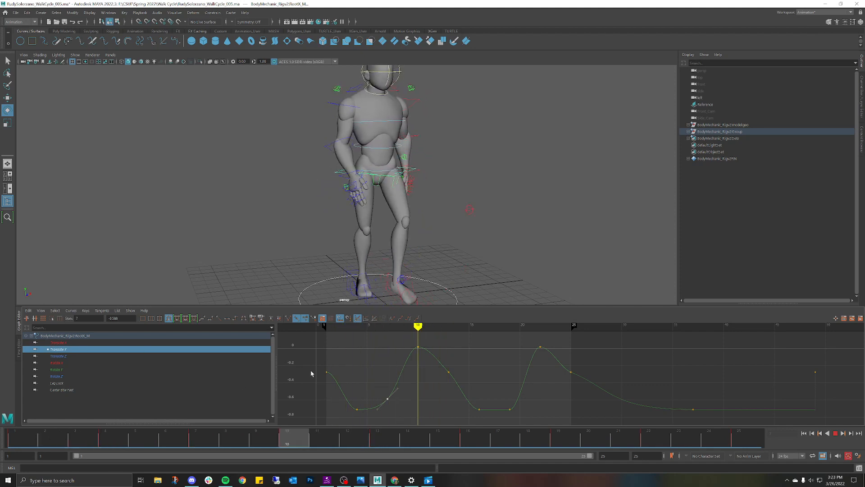
pyautogui.press('Escape')
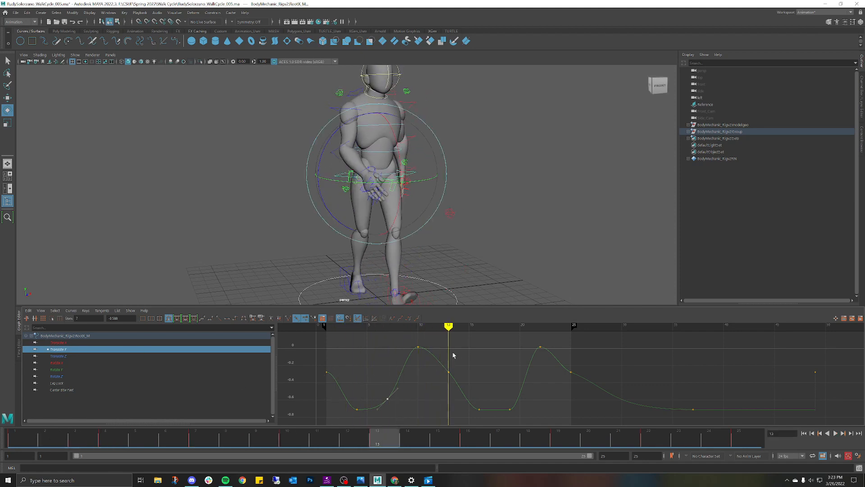
# Delete the hip's Translate Y key at frame 13 and play back the walk from the front
pyautogui.keyDown('alt'); pyautogui.moveTo(477, 242); pyautogui.dragTo(465, 242); pyautogui.keyUp('alt')
pyautogui.moveTo(446, 380); pyautogui.dragTo(450, 381)
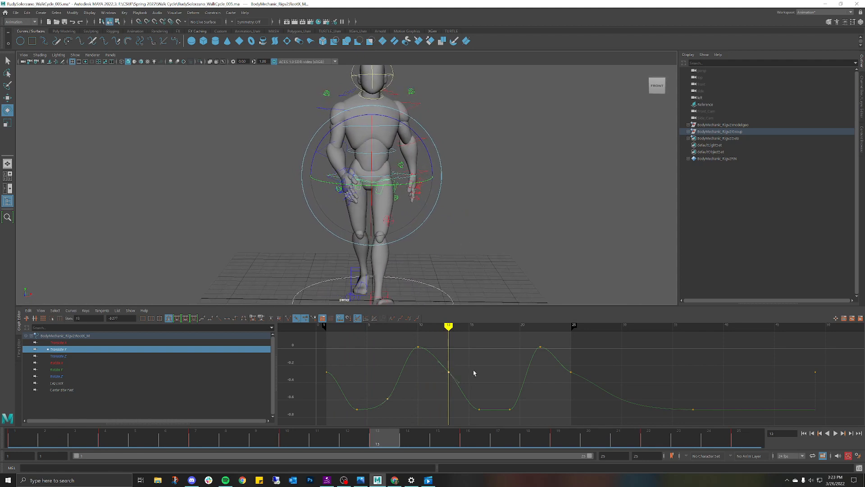
pyautogui.press('Delete')
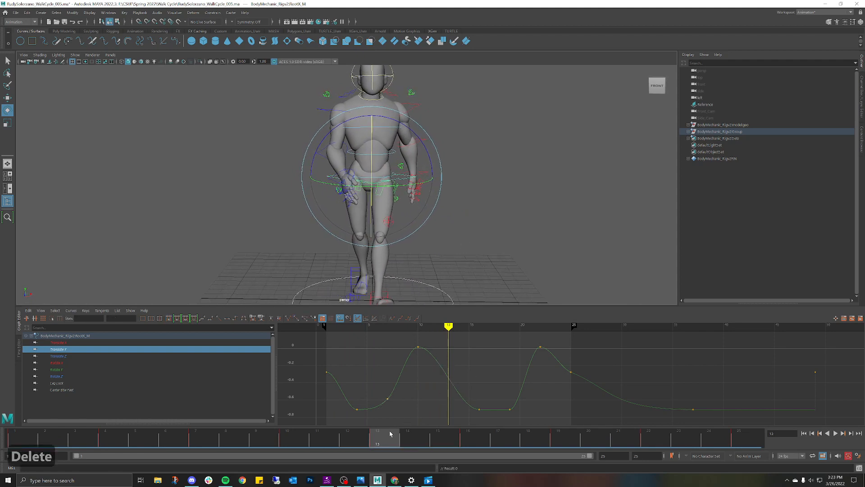
pyautogui.moveTo(391, 434); pyautogui.dragTo(1, 350)
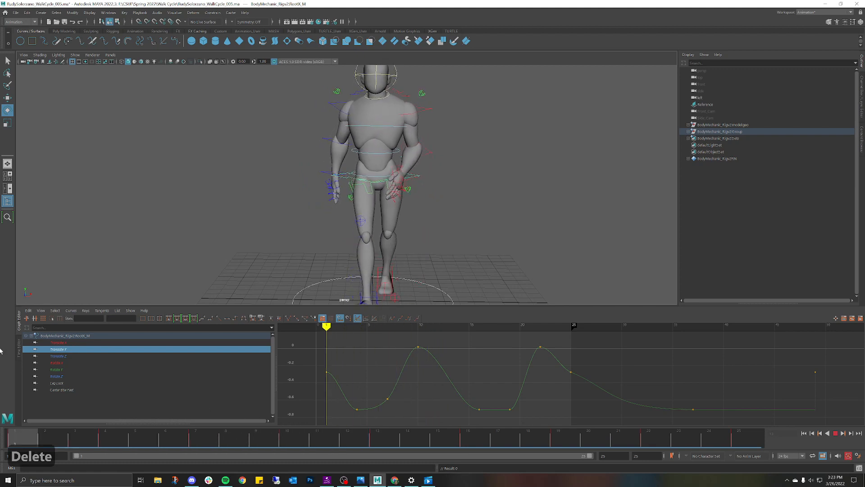
pyautogui.hotkey('alt', 'v')
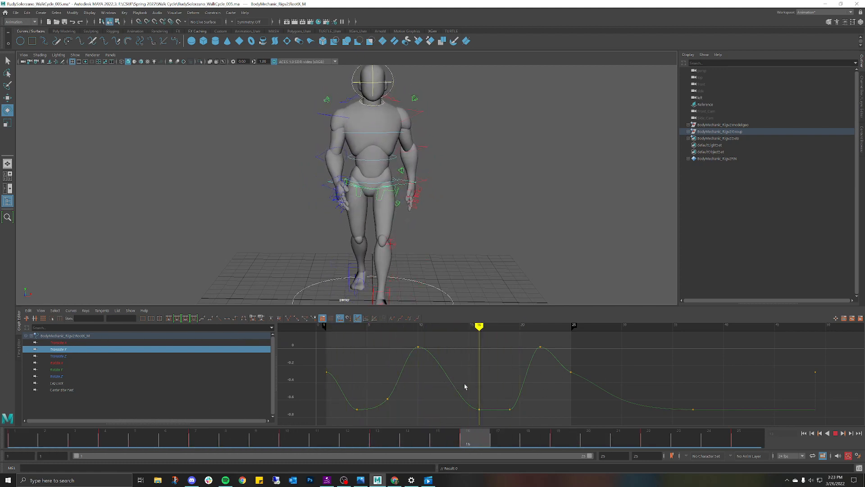
pyautogui.hotkey('alt', 'v')
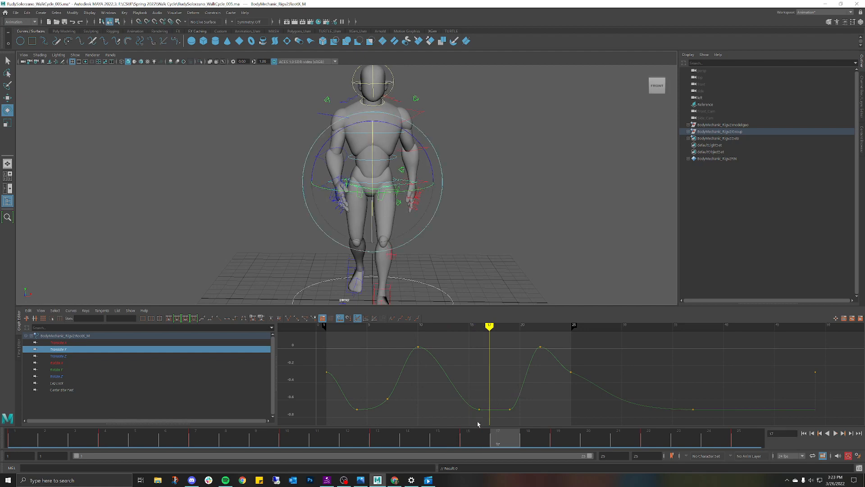
# Check the walk from the side and raise the hip's Translate Y key at frame 19 to about -0.6
pyautogui.hotkey('alt', 'v')
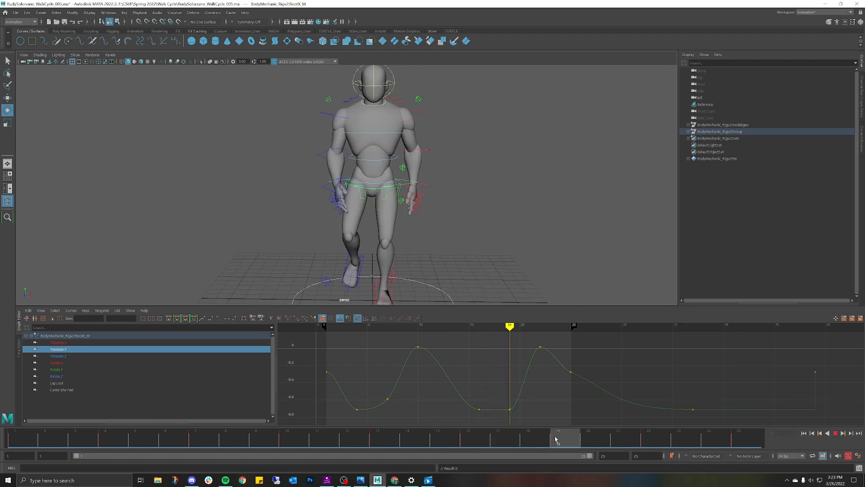
pyautogui.moveTo(555, 439); pyautogui.dragTo(556, 439)
pyautogui.keyDown('alt'); pyautogui.moveTo(459, 222); pyautogui.dragTo(417, 213); pyautogui.keyUp('alt')
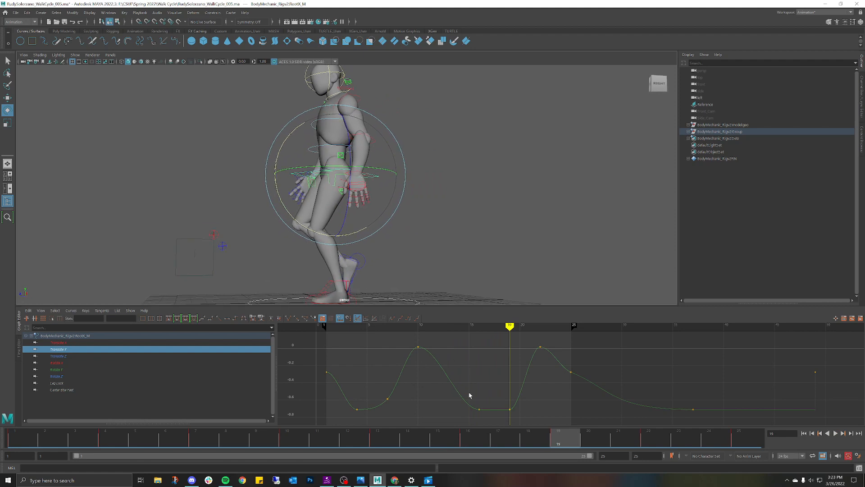
pyautogui.hotkey('alt', 'v')
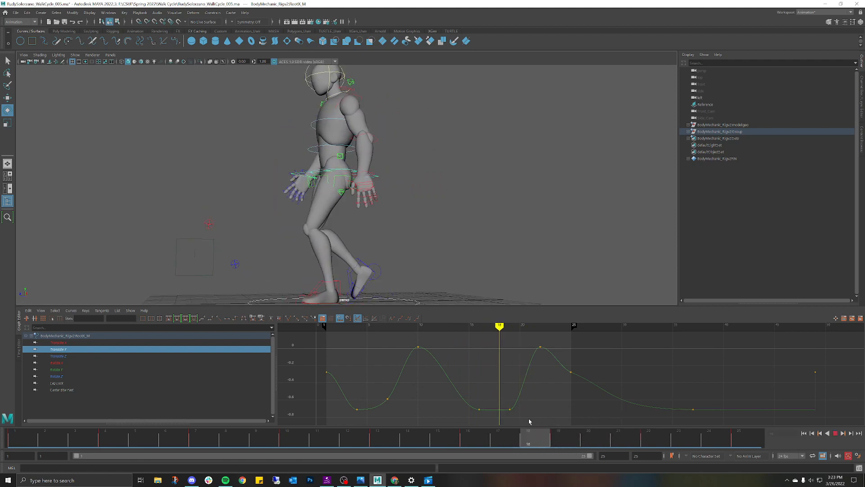
pyautogui.click(557, 436)
pyautogui.moveTo(496, 398)
pyautogui.mouseDown()
pyautogui.moveTo(519, 417)
pyautogui.moveTo(509, 400)
pyautogui.mouseUp()
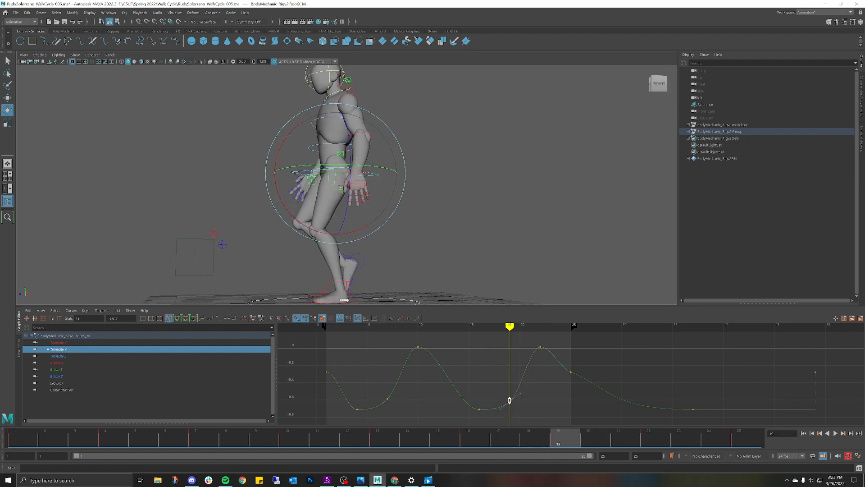
pyautogui.hotkey('alt', 'v')
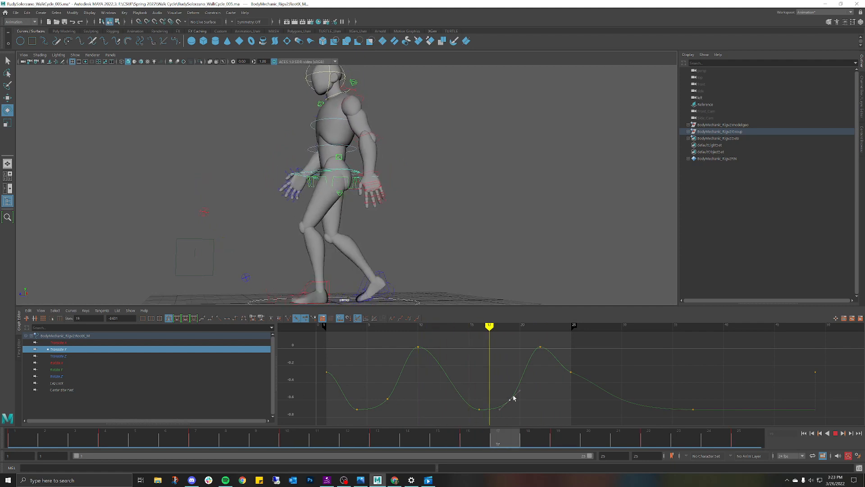
# Delete the hip's leftover Translate Y keys beyond frame 25
pyautogui.moveTo(638, 410); pyautogui.dragTo(743, 428)
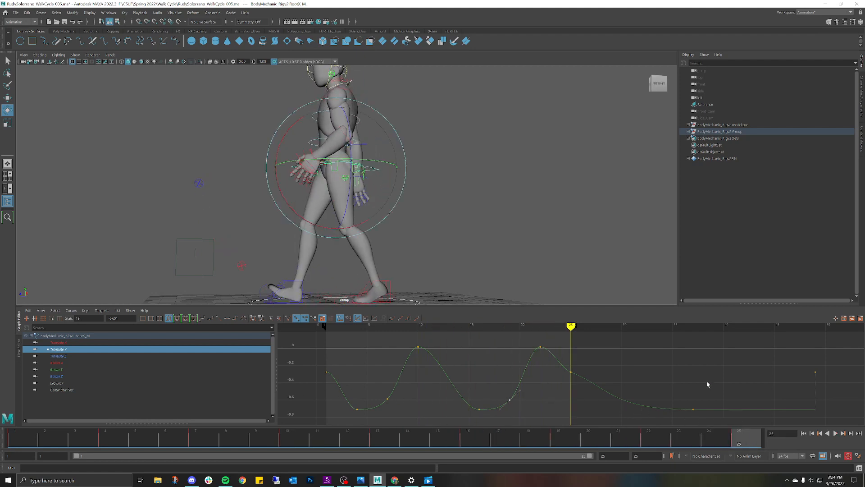
pyautogui.moveTo(659, 351); pyautogui.dragTo(843, 422)
pyautogui.press('Delete')
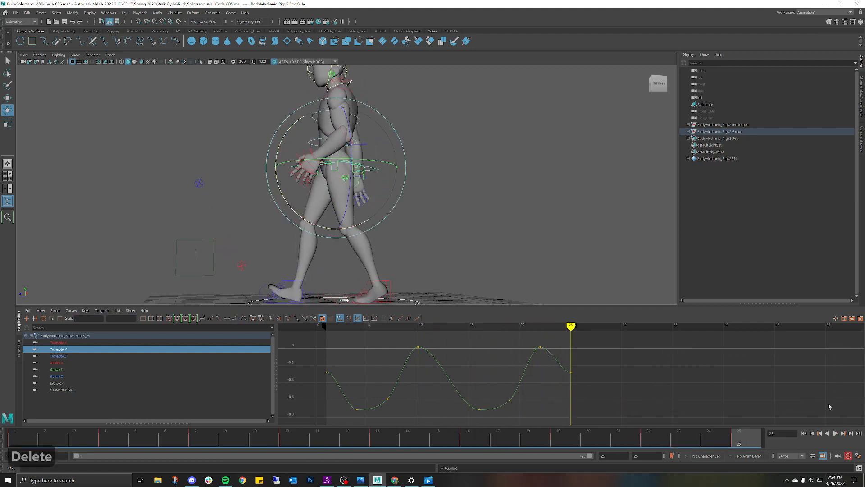
# Set both pre-infinity and post-infinity of all RootX_M curves to Cycle
pyautogui.click(471, 209)
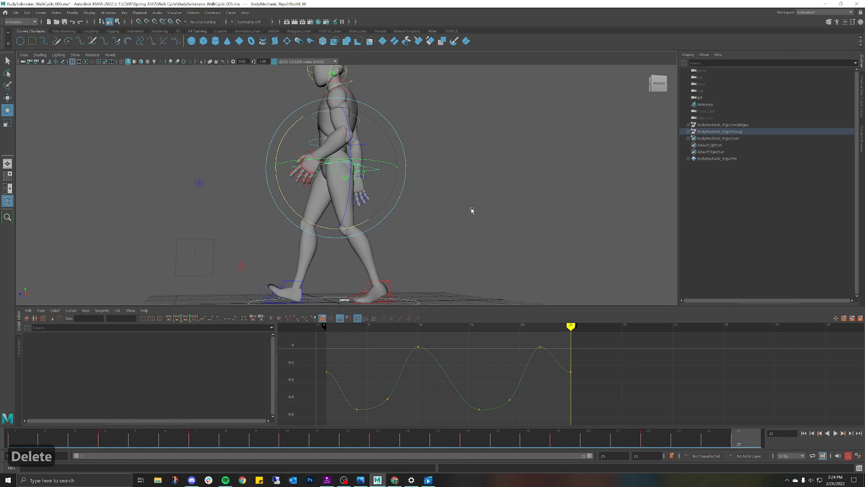
pyautogui.keyDown('alt'); pyautogui.moveTo(455, 208); pyautogui.dragTo(468, 185); pyautogui.keyUp('alt')
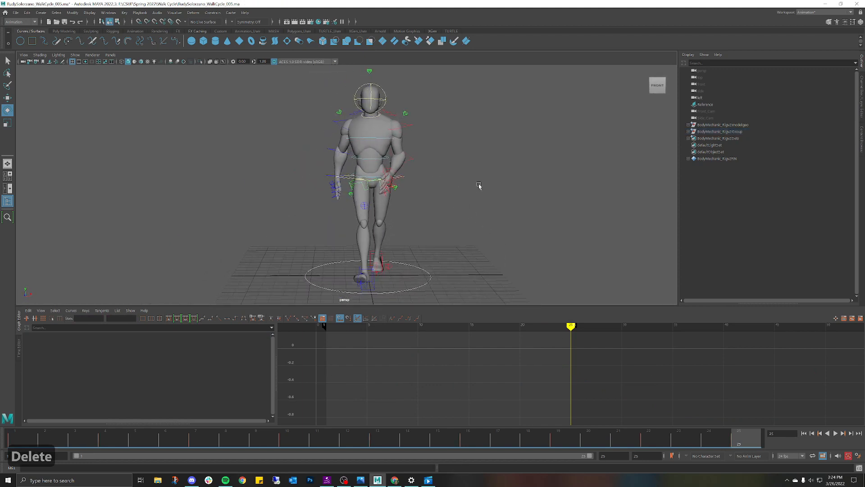
pyautogui.keyDown('alt'); pyautogui.moveTo(388, 179); pyautogui.dragTo(393, 189); pyautogui.keyUp('alt')
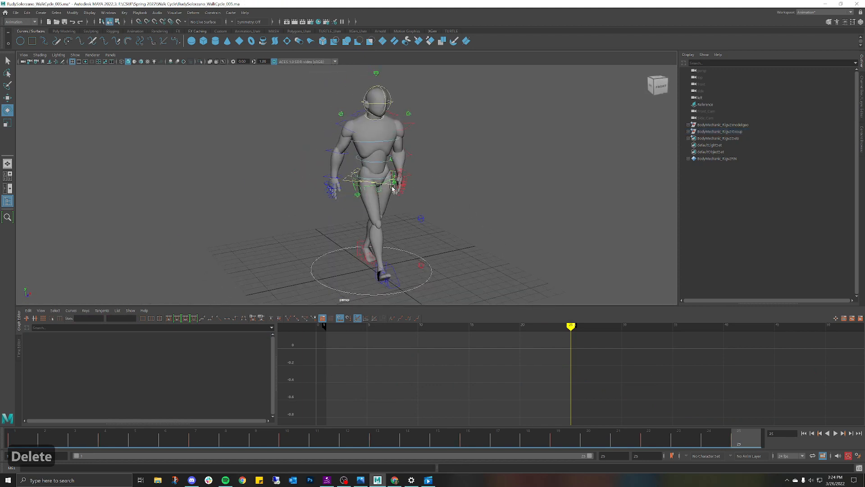
pyautogui.click(347, 177)
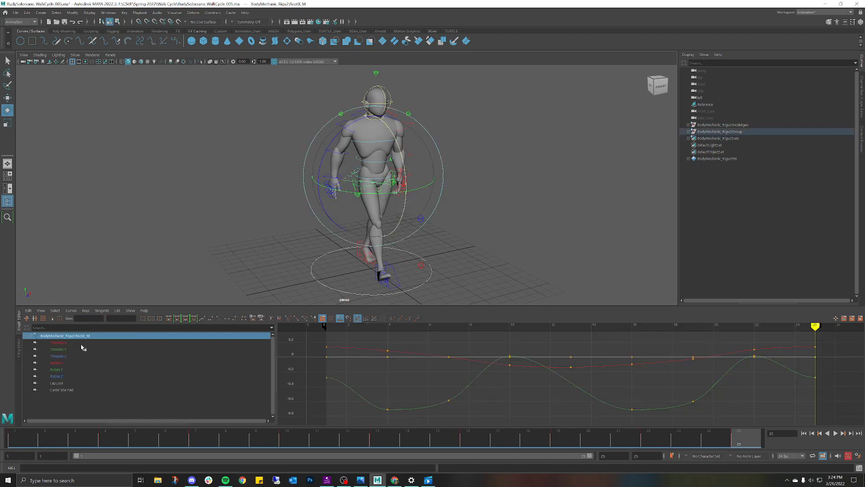
pyautogui.click(102, 311)
pyautogui.moveTo(72, 310)
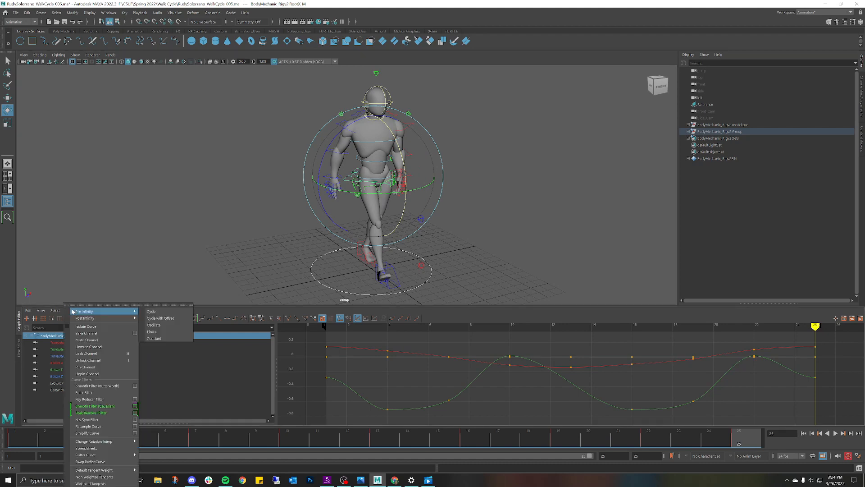
pyautogui.click(153, 312)
pyautogui.click(77, 310)
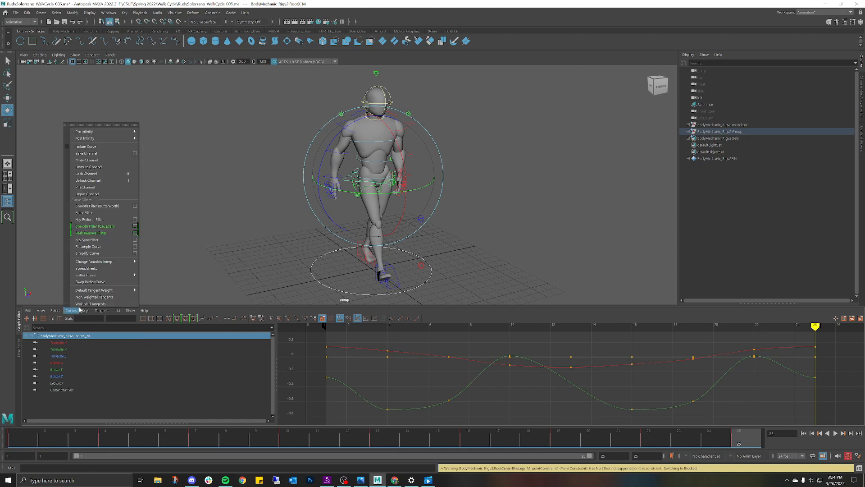
pyautogui.moveTo(106, 133)
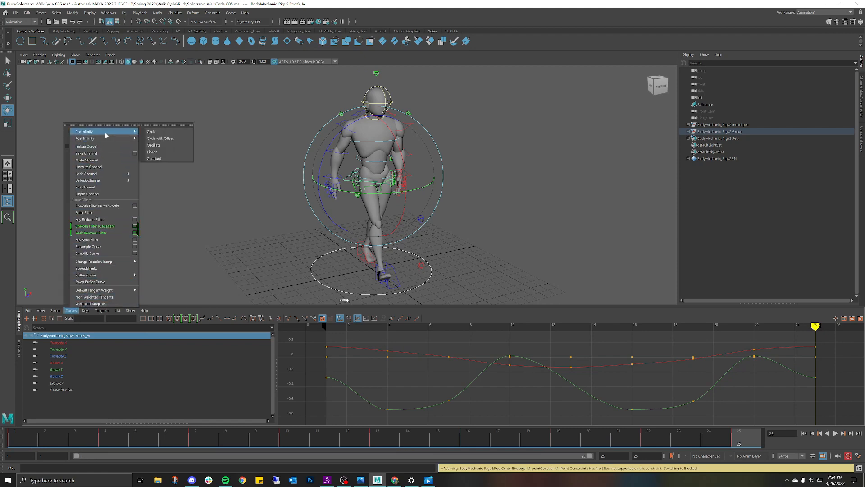
pyautogui.click(153, 138)
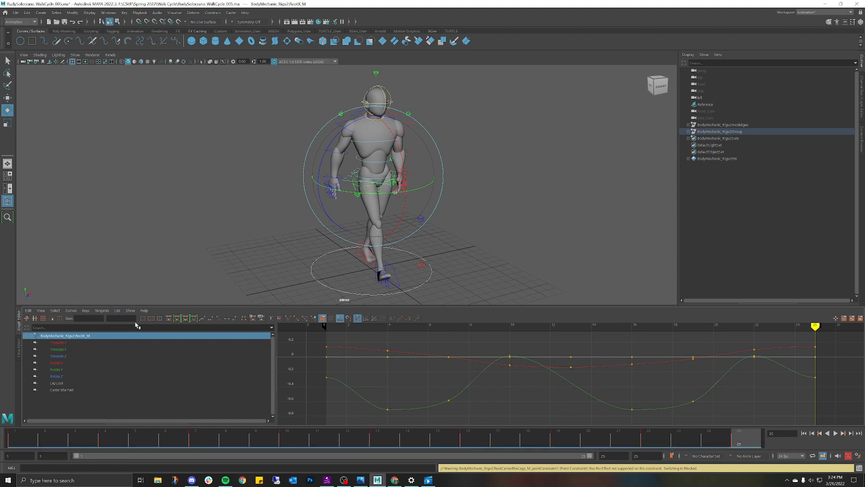
# Set the Graph Editor to always show infinity curves and isolate Translate Y to inspect its cycling at frames 1 and 25
pyautogui.click(42, 314)
pyautogui.moveTo(53, 419)
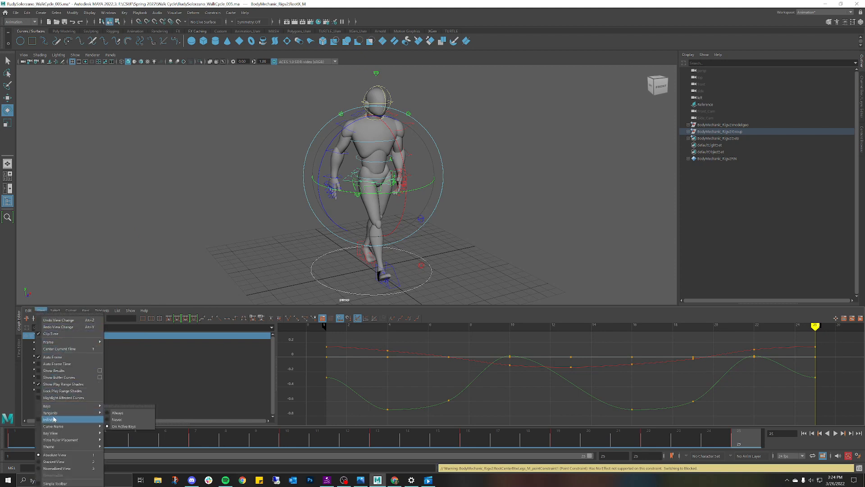
pyautogui.click(117, 413)
pyautogui.scroll(-8, 416, 362)
pyautogui.keyDown('alt'); pyautogui.moveTo(609, 374); pyautogui.dragTo(550, 367, button='middle'); pyautogui.keyUp('alt')
pyautogui.scroll(10, 550, 366)
pyautogui.keyDown('alt'); pyautogui.moveTo(453, 365); pyautogui.dragTo(598, 443, button='middle'); pyautogui.keyUp('alt')
pyautogui.middleClick(594, 439)
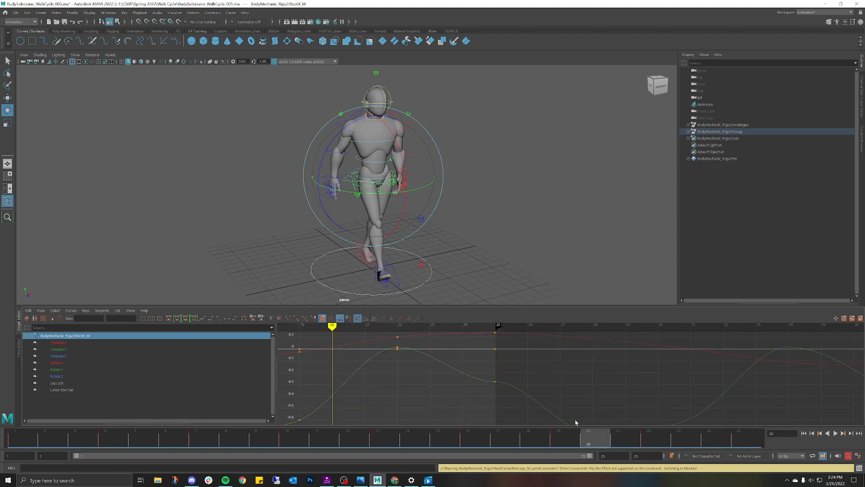
pyautogui.scroll(-3, 508, 387)
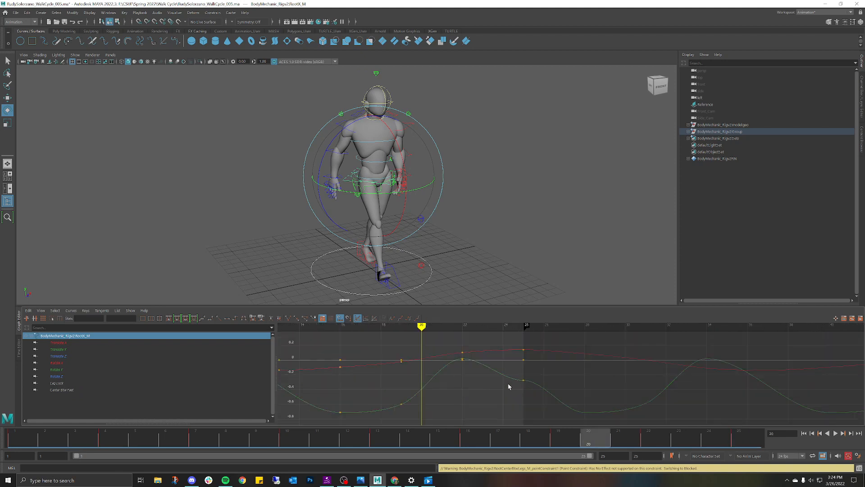
pyautogui.click(74, 349)
pyautogui.keyDown('alt'); pyautogui.moveTo(443, 378); pyautogui.dragTo(710, 377, button='middle'); pyautogui.keyUp('alt')
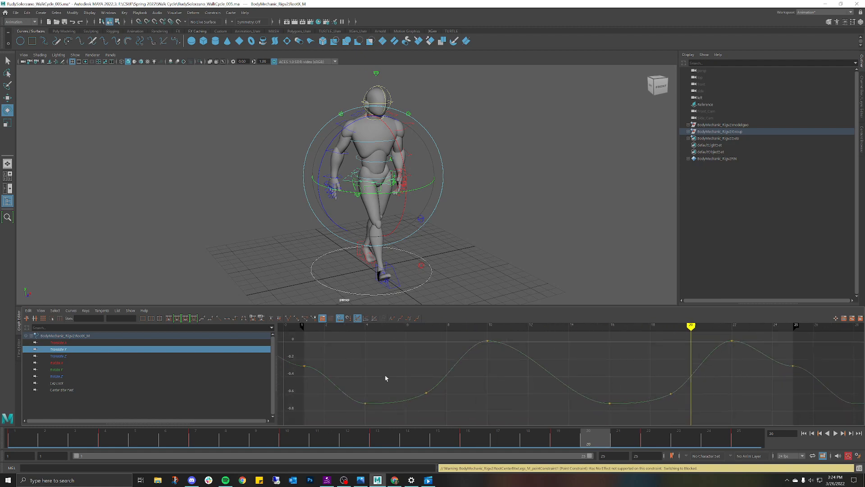
pyautogui.keyDown('alt'); pyautogui.moveTo(385, 378); pyautogui.dragTo(506, 384, button='middle'); pyautogui.keyUp('alt')
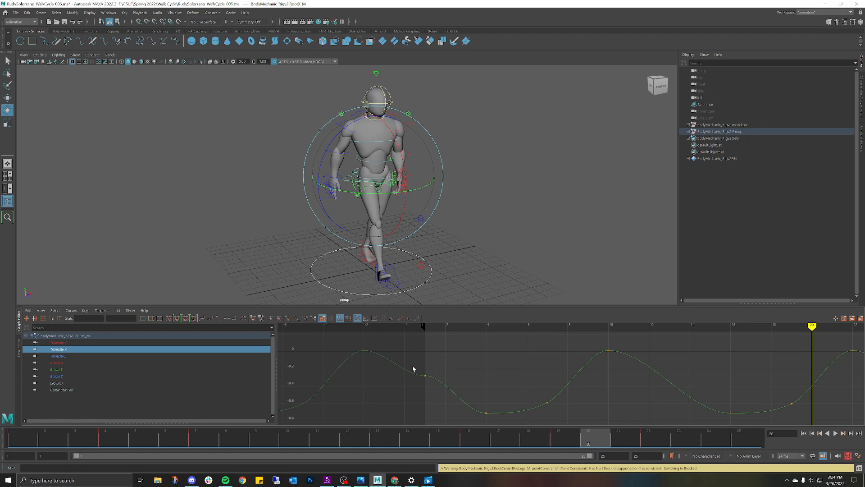
# Try tilting the outgoing tangent of the Translate Y key at frame 1 downward, and undo the change
pyautogui.moveTo(413, 369); pyautogui.dragTo(451, 377)
pyautogui.click(445, 376)
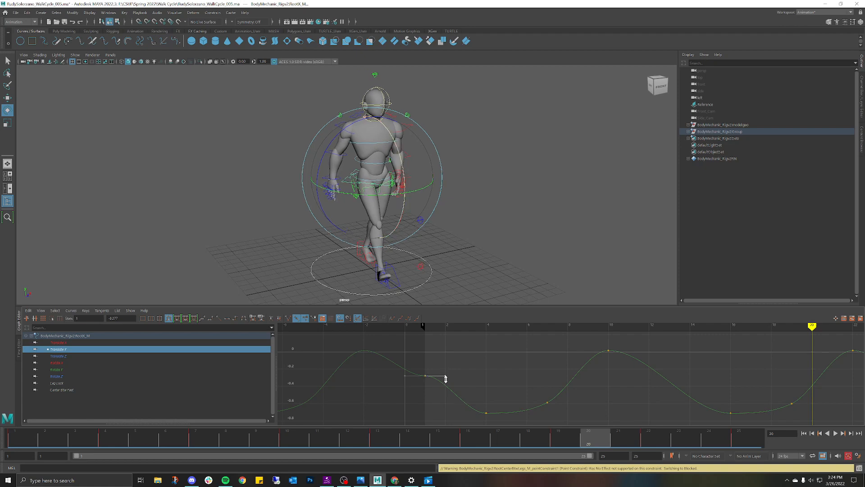
pyautogui.moveTo(445, 377); pyautogui.dragTo(446, 391)
pyautogui.hotkey('ctrl', 'z')
pyautogui.hotkey('ctrl', 'z')
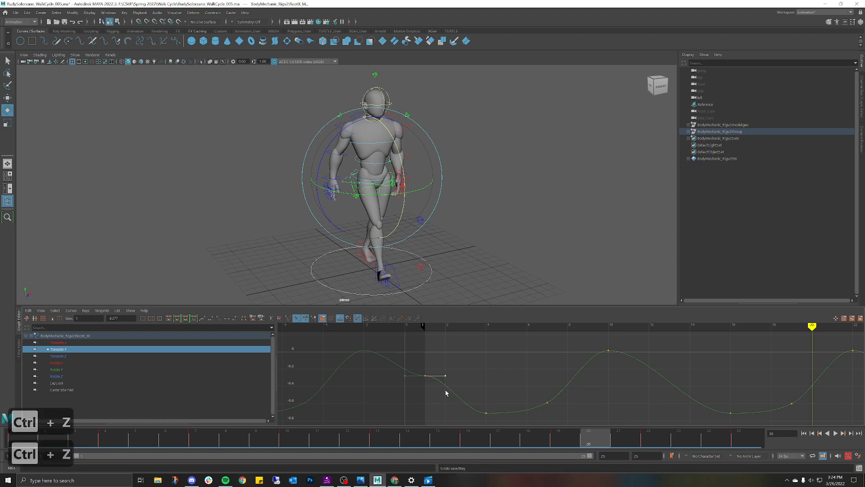
# Break the tangents of the hip's Translate Y key at frame 1
pyautogui.click(424, 375)
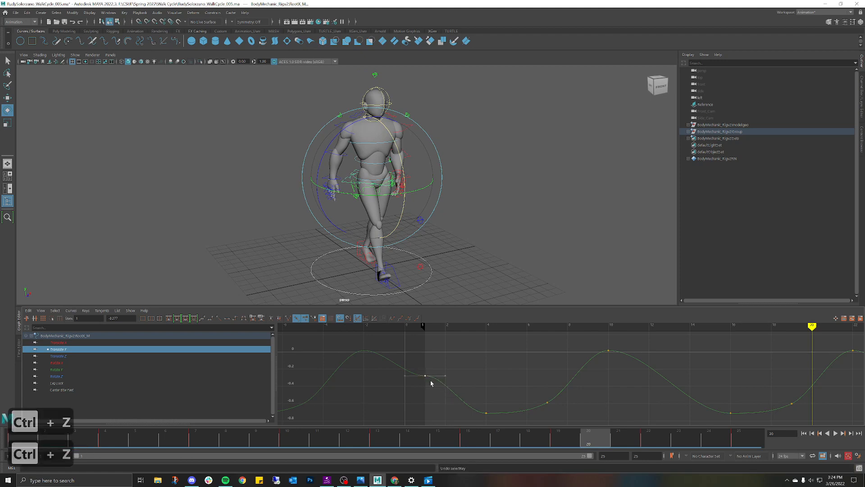
pyautogui.click(289, 318)
pyautogui.scroll(5, 419, 381)
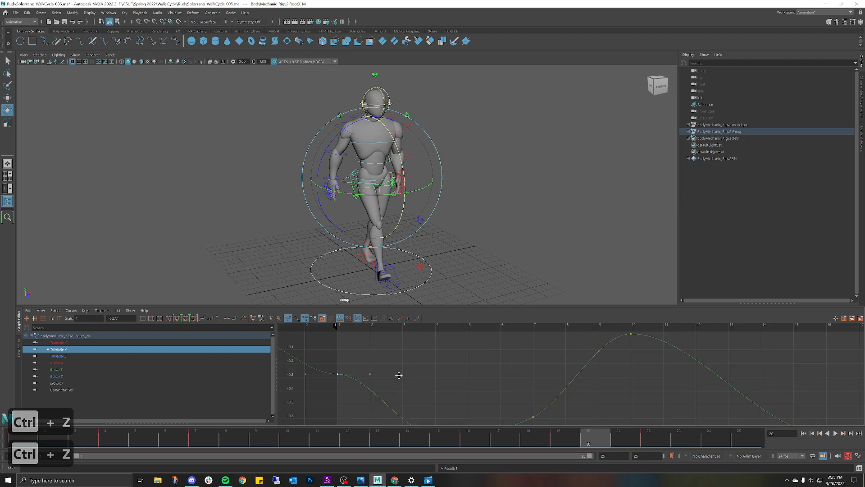
pyautogui.scroll(5, 495, 383)
pyautogui.scroll(-8, 528, 383)
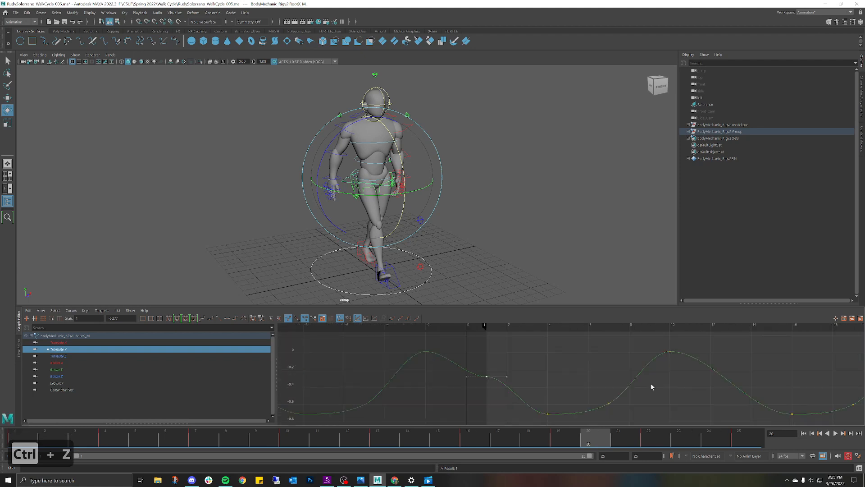
pyautogui.keyDown('alt'); pyautogui.moveTo(694, 379); pyautogui.dragTo(339, 373, button='middle'); pyautogui.keyUp('alt')
# Break the tangents of the Translate Y key at frame 25 and tilt its incoming tangent upward for a smooth downward slope
pyautogui.hotkey('ctrl', 'z')
pyautogui.hotkey('ctrl', 'z')
pyautogui.hotkey('ctrl', 'z')
pyautogui.hotkey('ctrl', 'z')
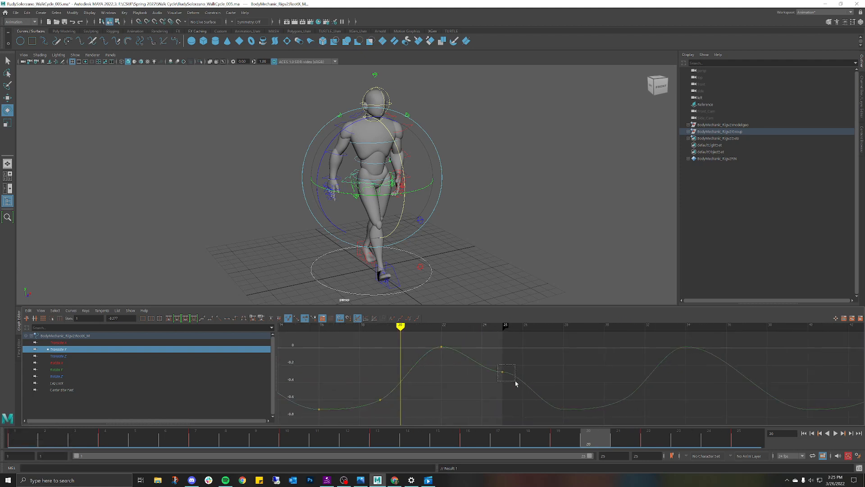
pyautogui.keyDown('alt'); pyautogui.moveTo(562, 380); pyautogui.dragTo(514, 378, button='middle'); pyautogui.keyUp('alt')
pyautogui.scroll(4, 515, 378)
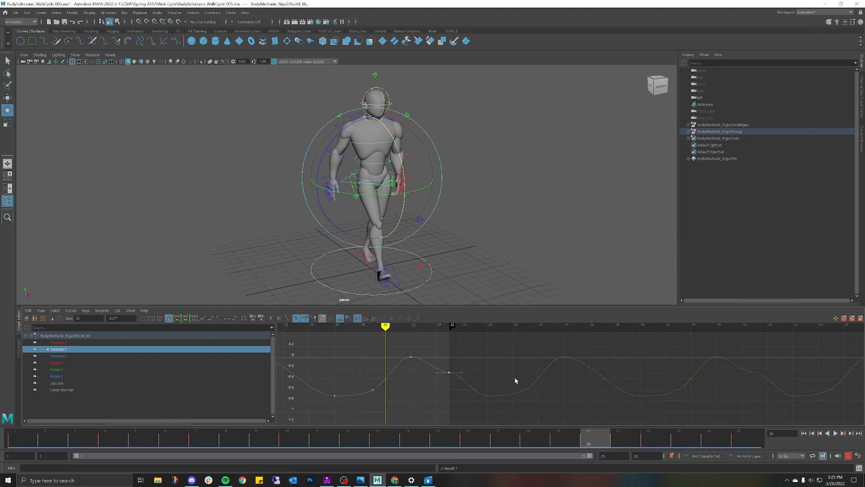
pyautogui.keyDown('alt'); pyautogui.moveTo(399, 368); pyautogui.dragTo(445, 373, button='middle'); pyautogui.keyUp('alt')
pyautogui.scroll(3, 456, 375)
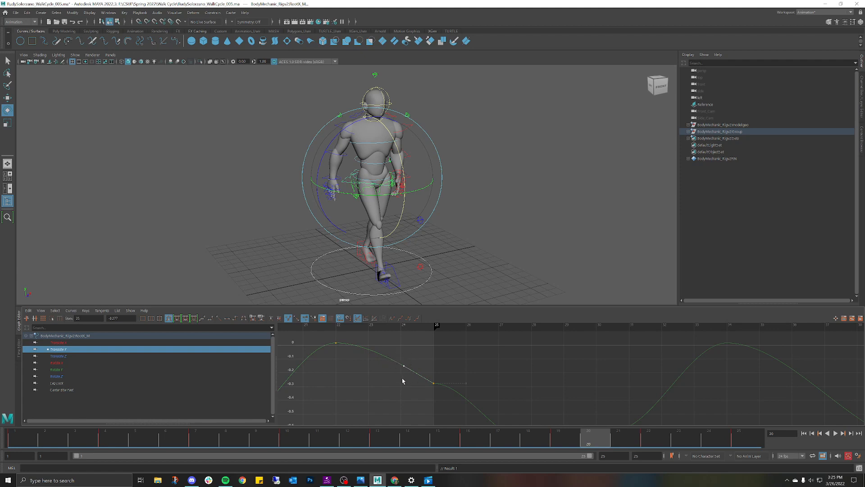
# Tilt the outgoing tangent of the Translate Y key at frame 1 downward to continue the slope from the previous cycle
pyautogui.scroll(-3, 404, 381)
pyautogui.keyDown('alt'); pyautogui.moveTo(358, 369); pyautogui.dragTo(755, 390, button='middle'); pyautogui.keyUp('alt')
pyautogui.keyDown('alt'); pyautogui.moveTo(405, 374); pyautogui.dragTo(478, 354, button='middle'); pyautogui.keyUp('alt')
pyautogui.scroll(5, 466, 369)
pyautogui.keyDown('alt'); pyautogui.moveTo(415, 375); pyautogui.dragTo(664, 387, button='middle'); pyautogui.keyUp('alt')
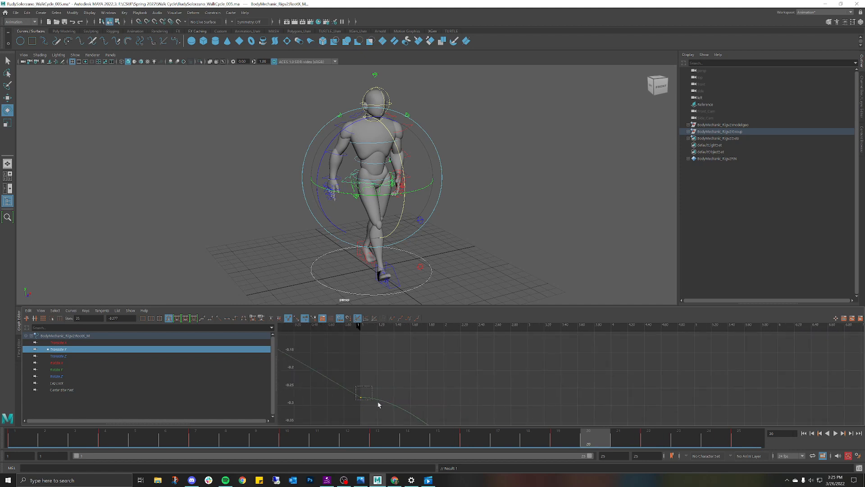
pyautogui.moveTo(459, 407); pyautogui.dragTo(446, 401)
pyautogui.moveTo(443, 397); pyautogui.dragTo(437, 422)
pyautogui.scroll(-4, 443, 406)
pyautogui.keyDown('alt'); pyautogui.moveTo(529, 389); pyautogui.dragTo(442, 365, button='middle'); pyautogui.keyUp('alt')
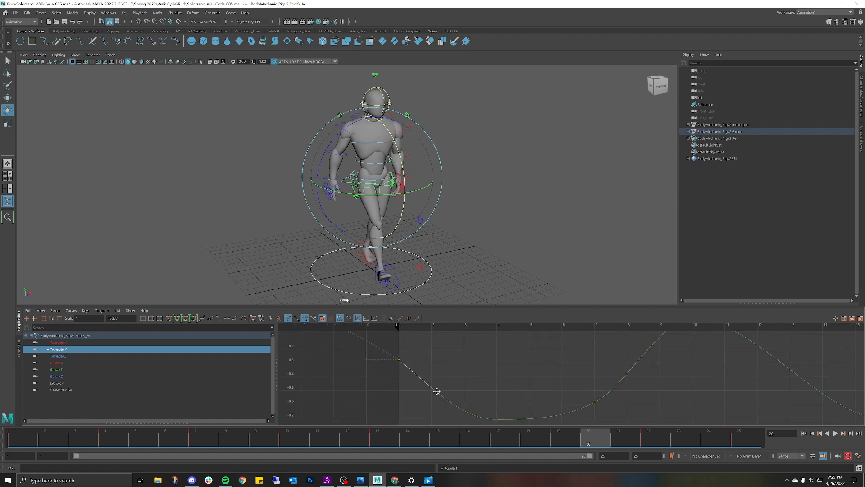
pyautogui.scroll(-3, 452, 368)
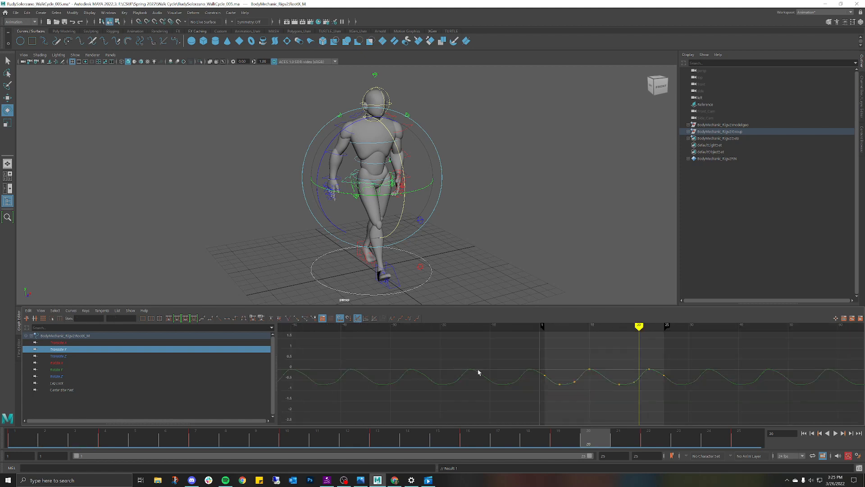
pyautogui.scroll(-2, 535, 359)
pyautogui.keyDown('alt'); pyautogui.moveTo(536, 359); pyautogui.dragTo(441, 372, button='middle'); pyautogui.keyUp('alt')
# Deselect the hip control, then play and scrub the walk cycle from the front to check the hip motion
pyautogui.click(506, 239)
pyautogui.keyDown('alt'); pyautogui.moveTo(506, 239); pyautogui.dragTo(471, 163); pyautogui.keyUp('alt')
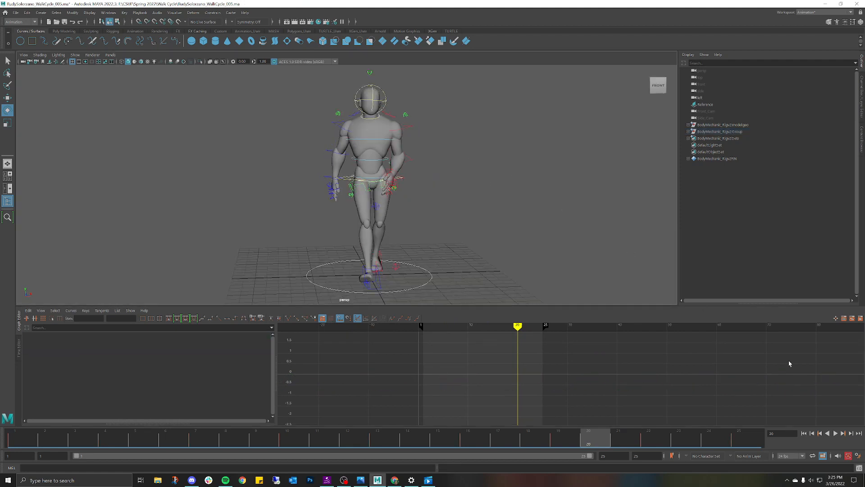
pyautogui.click(833, 433)
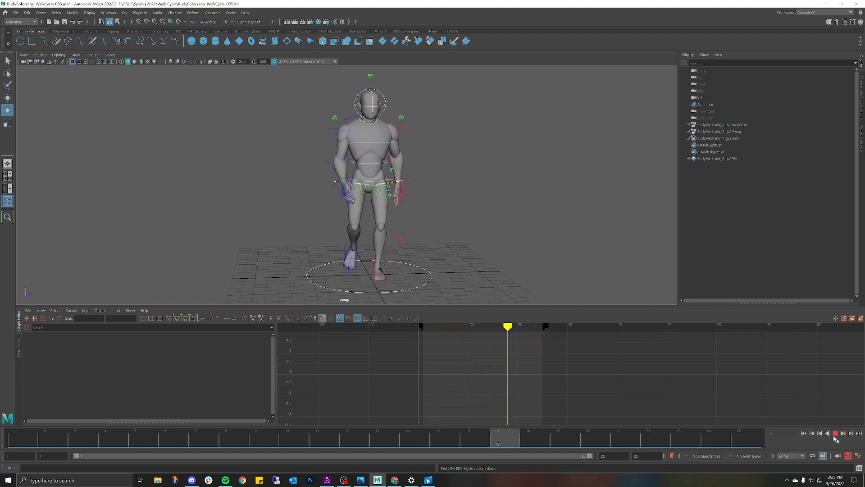
pyautogui.moveTo(488, 226)
pyautogui.keyDown('alt'); pyautogui.mouseDown()
pyautogui.moveTo(479, 224)
pyautogui.moveTo(508, 228)
pyautogui.moveTo(489, 225)
pyautogui.mouseUp(); pyautogui.keyUp('alt')
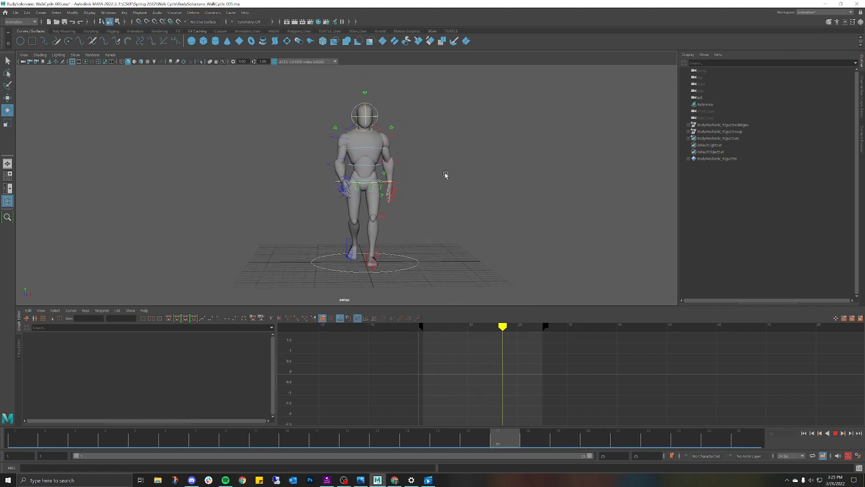
pyautogui.click(836, 433)
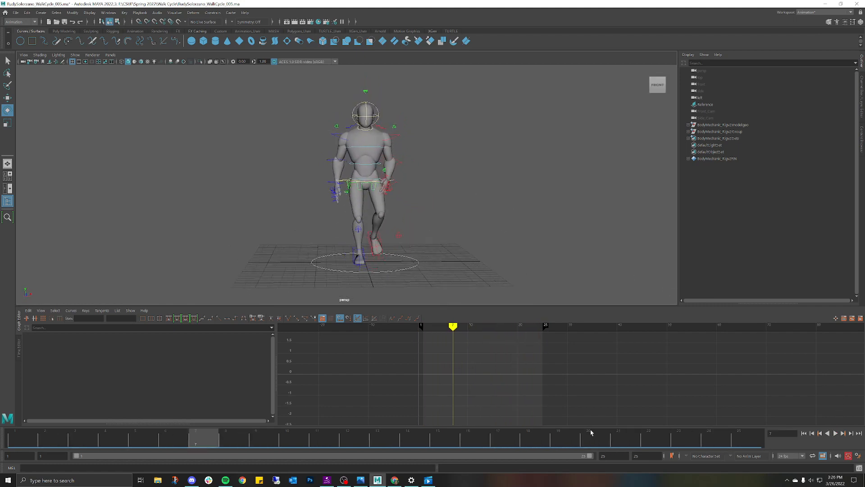
pyautogui.moveTo(500, 434); pyautogui.dragTo(145, 298)
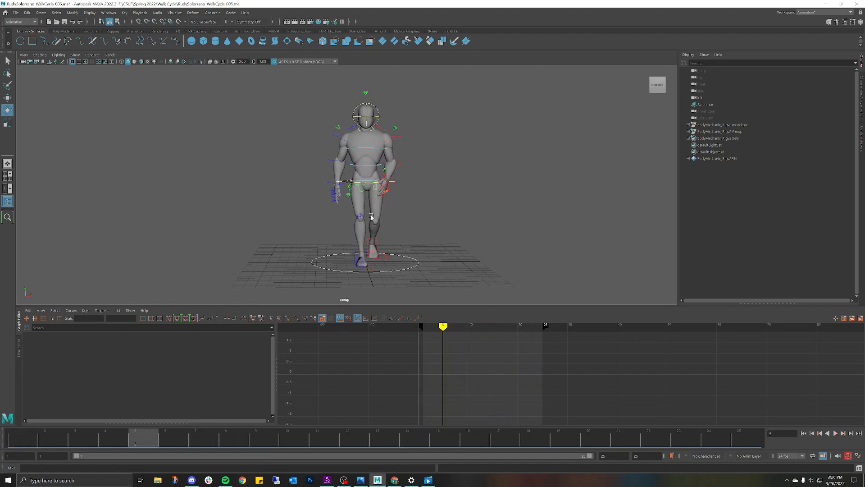
# Isolate the Translate X curve of the RootX_M hip control and delete its key at frame 4
pyautogui.scroll(4, 364, 181)
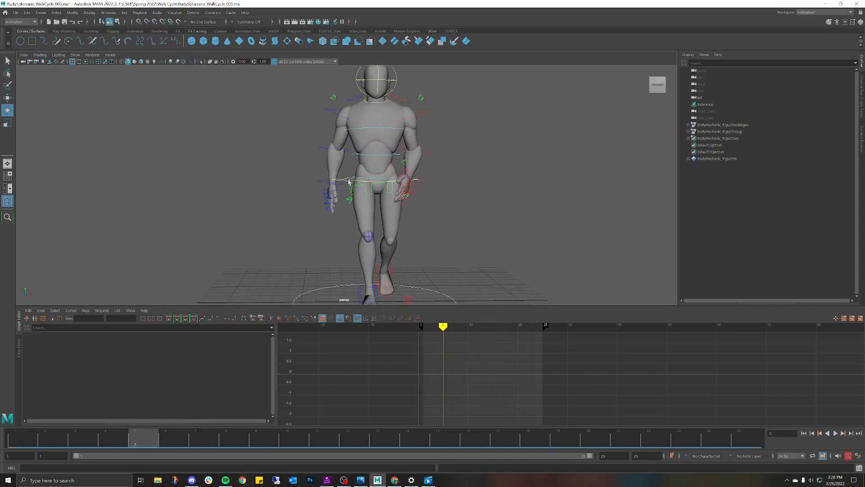
pyautogui.click(349, 181)
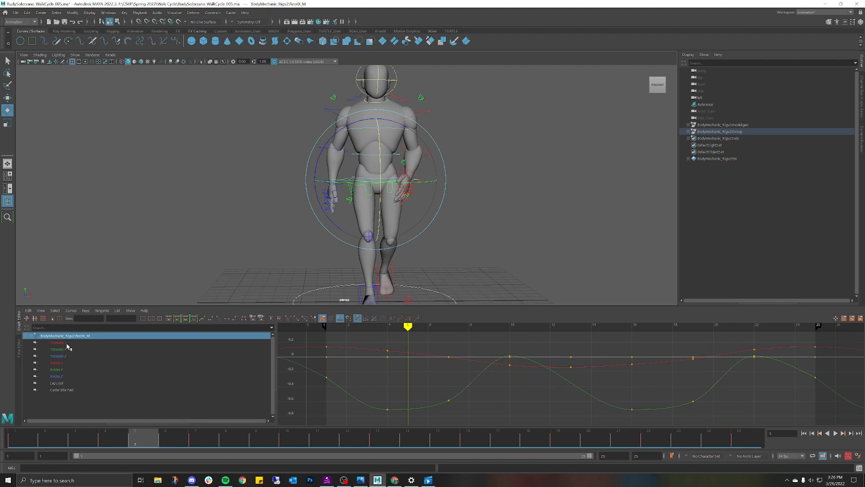
pyautogui.click(58, 363)
pyautogui.click(68, 349)
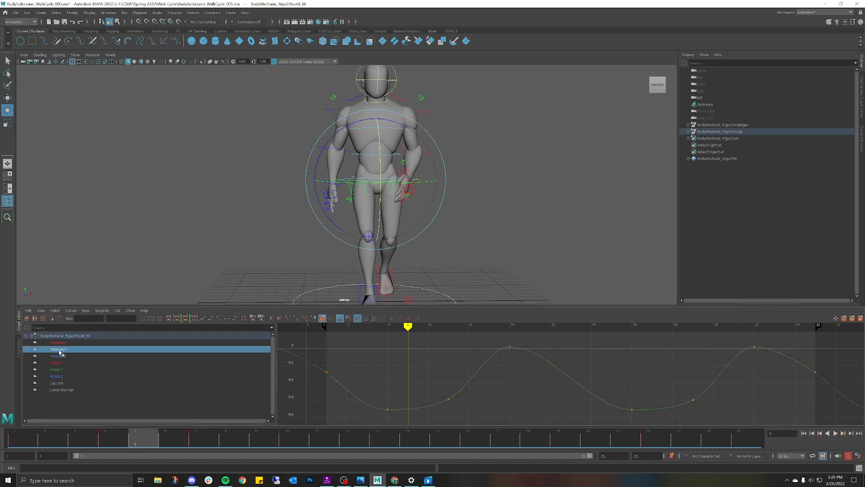
pyautogui.click(64, 343)
pyautogui.scroll(-3, 551, 366)
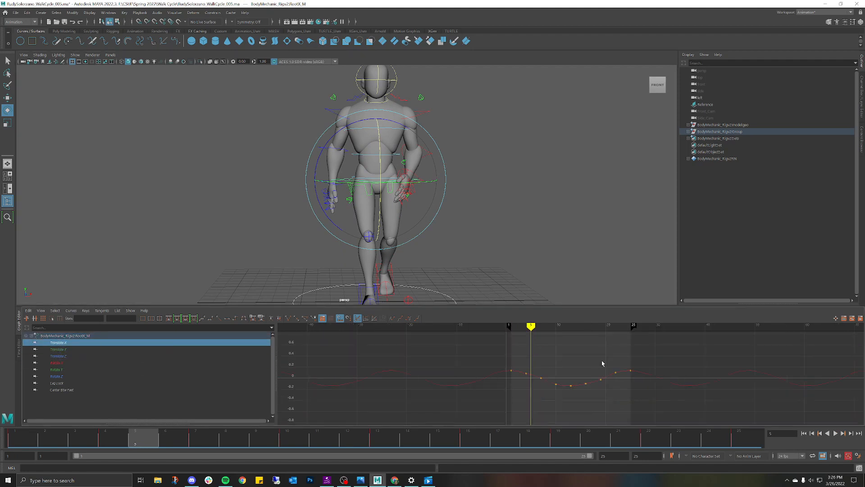
pyautogui.scroll(2, 592, 368)
pyautogui.keyDown('alt'); pyautogui.moveTo(545, 366); pyautogui.dragTo(562, 368, button='middle'); pyautogui.keyUp('alt')
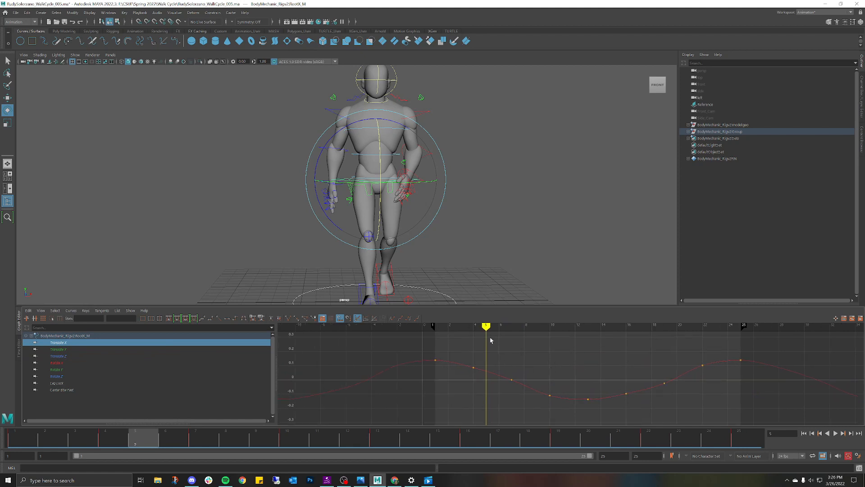
pyautogui.moveTo(485, 328); pyautogui.dragTo(476, 327)
pyautogui.moveTo(477, 367); pyautogui.dragTo(480, 376)
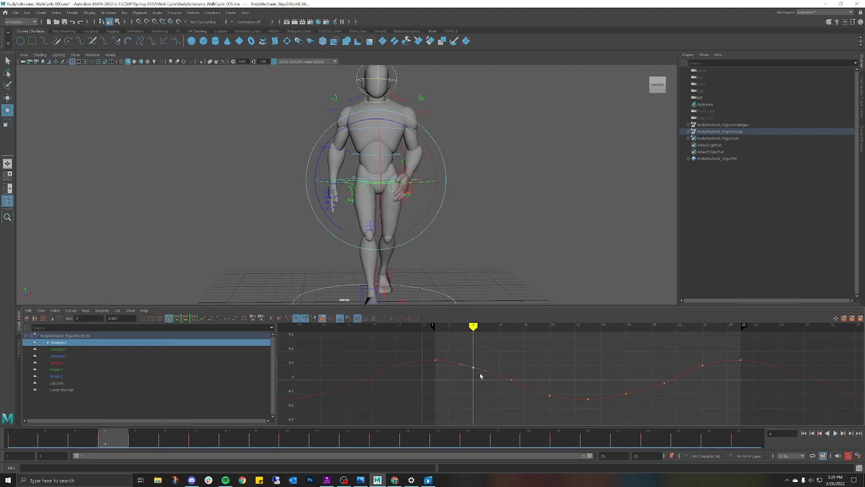
pyautogui.press('Delete')
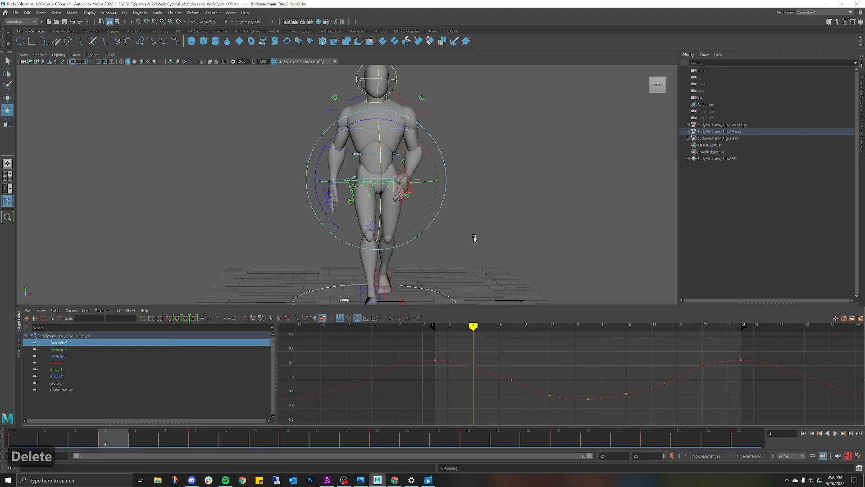
# Delete the Translate X key at frame 19 of the RootX_M hip control
pyautogui.keyDown('alt'); pyautogui.moveTo(473, 242); pyautogui.dragTo(508, 238); pyautogui.keyUp('alt')
pyautogui.moveTo(565, 354)
pyautogui.keyDown('alt'); pyautogui.mouseDown(button='middle')
pyautogui.moveTo(463, 345)
pyautogui.moveTo(397, 350)
pyautogui.mouseUp(button='middle'); pyautogui.keyUp('alt')
pyautogui.moveTo(338, 326)
pyautogui.mouseDown()
pyautogui.moveTo(523, 345)
pyautogui.moveTo(533, 390)
pyautogui.mouseUp()
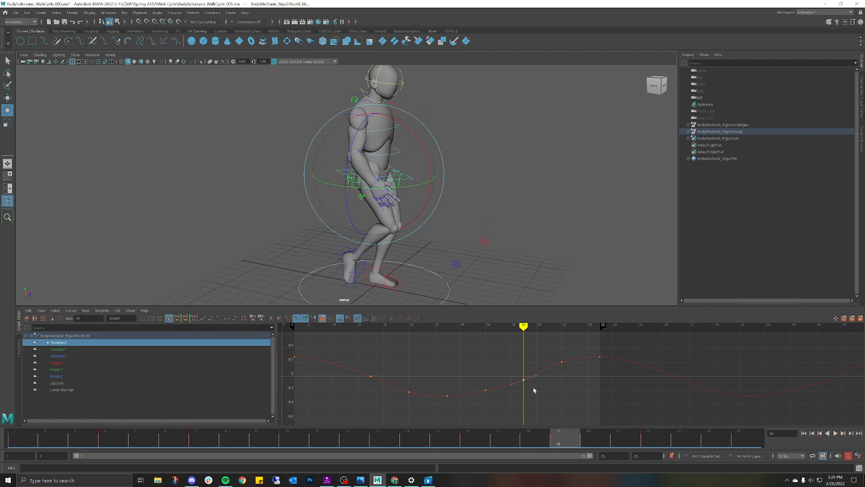
pyautogui.press('Delete')
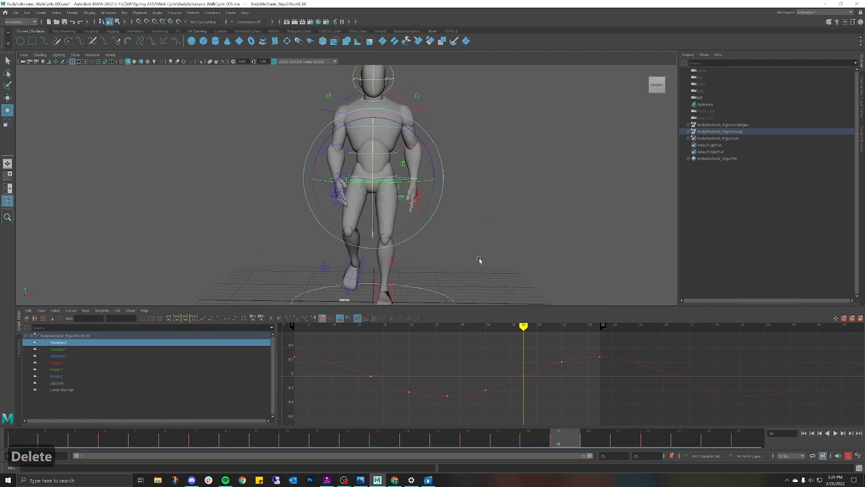
pyautogui.moveTo(517, 327)
pyautogui.mouseDown()
pyautogui.moveTo(356, 316)
pyautogui.moveTo(538, 343)
pyautogui.mouseUp()
pyautogui.scroll(-4, 617, 364)
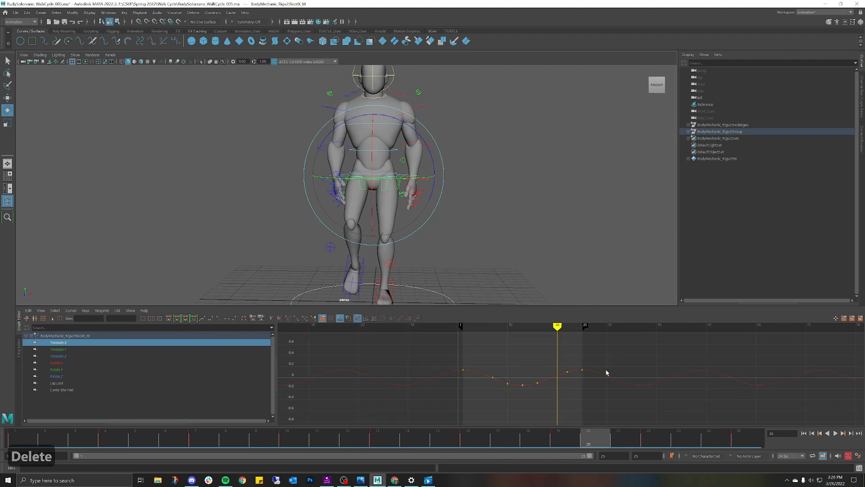
# Isolate the Rotate X curve of HipSwinger_M and lower its keys at frames 10 and 19 to about -5
pyautogui.click(455, 186)
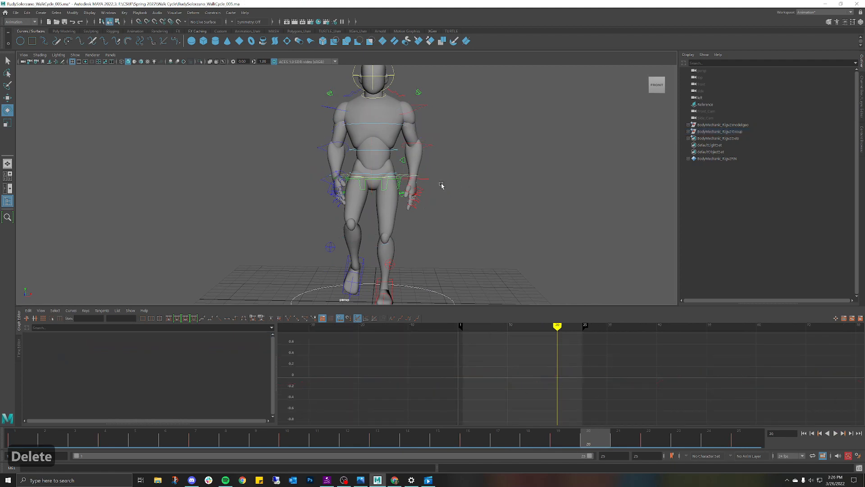
pyautogui.click(388, 184)
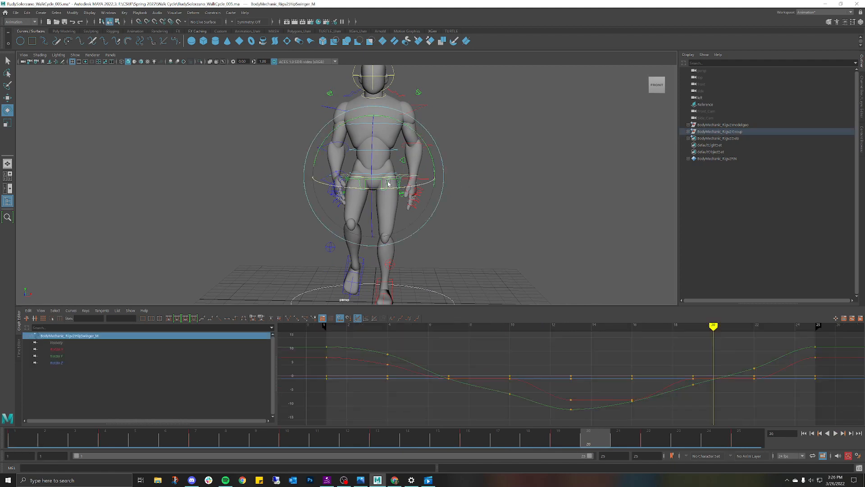
pyautogui.click(63, 350)
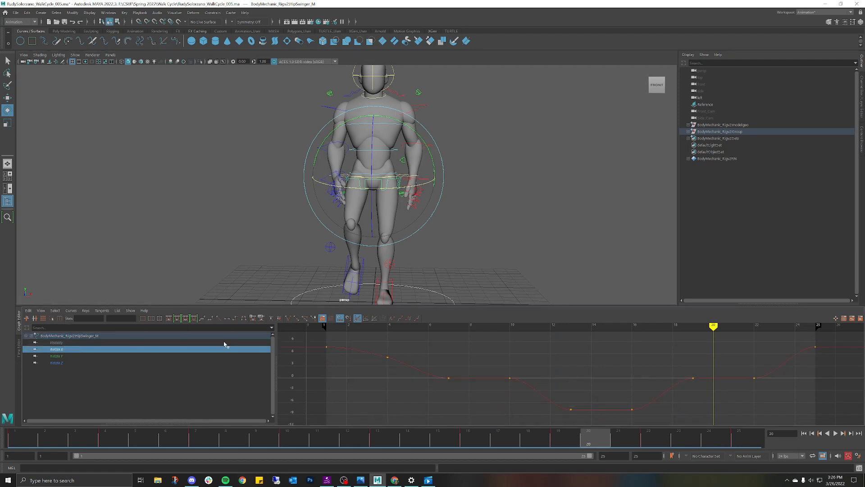
pyautogui.hotkey('alt', 'v')
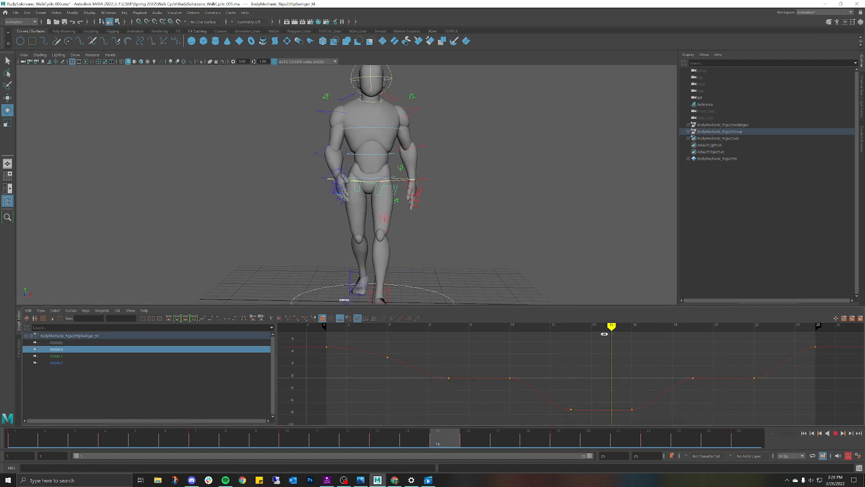
pyautogui.hotkey('alt', 'v')
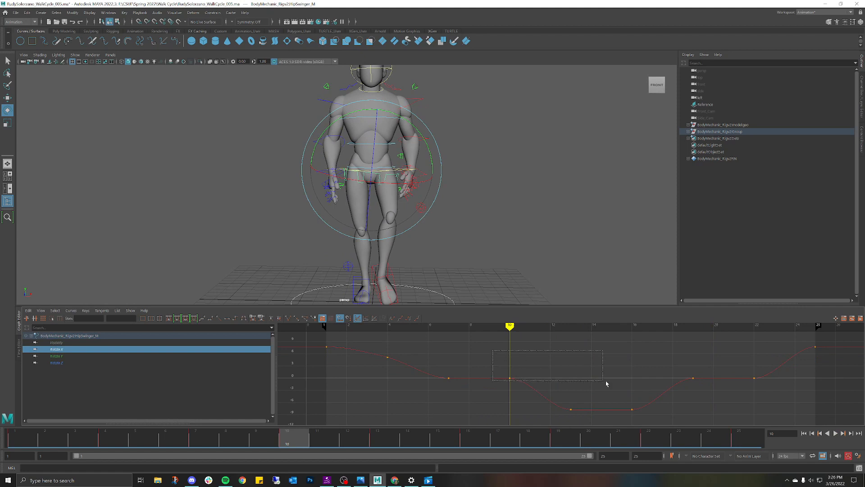
pyautogui.moveTo(606, 383); pyautogui.dragTo(706, 407)
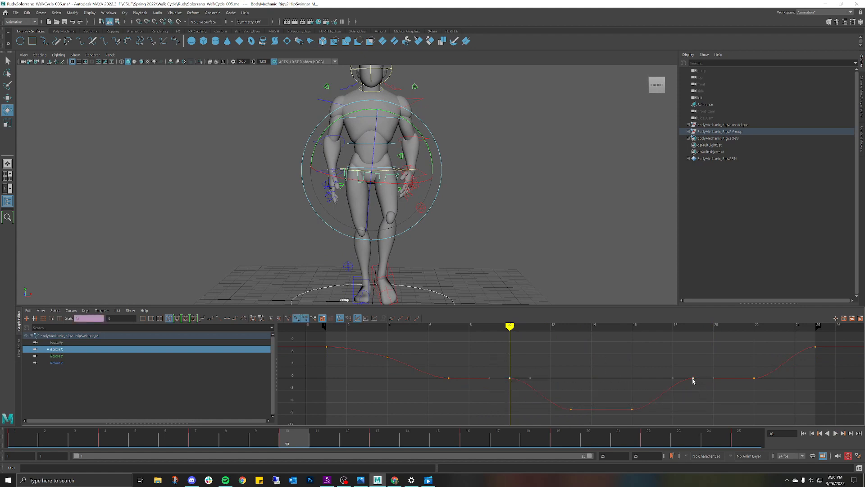
pyautogui.click(509, 329)
pyautogui.moveTo(495, 349); pyautogui.dragTo(696, 381)
pyautogui.keyDown('shift'); pyautogui.moveTo(693, 374); pyautogui.dragTo(696, 398, button='middle'); pyautogui.keyUp('shift')
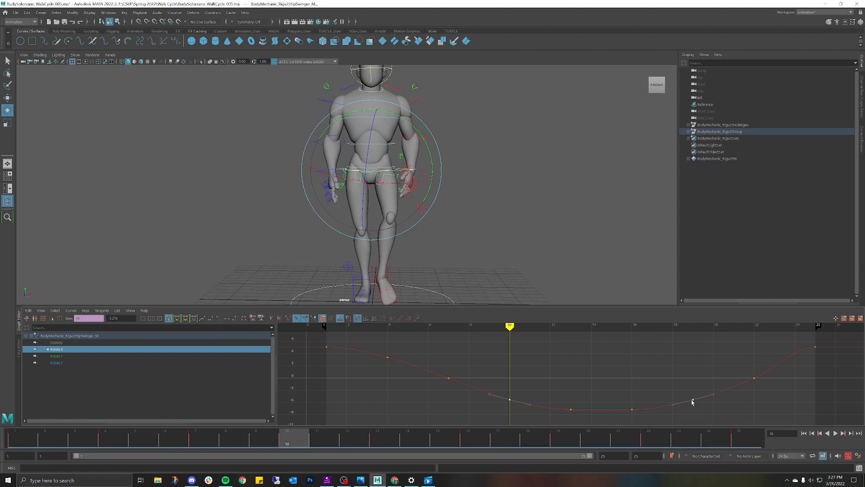
# Play back the walk and inspect how HipSwinger_M's Rotate X curve extends beyond frames 1 and 25
pyautogui.hotkey('alt', 'v')
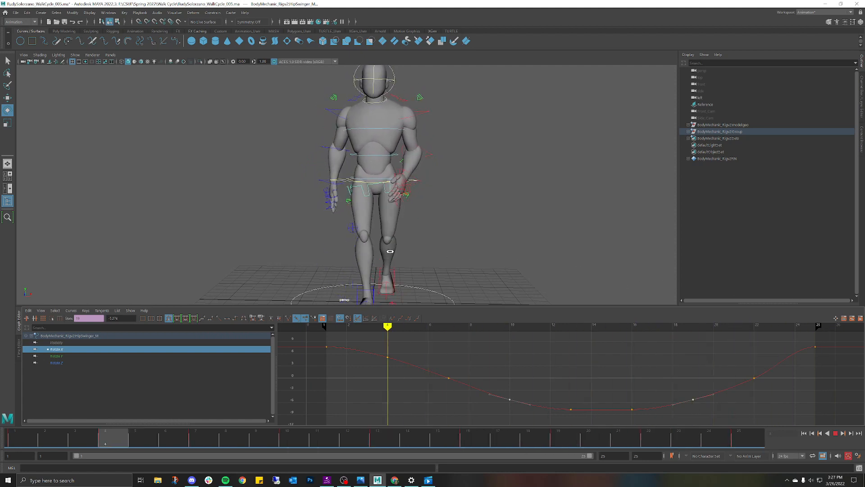
pyautogui.hotkey('alt', 'v')
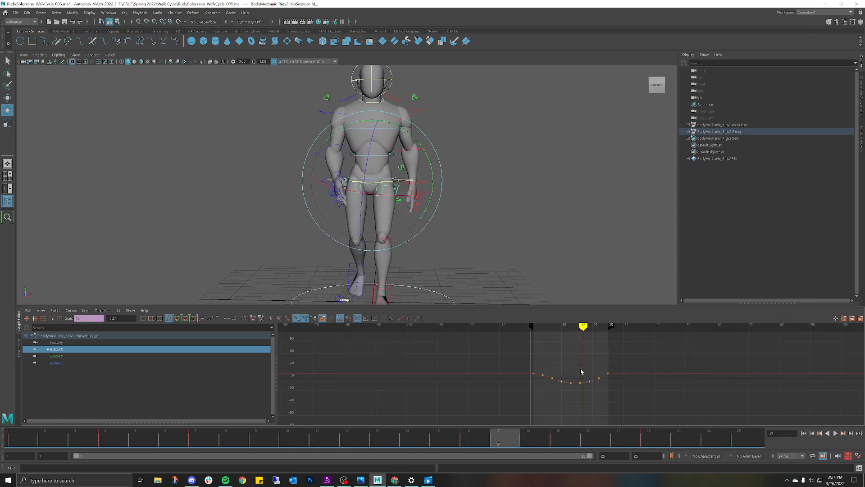
pyautogui.scroll(-4, 583, 369)
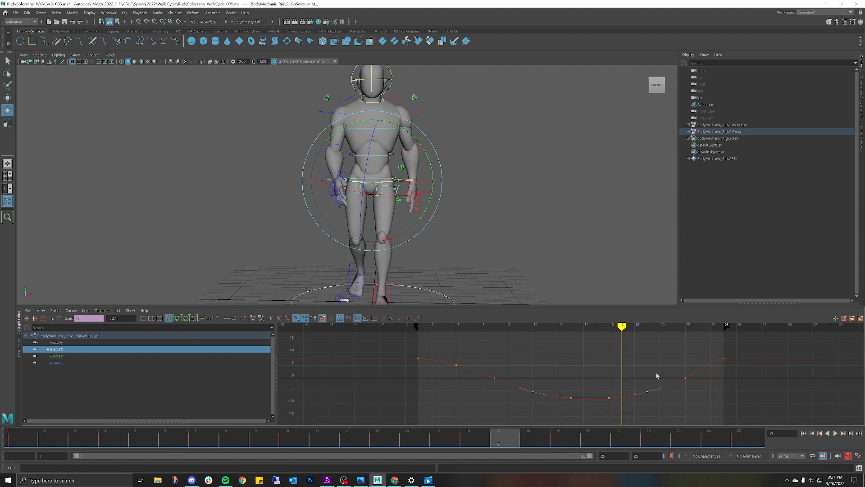
pyautogui.keyDown('alt'); pyautogui.moveTo(698, 375); pyautogui.dragTo(595, 364, button='middle'); pyautogui.keyUp('alt')
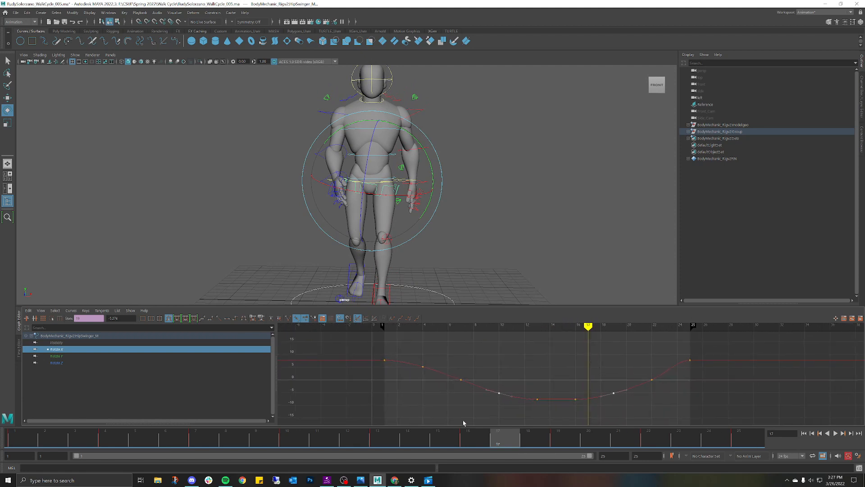
# Play back the walk from the front and the side to check the HipSwinger_M Rotate X motion
pyautogui.hotkey('alt', 'v')
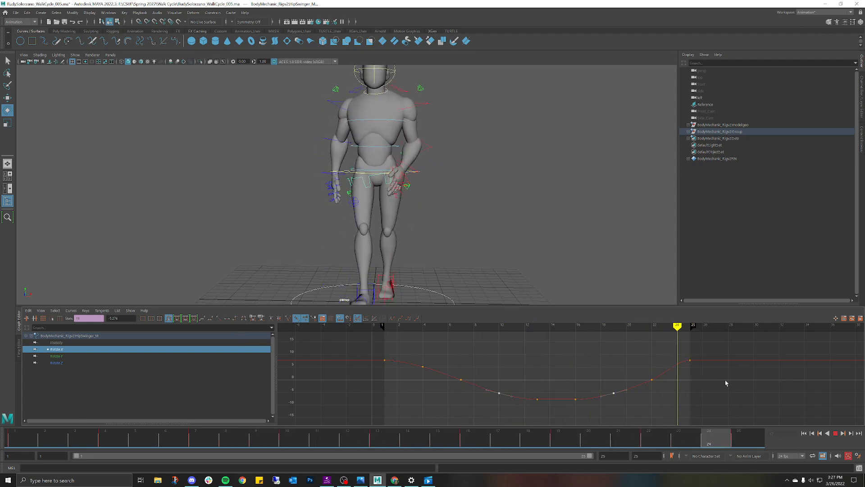
pyautogui.press('Escape')
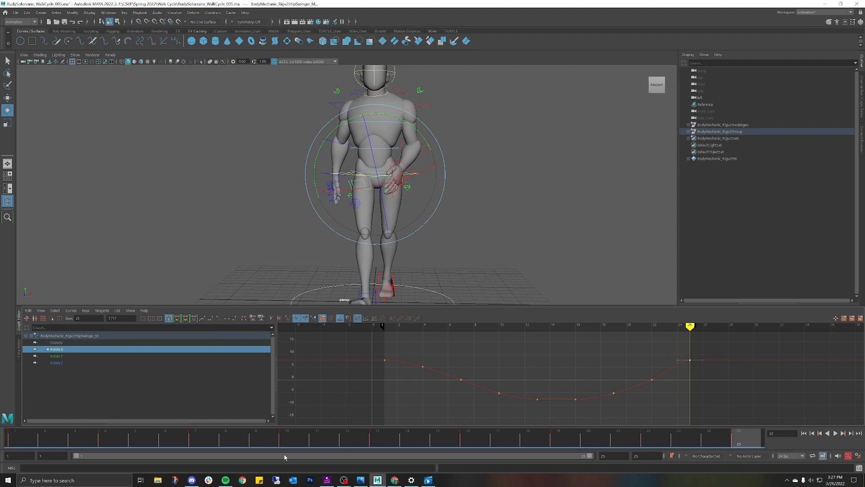
pyautogui.hotkey('alt', 'v')
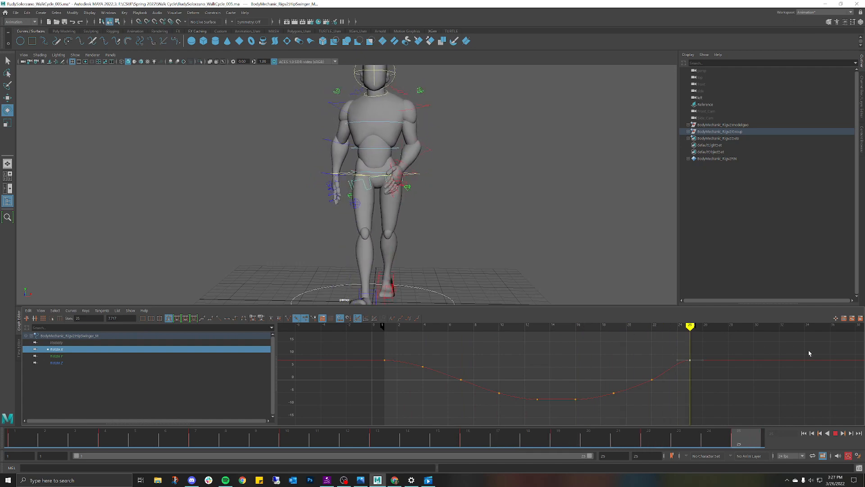
pyautogui.hotkey('alt', 'v')
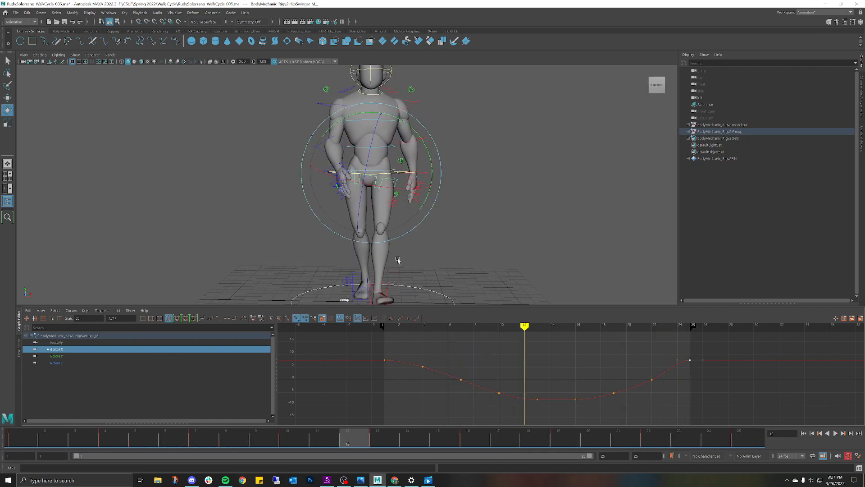
pyautogui.press('e')
pyautogui.keyDown('alt'); pyautogui.moveTo(404, 201); pyautogui.dragTo(433, 230); pyautogui.keyUp('alt')
pyautogui.hotkey('alt', 'v')
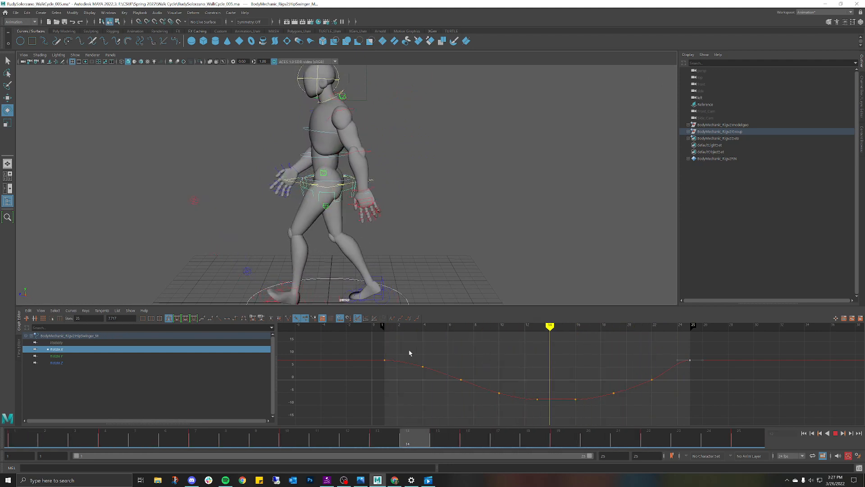
pyautogui.press('Escape')
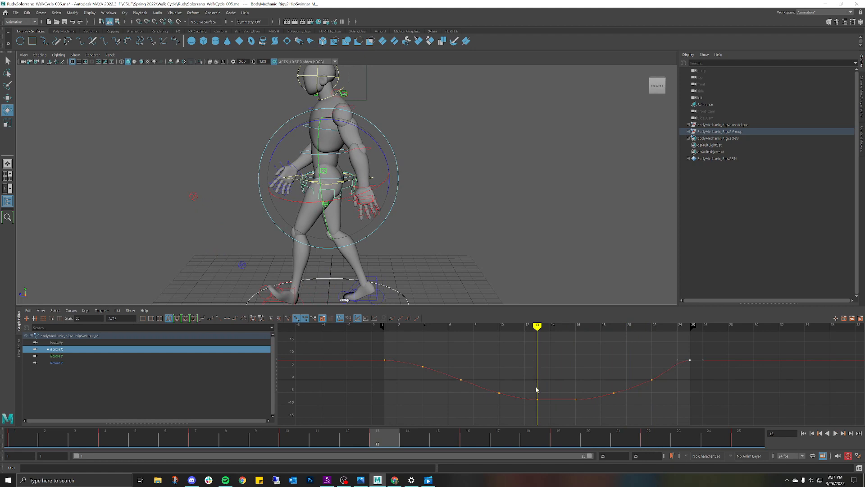
# Try deleting HipSwinger_M's Rotate X keys at frames 13 and 10, and undo the deletions
pyautogui.press('Delete')
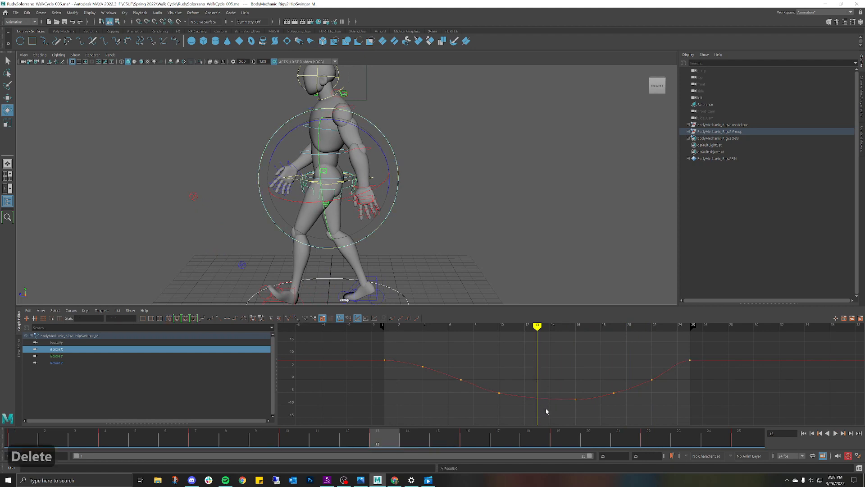
pyautogui.press('Delete')
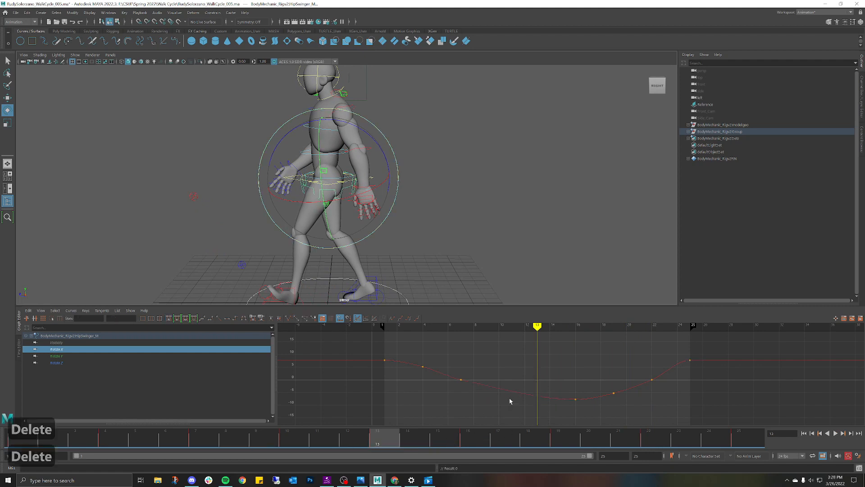
pyautogui.hotkey('ctrl', 'z')
pyautogui.hotkey('ctrl', 'z')
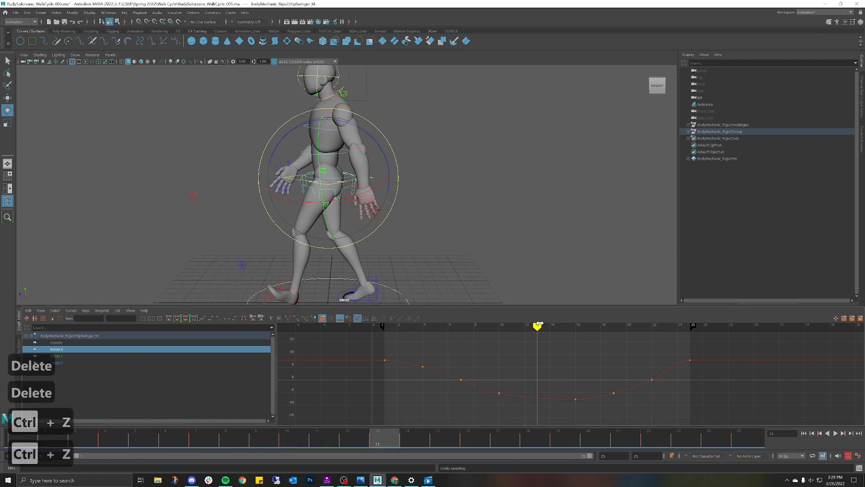
pyautogui.hotkey('ctrl', 'z')
# Lower HipSwinger_M's Rotate X key at frame 16 slightly to about -8 and play back the result
pyautogui.hotkey('alt', 'v')
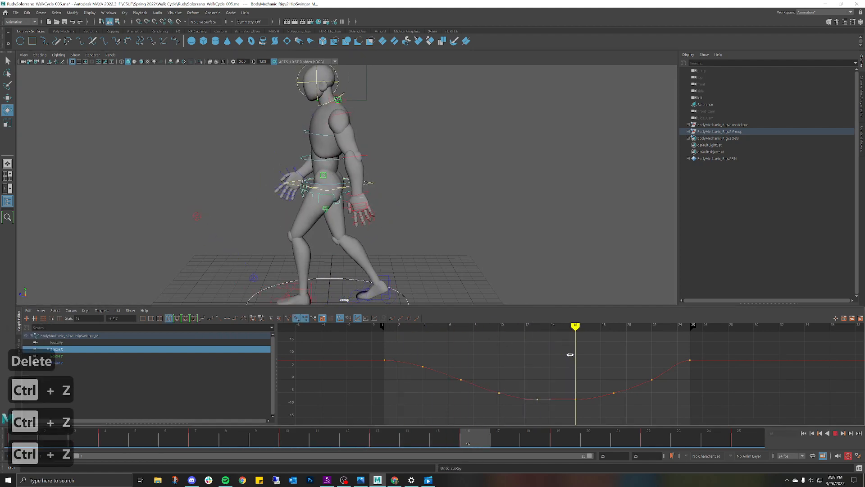
pyautogui.hotkey('alt', 'v')
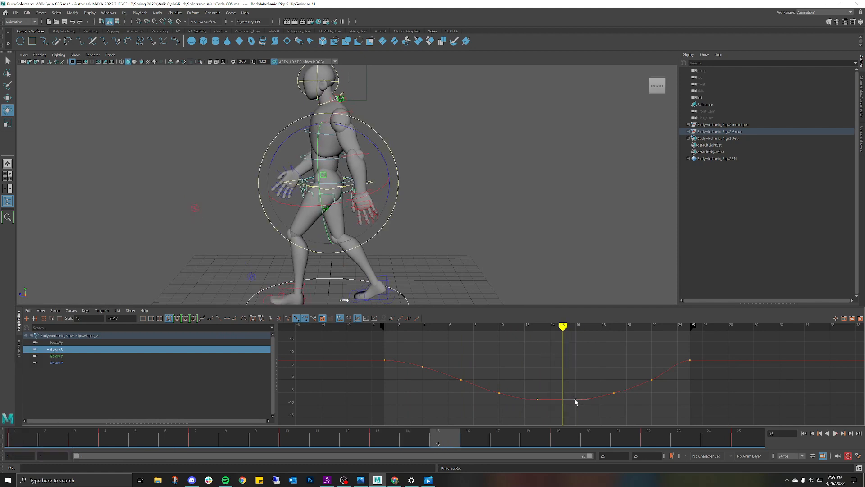
pyautogui.moveTo(575, 401); pyautogui.dragTo(575, 401, button='middle')
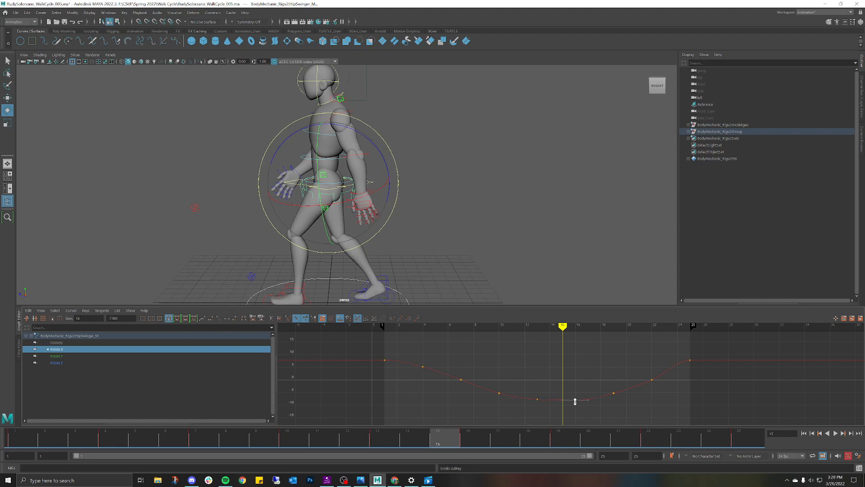
pyautogui.hotkey('alt', 'v')
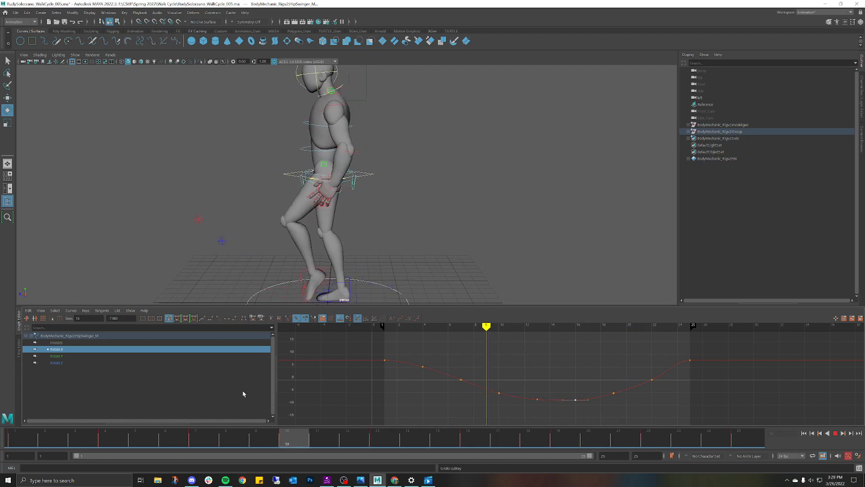
pyautogui.hotkey('alt', 'v')
# Deselect the hip control and play back the walk from the front to check how it loops
pyautogui.keyDown('alt'); pyautogui.moveTo(342, 203); pyautogui.dragTo(500, 187); pyautogui.keyUp('alt')
pyautogui.click(481, 183)
pyautogui.click(835, 433)
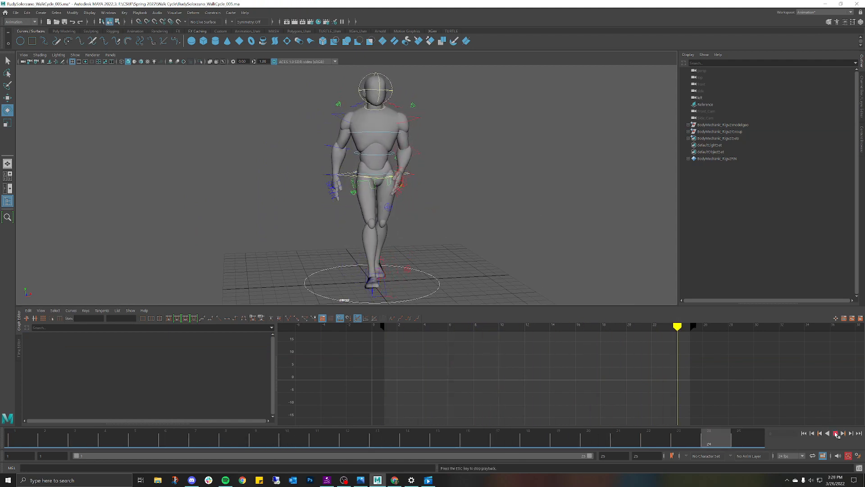
pyautogui.click(836, 433)
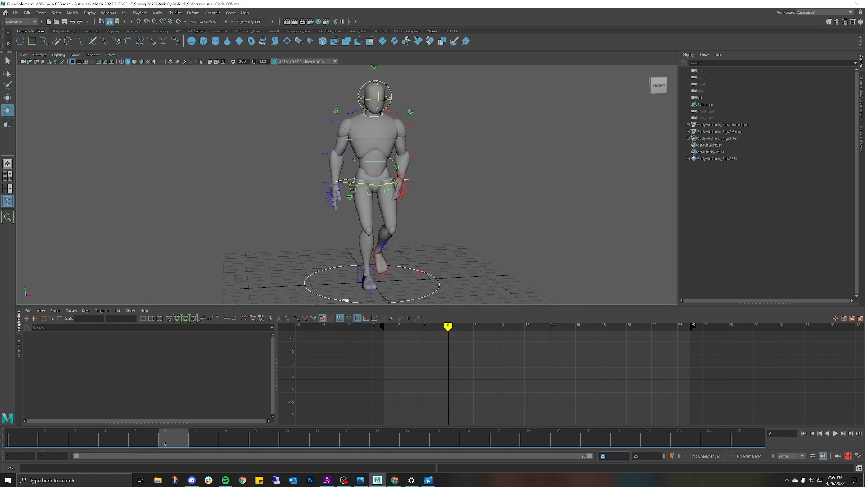
# Set the playback range to end at frame 24 and play back the loop
pyautogui.write('24')
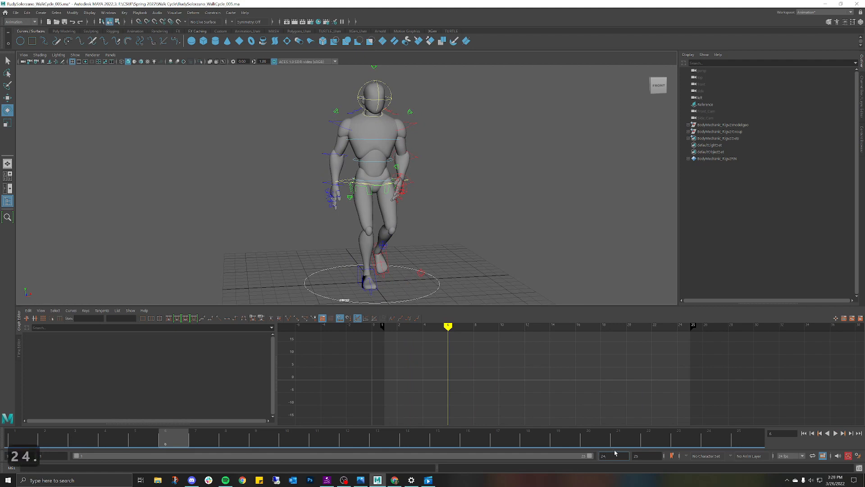
pyautogui.write('.')
pyautogui.press('BackSpace')
pyautogui.press('Return')
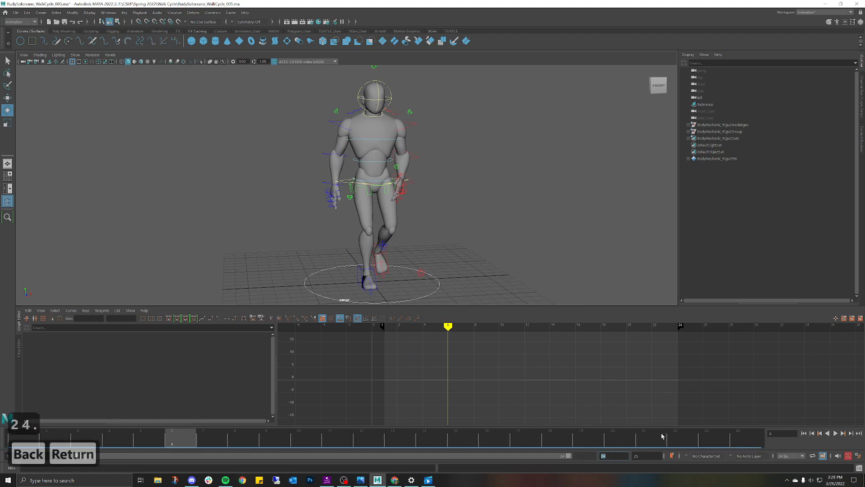
pyautogui.click(838, 434)
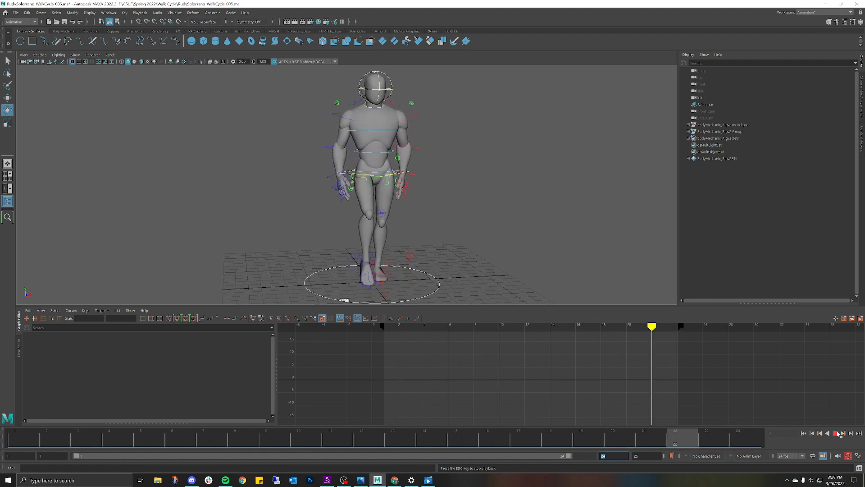
pyautogui.click(838, 433)
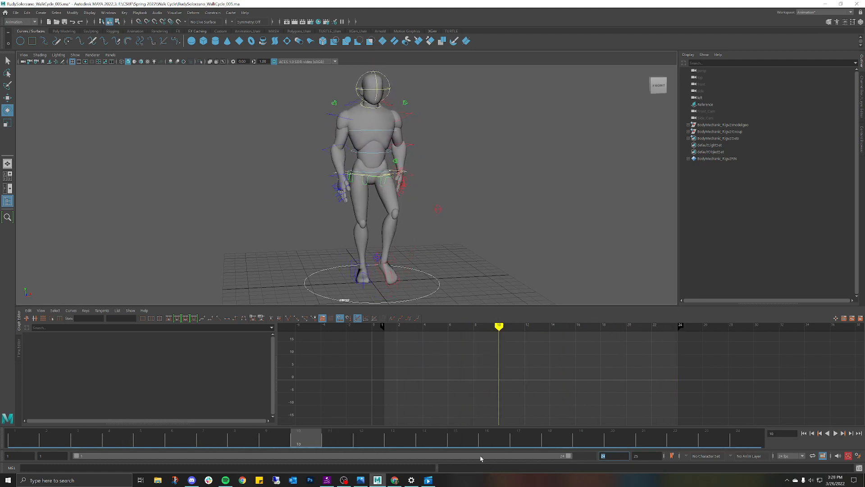
# Scrub through the walk around frame 11 and examine the pose from the side and the front
pyautogui.moveTo(365, 436); pyautogui.dragTo(340, 329)
pyautogui.keyDown('alt'); pyautogui.moveTo(343, 252); pyautogui.dragTo(448, 237); pyautogui.keyUp('alt')
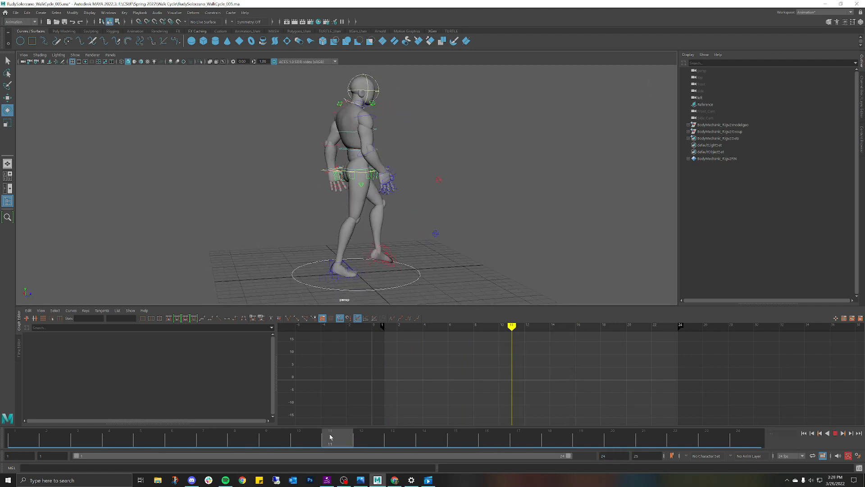
pyautogui.moveTo(331, 437); pyautogui.dragTo(512, 334)
pyautogui.keyDown('alt'); pyautogui.moveTo(361, 203); pyautogui.dragTo(481, 166); pyautogui.keyUp('alt')
pyautogui.scroll(3, 491, 146)
pyautogui.keyDown('alt'); pyautogui.moveTo(490, 146); pyautogui.dragTo(485, 157, button='middle'); pyautogui.keyUp('alt')
pyautogui.scroll(-3, 416, 182)
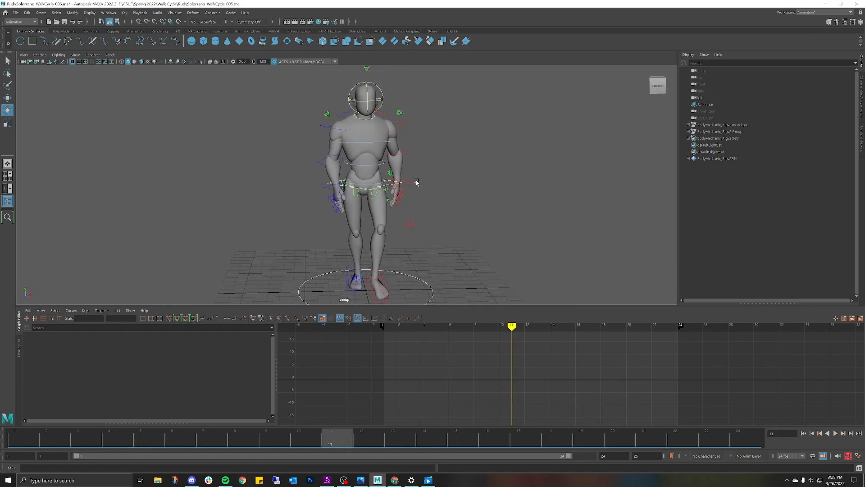
pyautogui.keyDown('alt'); pyautogui.moveTo(416, 182); pyautogui.dragTo(393, 189, button='middle'); pyautogui.keyUp('alt')
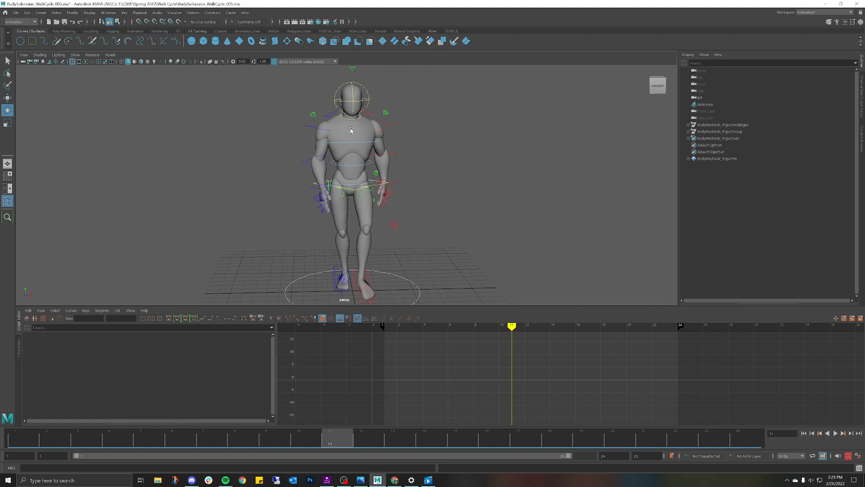
# Isolate the Rotate Y curve of the HipSwinger_M control and delete its key at frame 10
pyautogui.scroll(5, 398, 160)
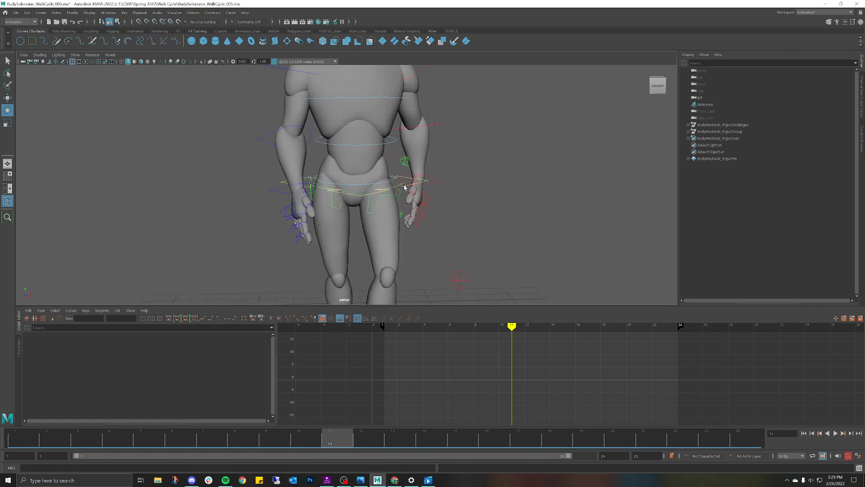
pyautogui.click(369, 201)
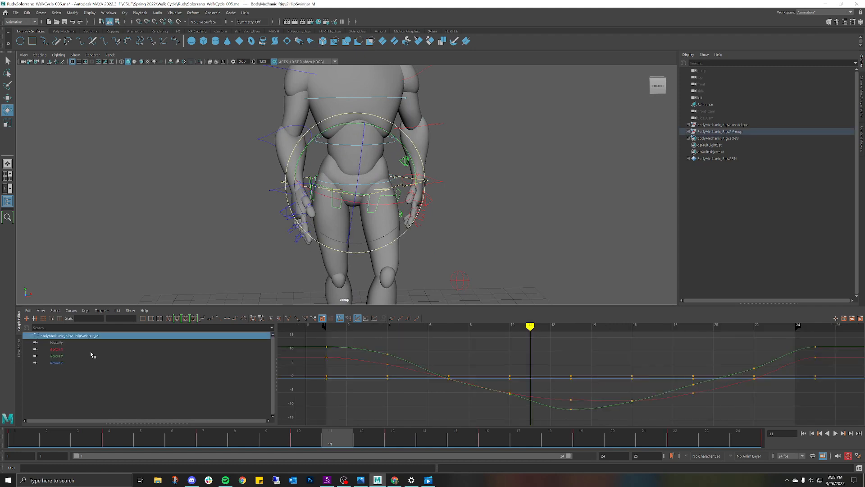
pyautogui.click(61, 349)
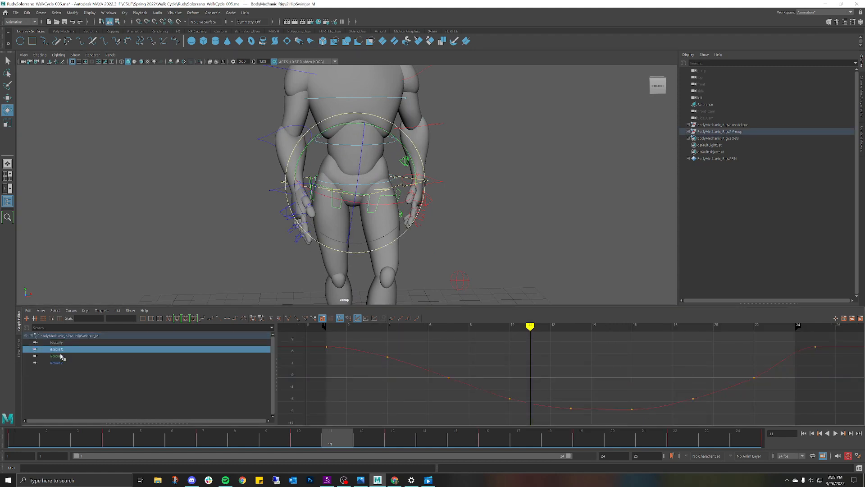
pyautogui.click(61, 356)
pyautogui.press('f')
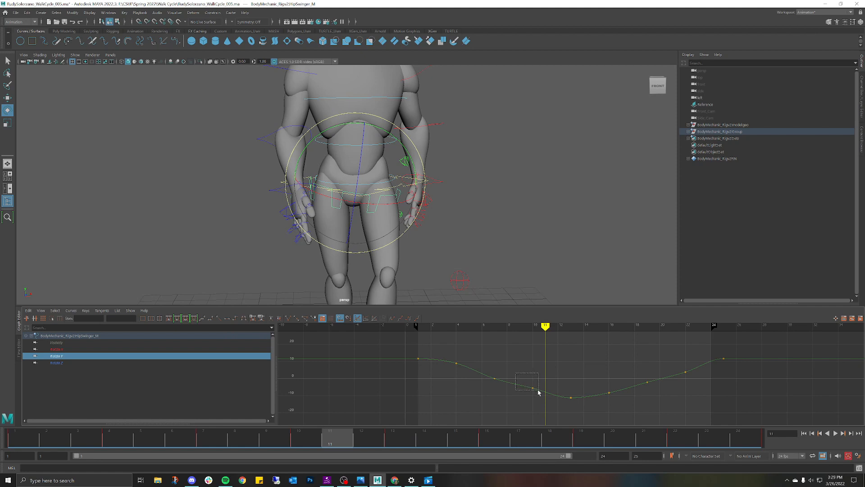
pyautogui.moveTo(539, 392); pyautogui.dragTo(539, 391)
pyautogui.click(534, 325)
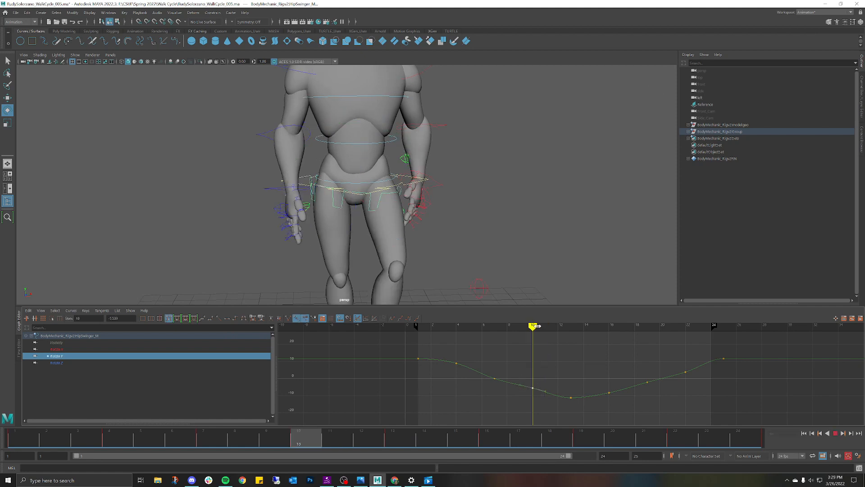
pyautogui.press('Delete')
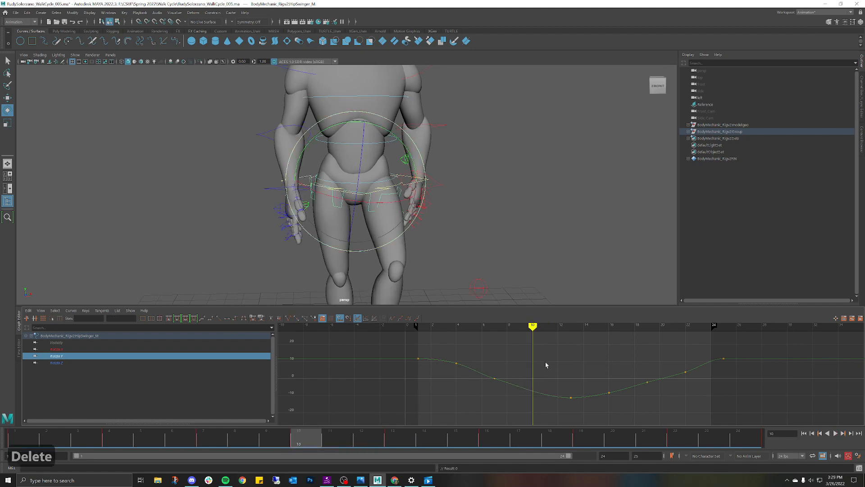
# Delete the Rotate Y keys at frames 16 and 22 of HipSwinger_M
pyautogui.moveTo(532, 326); pyautogui.dragTo(619, 403)
pyautogui.press('Delete')
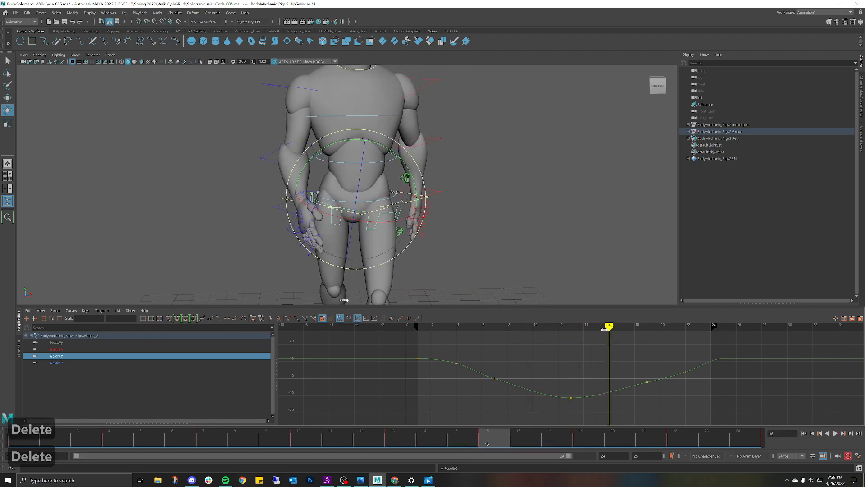
pyautogui.moveTo(604, 329)
pyautogui.mouseDown()
pyautogui.moveTo(456, 347)
pyautogui.moveTo(685, 372)
pyautogui.moveTo(699, 381)
pyautogui.moveTo(448, 365)
pyautogui.mouseUp()
pyautogui.press('Delete')
pyautogui.press('Delete')
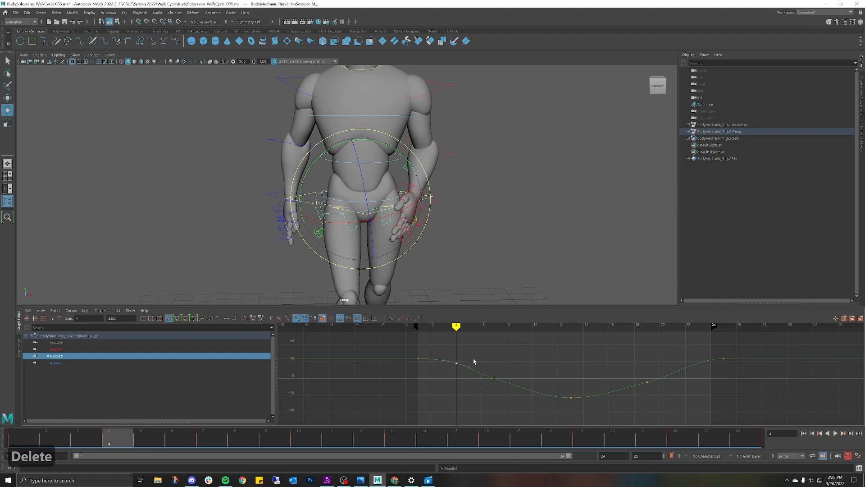
# Try deleting HipSwinger_M's Rotate Y key at frame 4, undo it, and check the keys at frames 19 and 7
pyautogui.press('Delete')
pyautogui.hotkey('ctrl', 'z')
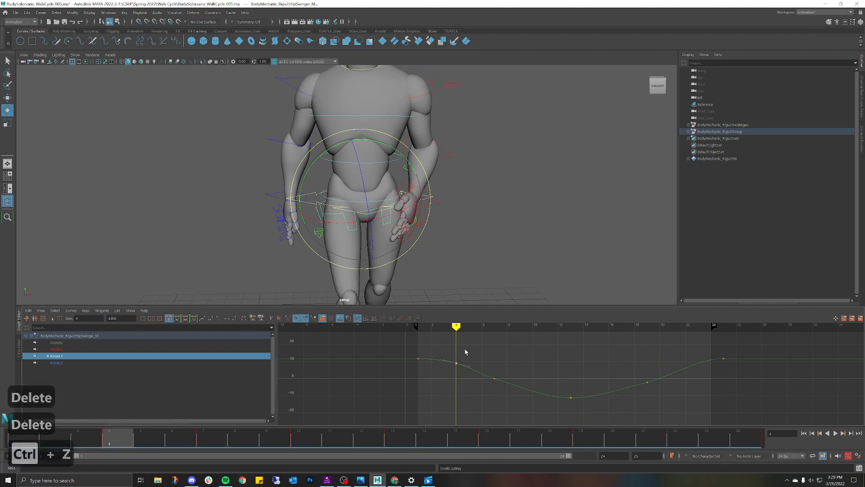
pyautogui.moveTo(456, 325)
pyautogui.mouseDown()
pyautogui.moveTo(690, 325)
pyautogui.moveTo(647, 325)
pyautogui.mouseUp()
pyautogui.click(647, 382)
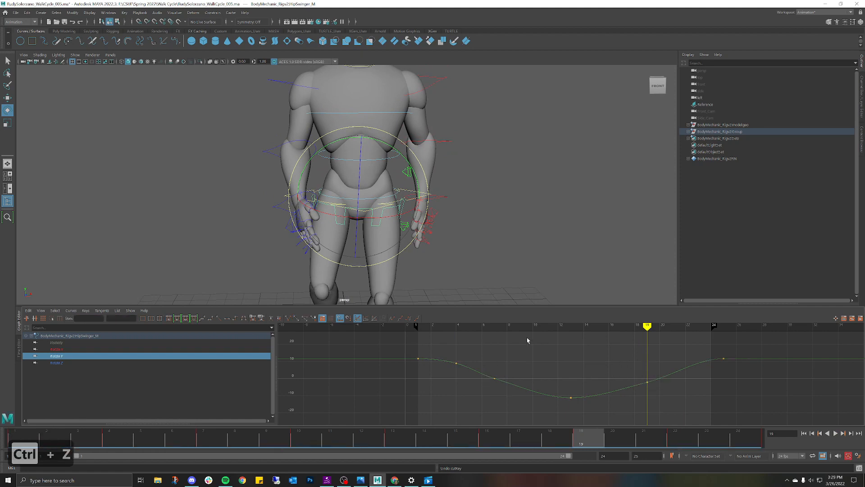
pyautogui.moveTo(489, 360); pyautogui.dragTo(507, 384)
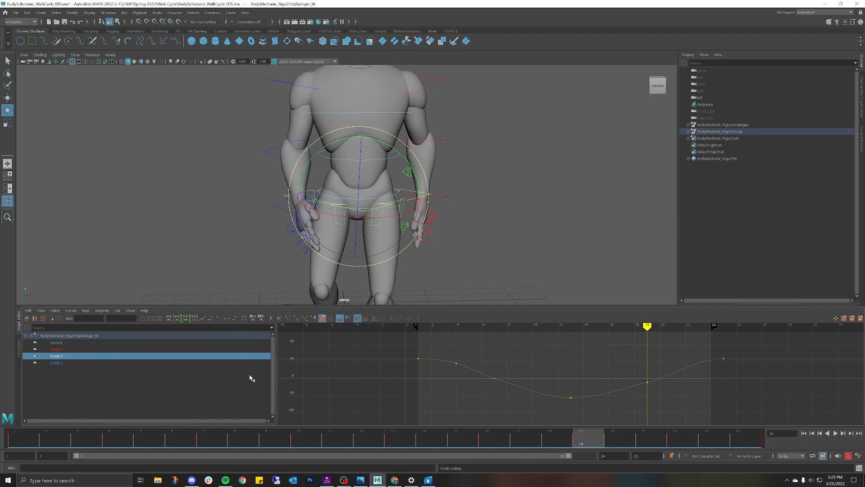
# Deselect the hip control and switch the viewport to the left orthographic view of the whole character
pyautogui.scroll(-3, 540, 361)
pyautogui.scroll(3, 576, 373)
pyautogui.click(491, 271)
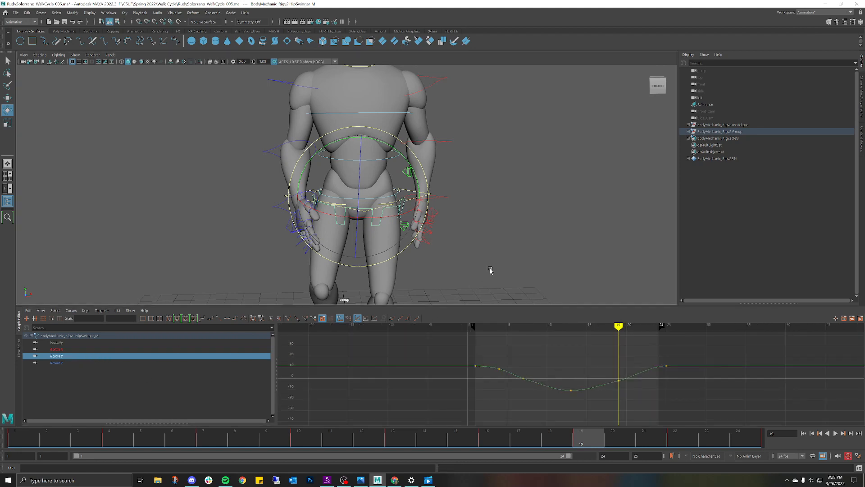
pyautogui.scroll(-4, 492, 257)
pyautogui.keyDown('alt'); pyautogui.moveTo(447, 248); pyautogui.dragTo(387, 169); pyautogui.keyUp('alt')
pyautogui.press('space')
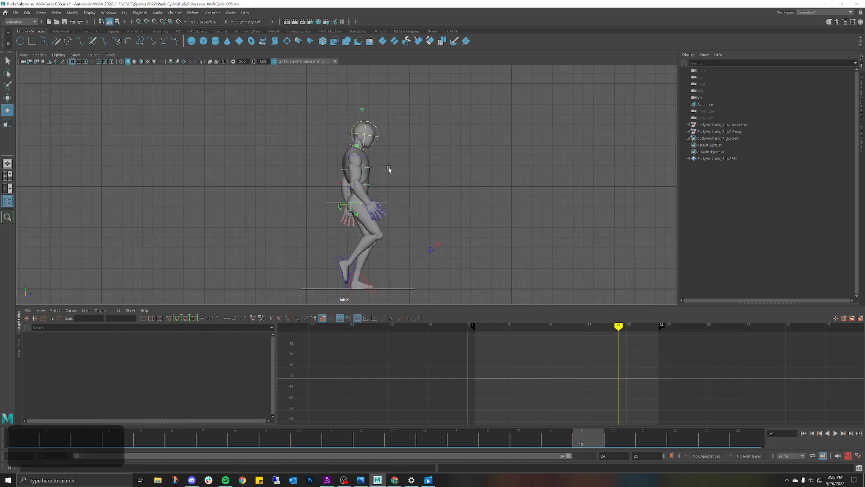
# Select all the character's rig controls and set both pre-infinity and post-infinity of their animation curves to Cycle
pyautogui.keyDown('alt'); pyautogui.moveTo(466, 207); pyautogui.dragTo(442, 182, button='middle'); pyautogui.keyUp('alt')
pyautogui.moveTo(254, 85); pyautogui.dragTo(457, 259)
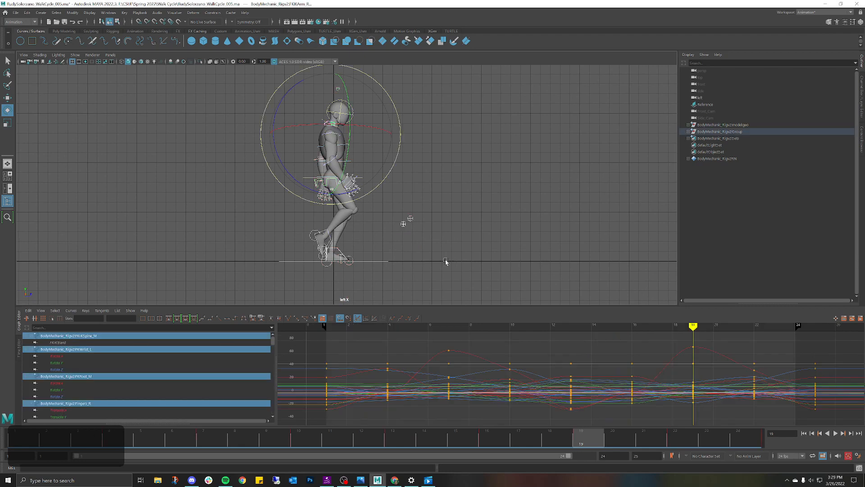
pyautogui.press('a')
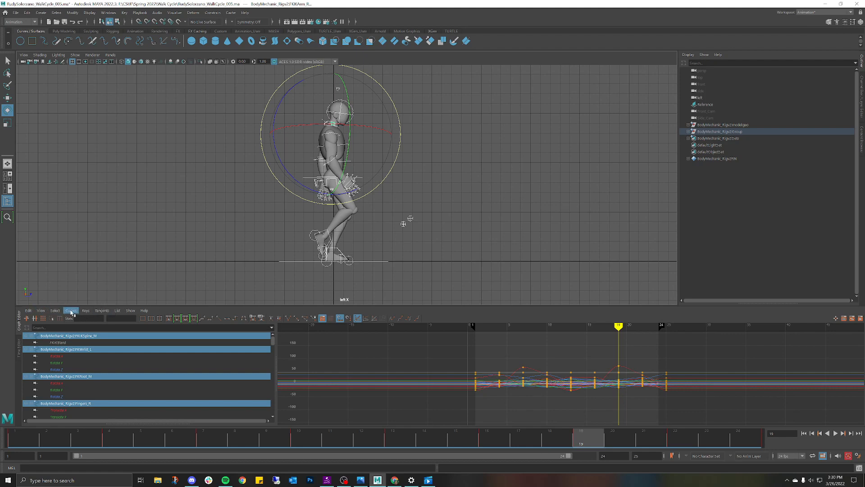
pyautogui.click(97, 312)
pyautogui.click(73, 311)
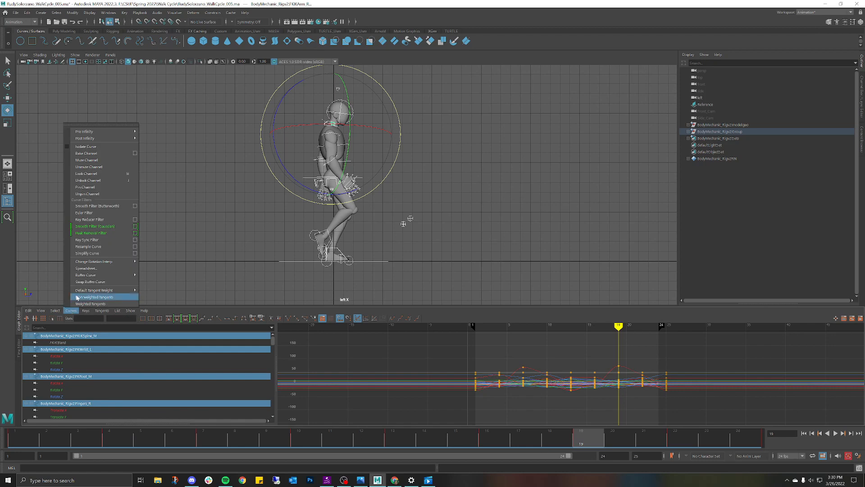
pyautogui.moveTo(111, 132)
pyautogui.click(147, 132)
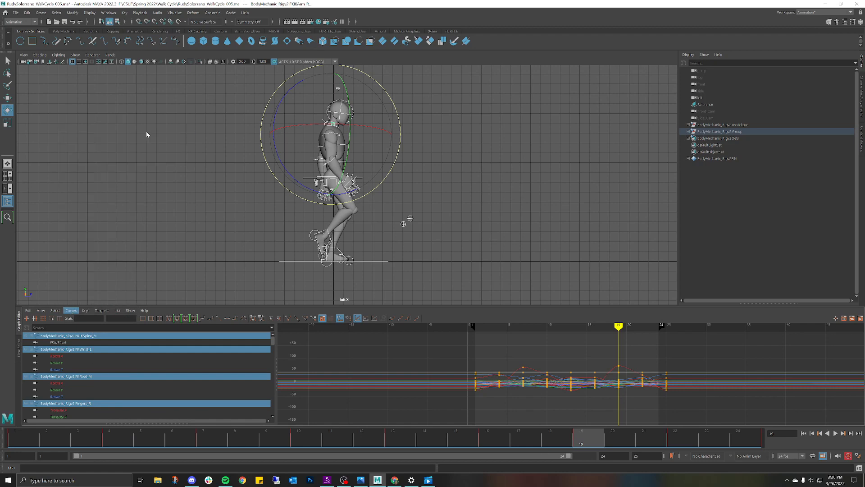
pyautogui.click(71, 311)
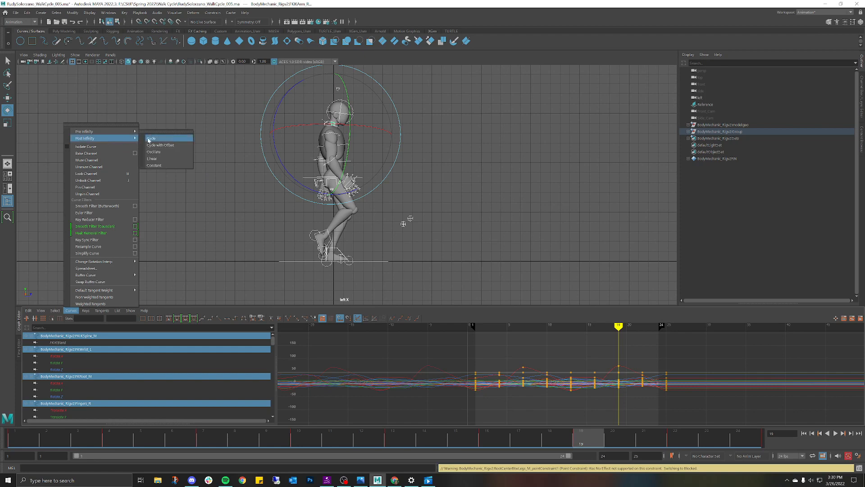
pyautogui.click(149, 139)
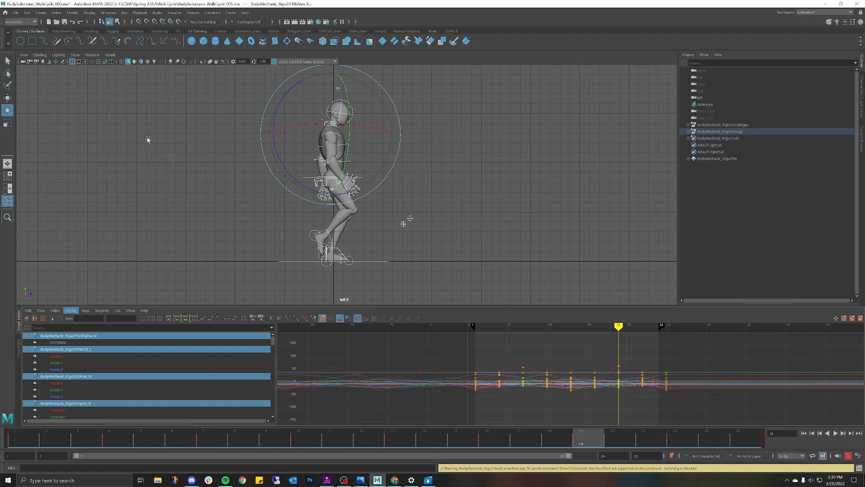
# Return to the perspective view, select the HipSwinger_M control and isolate its Rotate X curve
pyautogui.click(404, 195)
pyautogui.press('space')
pyautogui.moveTo(400, 179); pyautogui.dragTo(394, 162)
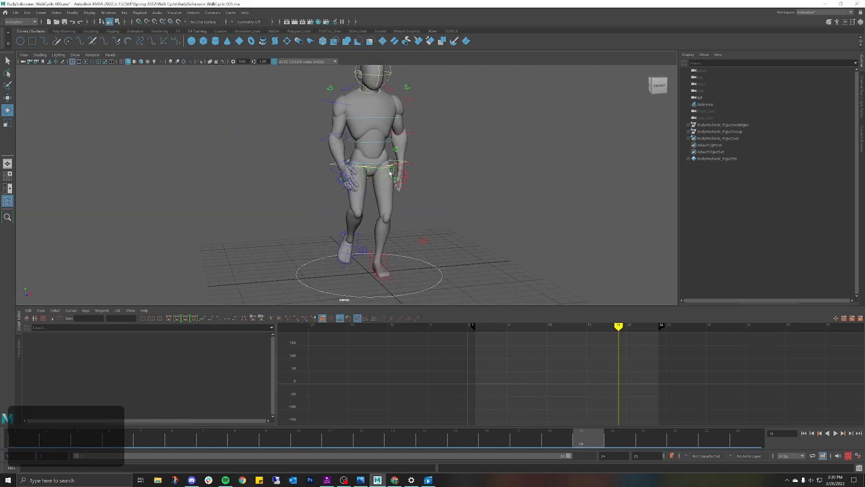
pyautogui.click(383, 172)
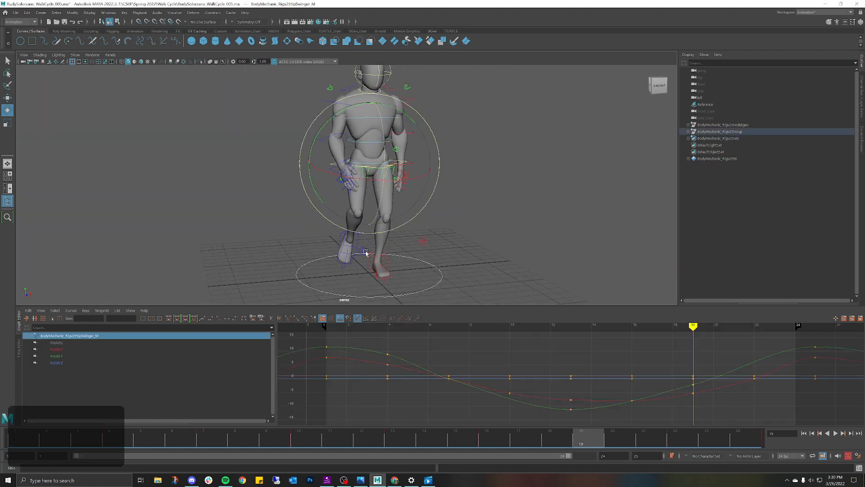
pyautogui.click(59, 357)
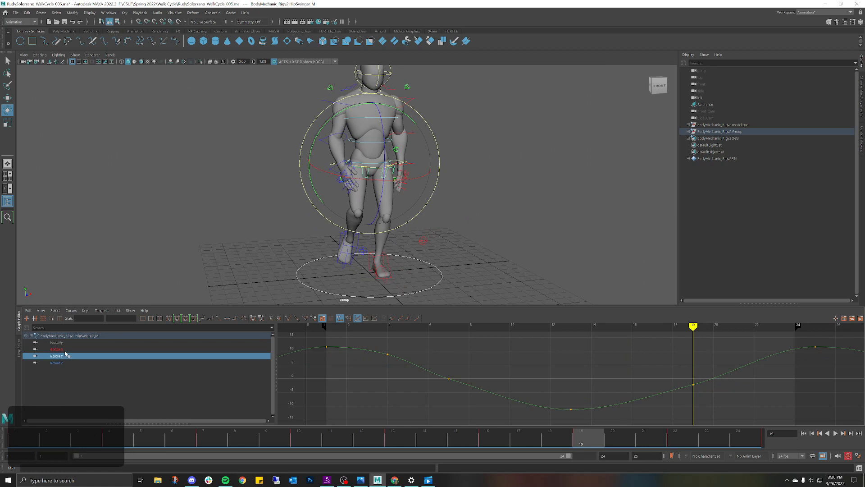
pyautogui.click(65, 351)
pyautogui.scroll(-5, 566, 377)
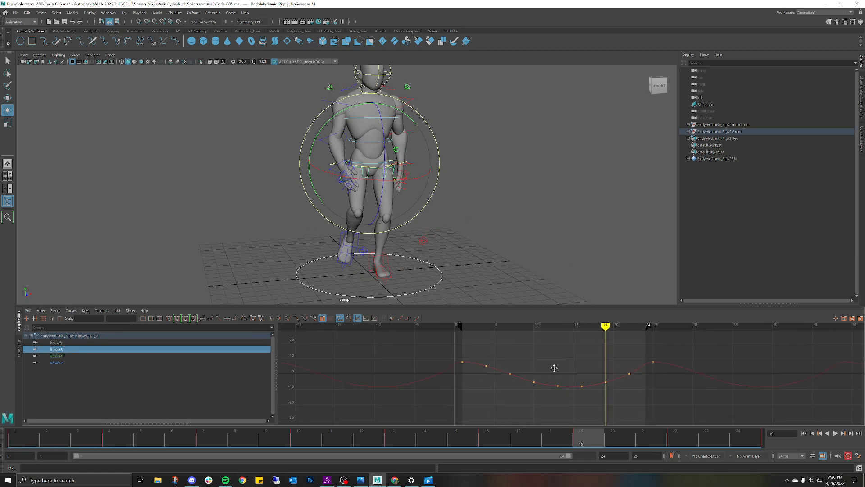
# Set the playback range's end frame to 25
pyautogui.doubleClick(603, 455)
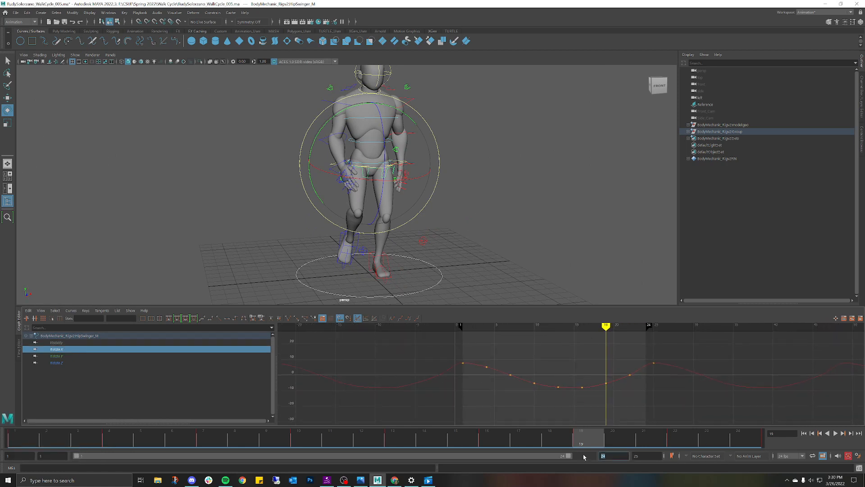
pyautogui.write('25')
pyautogui.press('Return')
# Break the tangents of HipSwinger_M's Rotate X keys at frames 1 and 25
pyautogui.scroll(5, 559, 380)
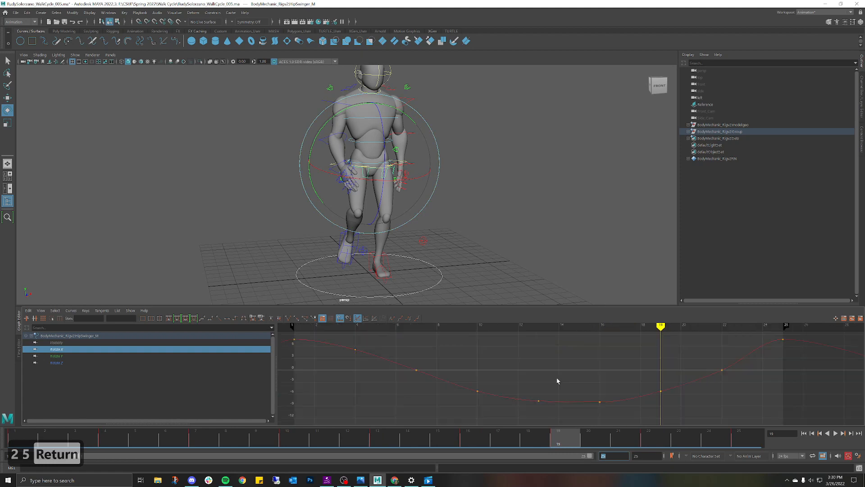
pyautogui.keyDown('alt'); pyautogui.moveTo(557, 371); pyautogui.dragTo(404, 377, button='middle'); pyautogui.keyUp('alt')
pyautogui.click(629, 350)
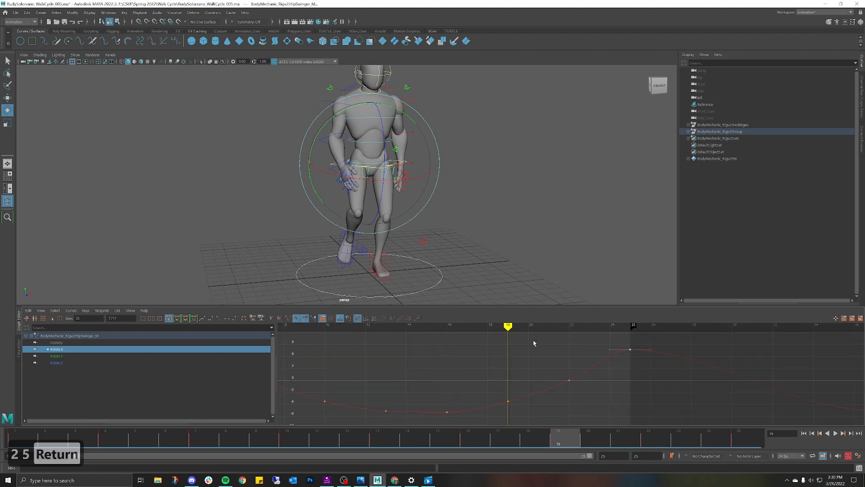
pyautogui.press('f')
pyautogui.moveTo(389, 356); pyautogui.dragTo(619, 369)
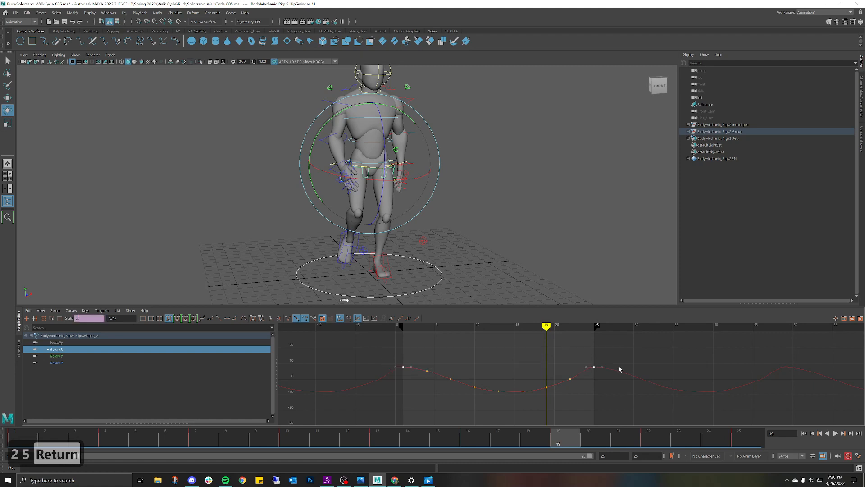
pyautogui.click(288, 318)
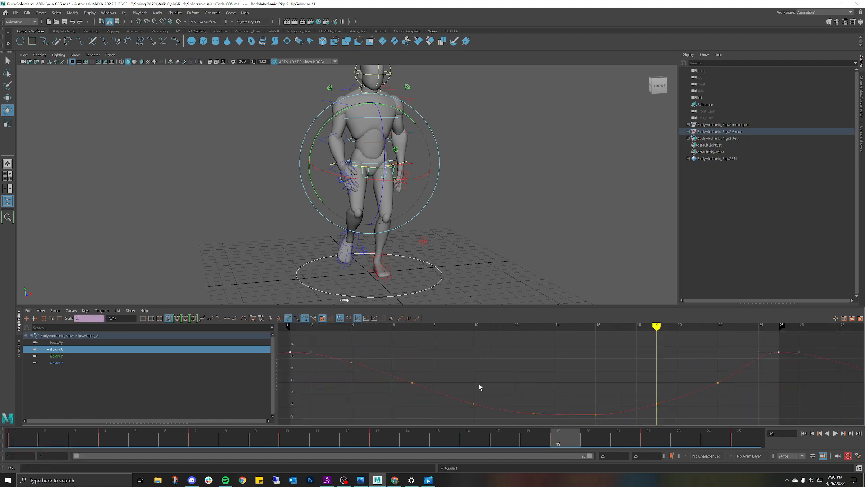
# Try lowering the incoming tangent handle of the Rotate X key at frame 25, and undo the change
pyautogui.scroll(-1, 479, 384)
pyautogui.keyDown('alt'); pyautogui.moveTo(706, 386); pyautogui.dragTo(524, 388, button='middle'); pyautogui.keyUp('alt')
pyautogui.scroll(3, 540, 390)
pyautogui.keyDown('alt'); pyautogui.moveTo(489, 344); pyautogui.dragTo(634, 387, button='middle'); pyautogui.keyUp('alt')
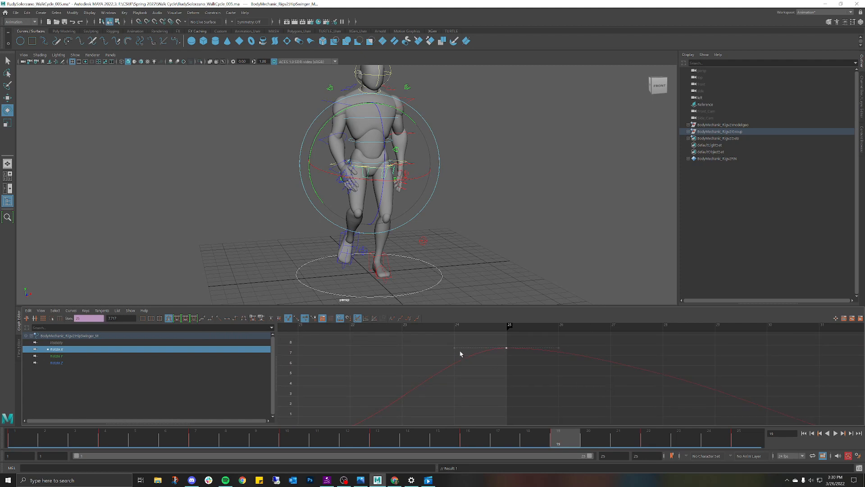
pyautogui.click(455, 348)
pyautogui.moveTo(455, 348); pyautogui.dragTo(455, 361)
pyautogui.hotkey('ctrl', 'z')
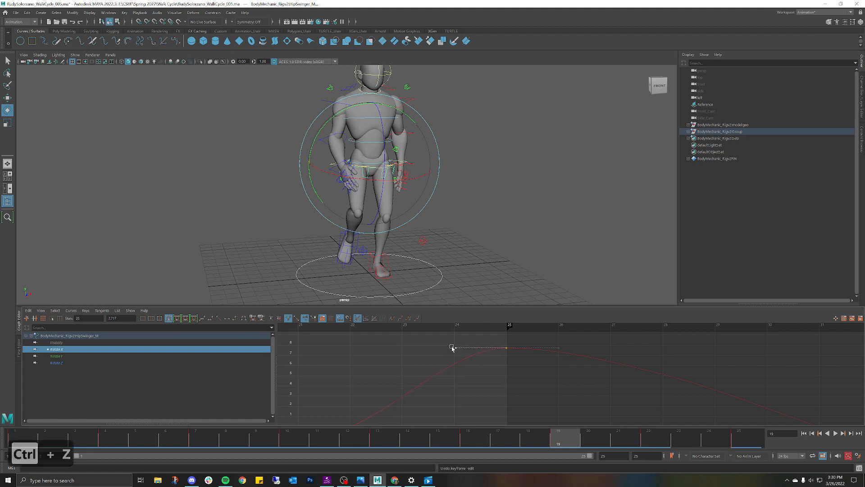
# Unify the tangents of the Rotate X keys at frames 1 and 25, and deselect them
pyautogui.press('a')
pyautogui.keyDown('alt'); pyautogui.moveTo(509, 372); pyautogui.dragTo(584, 361, button='middle'); pyautogui.keyUp('alt')
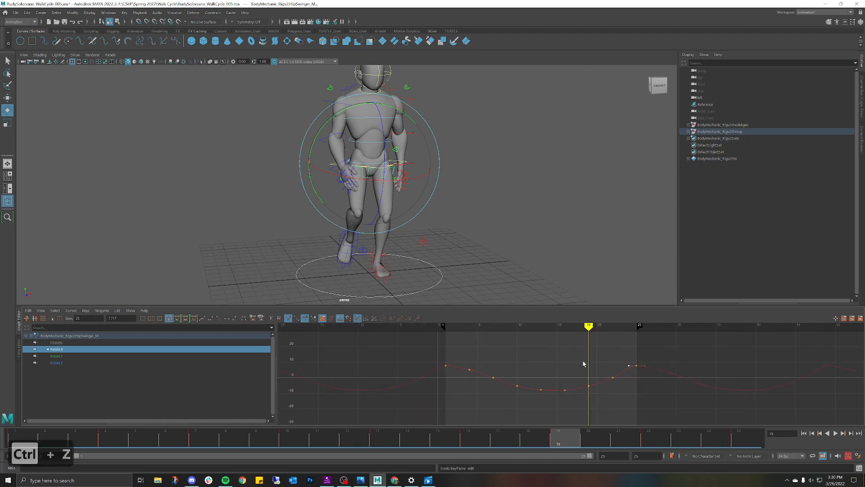
pyautogui.click(446, 365)
pyautogui.moveTo(641, 368); pyautogui.dragTo(651, 371)
pyautogui.press('a')
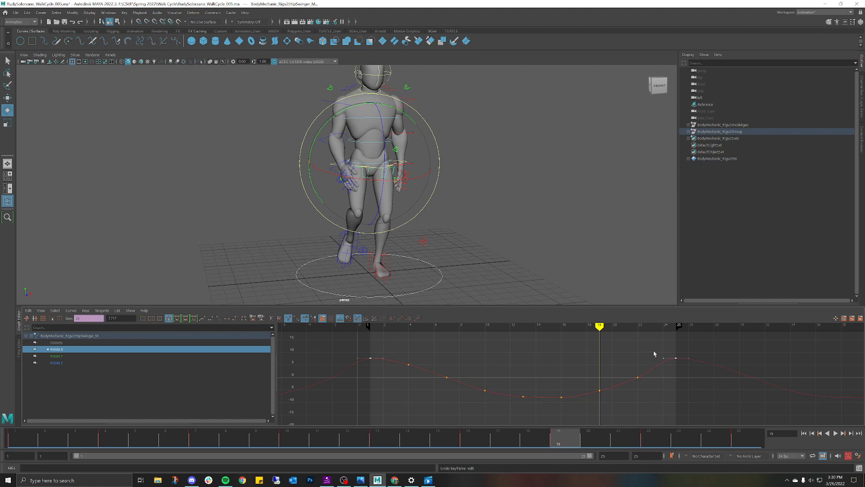
pyautogui.scroll(-5, 586, 359)
pyautogui.scroll(5, 542, 360)
pyautogui.click(298, 318)
pyautogui.click(424, 356)
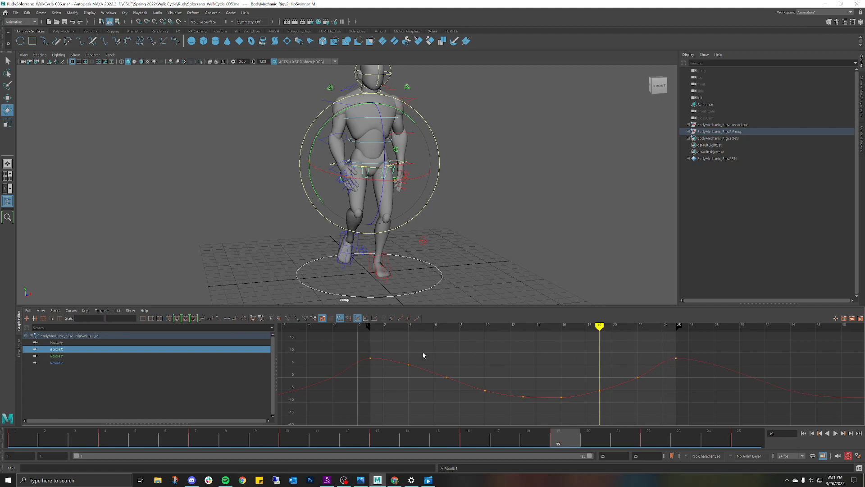
# Tilt the tangents of the Rotate X keys at frames 1 and 25 slightly, and delete the key at frame 22
pyautogui.click(370, 358)
pyautogui.keyDown('shift'); pyautogui.moveTo(651, 349); pyautogui.dragTo(690, 356); pyautogui.keyUp('shift')
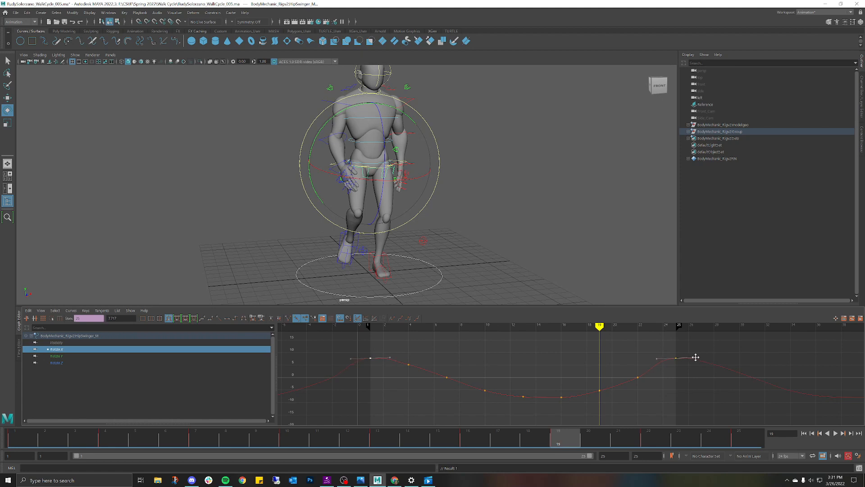
pyautogui.moveTo(618, 351); pyautogui.dragTo(649, 390)
pyautogui.press('Delete')
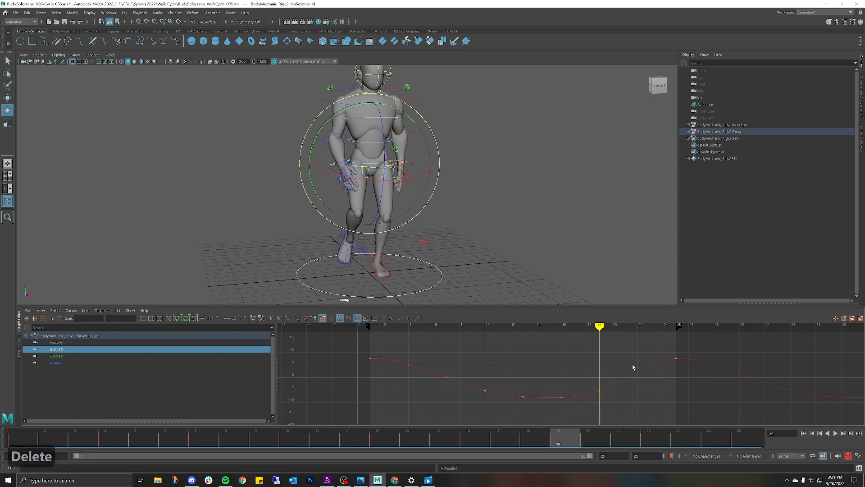
pyautogui.scroll(-2, 624, 369)
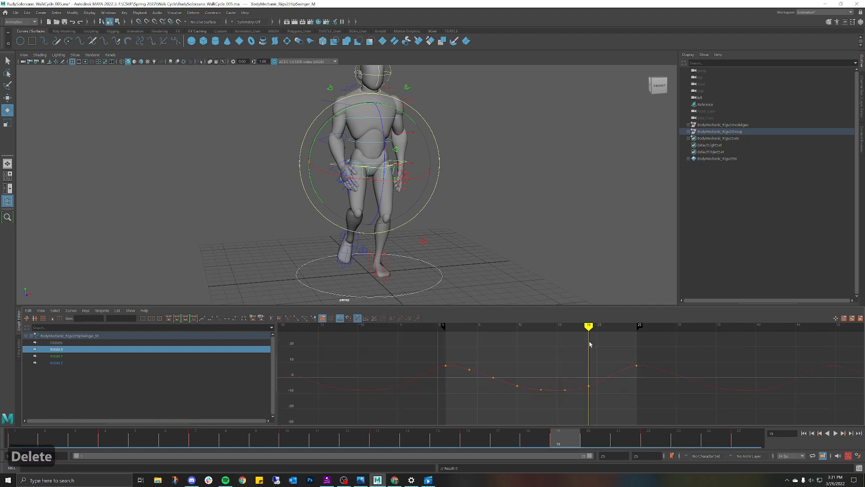
# Delete HipSwinger_M's Rotate X keys at frames 4 and 7, and select the keys at frames 1 and 25 to adjust their tangents
pyautogui.moveTo(588, 328); pyautogui.dragTo(498, 382)
pyautogui.press('Delete')
pyautogui.press('Delete')
pyautogui.moveTo(470, 328)
pyautogui.mouseDown()
pyautogui.moveTo(682, 360)
pyautogui.moveTo(429, 335)
pyautogui.moveTo(614, 356)
pyautogui.moveTo(587, 361)
pyautogui.moveTo(427, 342)
pyautogui.moveTo(657, 375)
pyautogui.moveTo(648, 371)
pyautogui.mouseUp()
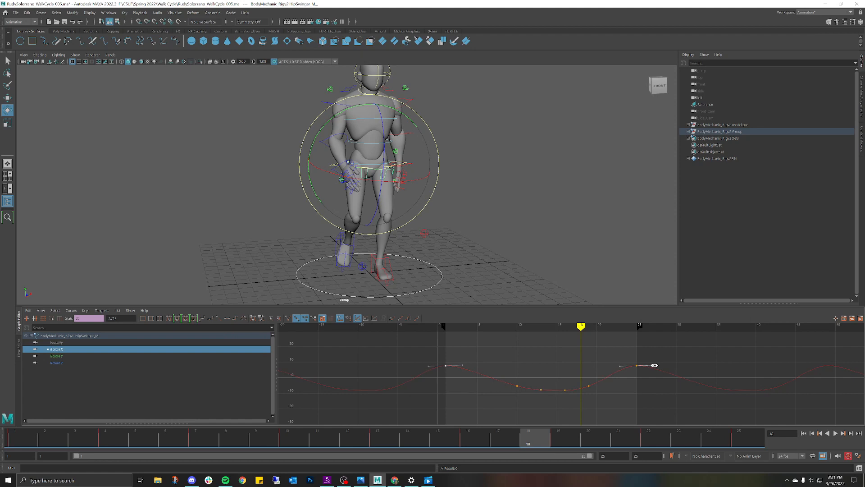
# Scrub the walk animation to frame 24 and isolate the HipSwinger_M control's Rotate Y curve
pyautogui.moveTo(526, 436); pyautogui.dragTo(703, 409)
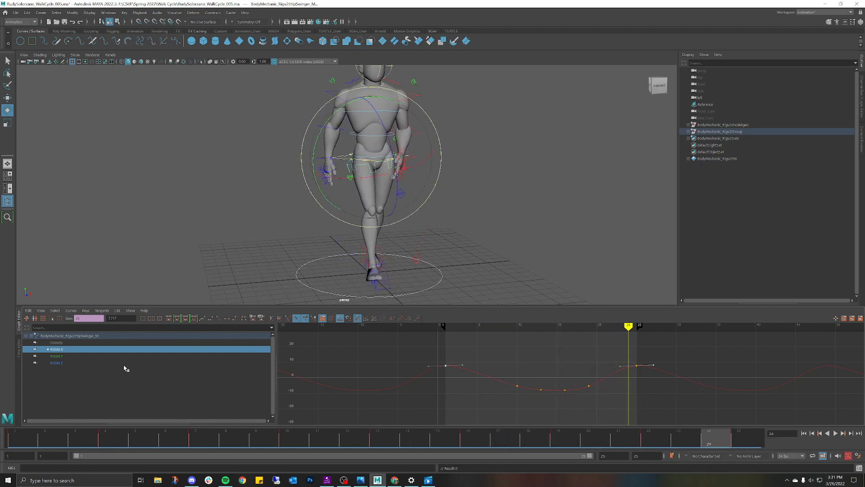
pyautogui.click(58, 356)
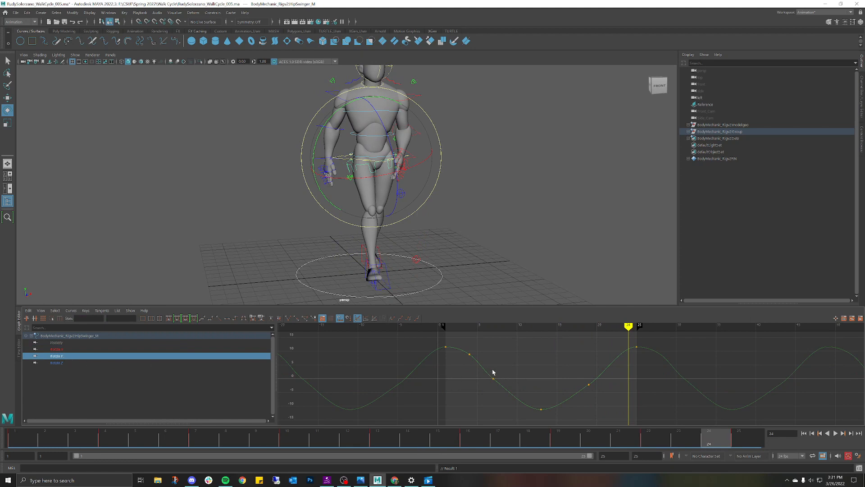
pyautogui.moveTo(493, 372); pyautogui.dragTo(502, 387)
pyautogui.press('Delete')
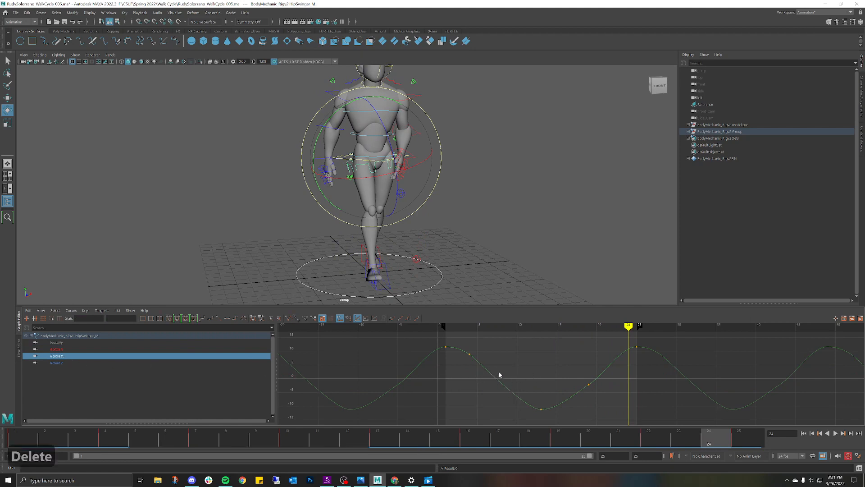
pyautogui.moveTo(600, 388); pyautogui.dragTo(602, 388)
pyautogui.press('Delete')
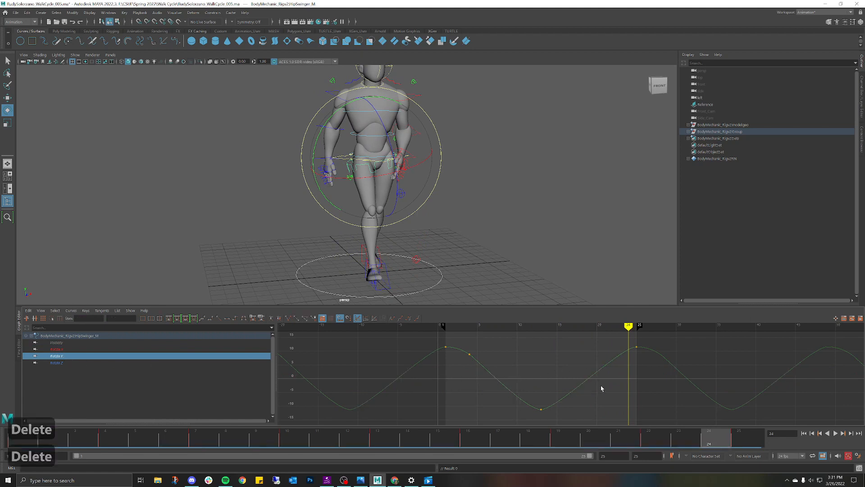
pyautogui.hotkey('ctrl', 'z')
pyautogui.hotkey('ctrl', 'z')
pyautogui.hotkey('ctrl', 'z')
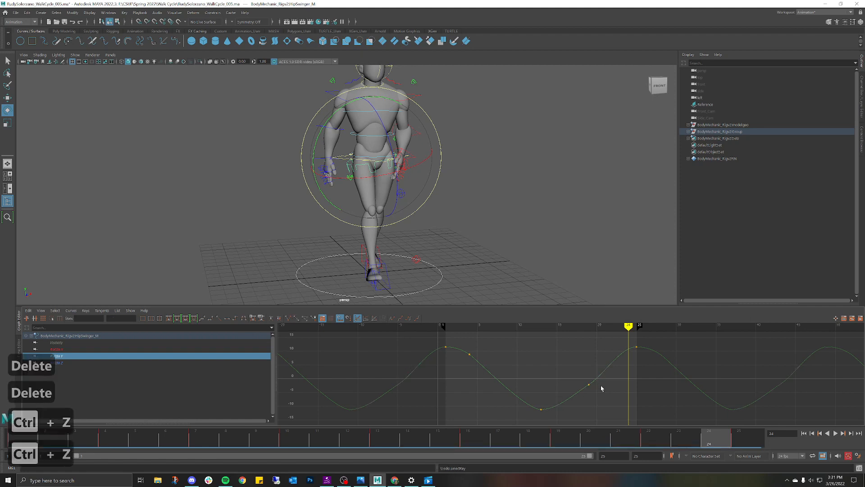
# Delete the hip swinger's Rotate Y keys at frames 7 and 19, between the curve's peaks and its lowest point
pyautogui.click(500, 402)
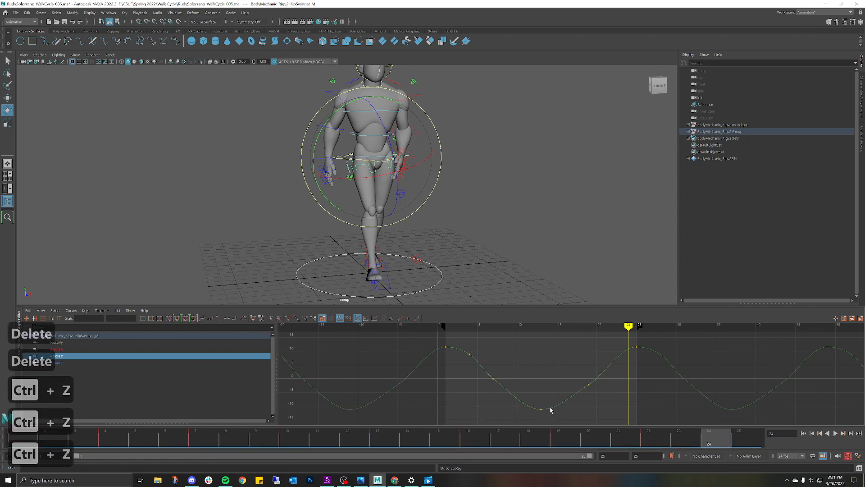
pyautogui.moveTo(476, 376); pyautogui.dragTo(597, 388)
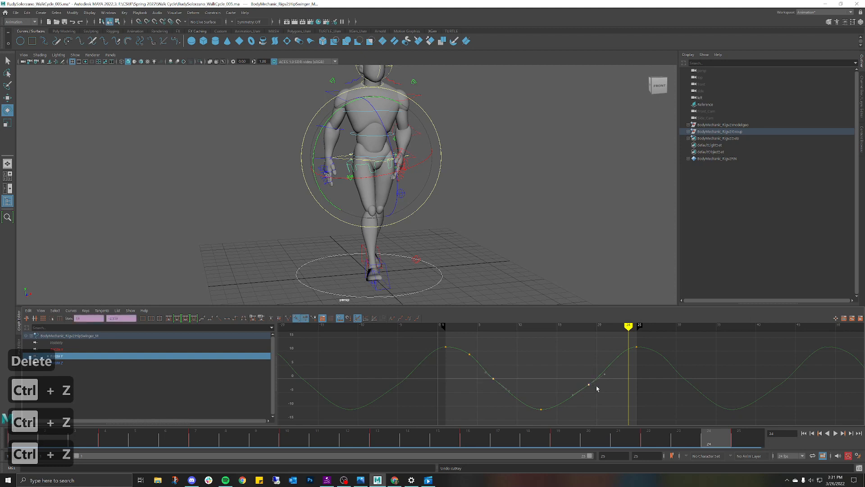
pyautogui.press('Delete')
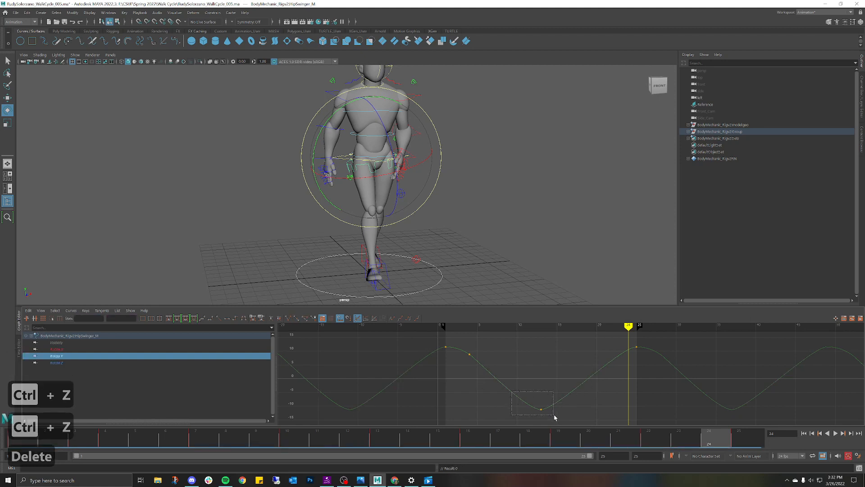
# Widen the tangent of the lowest Rotate Y key at frame 13 for a rounder trough, and play back the walk
pyautogui.moveTo(554, 417); pyautogui.dragTo(570, 410)
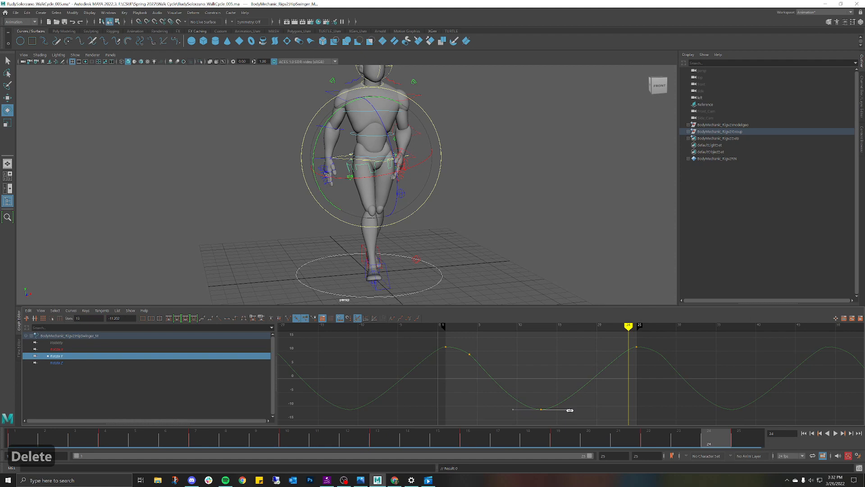
pyautogui.hotkey('alt', 'v')
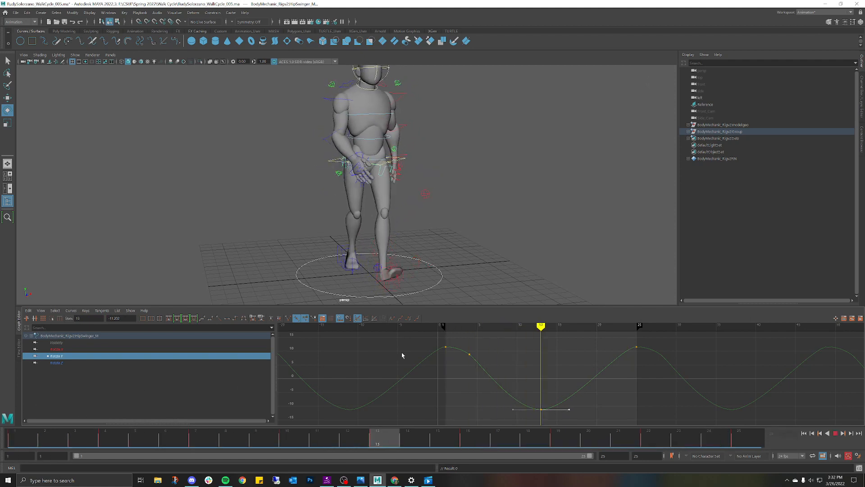
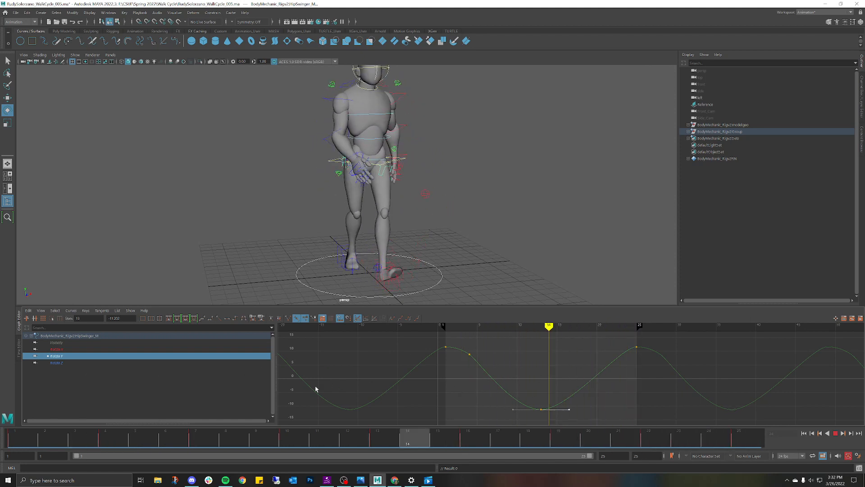
pyautogui.hotkey('alt', 'shift', 'v')
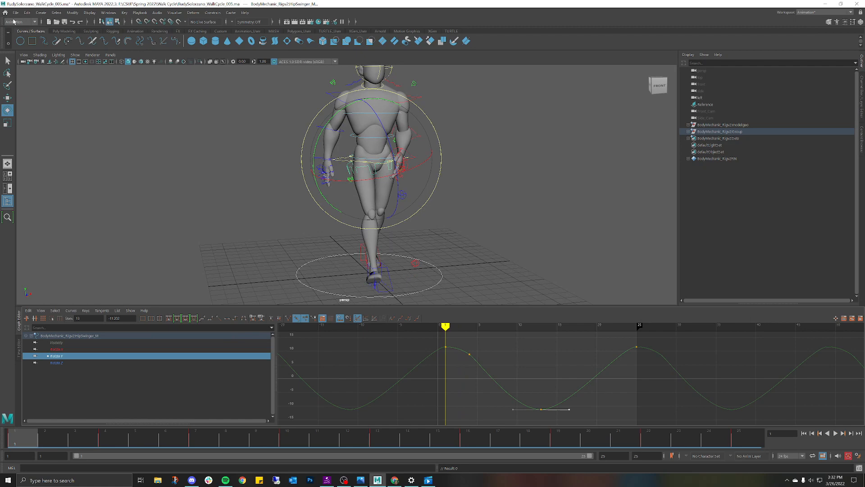
# Save the scene as a new .ma version in the Walk Cycle folder, changing the version number in the file name to 006
pyautogui.click(15, 12)
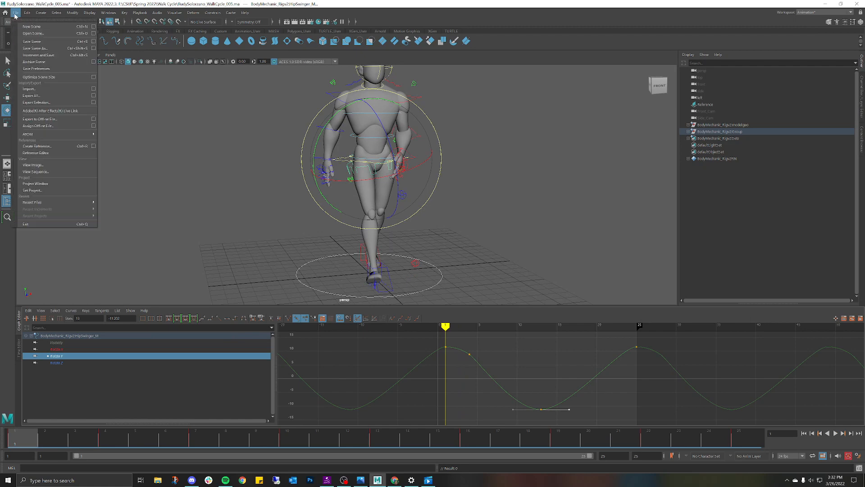
pyautogui.click(38, 48)
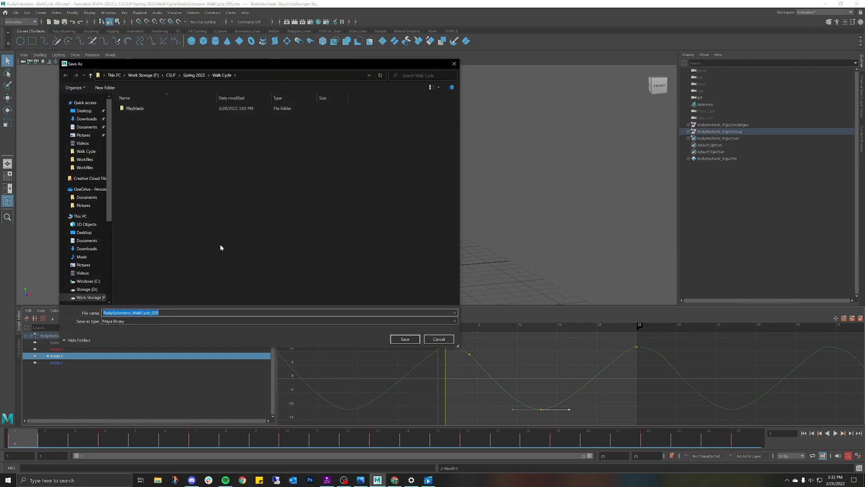
pyautogui.click(165, 313)
pyautogui.hotkey('ctrl', 'a')
pyautogui.press('Right')
pyautogui.press('BackSpace')
pyautogui.write('6')
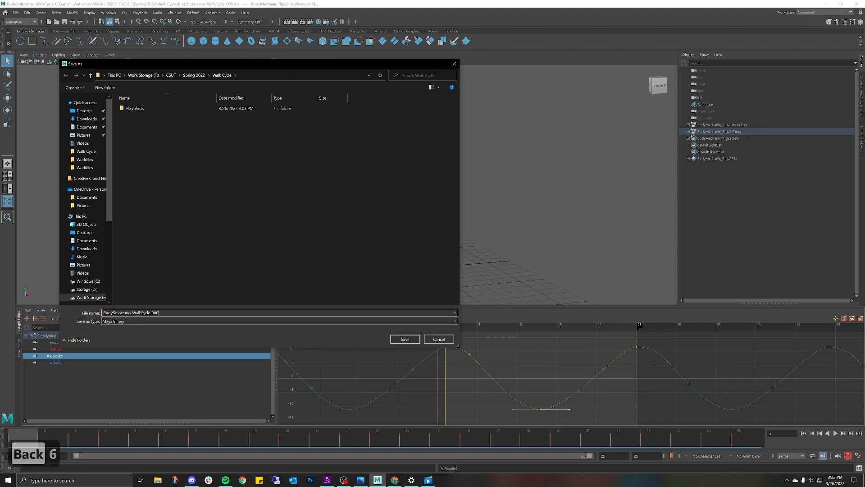
pyautogui.click(161, 321)
pyautogui.click(271, 333)
pyautogui.click(405, 339)
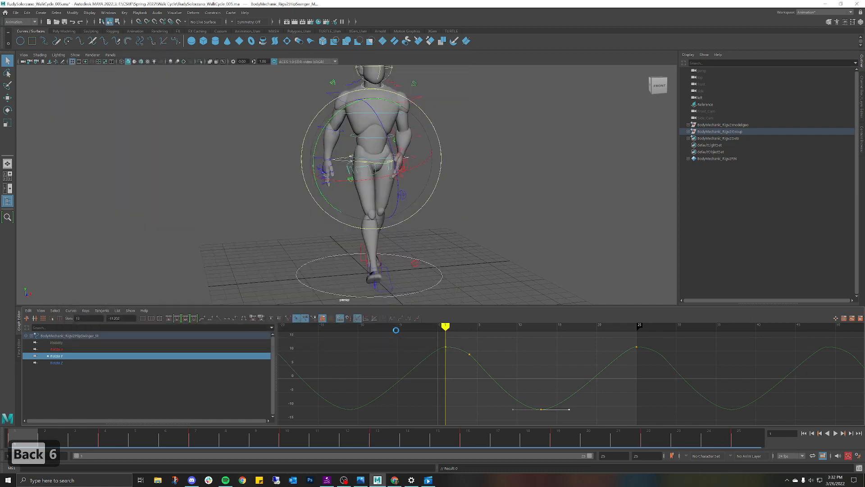
# Inspect the hip swinger's Rotate Z curve and clear the selection
pyautogui.click(459, 239)
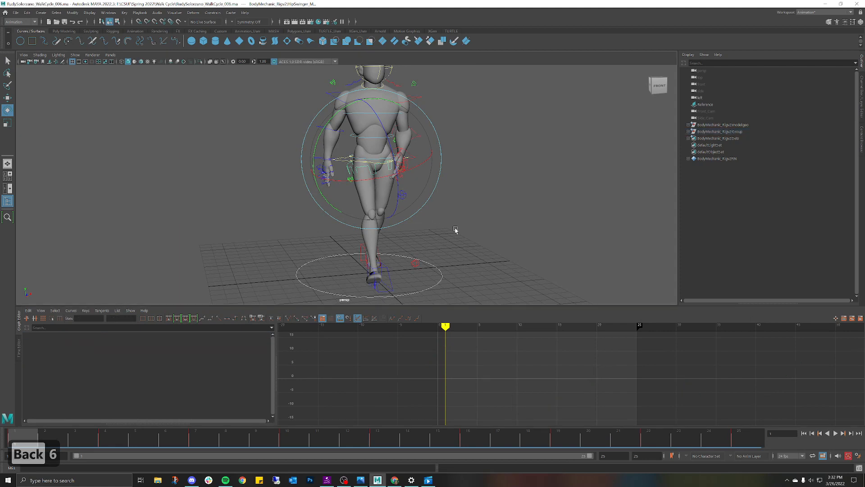
pyautogui.click(351, 168)
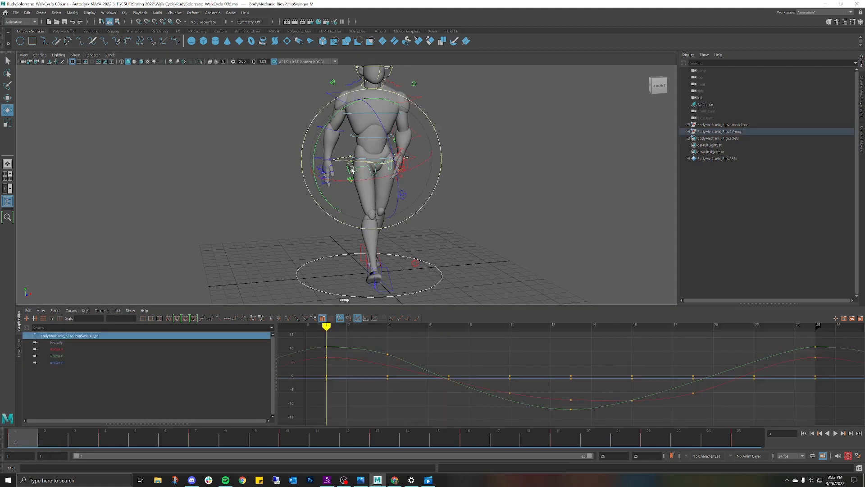
pyautogui.click(69, 362)
pyautogui.click(450, 209)
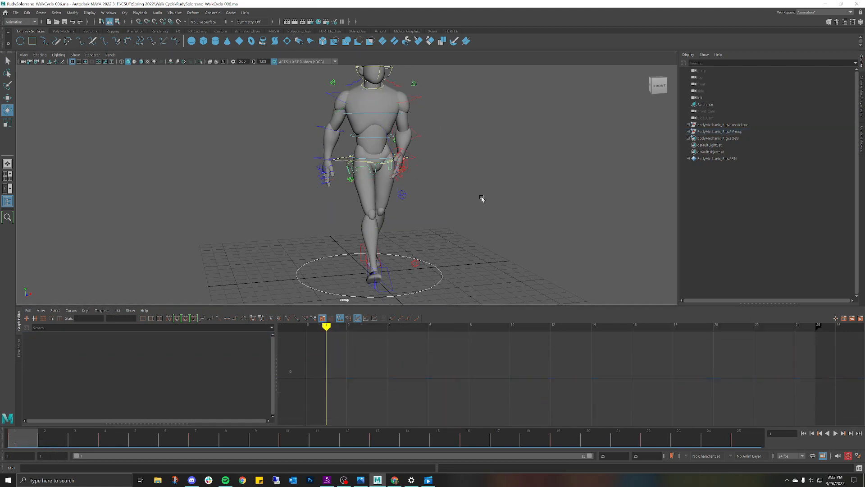
# On the RootX_M control's Translate Y curve, raise the incoming tangent handle of the key at frame 1
pyautogui.click(339, 162)
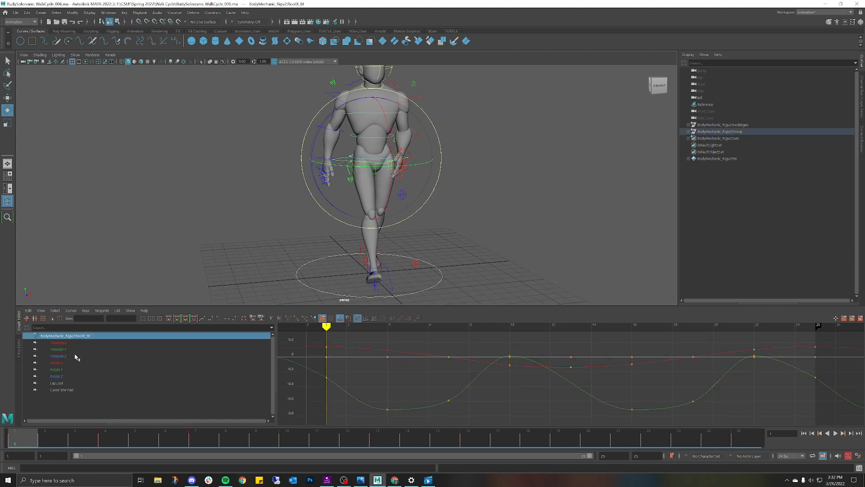
pyautogui.click(59, 349)
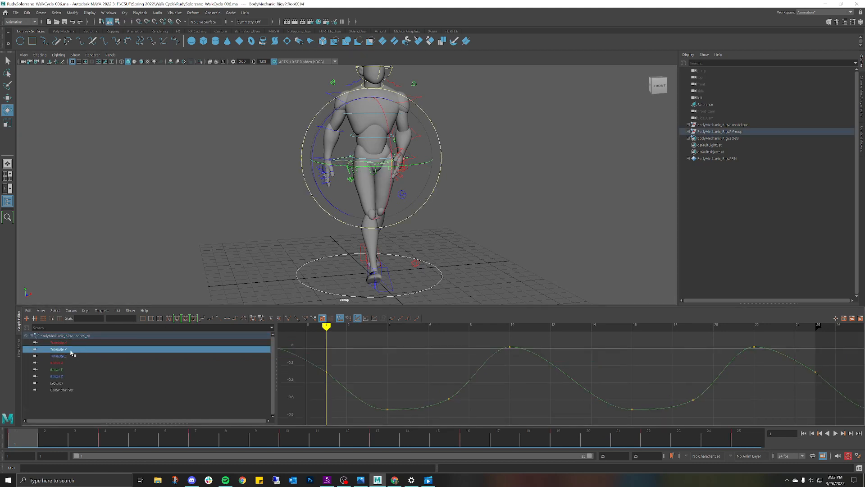
pyautogui.scroll(-3, 387, 379)
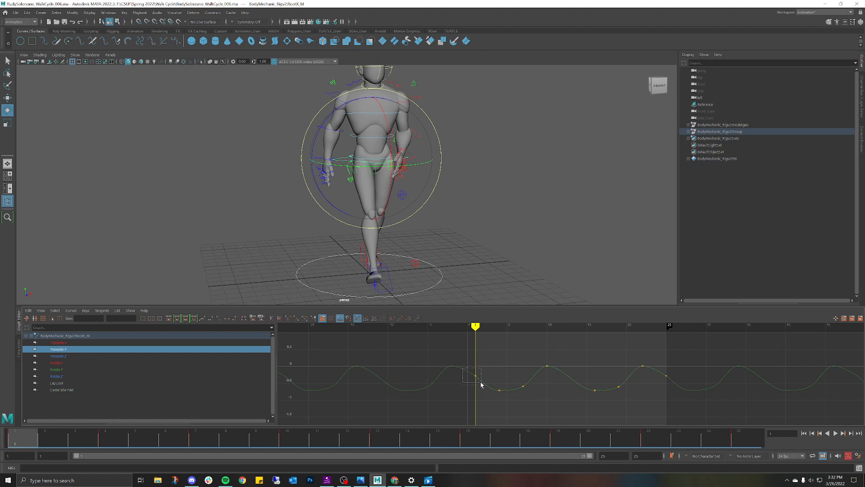
pyautogui.moveTo(481, 383); pyautogui.dragTo(481, 383)
pyautogui.scroll(3, 481, 383)
pyautogui.keyDown('alt'); pyautogui.moveTo(365, 357); pyautogui.dragTo(437, 361, button='middle'); pyautogui.keyUp('alt')
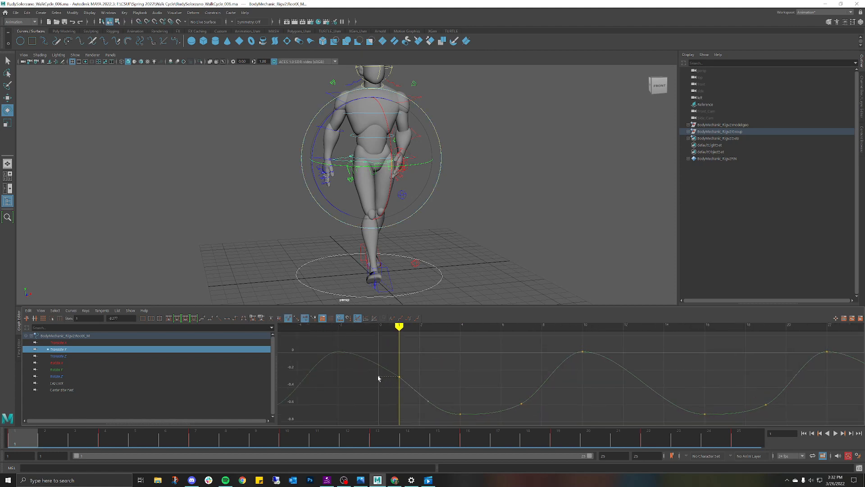
pyautogui.moveTo(379, 377); pyautogui.dragTo(377, 361)
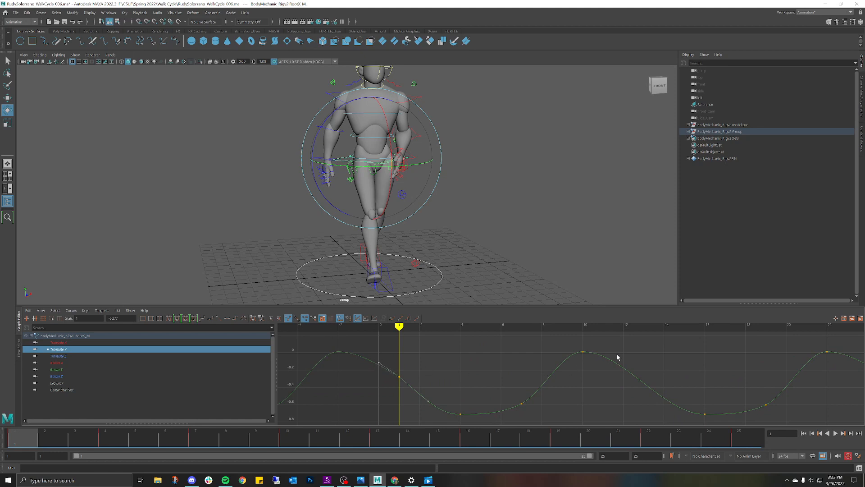
# Unify the tangents of RootX_M's Translate Y key at frame 25 and adjust its handles for a smooth downward slope
pyautogui.keyDown('alt'); pyautogui.moveTo(649, 365); pyautogui.dragTo(340, 354, button='middle'); pyautogui.keyUp('alt')
pyautogui.moveTo(571, 357); pyautogui.dragTo(596, 379)
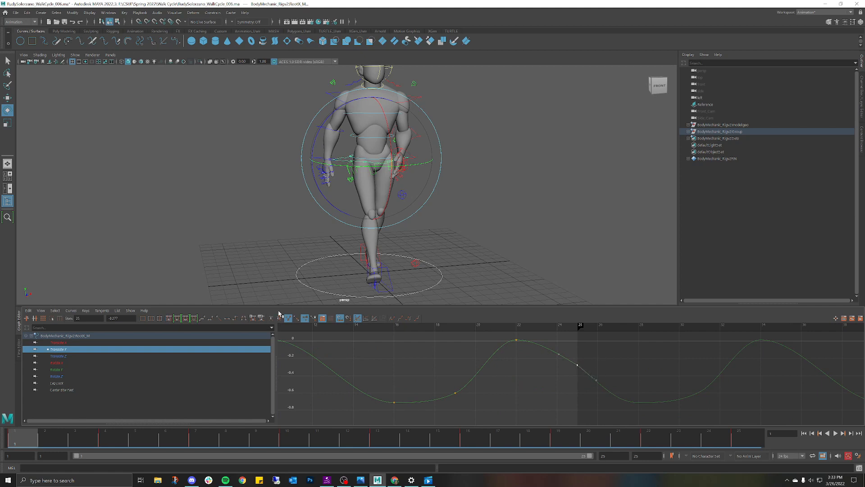
pyautogui.click(295, 320)
pyautogui.click(290, 320)
pyautogui.click(597, 380)
pyautogui.moveTo(595, 379); pyautogui.dragTo(598, 374)
pyautogui.click(297, 319)
pyautogui.moveTo(592, 383); pyautogui.dragTo(586, 386)
pyautogui.moveTo(600, 378); pyautogui.dragTo(598, 381)
pyautogui.hotkey('ctrl', 'z')
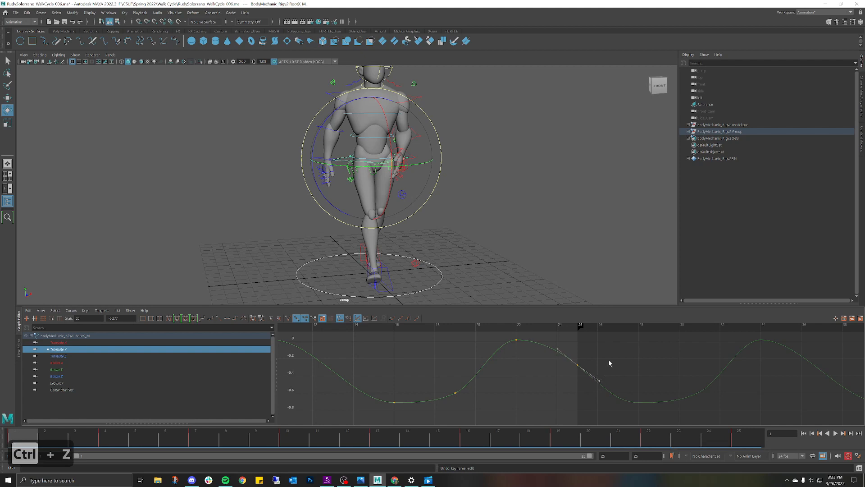
pyautogui.click(609, 364)
pyautogui.press('a')
pyautogui.scroll(6, 555, 372)
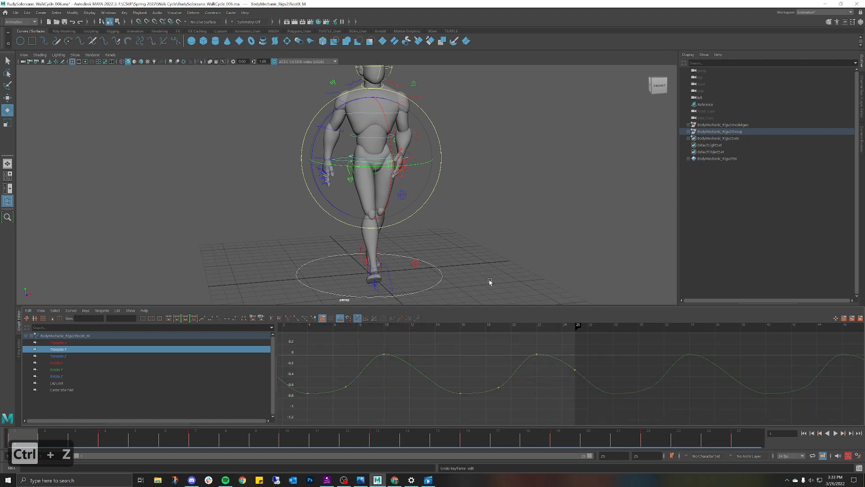
pyautogui.scroll(-3, 487, 270)
# Deselect the root control and play back the walk cycle with the full character in view
pyautogui.click(467, 191)
pyautogui.keyDown('alt'); pyautogui.moveTo(429, 169); pyautogui.dragTo(450, 192, button='middle'); pyautogui.keyUp('alt')
pyautogui.scroll(2, 497, 178)
pyautogui.scroll(3, 442, 165)
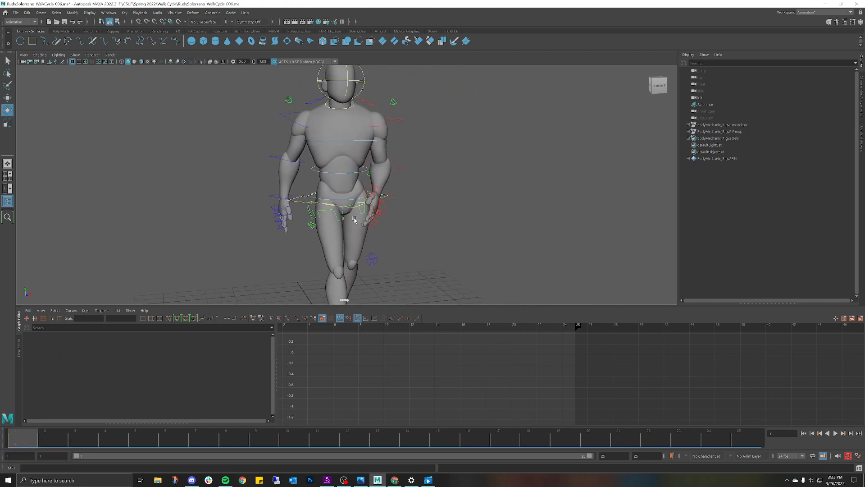
pyautogui.scroll(-3, 319, 217)
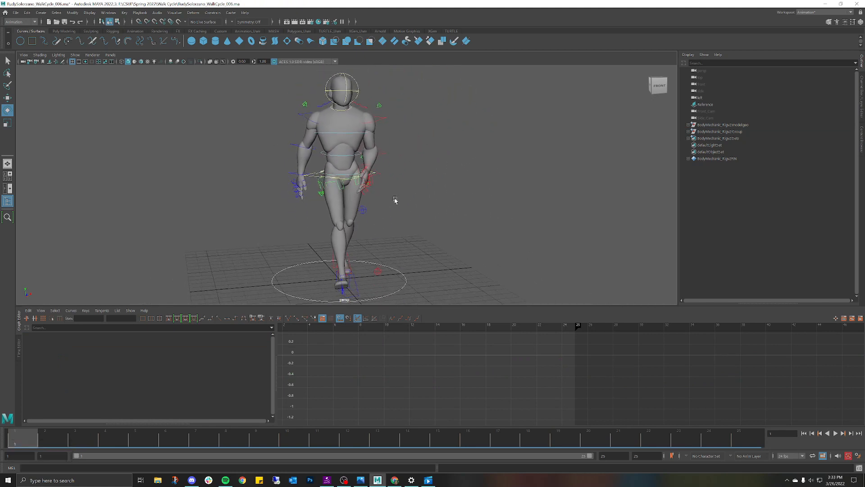
pyautogui.hotkey('alt', 'v')
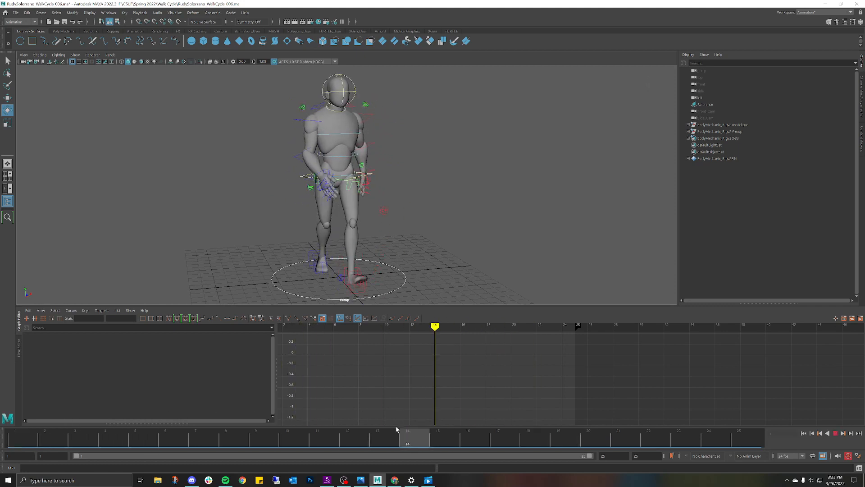
pyautogui.hotkey('alt', 'v')
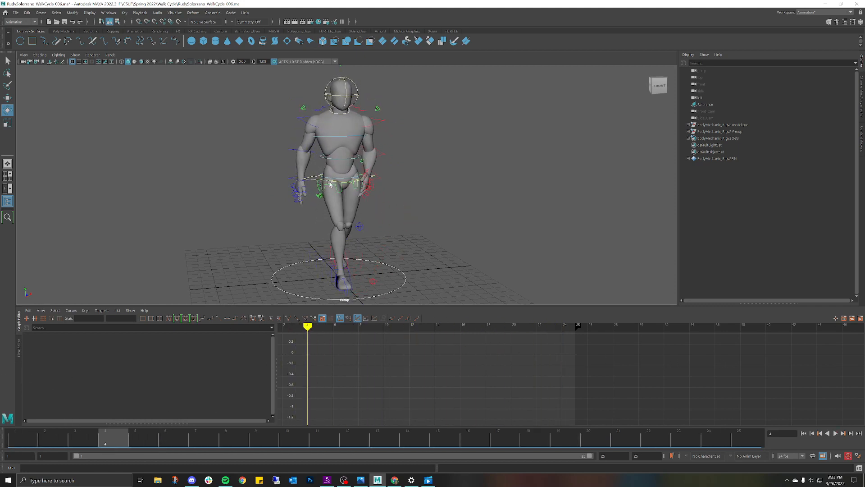
# Delete the keys at frames 7, 10, 16 and 19 from the FKRoot_M control's Rotate X curve
pyautogui.click(345, 179)
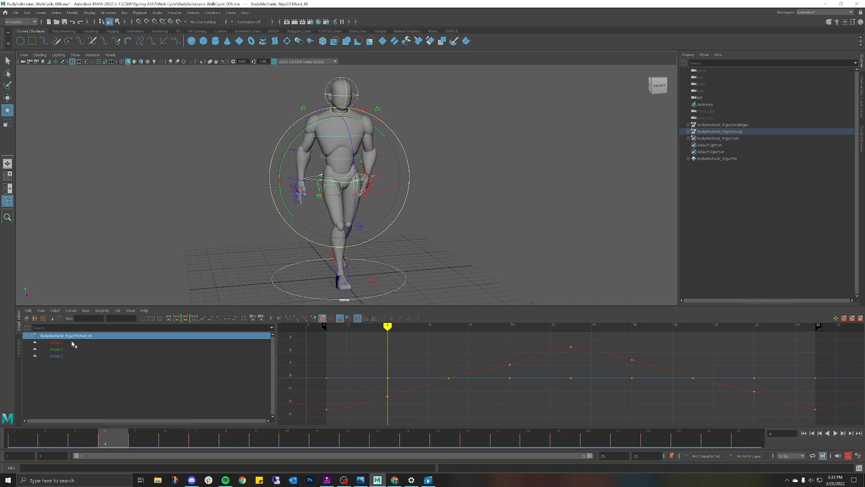
pyautogui.click(56, 343)
pyautogui.scroll(-3, 376, 360)
pyautogui.keyDown('alt'); pyautogui.moveTo(532, 380); pyautogui.dragTo(455, 366, button='middle'); pyautogui.keyUp('alt')
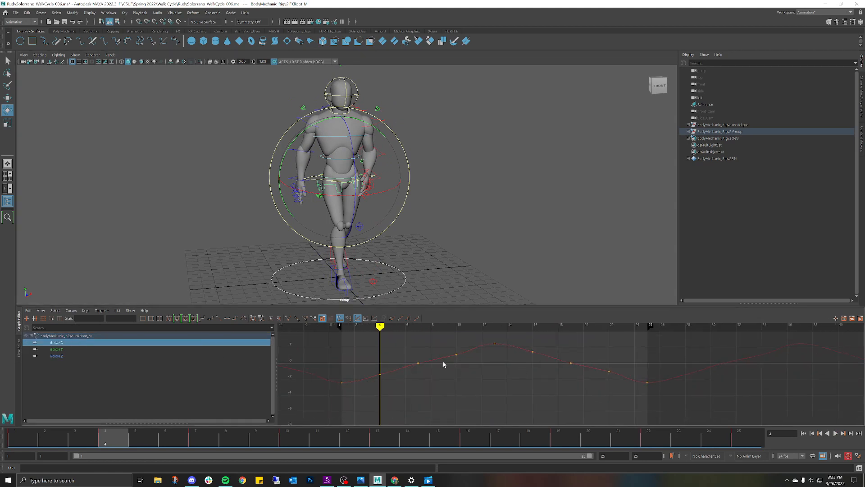
pyautogui.moveTo(398, 347); pyautogui.dragTo(456, 375)
pyautogui.press('Delete')
pyautogui.moveTo(528, 344); pyautogui.dragTo(583, 358)
pyautogui.press('Delete')
pyautogui.scroll(-2, 582, 368)
pyautogui.scroll(-2, 581, 368)
pyautogui.press('Delete')
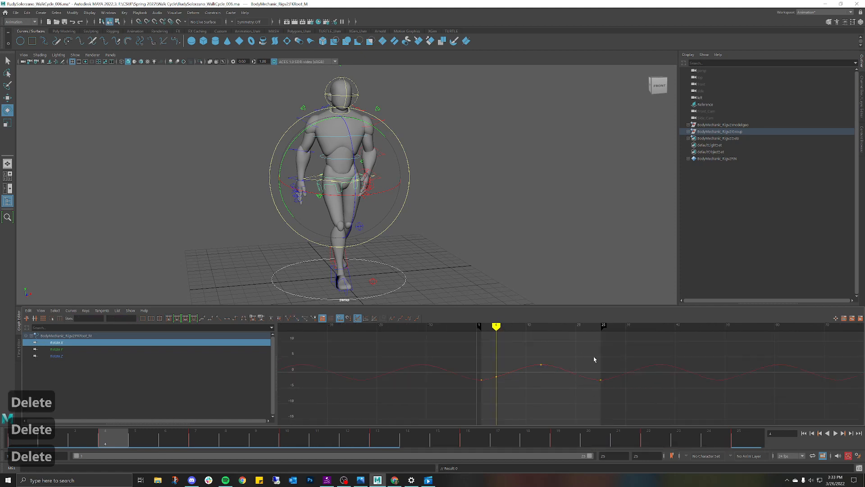
pyautogui.hotkey('ctrl', 'z')
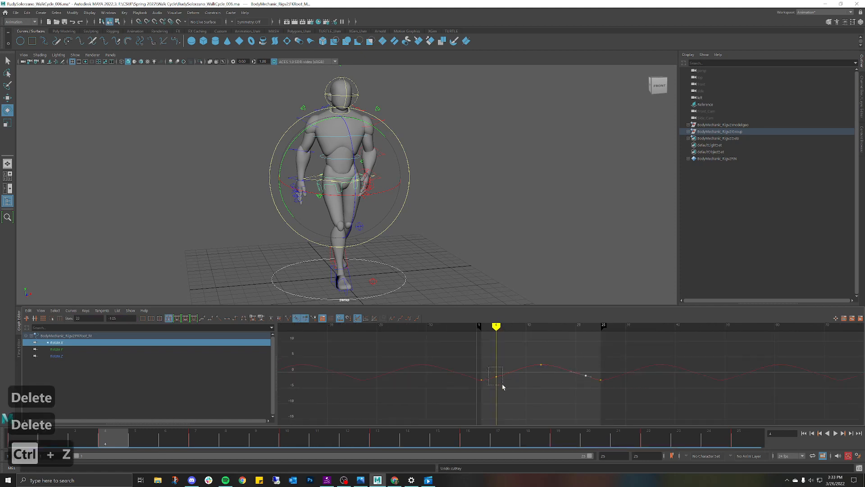
# Delete the keys at frames 4 and 22 from FKRoot_M's Rotate X curve and slightly lengthen the outgoing tangent of the frame 13 key
pyautogui.keyDown('shift'); pyautogui.moveTo(575, 371); pyautogui.dragTo(586, 387); pyautogui.keyUp('shift')
pyautogui.hotkey('shift', 'Delete')
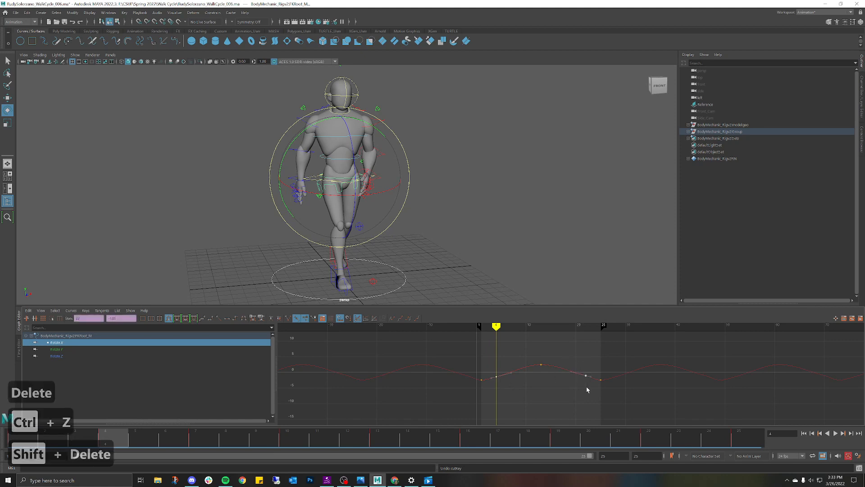
pyautogui.press('Delete')
pyautogui.click(540, 364)
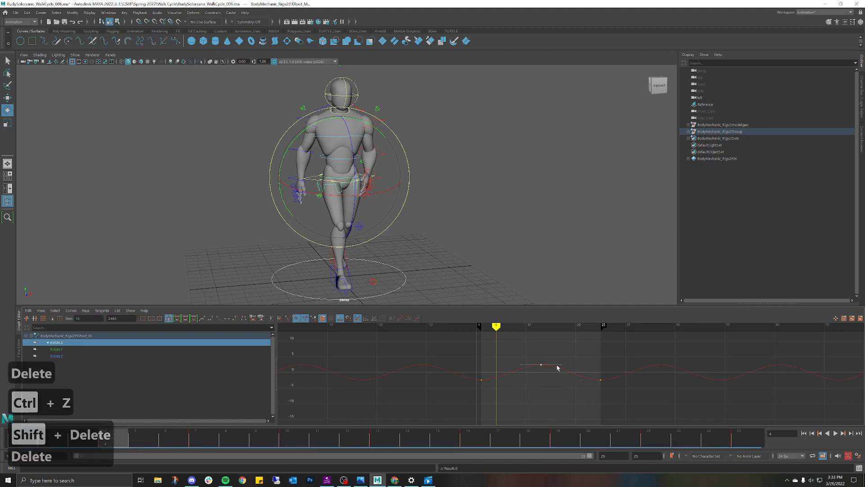
pyautogui.moveTo(561, 365); pyautogui.dragTo(564, 364)
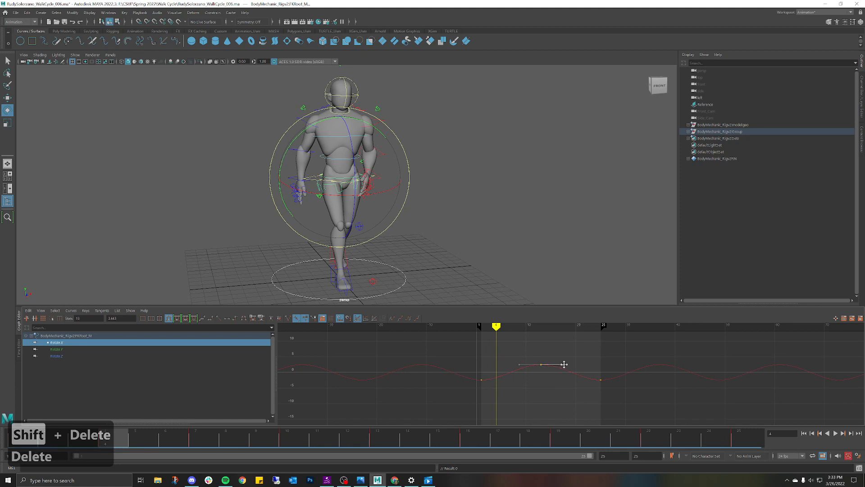
# Scrub through the walk cycle and check FKRoot_M's Rotate Y and Rotate Z curves
pyautogui.click(528, 389)
pyautogui.moveTo(397, 444); pyautogui.dragTo(442, 392)
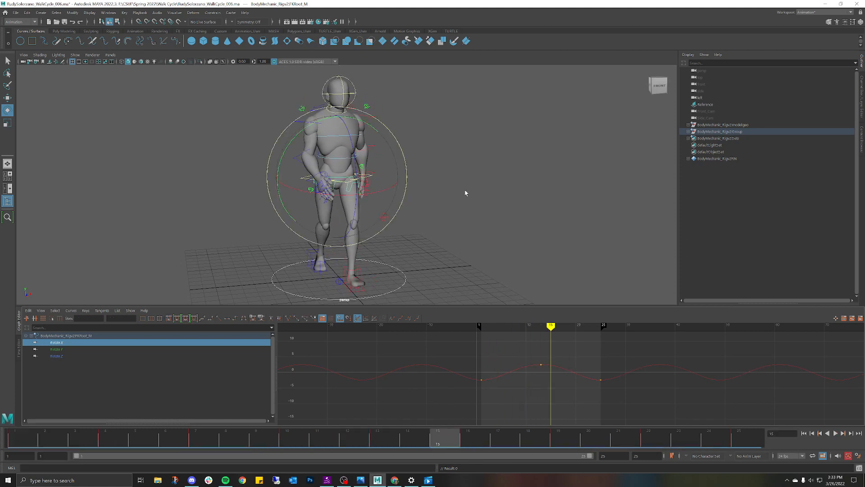
pyautogui.click(67, 351)
pyautogui.click(59, 358)
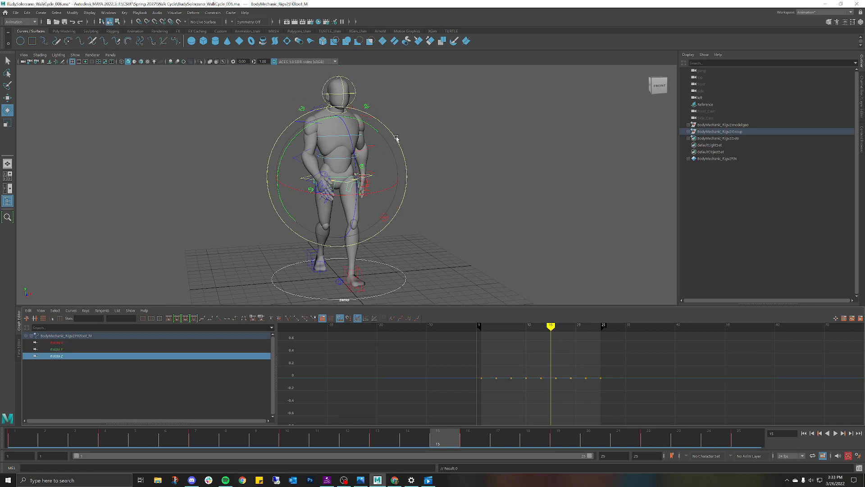
# Delete the keys at frames 4, 10, 16 and 22 from the FKSpine1_M control's Rotate X curve
pyautogui.click(350, 167)
pyautogui.click(346, 160)
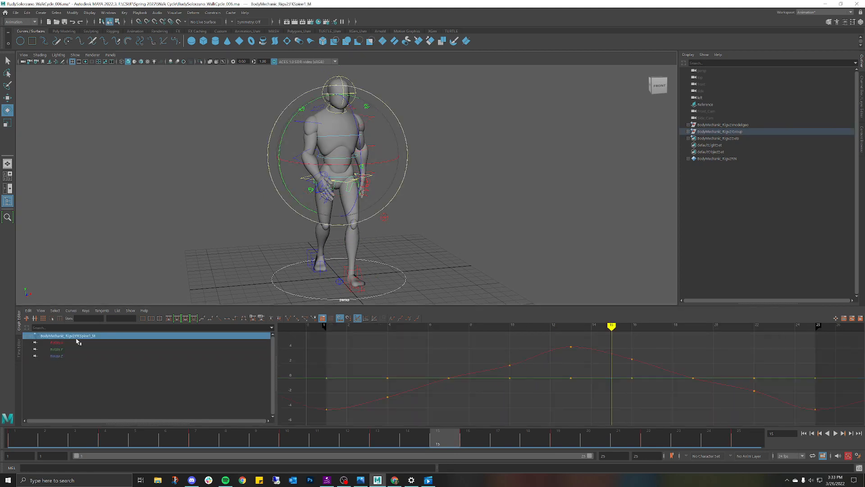
pyautogui.click(104, 343)
pyautogui.press('f')
pyautogui.moveTo(523, 363); pyautogui.dragTo(535, 373)
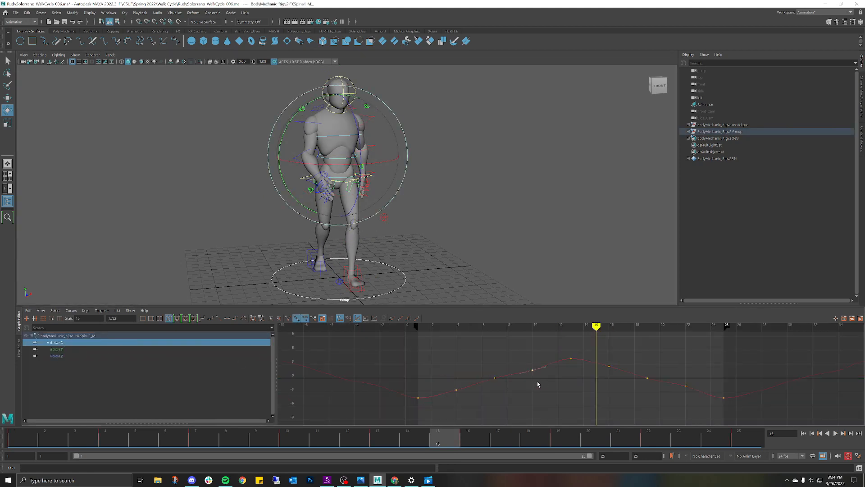
pyautogui.press('Delete')
pyautogui.moveTo(585, 363); pyautogui.dragTo(612, 381)
pyautogui.press('Delete')
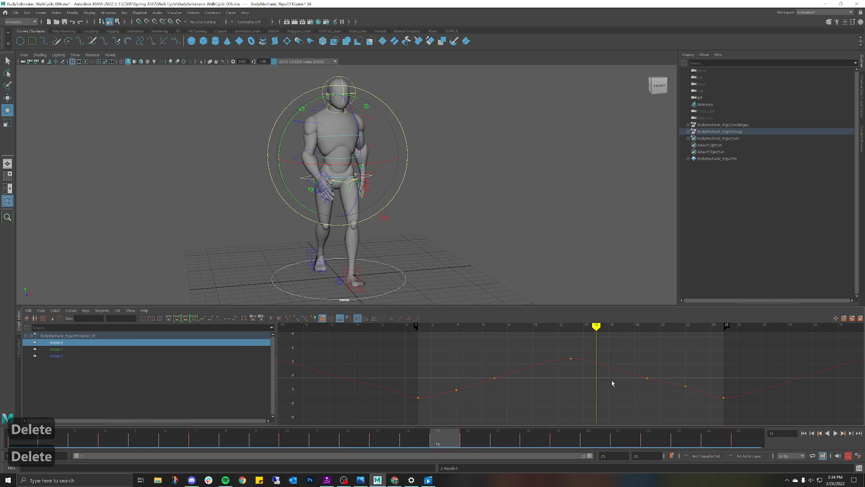
pyautogui.moveTo(671, 367); pyautogui.dragTo(700, 394)
pyautogui.press('Delete')
pyautogui.moveTo(448, 367); pyautogui.dragTo(465, 400)
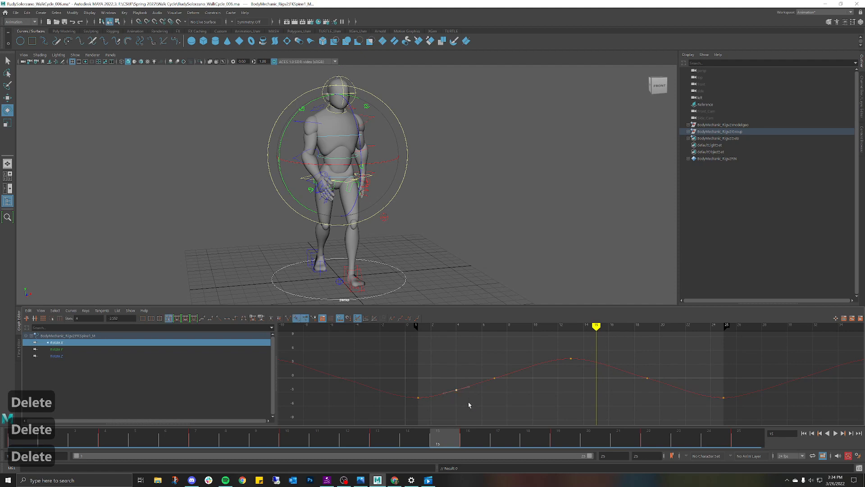
pyautogui.press('Delete')
pyautogui.moveTo(596, 328)
pyautogui.mouseDown()
pyautogui.moveTo(508, 326)
pyautogui.moveTo(571, 326)
pyautogui.mouseUp()
# Delete the keys at frames 4, 10, 16 and 22 from the FKChest_M control's Rotate X curve
pyautogui.click(354, 137)
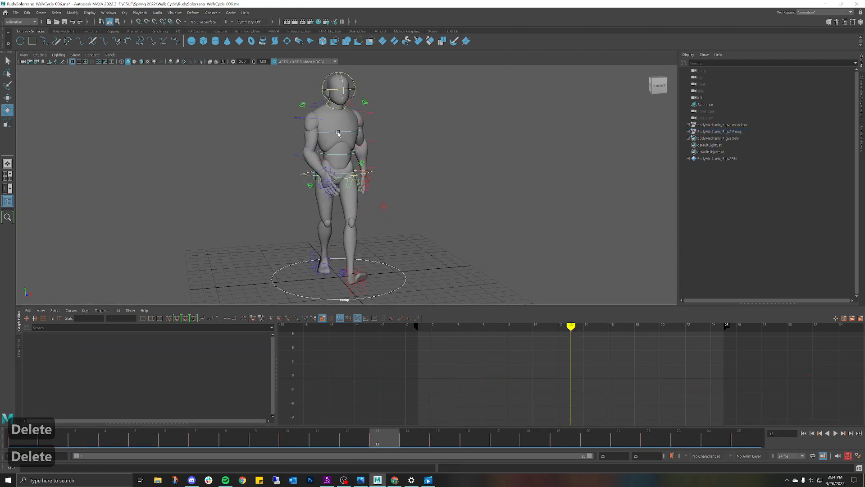
pyautogui.click(338, 134)
pyautogui.click(253, 343)
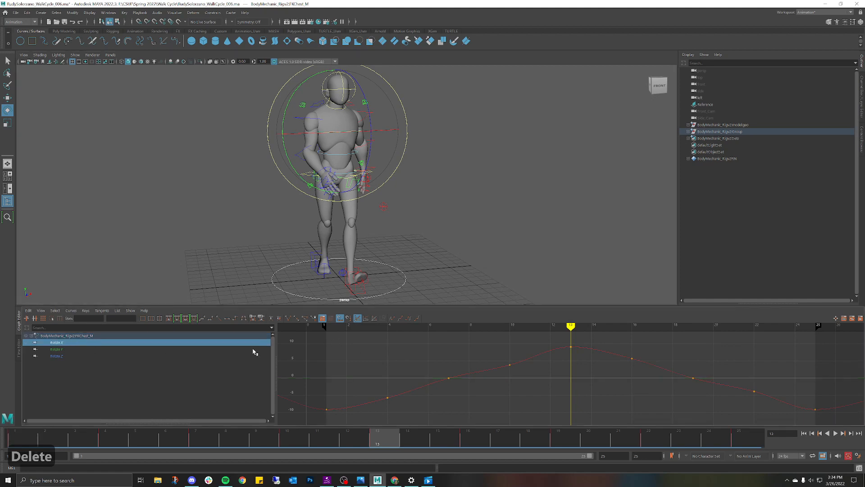
pyautogui.moveTo(452, 356); pyautogui.dragTo(519, 378)
pyautogui.press('Delete')
pyautogui.moveTo(618, 352); pyautogui.dragTo(759, 401)
pyautogui.press('Delete')
pyautogui.press('Delete')
pyautogui.hotkey('ctrl', 'z')
pyautogui.press('Delete')
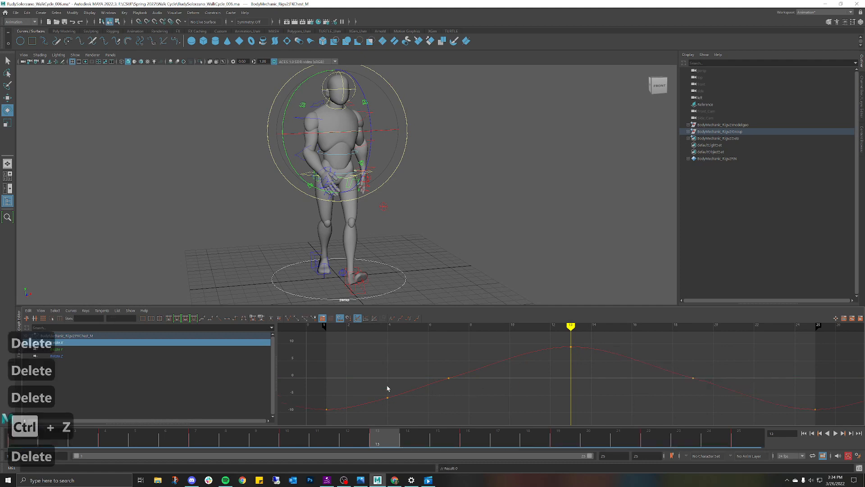
pyautogui.moveTo(386, 390); pyautogui.dragTo(396, 402)
pyautogui.press('Delete')
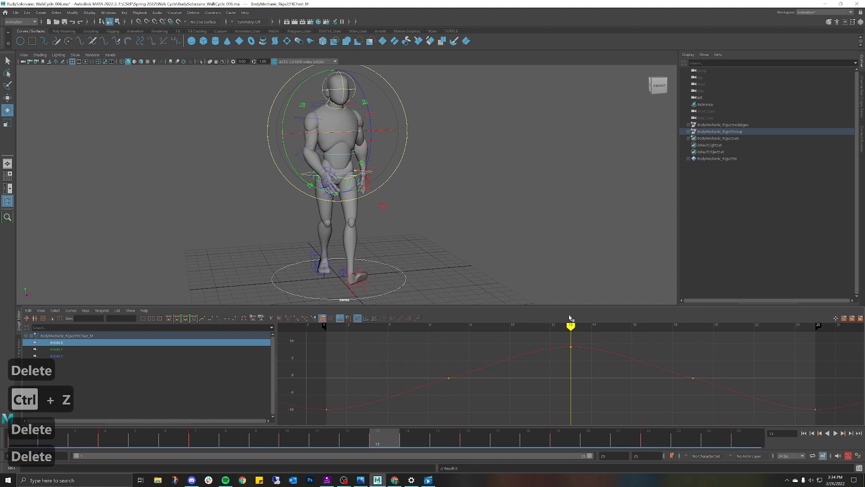
# Scrub the chest motion and examine FKChest_M's Rotate X, Y and Z curves, plus FKSpine1_M's Rotate X curve
pyautogui.moveTo(570, 325)
pyautogui.mouseDown()
pyautogui.moveTo(309, 319)
pyautogui.moveTo(454, 315)
pyautogui.moveTo(798, 349)
pyautogui.moveTo(589, 351)
pyautogui.mouseUp()
pyautogui.scroll(-6, 550, 353)
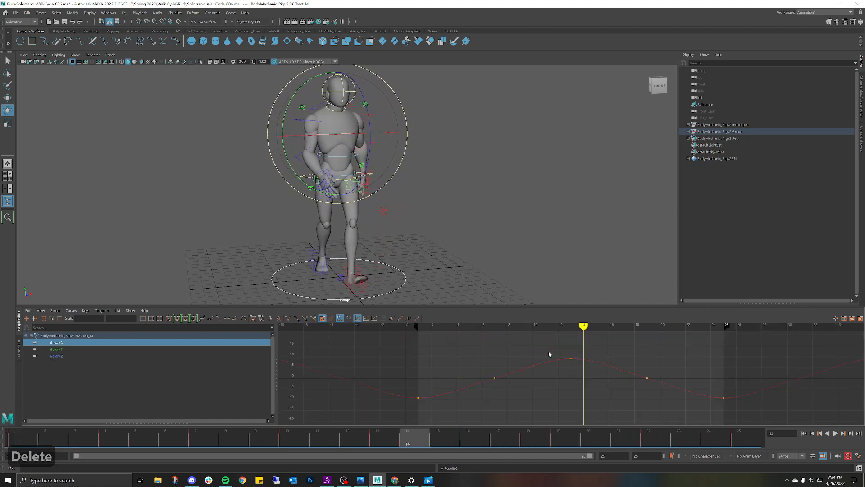
pyautogui.click(63, 349)
pyautogui.click(63, 356)
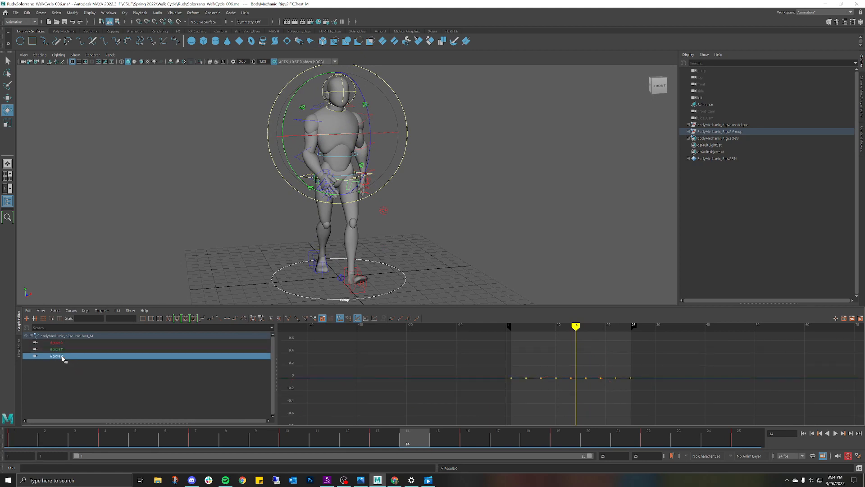
pyautogui.click(66, 343)
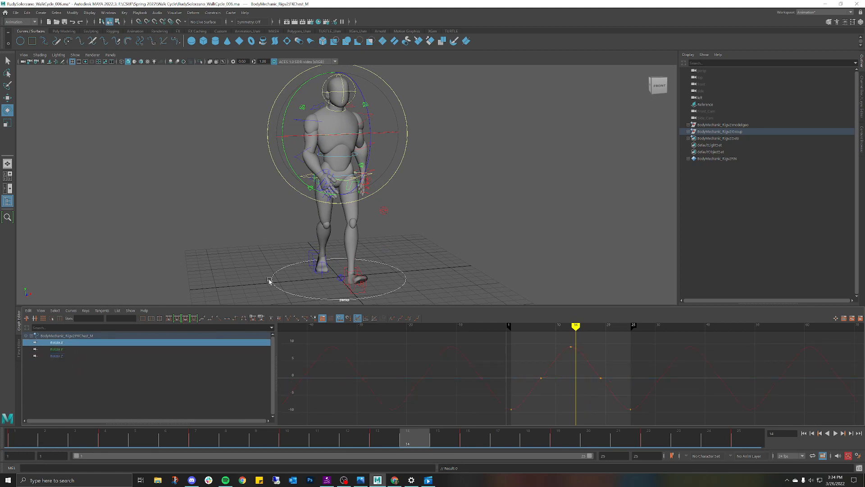
pyautogui.click(446, 197)
pyautogui.keyDown('alt'); pyautogui.moveTo(405, 180); pyautogui.dragTo(438, 184, button='middle'); pyautogui.keyUp('alt')
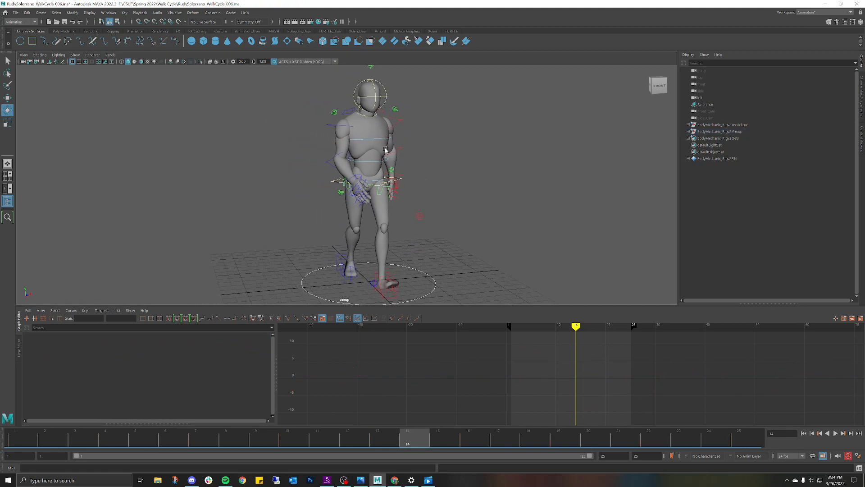
pyautogui.click(372, 139)
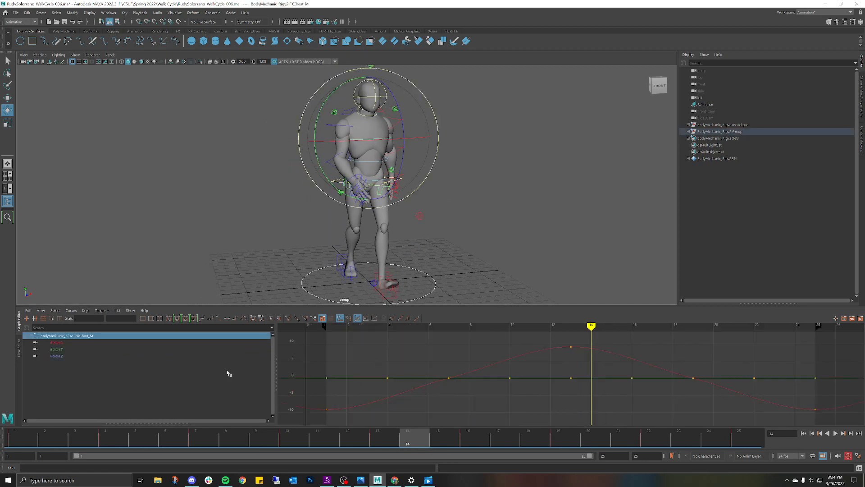
pyautogui.click(68, 343)
pyautogui.click(66, 351)
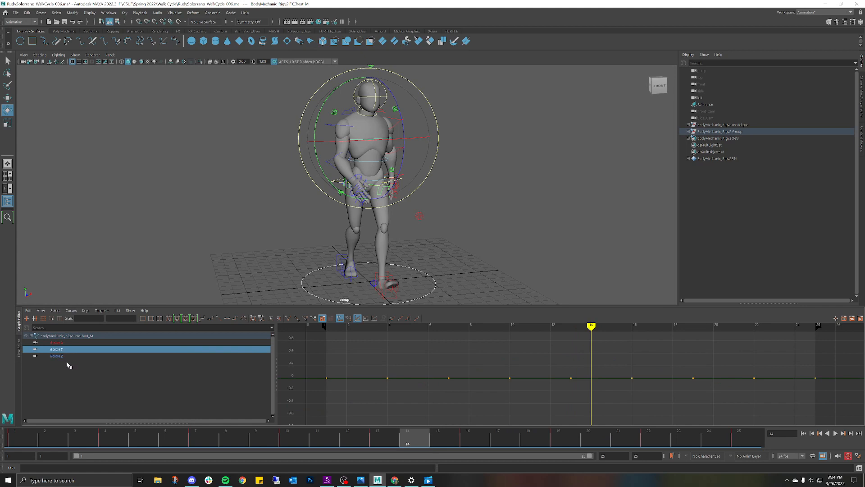
pyautogui.click(66, 362)
pyautogui.click(68, 356)
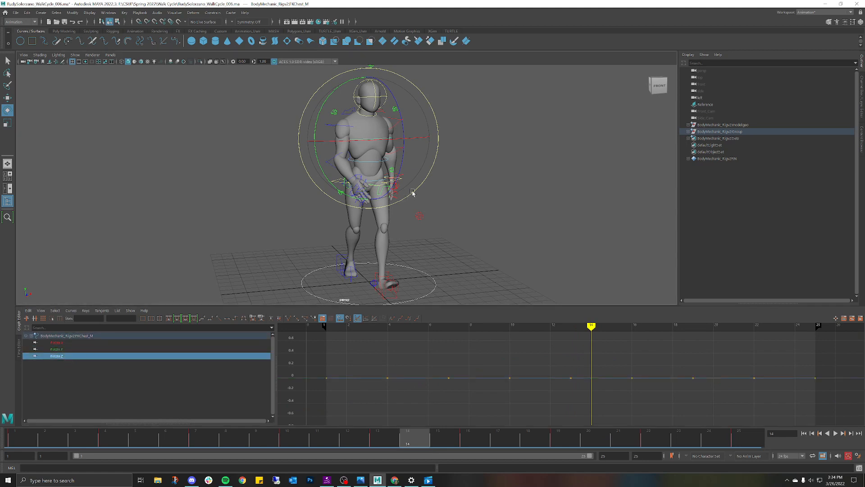
pyautogui.click(427, 150)
pyautogui.click(372, 163)
pyautogui.click(83, 343)
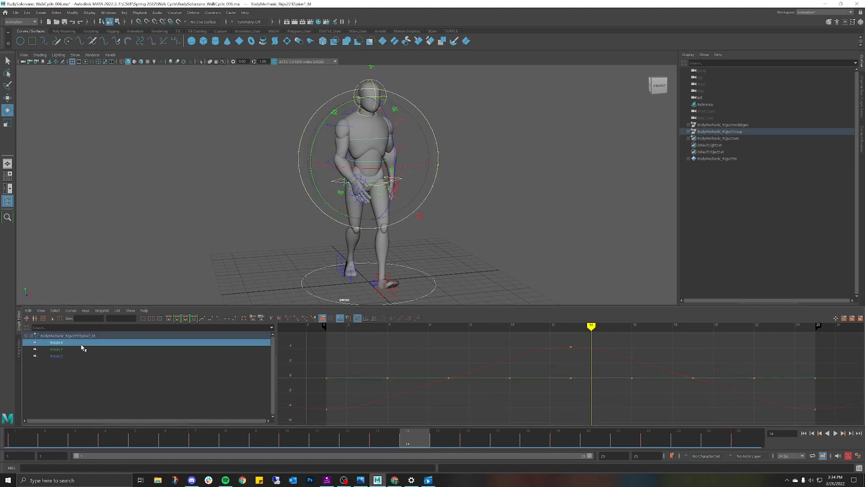
# Deselect the spine control and play back the walk cycle with the upper body in view
pyautogui.click(511, 158)
pyautogui.keyDown('alt'); pyautogui.moveTo(460, 116); pyautogui.dragTo(488, 143, button='middle'); pyautogui.keyUp('alt')
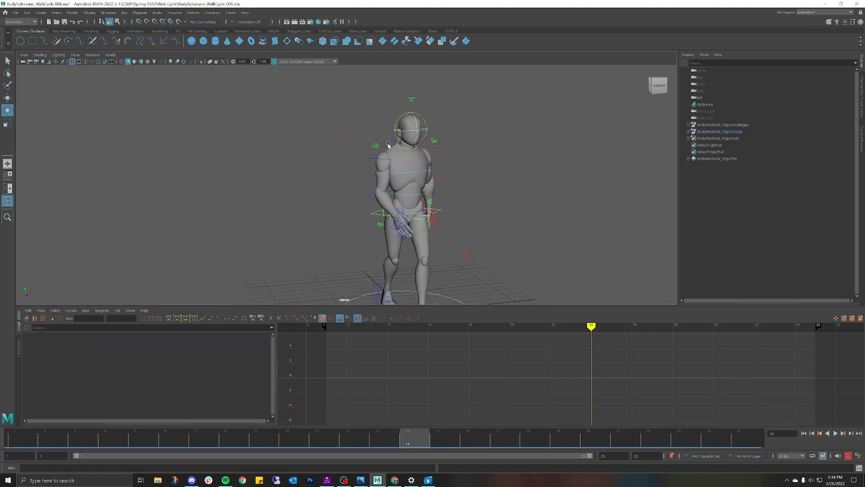
pyautogui.hotkey('alt', 'v')
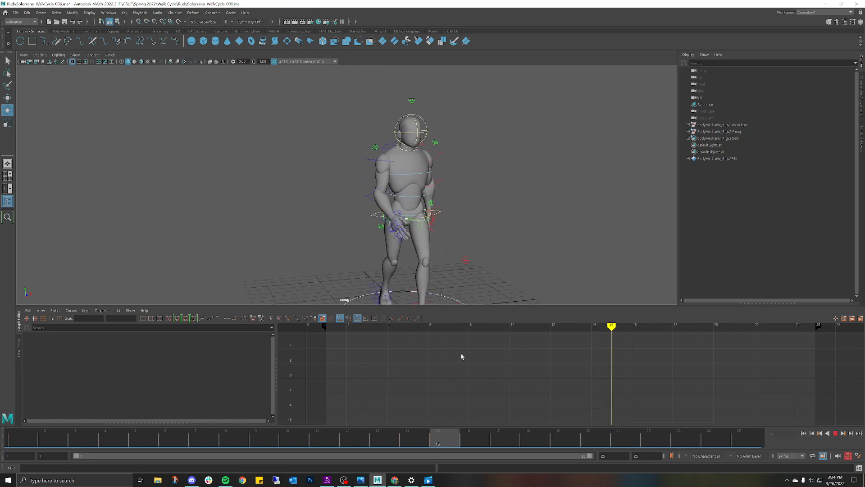
pyautogui.hotkey('alt', 'v')
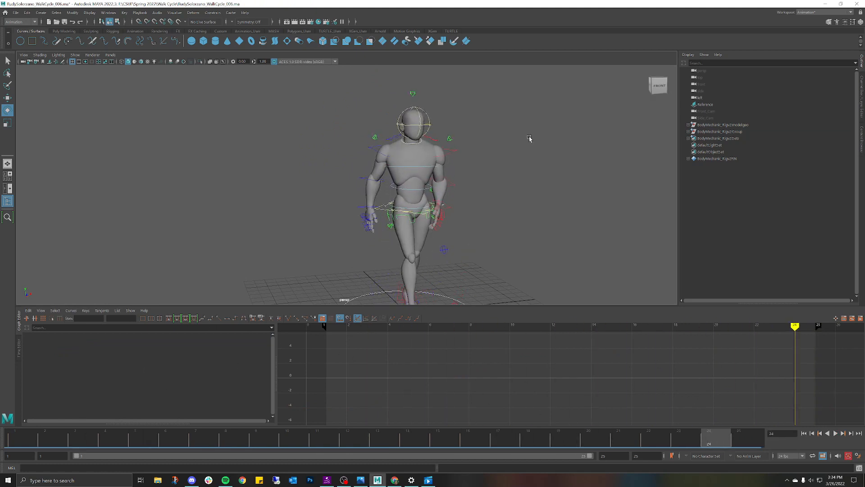
# Select the FKScapula_R control and examine its Translate X, Y, Z and Rotate X, Y curves one by one
pyautogui.click(391, 138)
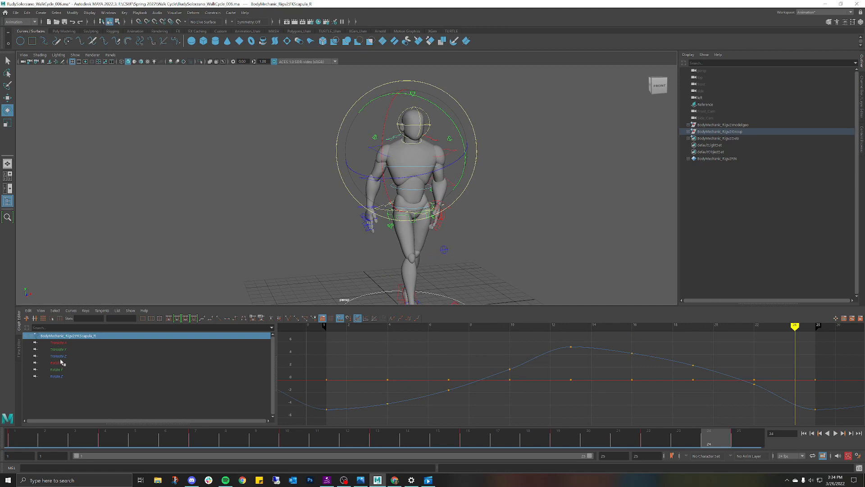
pyautogui.click(57, 343)
pyautogui.click(60, 349)
pyautogui.click(62, 357)
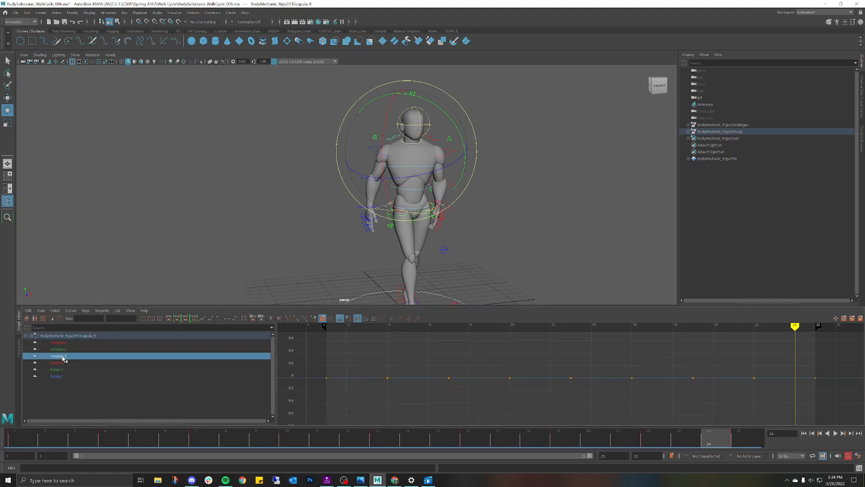
pyautogui.click(61, 364)
pyautogui.click(66, 370)
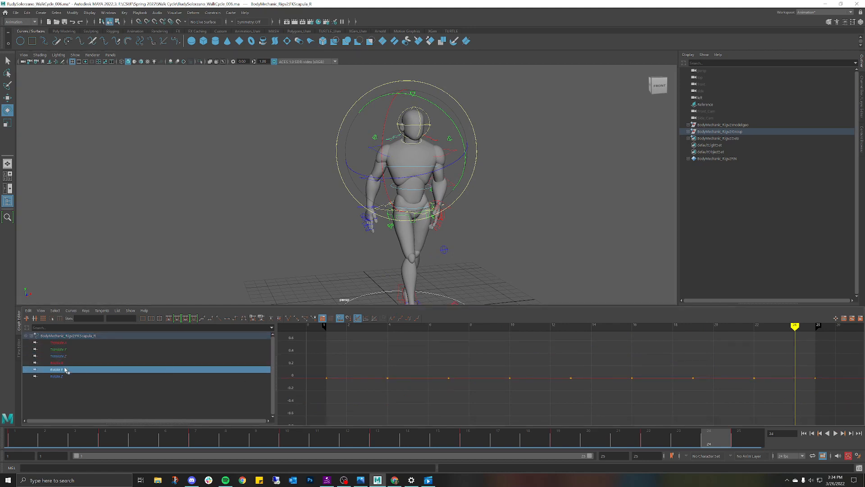
# Delete the key at frame 10 from the FKScapula_R control's Rotate Z curve
pyautogui.click(82, 376)
pyautogui.keyDown('alt'); pyautogui.moveTo(570, 373); pyautogui.dragTo(452, 381, button='middle'); pyautogui.keyUp('alt')
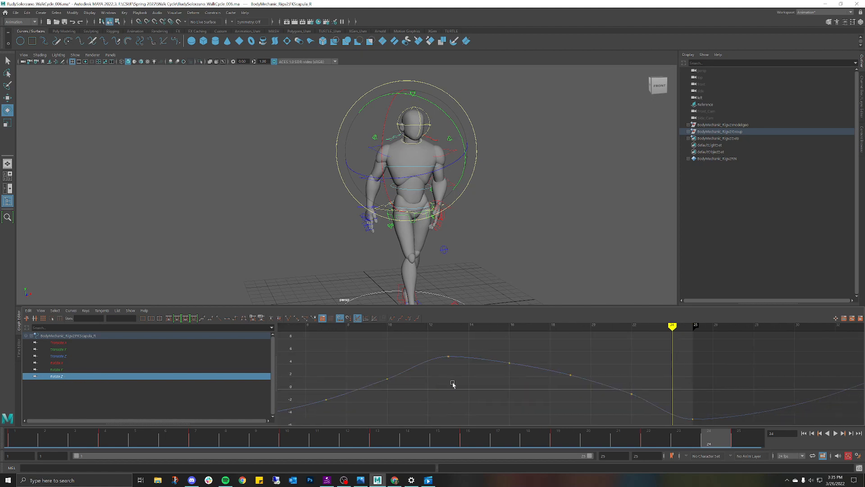
pyautogui.scroll(-6, 464, 382)
pyautogui.keyDown('alt'); pyautogui.moveTo(514, 377); pyautogui.dragTo(511, 369, button='middle'); pyautogui.keyUp('alt')
pyautogui.scroll(2, 559, 367)
pyautogui.moveTo(668, 366)
pyautogui.keyDown('alt'); pyautogui.mouseDown(button='middle')
pyautogui.moveTo(656, 365)
pyautogui.moveTo(684, 369)
pyautogui.mouseUp(button='middle'); pyautogui.keyUp('alt')
pyautogui.scroll(3, 518, 369)
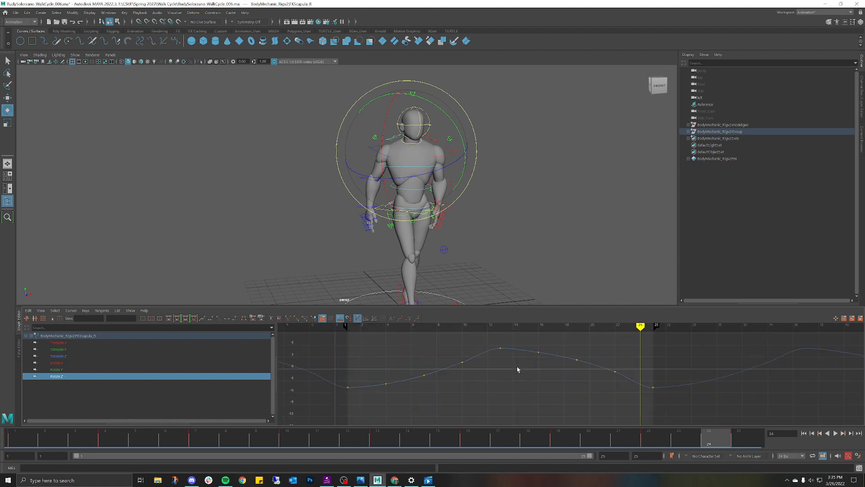
pyautogui.click(462, 326)
pyautogui.keyDown('alt'); pyautogui.moveTo(513, 242); pyautogui.dragTo(498, 236); pyautogui.keyUp('alt')
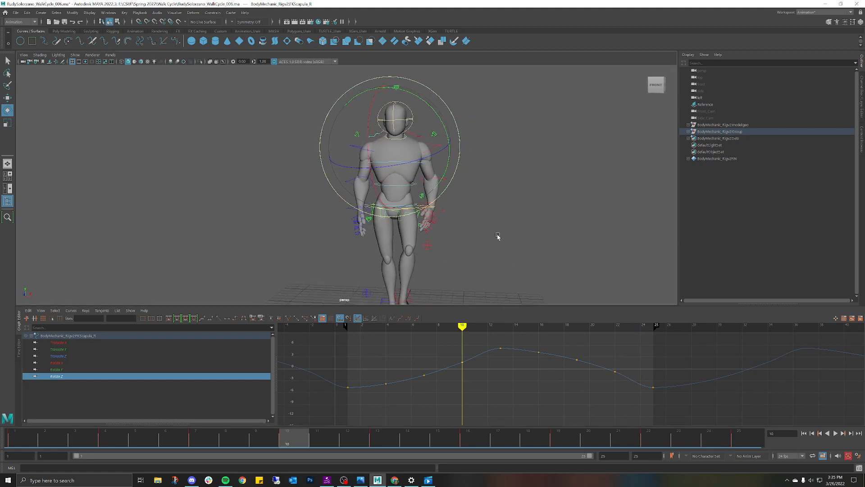
pyautogui.moveTo(464, 370); pyautogui.dragTo(464, 370)
pyautogui.press('Delete')
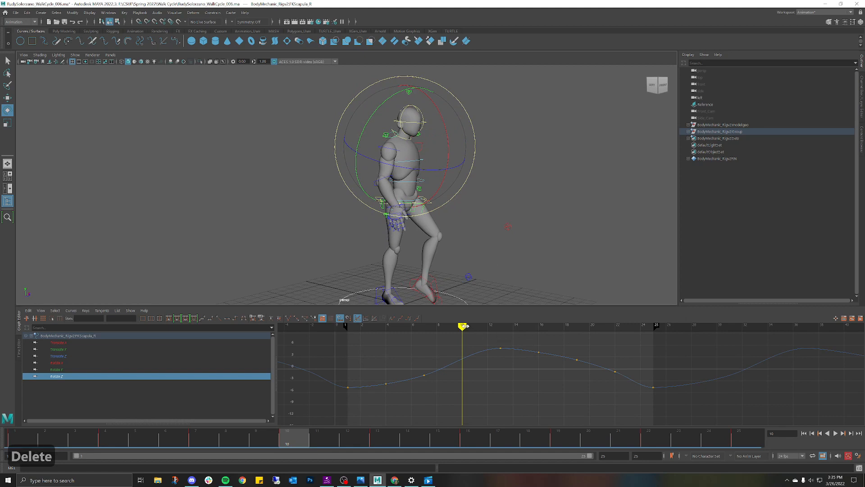
# Play back the shoulder motion and delete the key at frame 22 from FKScapula_R's Rotate Z curve
pyautogui.hotkey('alt', 'v')
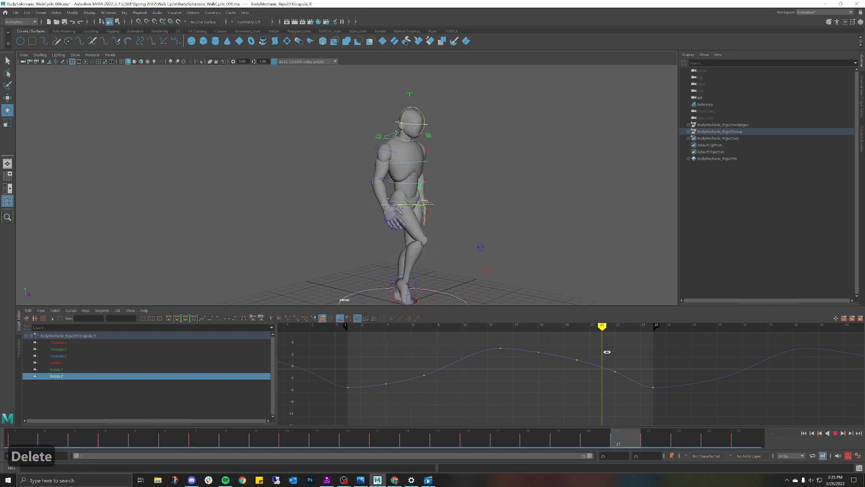
pyautogui.hotkey('alt', 'v')
pyautogui.moveTo(618, 377); pyautogui.dragTo(619, 381)
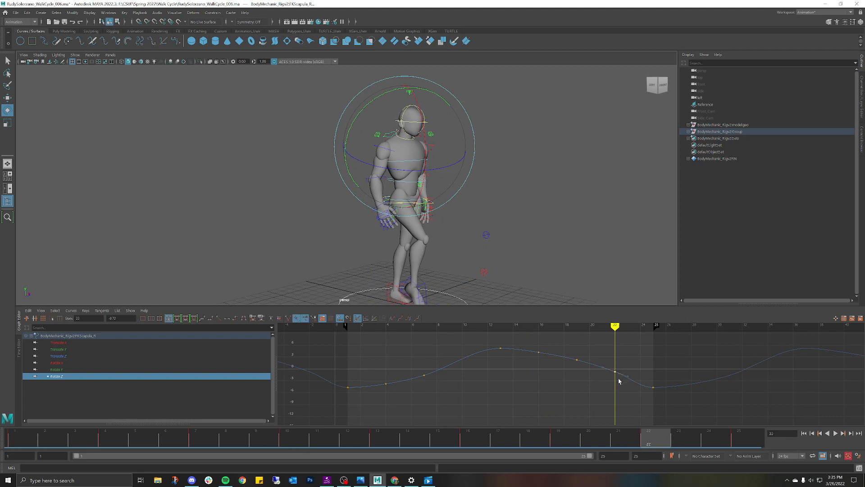
pyautogui.press('Delete')
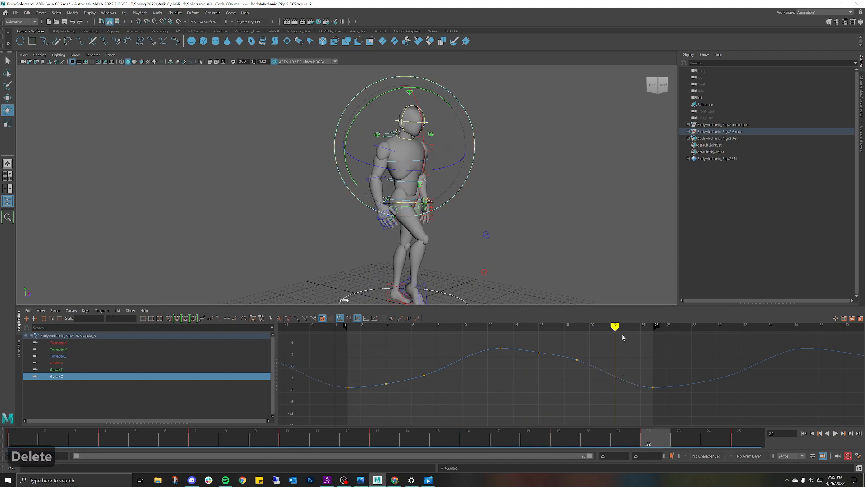
# Delete the key at frame 16 from the FKScapula_R control's Rotate Z curve
pyautogui.moveTo(612, 328)
pyautogui.mouseDown()
pyautogui.moveTo(539, 328)
pyautogui.moveTo(543, 361)
pyautogui.mouseUp()
pyautogui.keyDown('alt'); pyautogui.moveTo(520, 243); pyautogui.dragTo(507, 246); pyautogui.keyUp('alt')
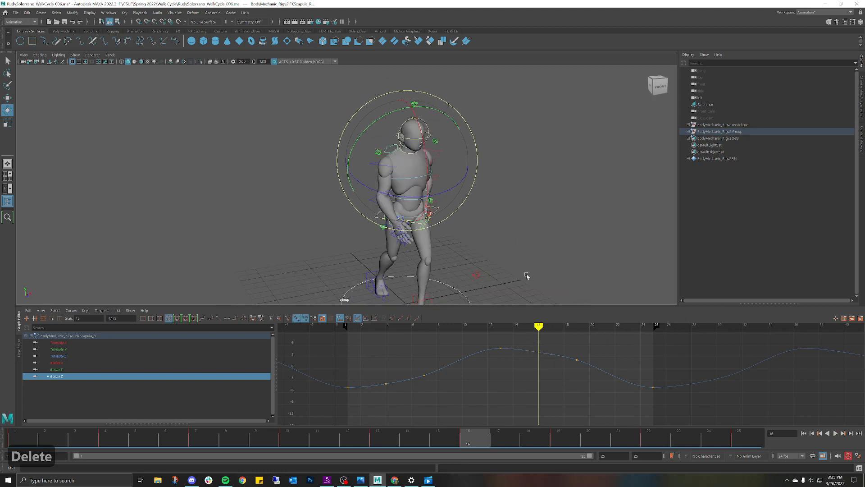
pyautogui.press('Delete')
pyautogui.click(537, 349)
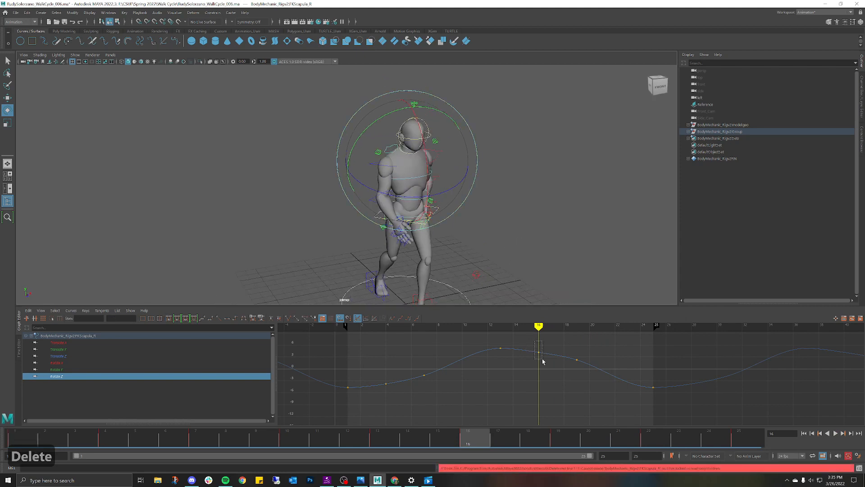
pyautogui.moveTo(542, 360); pyautogui.dragTo(542, 361)
pyautogui.press('Delete')
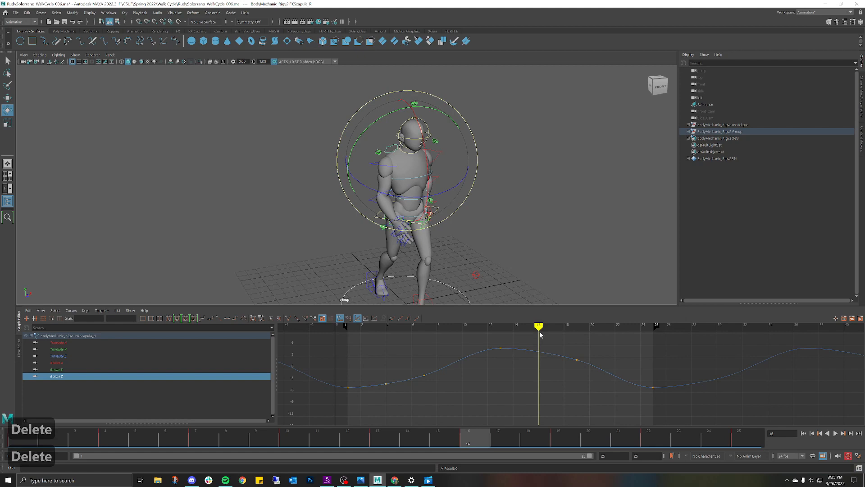
# Scrub to frame 10, deselect the scapula control and check the shoulder pose from the front up to frame 13
pyautogui.moveTo(538, 325); pyautogui.dragTo(462, 327)
pyautogui.scroll(-5, 550, 379)
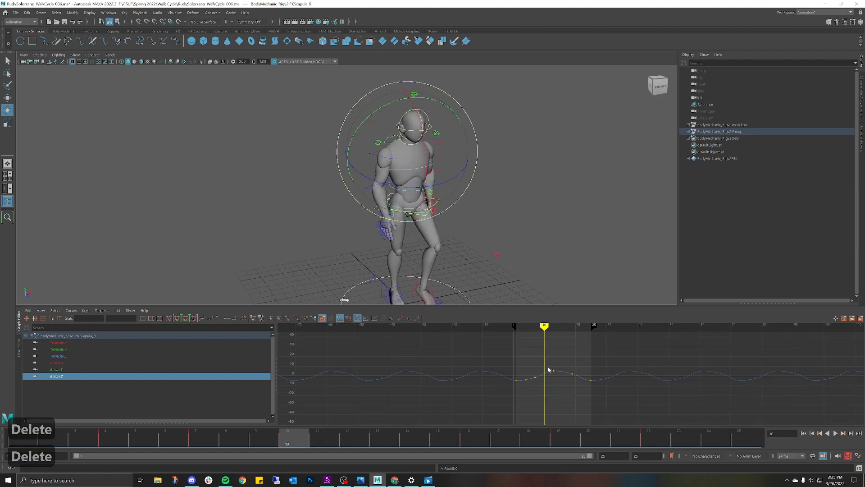
pyautogui.scroll(5, 548, 369)
pyautogui.click(510, 231)
pyautogui.keyDown('alt'); pyautogui.moveTo(492, 203); pyautogui.dragTo(473, 184); pyautogui.keyUp('alt')
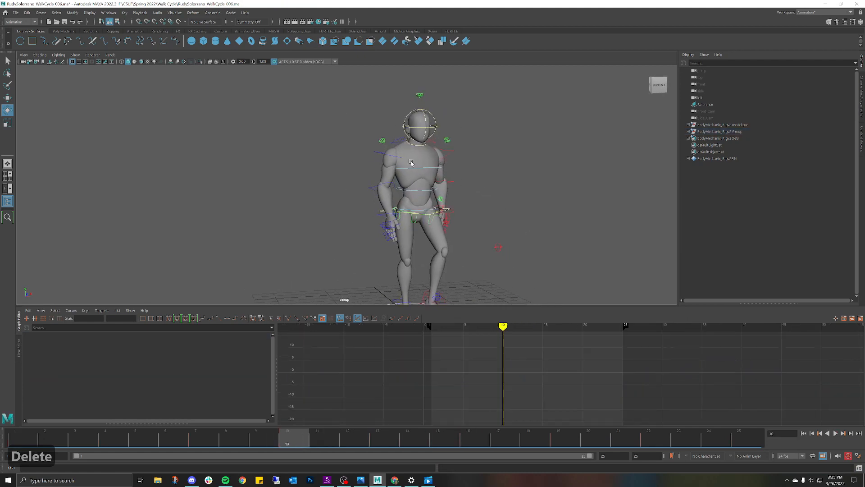
pyautogui.moveTo(321, 436); pyautogui.dragTo(382, 361)
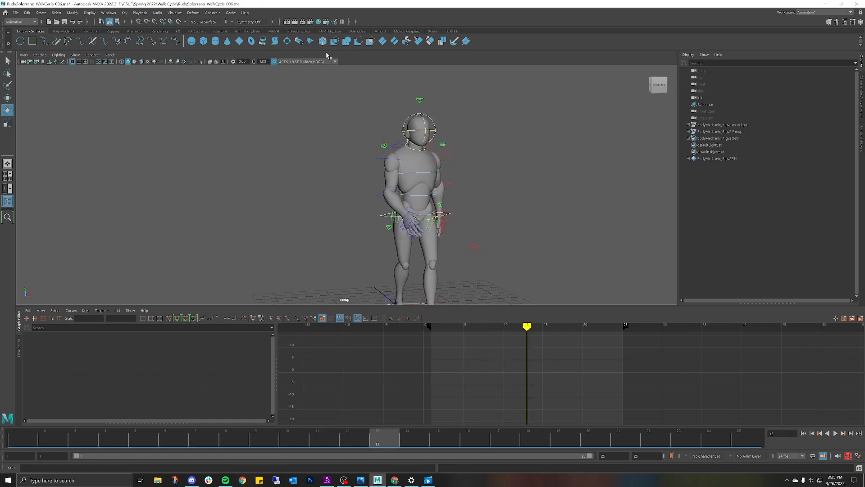
# Reselect the FKScapula_R control and examine its individual translate and rotate curves
pyautogui.click(396, 145)
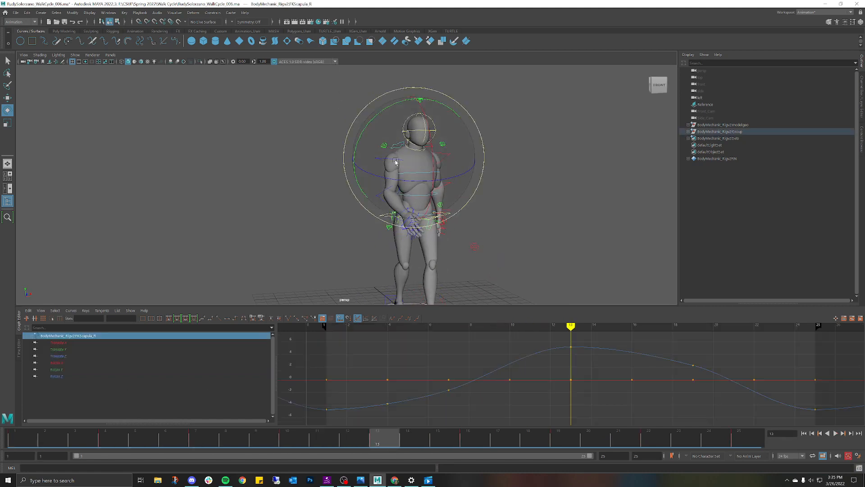
pyautogui.click(65, 356)
pyautogui.press('Down')
pyautogui.press('Down')
pyautogui.press('Down')
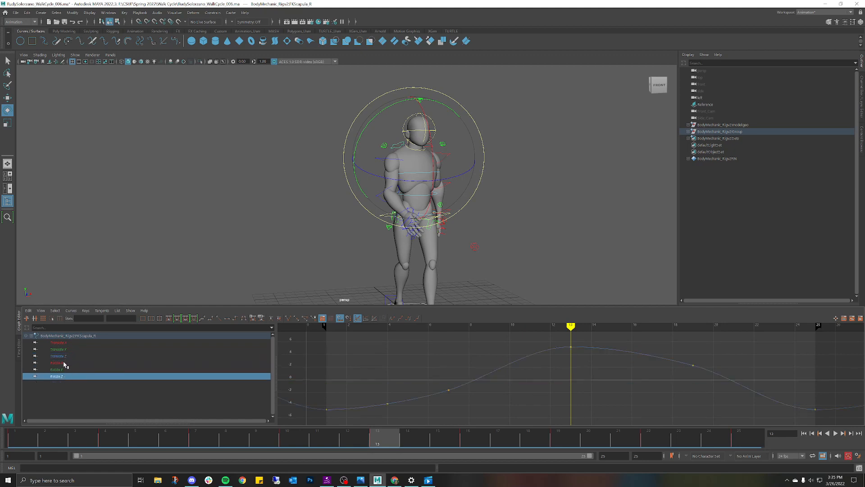
pyautogui.click(64, 357)
pyautogui.click(62, 350)
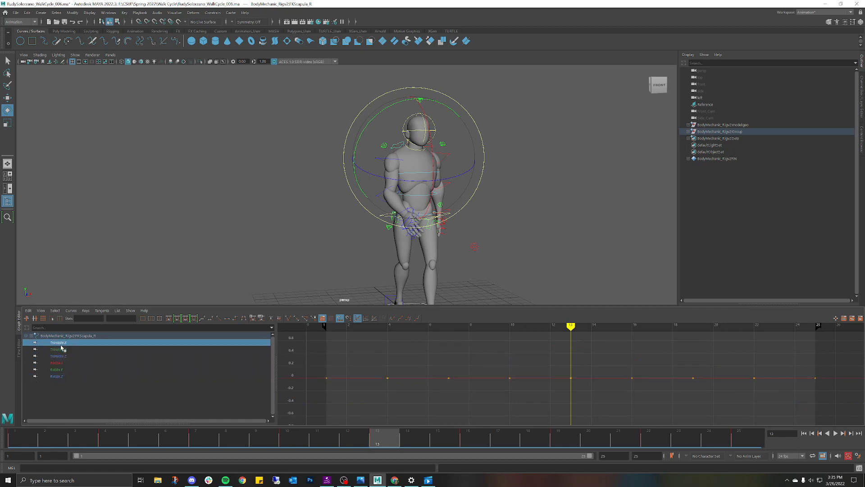
# Select the FKShoulder_R control and isolate its Rotate Z curve
pyautogui.click(253, 167)
pyautogui.click(398, 163)
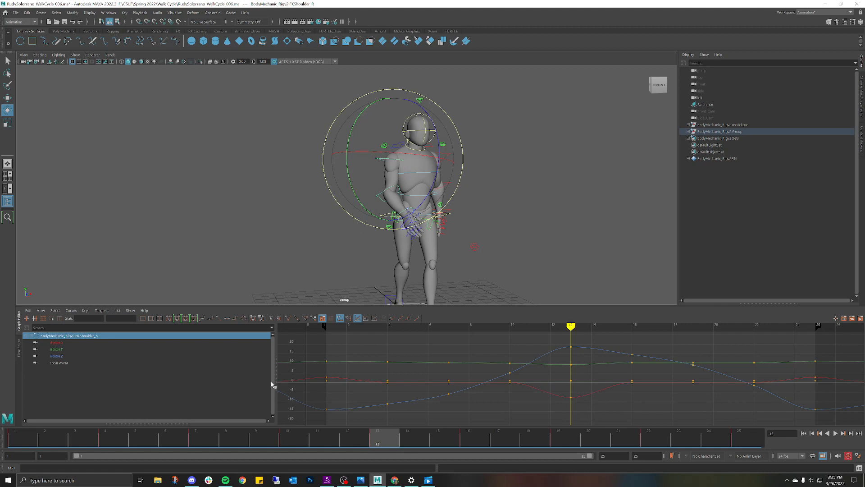
pyautogui.click(63, 357)
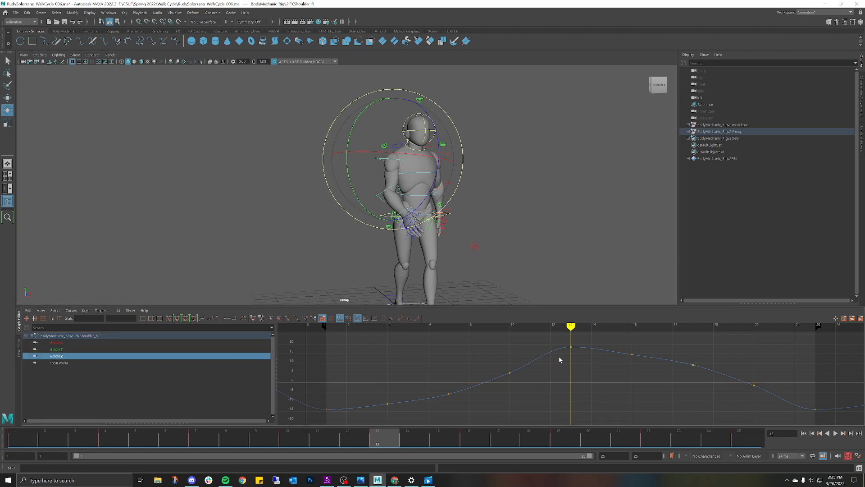
# Try deleting the key at frame 10 from FKShoulder_R's Rotate Z curve and undo the deletion
pyautogui.scroll(-3, 554, 356)
pyautogui.moveTo(551, 326); pyautogui.dragTo(511, 327)
pyautogui.moveTo(504, 369); pyautogui.dragTo(513, 388)
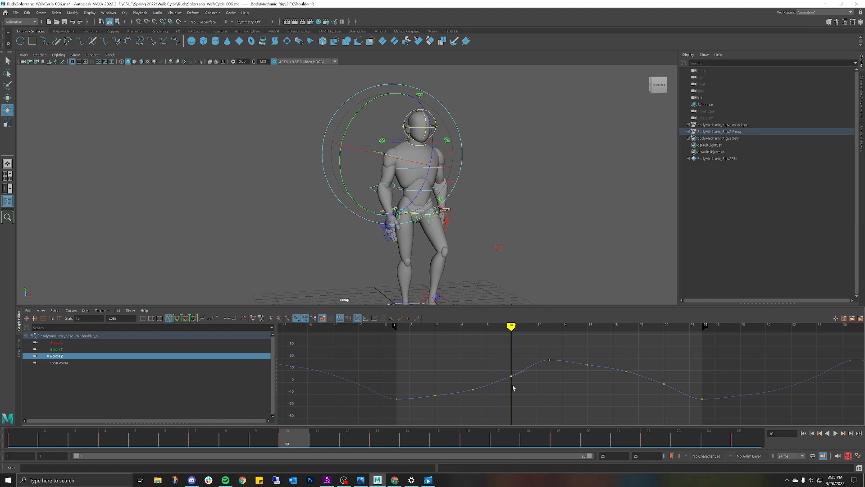
pyautogui.press('Delete')
pyautogui.hotkey('ctrl', 'z')
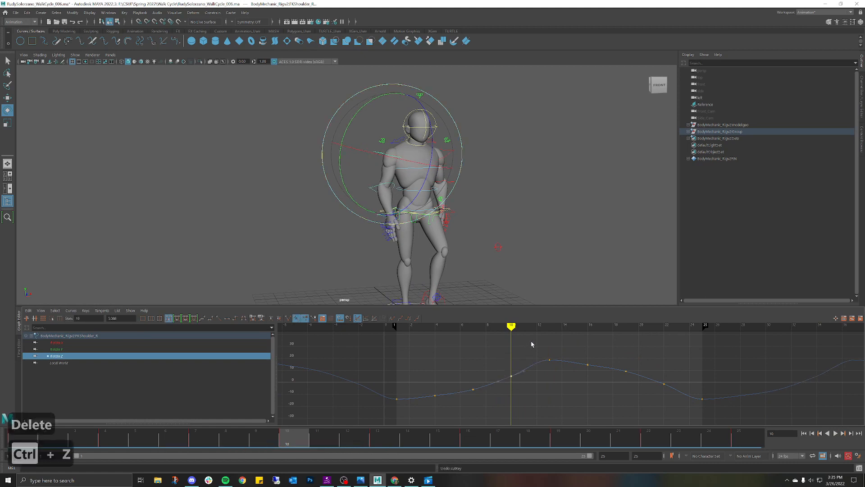
# Play back and scrub the arm swing, and delete the key at frame 16 from FKShoulder_R's Rotate Z curve
pyautogui.hotkey('alt', 'v')
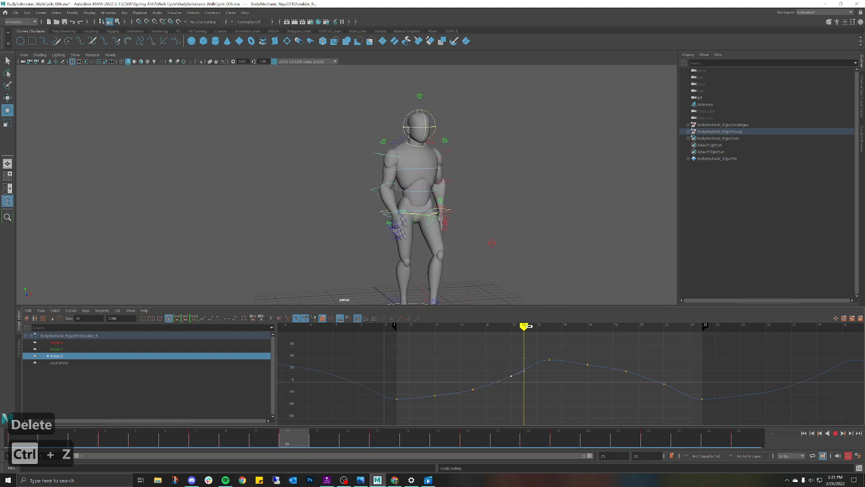
pyautogui.moveTo(434, 326); pyautogui.dragTo(626, 327)
pyautogui.scroll(-5, 642, 367)
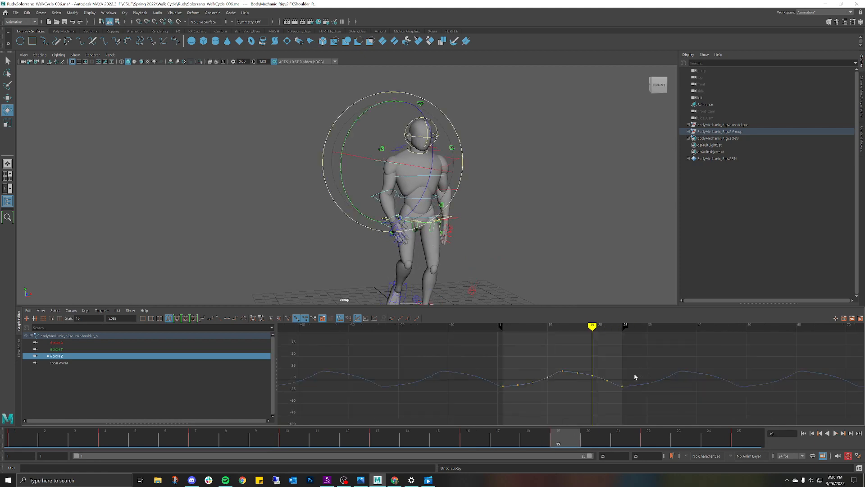
pyautogui.scroll(3, 632, 376)
pyautogui.moveTo(602, 328); pyautogui.dragTo(582, 331)
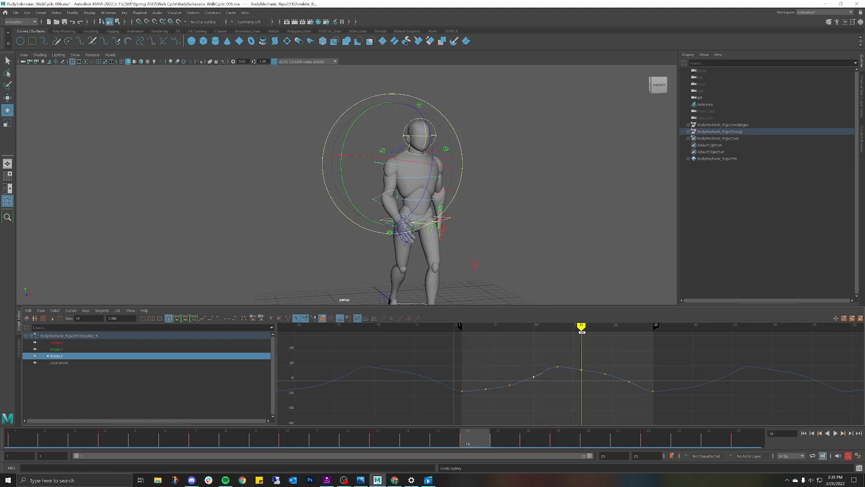
pyautogui.press('Delete')
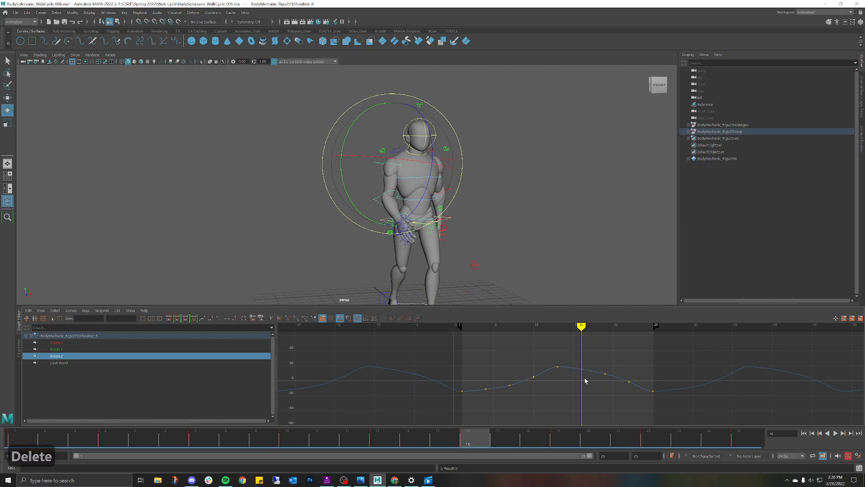
# Delete the keys at frames 4, 22 and 10 from FKShoulder_R's Rotate Z curve
pyautogui.moveTo(582, 328); pyautogui.dragTo(484, 342)
pyautogui.moveTo(480, 380); pyautogui.dragTo(487, 396)
pyautogui.press('Delete')
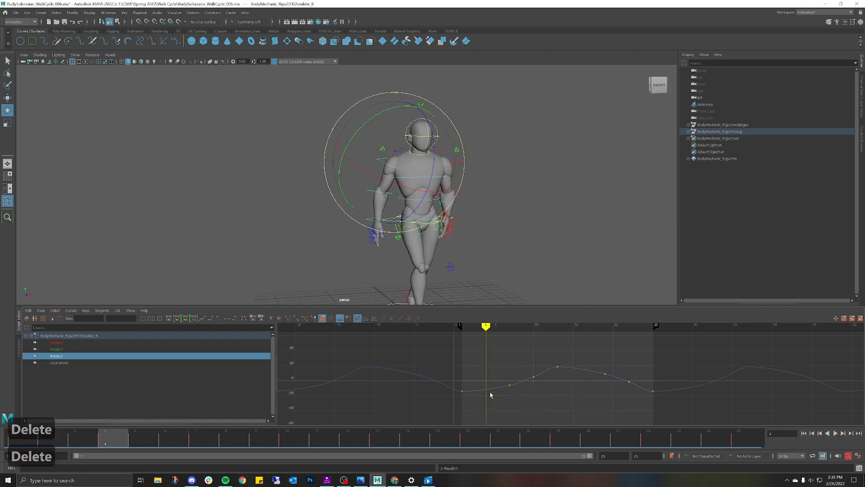
pyautogui.moveTo(488, 332); pyautogui.dragTo(628, 360)
pyautogui.press('Delete')
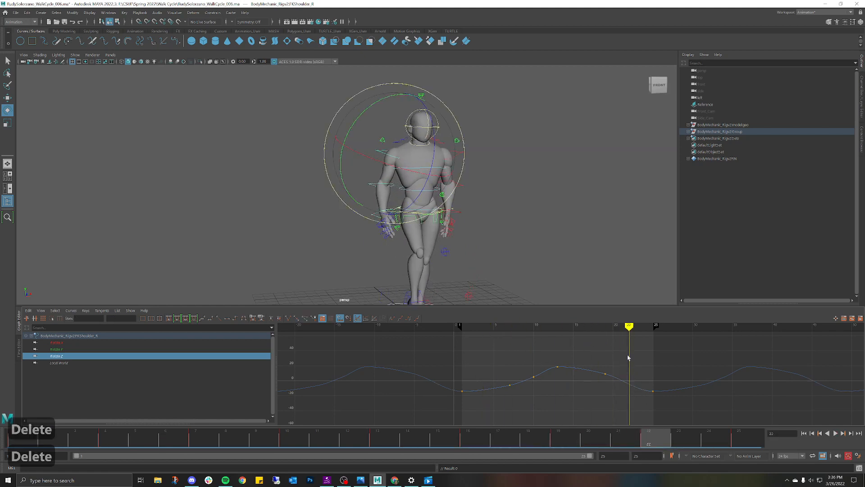
pyautogui.moveTo(627, 328); pyautogui.dragTo(534, 325)
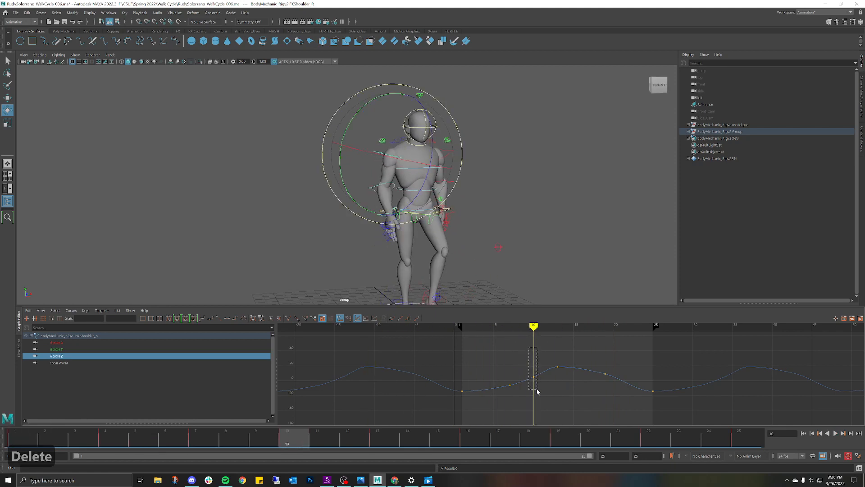
pyautogui.moveTo(538, 391); pyautogui.dragTo(537, 391)
pyautogui.press('Delete')
# Play back the walk cycle from the front and the side to check the right arm swing
pyautogui.hotkey('alt', 'v')
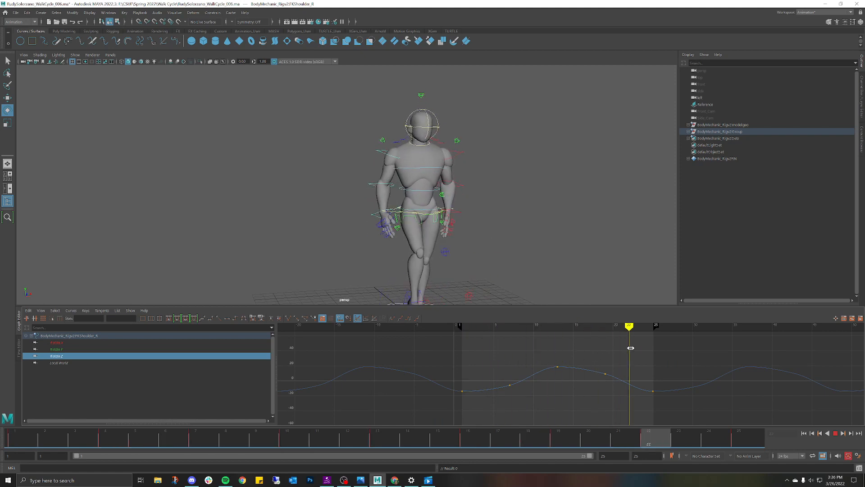
pyautogui.hotkey('alt', 'v')
pyautogui.keyDown('alt'); pyautogui.moveTo(494, 237); pyautogui.dragTo(514, 220); pyautogui.keyUp('alt')
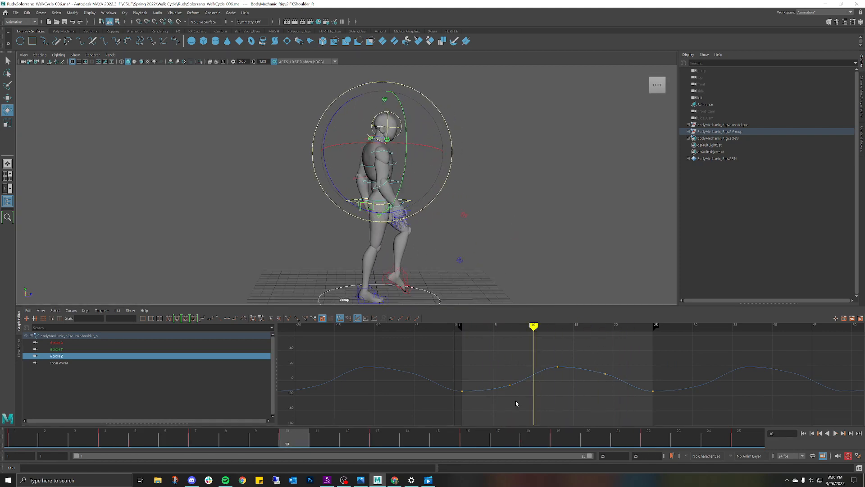
pyautogui.hotkey('alt', 'v')
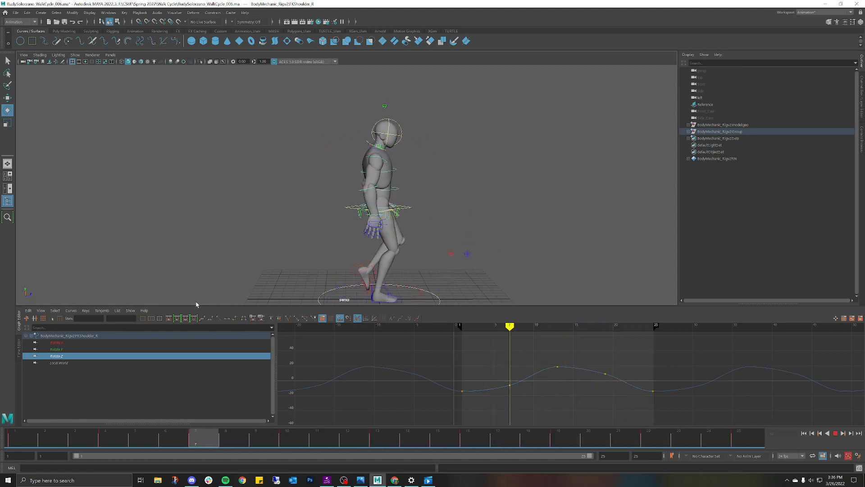
pyautogui.press('Escape')
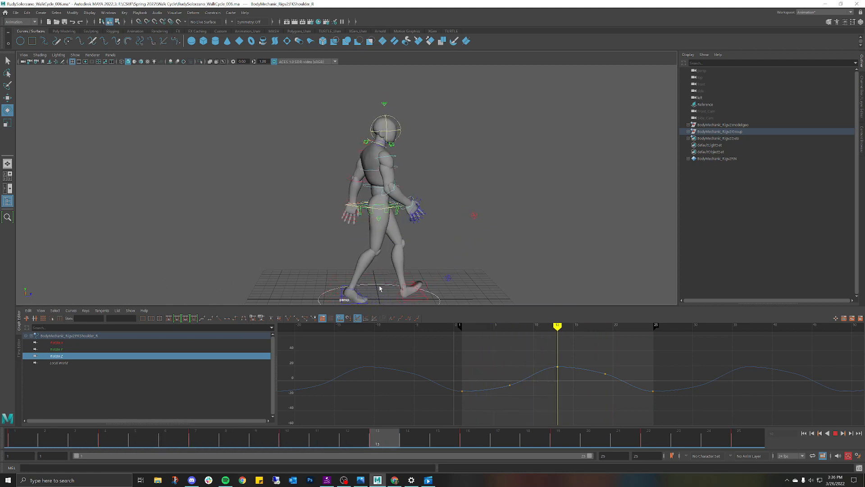
# Select the FKElbow_R control and rotate the forearm back at frame 10, bringing its Rotate Z to about -2
pyautogui.click(443, 171)
pyautogui.click(397, 190)
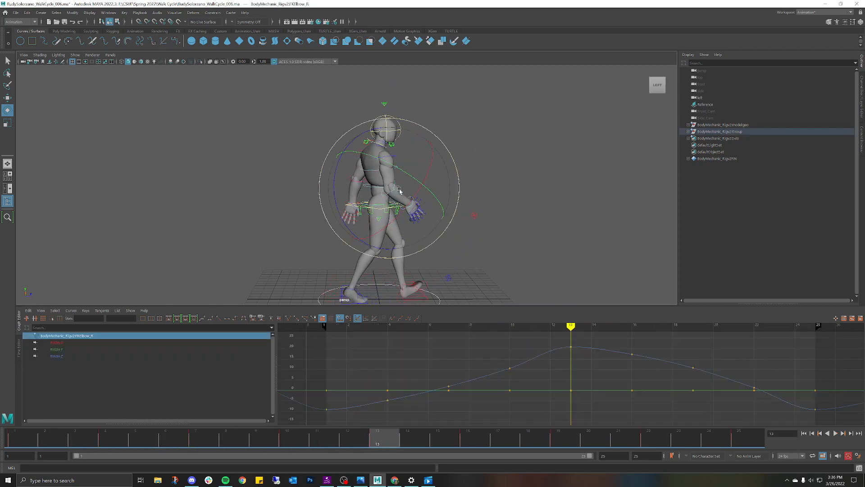
pyautogui.keyDown('alt'); pyautogui.moveTo(453, 281); pyautogui.dragTo(494, 181); pyautogui.keyUp('alt')
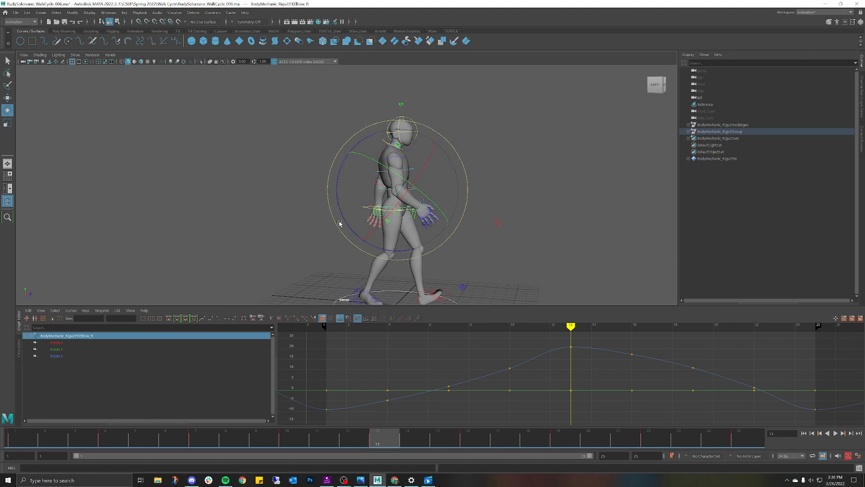
pyautogui.click(492, 152)
pyautogui.click(404, 190)
pyautogui.moveTo(386, 441); pyautogui.dragTo(301, 429)
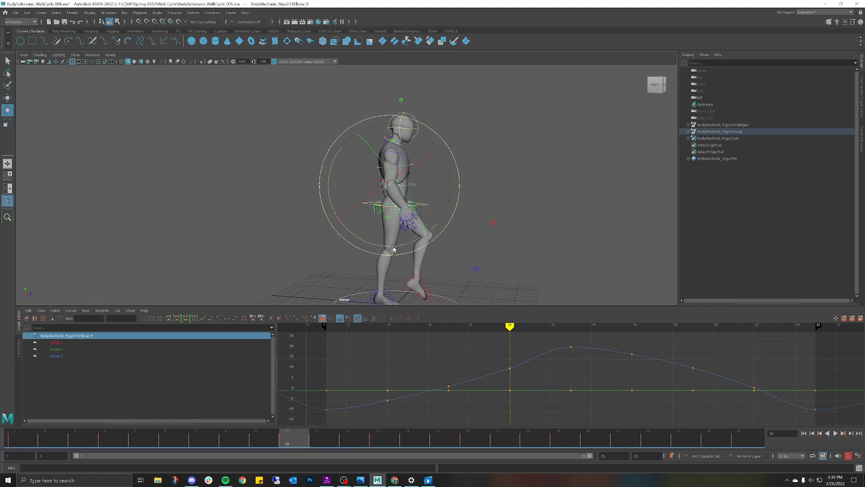
pyautogui.moveTo(383, 247); pyautogui.dragTo(371, 247)
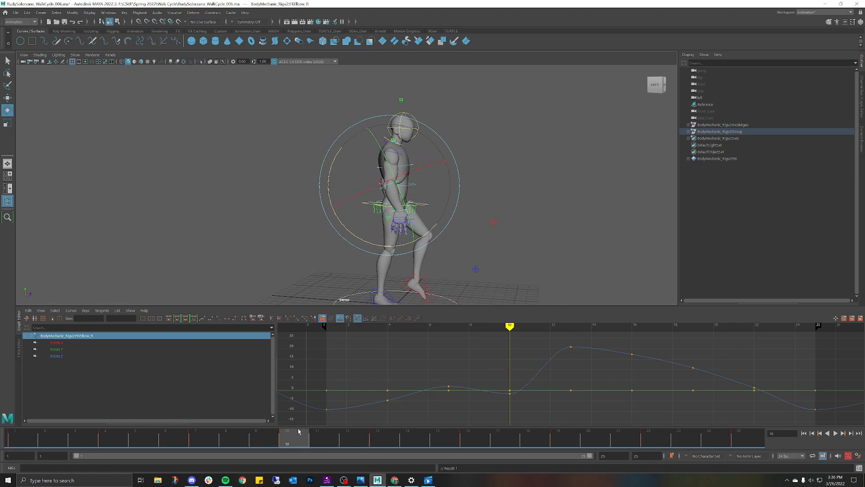
# Rotate the FKElbow_R control further back to a Rotate Z of about -8 at frame 7 and about -11 at frame 4
pyautogui.moveTo(298, 431); pyautogui.dragTo(196, 438)
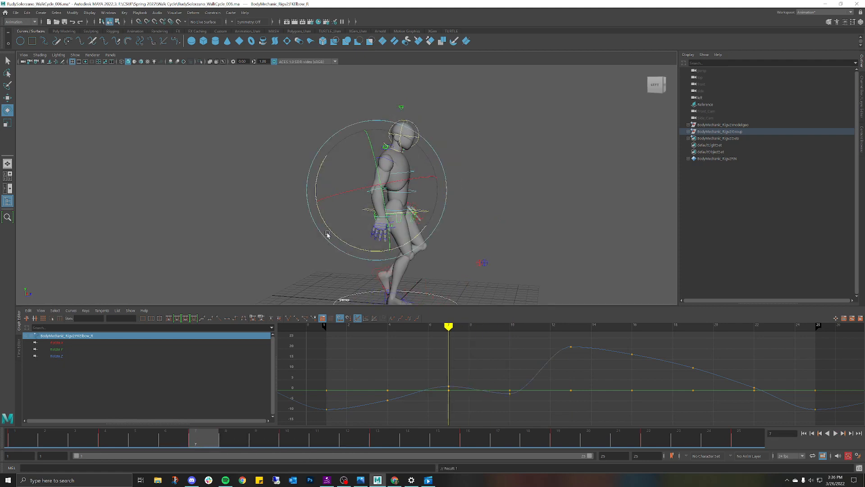
pyautogui.moveTo(328, 235)
pyautogui.mouseDown()
pyautogui.moveTo(325, 226)
pyautogui.moveTo(323, 250)
pyautogui.mouseUp()
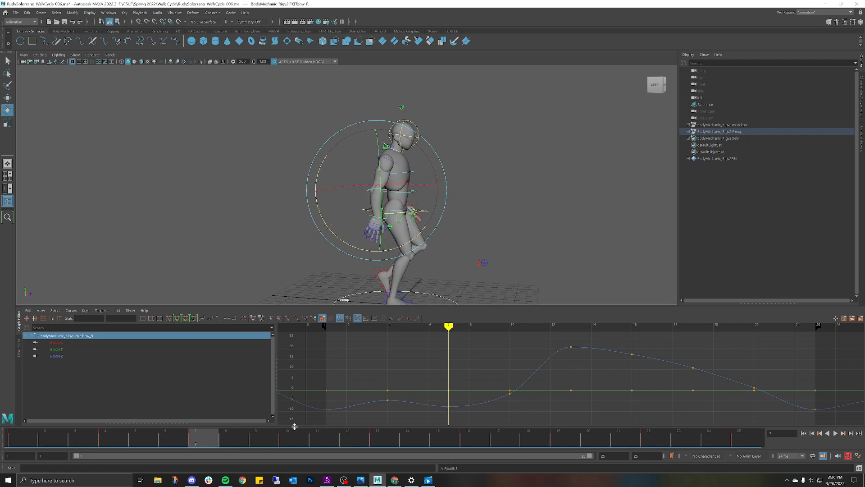
pyautogui.moveTo(209, 436); pyautogui.dragTo(119, 436)
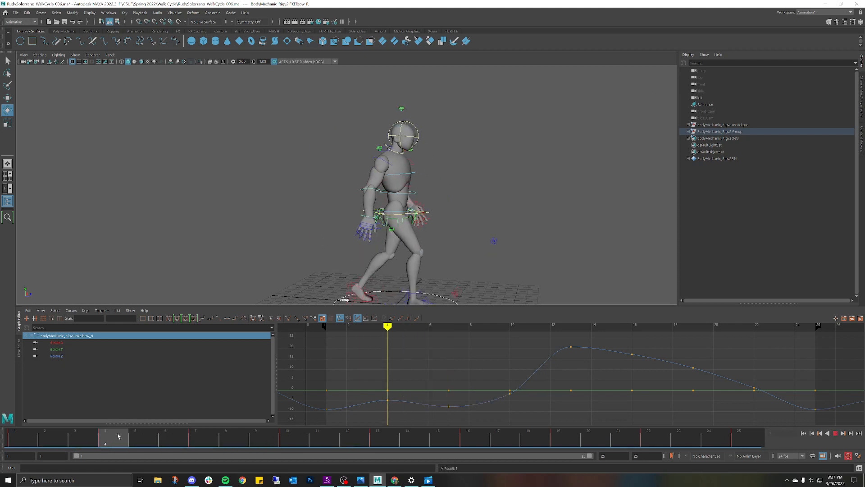
pyautogui.moveTo(328, 238); pyautogui.dragTo(324, 229)
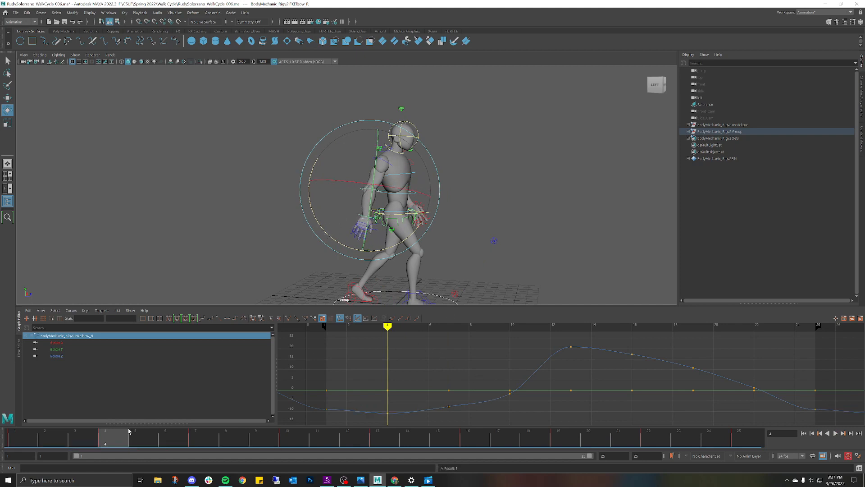
# Play back the elbow motion, lower FKElbow_R's Rotate Z to about 16 at frame 13 and check the frames after it
pyautogui.hotkey('alt', 'v')
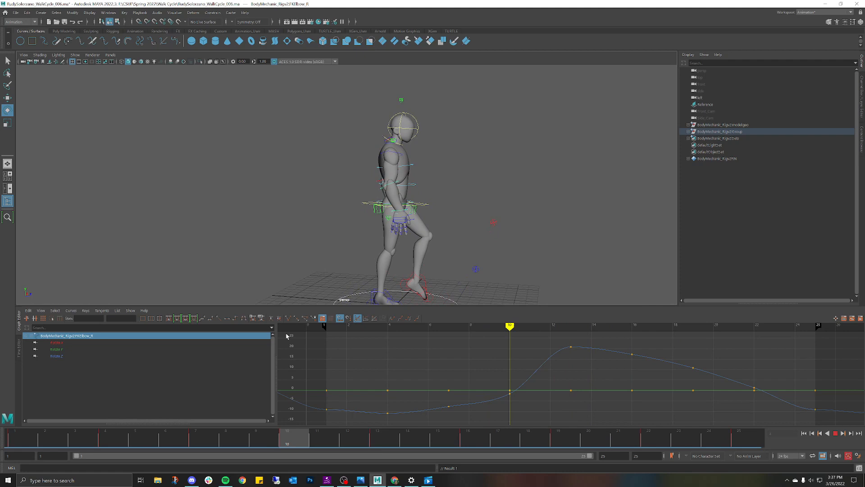
pyautogui.press('Escape')
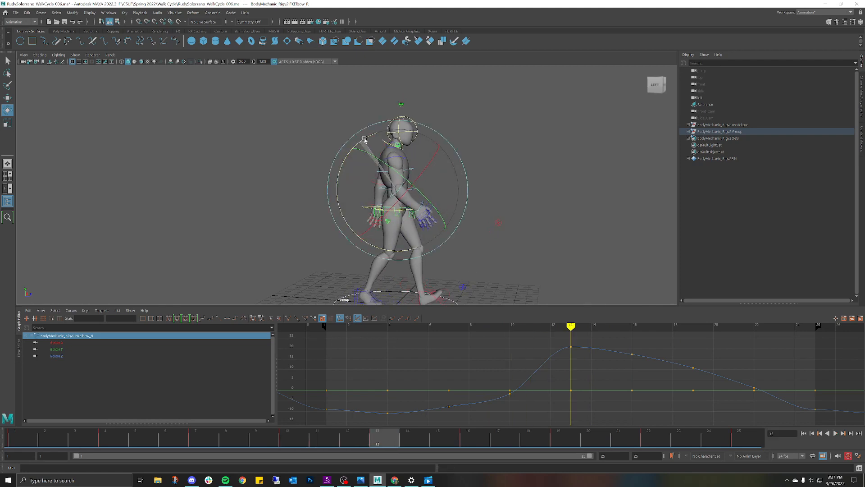
pyautogui.moveTo(365, 138); pyautogui.dragTo(370, 135)
pyautogui.moveTo(385, 435); pyautogui.dragTo(559, 394)
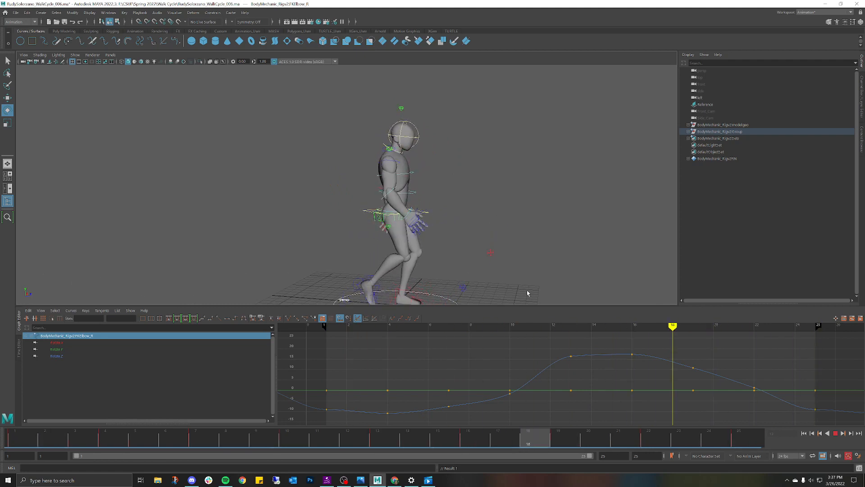
# Isolate FKElbow_R's Rotate Z curve, play back the elbow motion and delete the curve's key at frame 7
pyautogui.click(56, 356)
pyautogui.press('f')
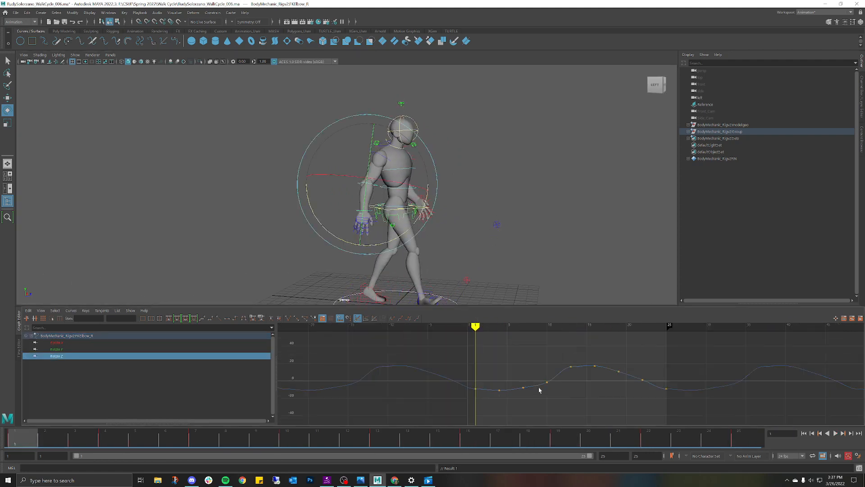
pyautogui.hotkey('alt', 'v')
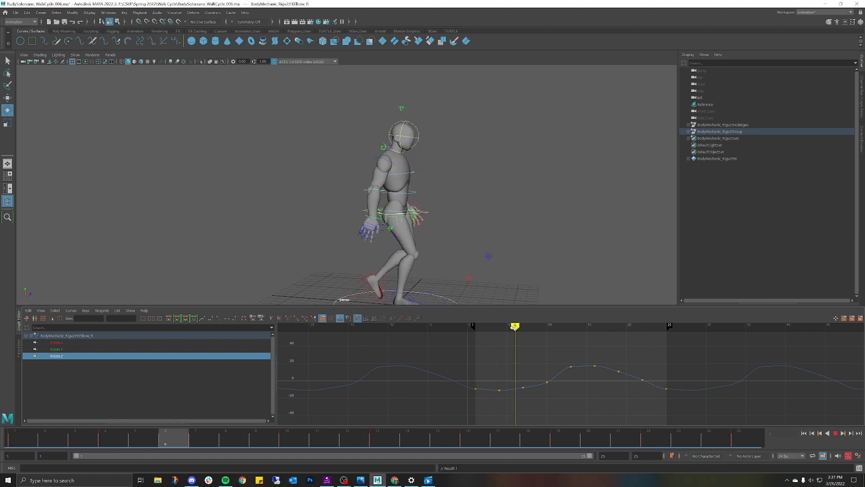
pyautogui.hotkey('alt', 'v')
pyautogui.moveTo(525, 390); pyautogui.dragTo(525, 390)
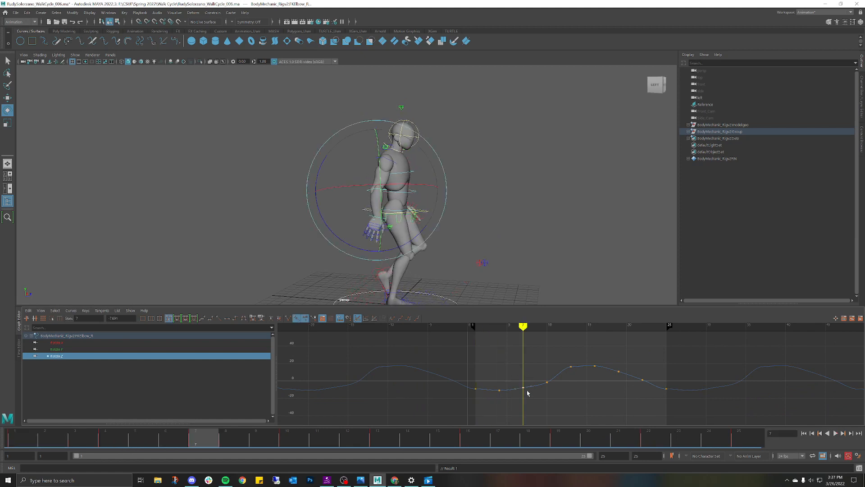
pyautogui.press('Delete')
# Try deleting the Rotate Z key at frame 10, play back the walk and undo that deletion
pyautogui.moveTo(523, 328)
pyautogui.mouseDown()
pyautogui.moveTo(563, 331)
pyautogui.moveTo(547, 331)
pyautogui.mouseUp()
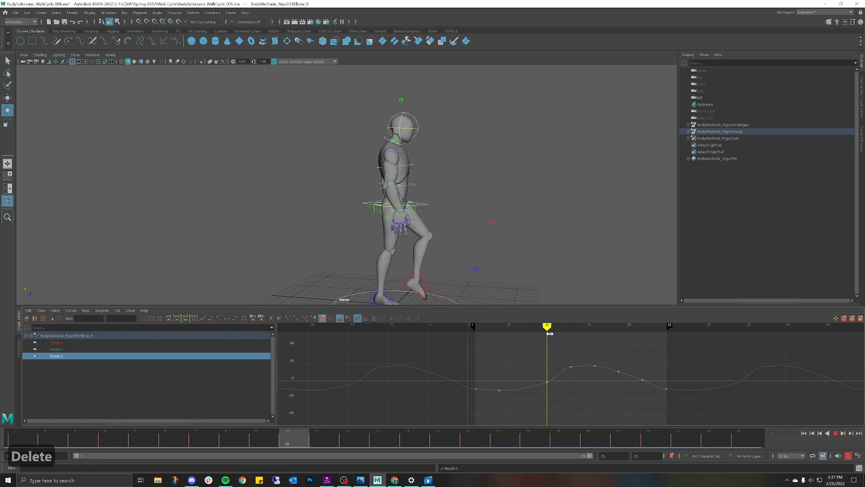
pyautogui.moveTo(539, 372); pyautogui.dragTo(552, 395)
pyautogui.press('Delete')
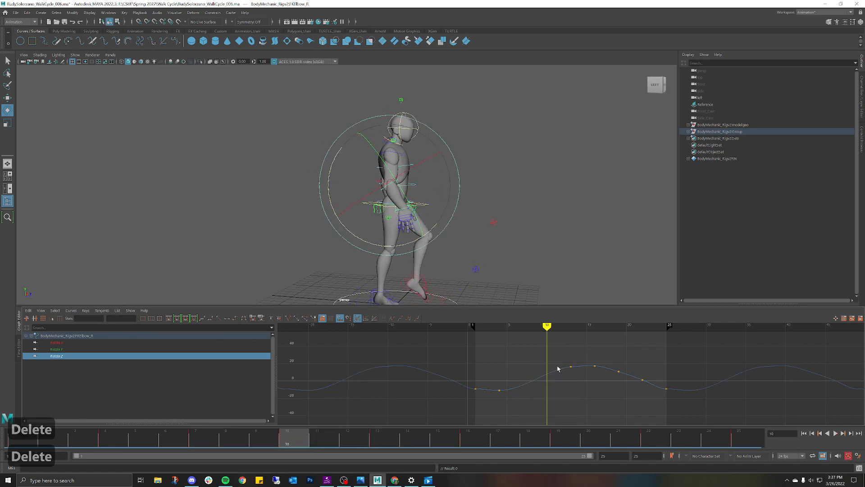
pyautogui.hotkey('alt', 'v')
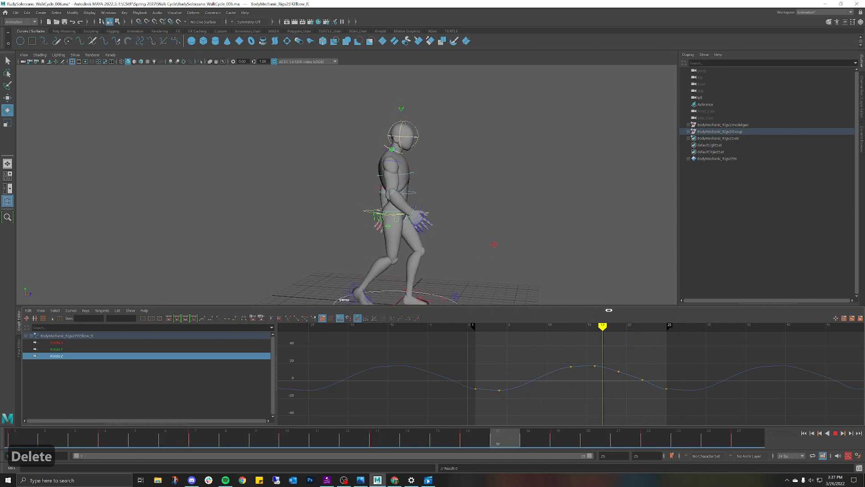
pyautogui.hotkey('alt', 'v')
pyautogui.hotkey('ctrl', 'z')
pyautogui.hotkey('ctrl', 'z')
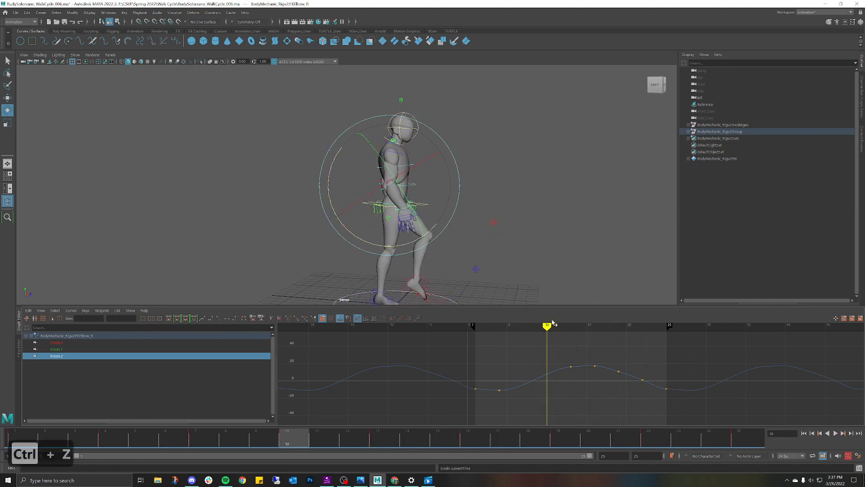
pyautogui.hotkey('ctrl', 'z')
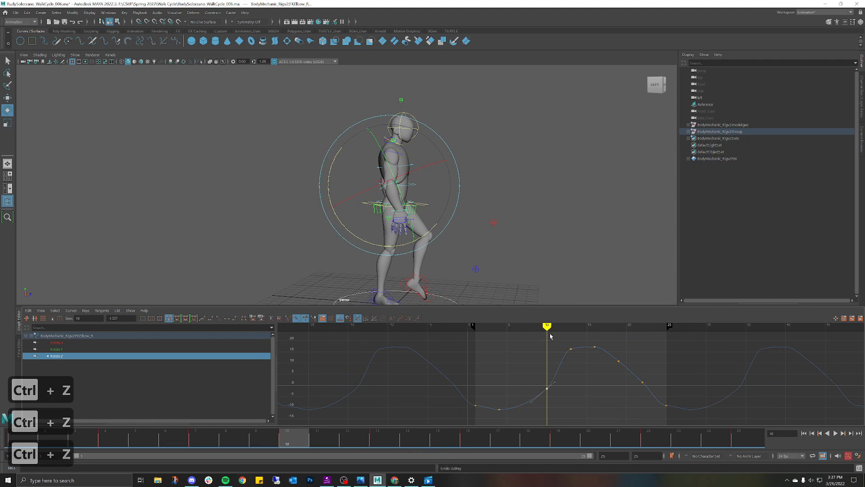
# Lower the elbow's Rotate Z key at frame 13 to about 14 and delete the key at frame 19
pyautogui.hotkey('alt', 'v')
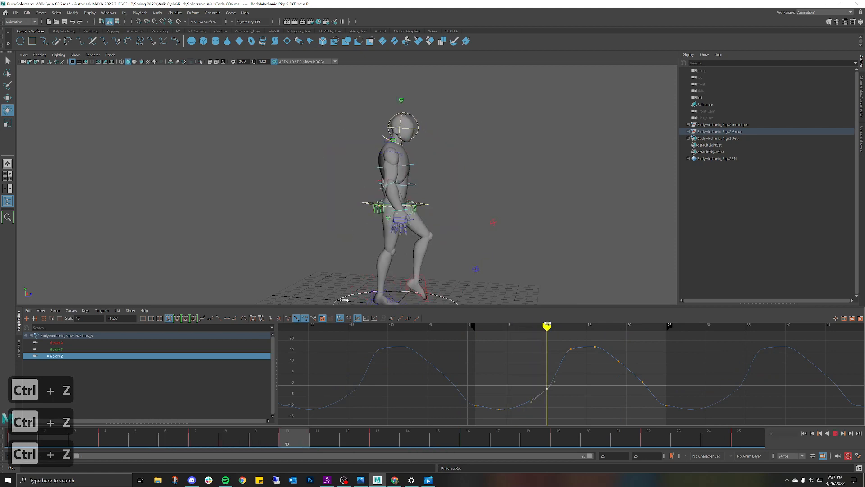
pyautogui.hotkey('alt', 'v')
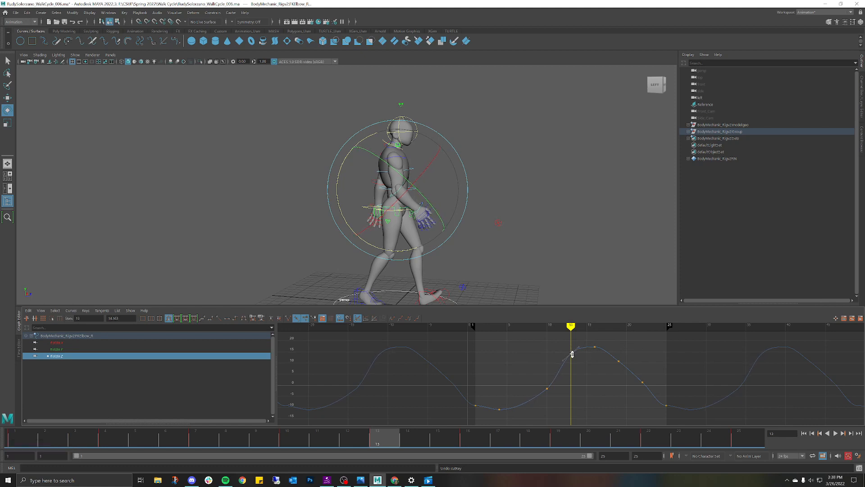
pyautogui.moveTo(570, 327)
pyautogui.mouseDown()
pyautogui.moveTo(532, 325)
pyautogui.moveTo(631, 325)
pyautogui.moveTo(529, 323)
pyautogui.moveTo(619, 326)
pyautogui.moveTo(624, 363)
pyautogui.mouseUp()
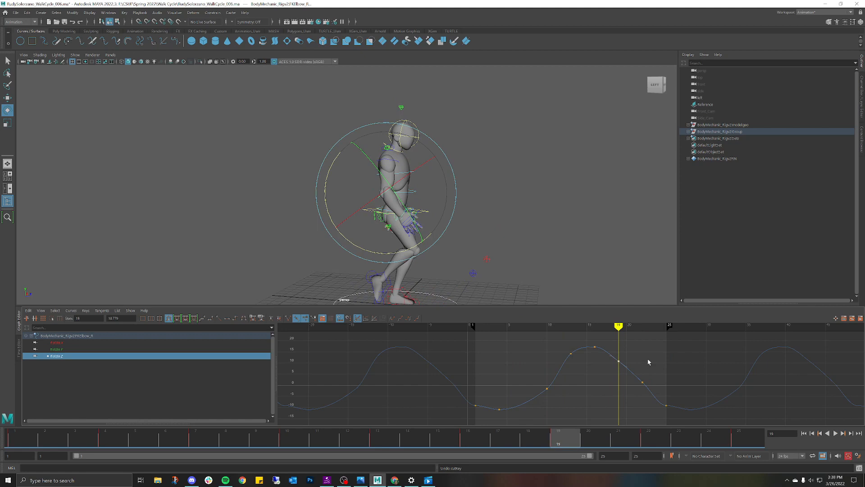
pyautogui.press('Delete')
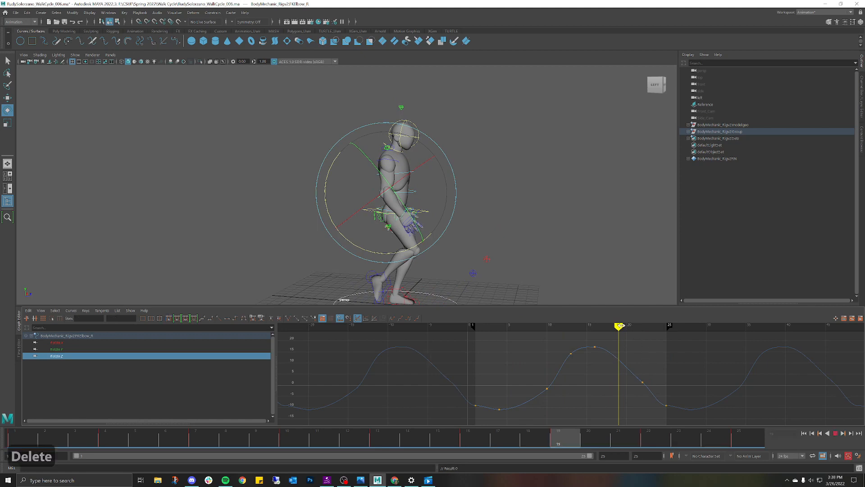
# Break the tangents of the Rotate Z key at frame 25 and raise its incoming handle to follow the descending curve
pyautogui.moveTo(620, 325); pyautogui.dragTo(666, 326)
pyautogui.moveTo(660, 385); pyautogui.dragTo(673, 412)
pyautogui.keyDown('alt'); pyautogui.moveTo(700, 392); pyautogui.dragTo(563, 352, button='middle'); pyautogui.keyUp('alt')
pyautogui.scroll(5, 630, 378)
pyautogui.scroll(4, 555, 383)
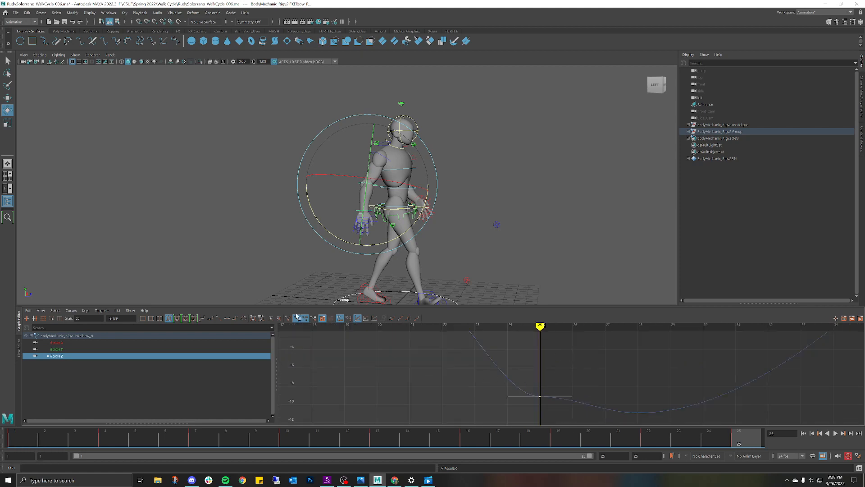
pyautogui.hotkey('alt', 'v')
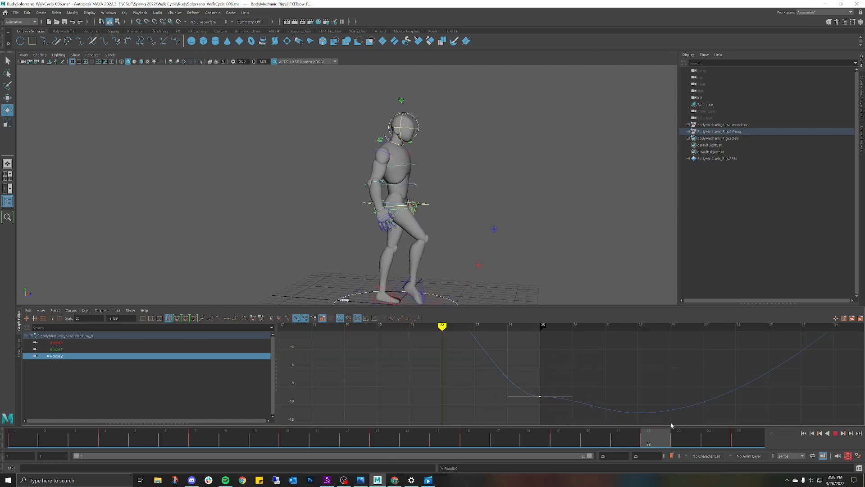
pyautogui.scroll(-8, 620, 404)
pyautogui.keyDown('alt'); pyautogui.moveTo(482, 387); pyautogui.dragTo(536, 404, button='middle'); pyautogui.keyUp('alt')
pyautogui.keyDown('alt'); pyautogui.moveTo(523, 373); pyautogui.dragTo(413, 378, button='right'); pyautogui.keyUp('alt')
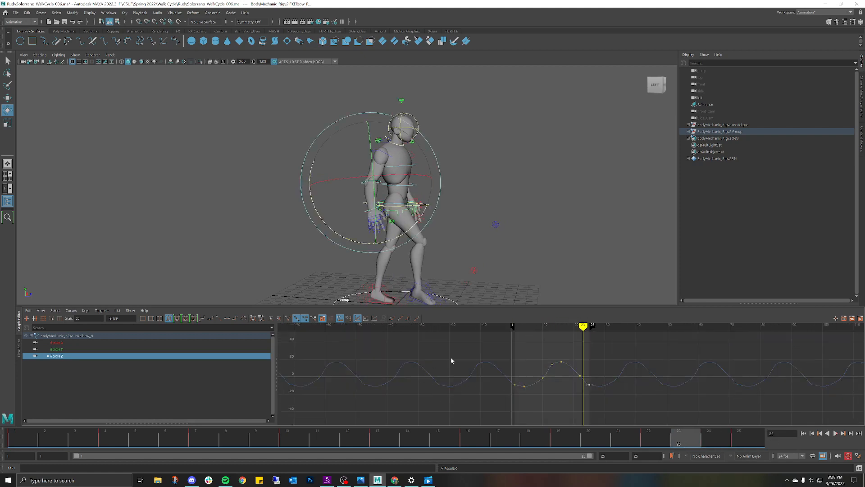
pyautogui.keyDown('alt'); pyautogui.moveTo(484, 370); pyautogui.dragTo(629, 380, button='right'); pyautogui.keyUp('alt')
pyautogui.keyDown('alt'); pyautogui.moveTo(649, 377); pyautogui.dragTo(557, 360, button='middle'); pyautogui.keyUp('alt')
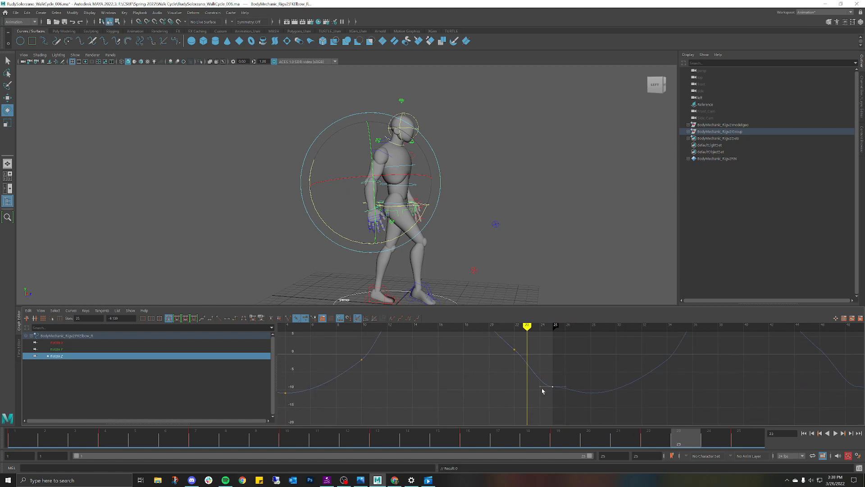
pyautogui.scroll(3, 540, 390)
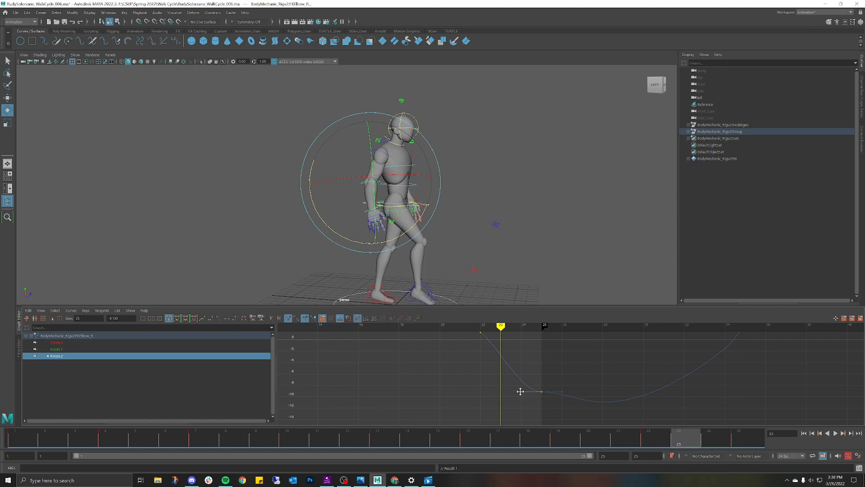
pyautogui.moveTo(520, 391); pyautogui.dragTo(521, 373)
pyautogui.scroll(-2, 557, 380)
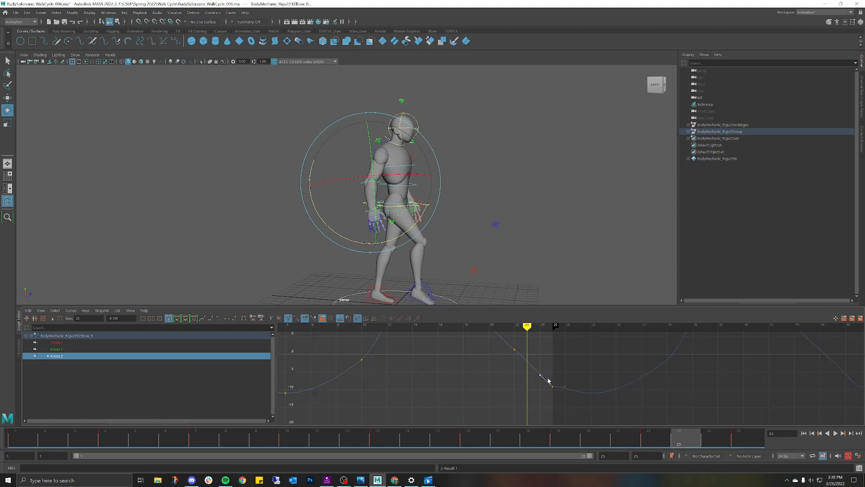
pyautogui.scroll(-3, 493, 363)
# Break the tangents of the Rotate Z key at frame 1 and angle its outgoing handle downward to continue the loop's descent
pyautogui.click(444, 381)
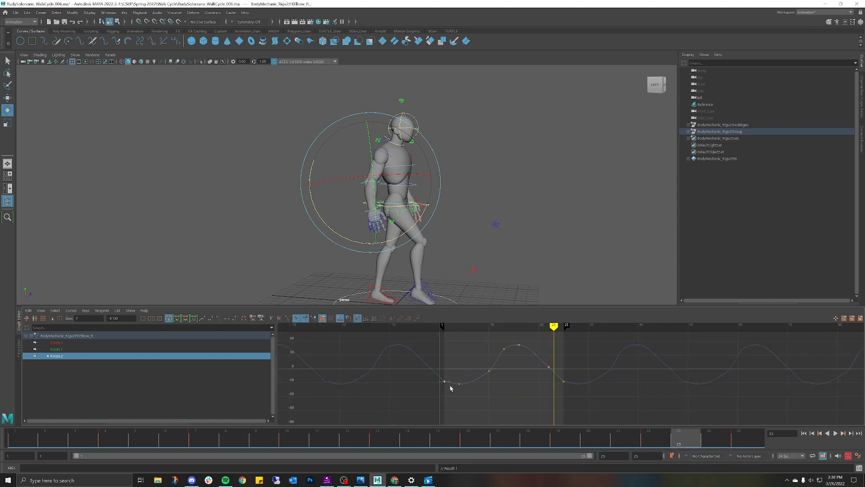
pyautogui.press('f')
pyautogui.keyDown('alt'); pyautogui.moveTo(454, 355); pyautogui.dragTo(532, 369, button='middle'); pyautogui.keyUp('alt')
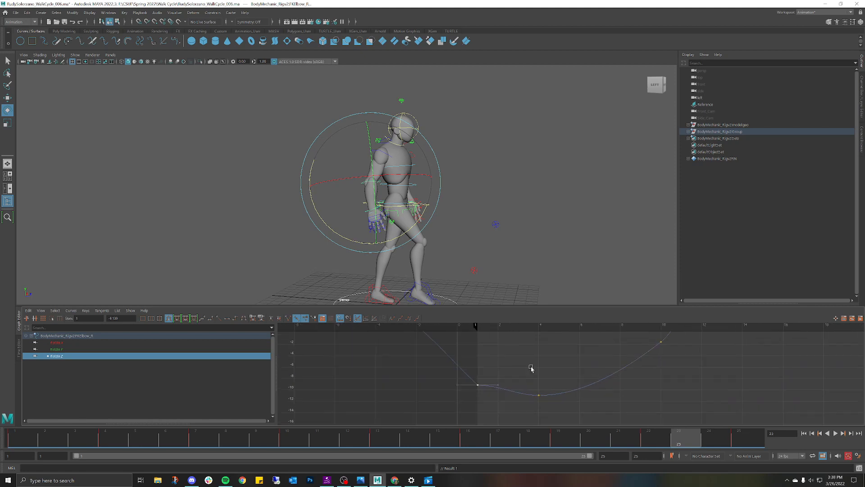
pyautogui.click(288, 320)
pyautogui.click(296, 319)
pyautogui.click(288, 319)
pyautogui.moveTo(499, 384); pyautogui.dragTo(498, 395)
pyautogui.scroll(-5, 515, 377)
pyautogui.scroll(8, 536, 378)
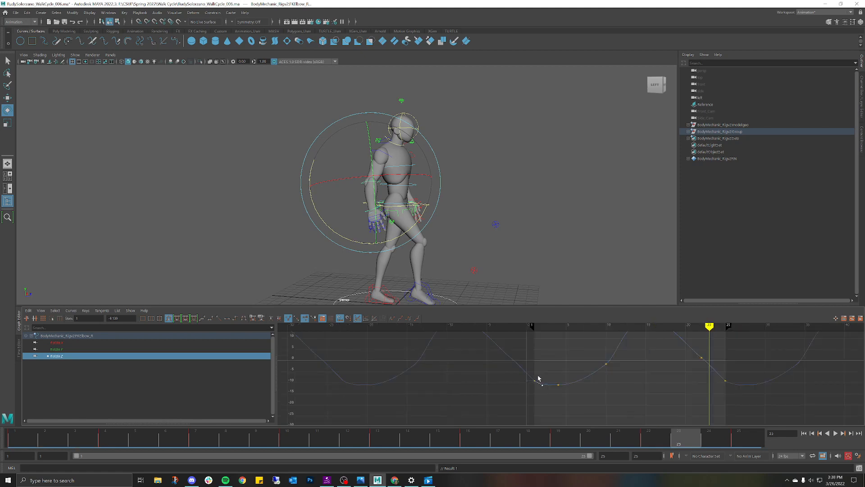
# Fine-tune the outgoing tangent handle of the Rotate Z key at frame 1 for a smoother transition
pyautogui.keyDown('alt'); pyautogui.moveTo(534, 385); pyautogui.dragTo(543, 390, button='middle'); pyautogui.keyUp('alt')
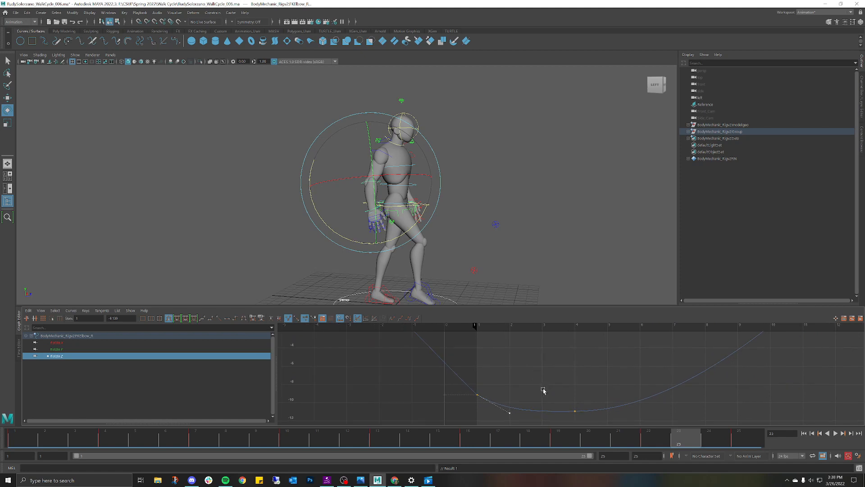
pyautogui.click(504, 410)
pyautogui.click(475, 394)
pyautogui.moveTo(495, 407); pyautogui.dragTo(488, 401)
pyautogui.click(524, 382)
pyautogui.press('a')
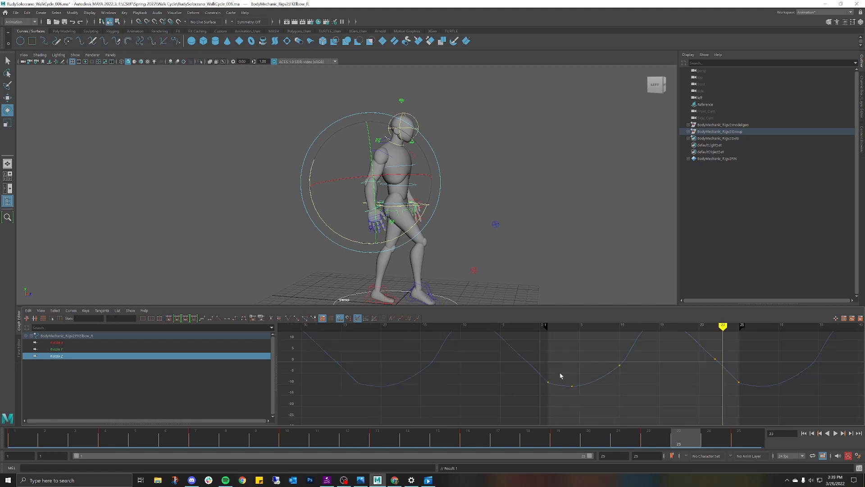
# Refine the incoming tangent of the Rotate Z key at frame 25 and check the cycled curve across several loops
pyautogui.scroll(5, 527, 367)
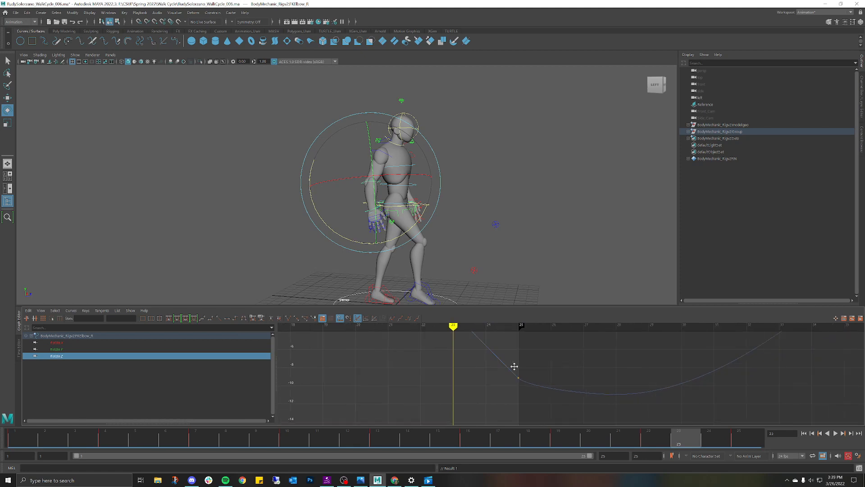
pyautogui.moveTo(514, 368); pyautogui.dragTo(529, 386)
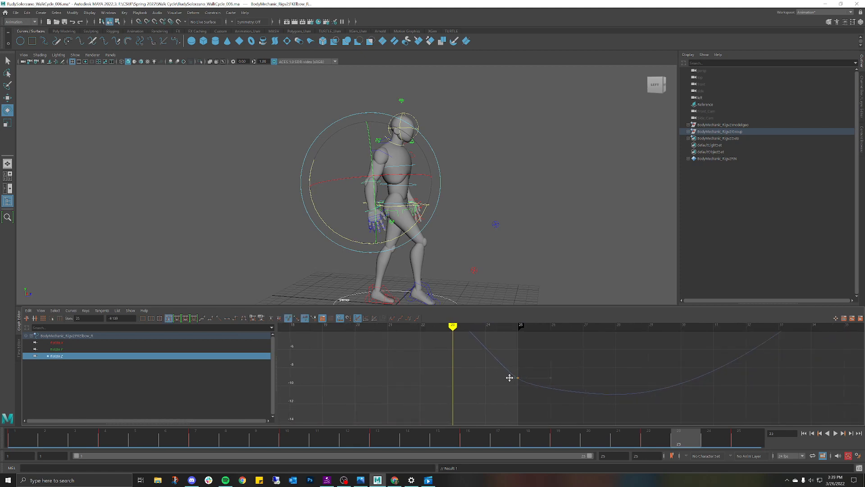
pyautogui.click(574, 358)
pyautogui.scroll(-10, 576, 358)
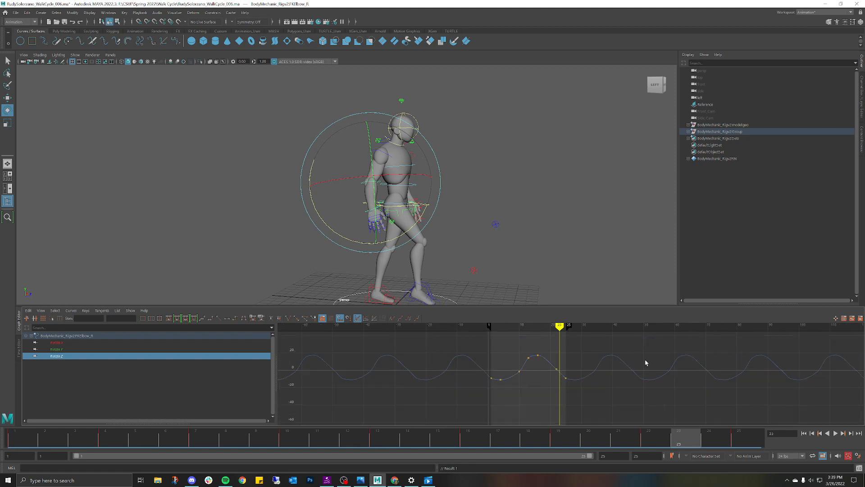
pyautogui.keyDown('alt'); pyautogui.moveTo(644, 358); pyautogui.dragTo(551, 370, button='middle'); pyautogui.keyUp('alt')
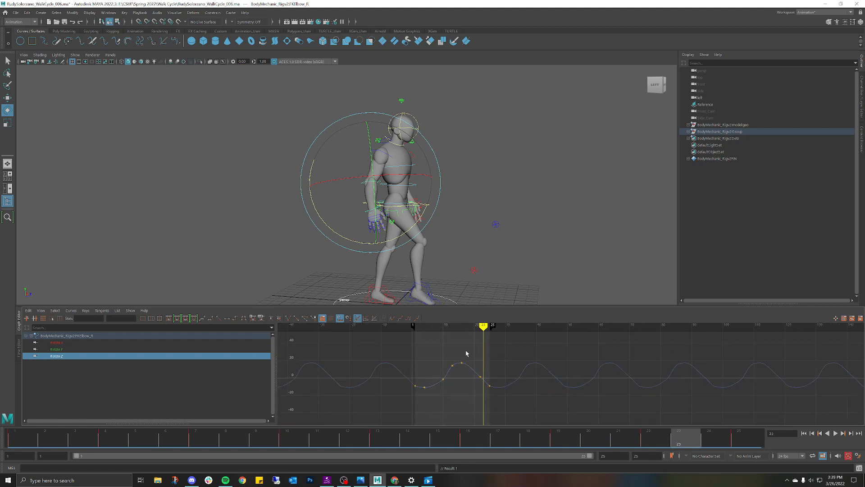
pyautogui.keyDown('alt'); pyautogui.moveTo(467, 353); pyautogui.dragTo(537, 359, button='middle'); pyautogui.keyUp('alt')
# Deselect the elbow control and play back the walk cycle from a three-quarter front view
pyautogui.click(517, 164)
pyautogui.keyDown('alt'); pyautogui.moveTo(518, 164); pyautogui.dragTo(601, 222); pyautogui.keyUp('alt')
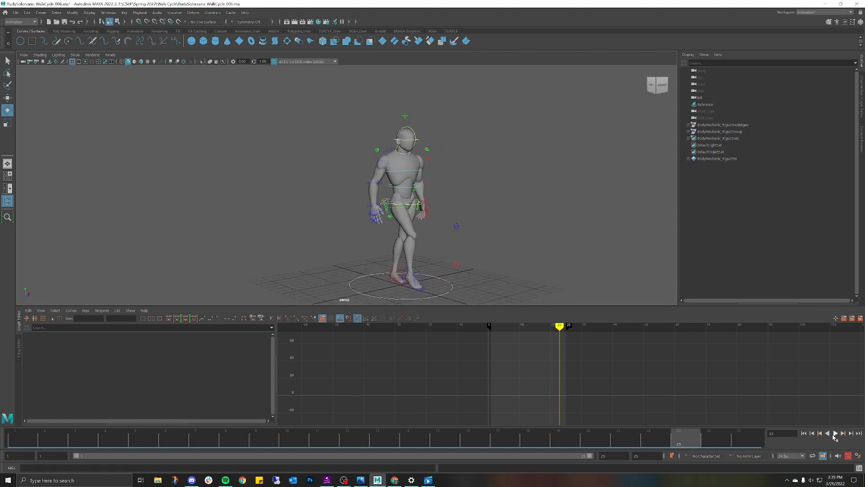
pyautogui.click(835, 433)
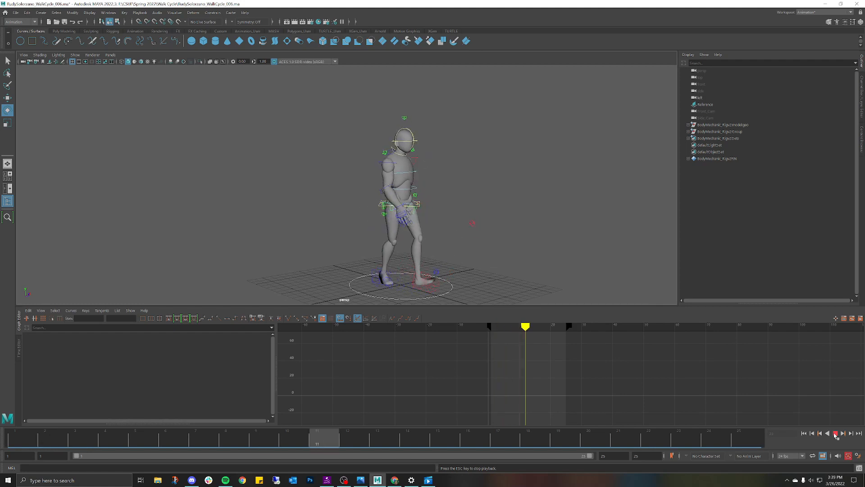
pyautogui.click(836, 434)
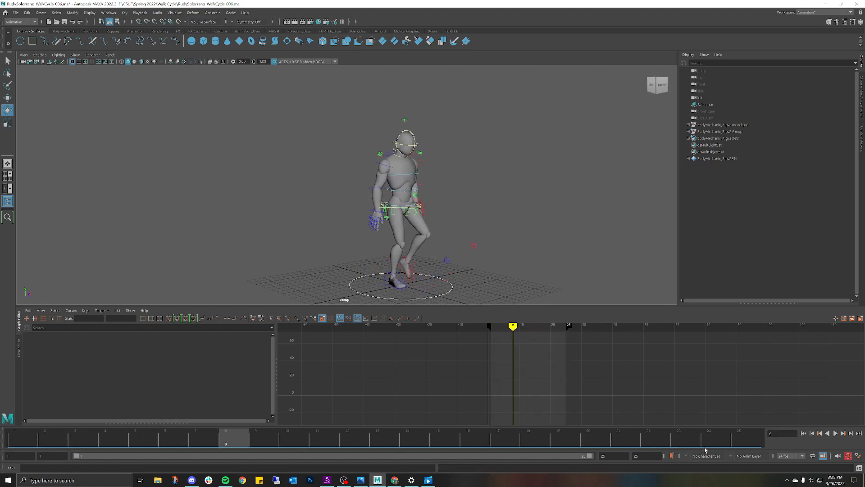
# Compare the poses on the last and first frames and set the playback range's end to frame 24
pyautogui.click(748, 440)
pyautogui.click(26, 434)
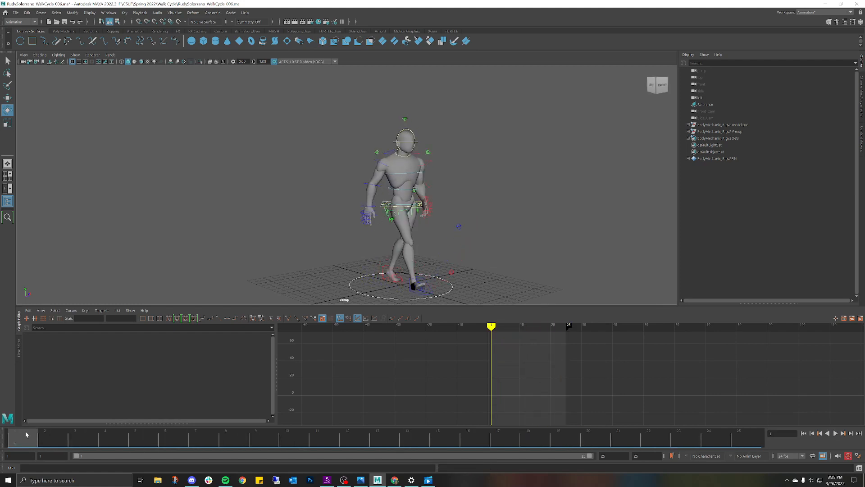
pyautogui.click(614, 456)
pyautogui.write('24')
pyautogui.press('Return')
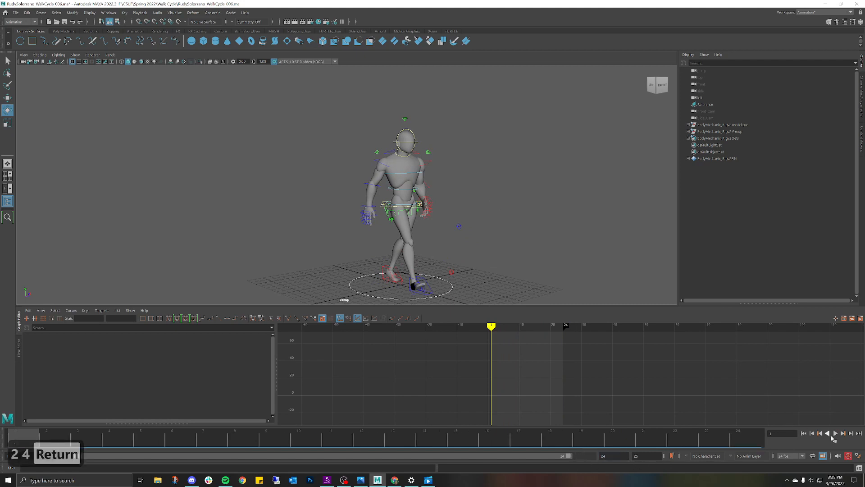
# Play back the shortened loop and hide the rig's control curves in the viewport
pyautogui.click(835, 433)
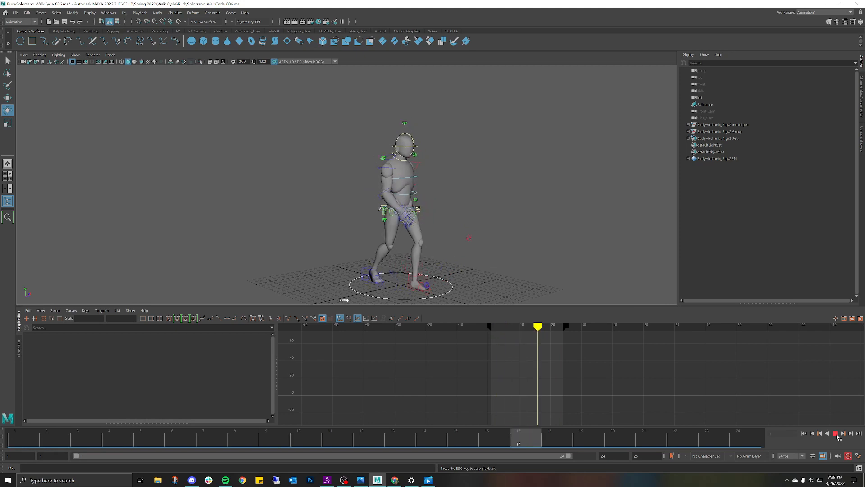
pyautogui.click(837, 435)
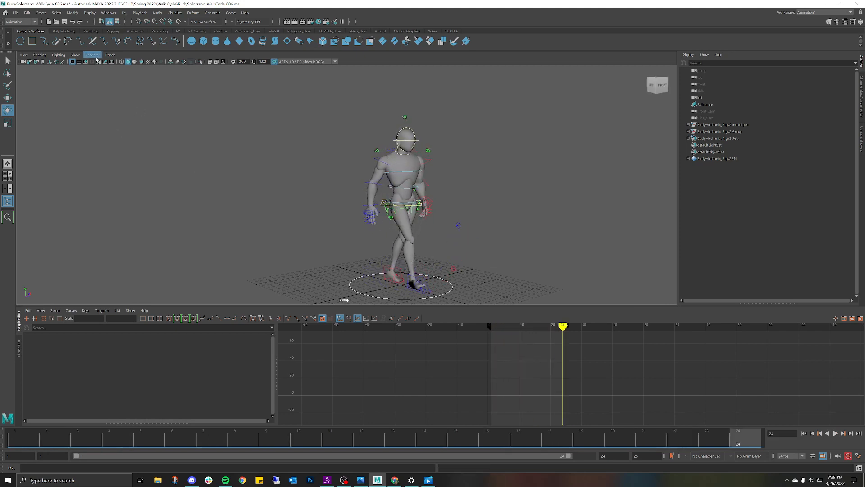
pyautogui.click(75, 54)
pyautogui.click(81, 83)
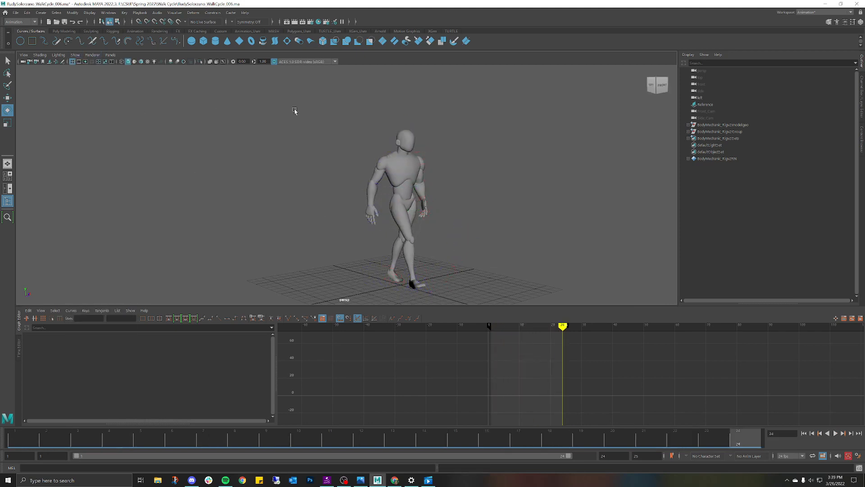
# Play back the walk loop once more and show the rig's control curves in the viewport again
pyautogui.click(837, 434)
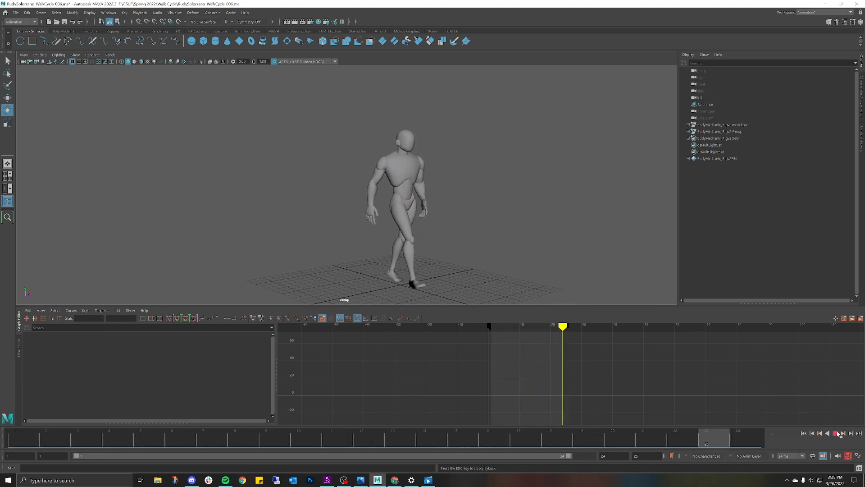
pyautogui.click(838, 434)
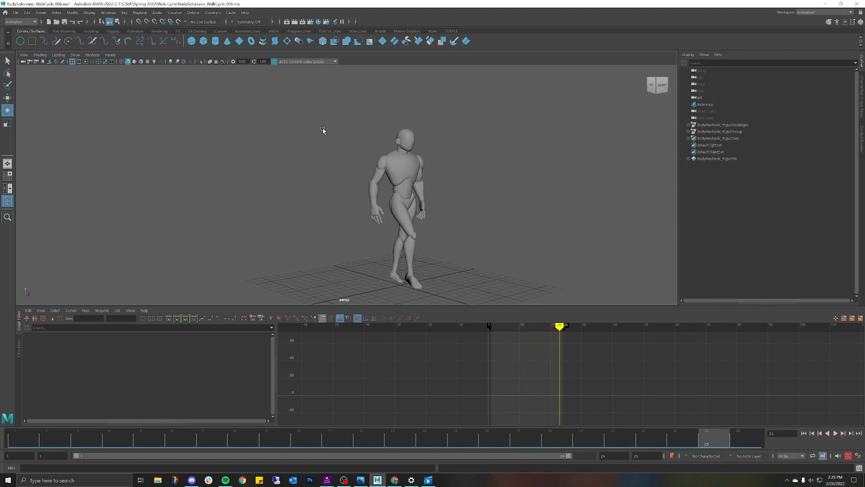
pyautogui.click(75, 55)
pyautogui.click(105, 93)
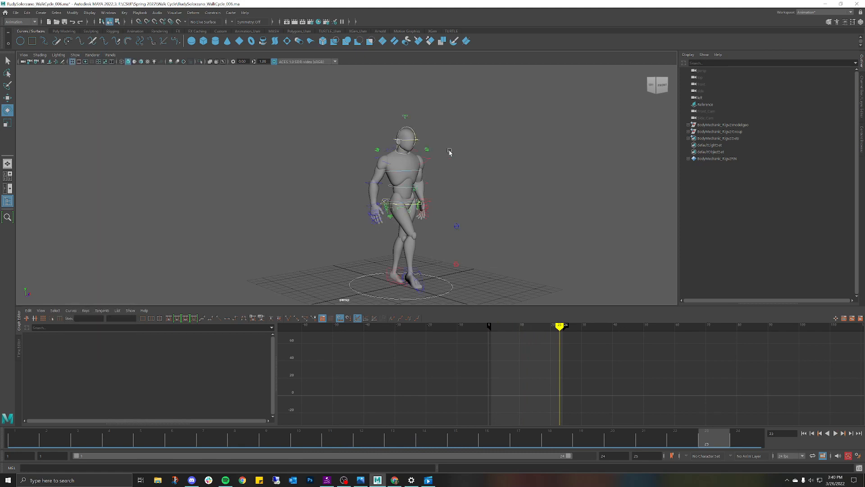
# Inspect the left scapula control's Rotate Z curve from a front view and check the pose at frame 10
pyautogui.keyDown('alt'); pyautogui.moveTo(449, 152); pyautogui.dragTo(430, 186); pyautogui.keyUp('alt')
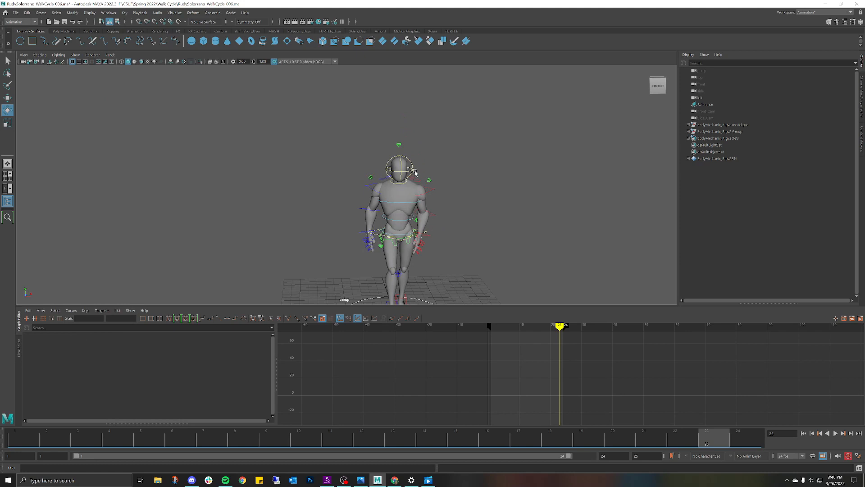
pyautogui.keyDown('alt'); pyautogui.moveTo(415, 172); pyautogui.dragTo(433, 184, button='right'); pyautogui.keyUp('alt')
pyautogui.keyDown('alt'); pyautogui.moveTo(433, 185); pyautogui.dragTo(384, 148, button='middle'); pyautogui.keyUp('alt')
pyautogui.click(377, 143)
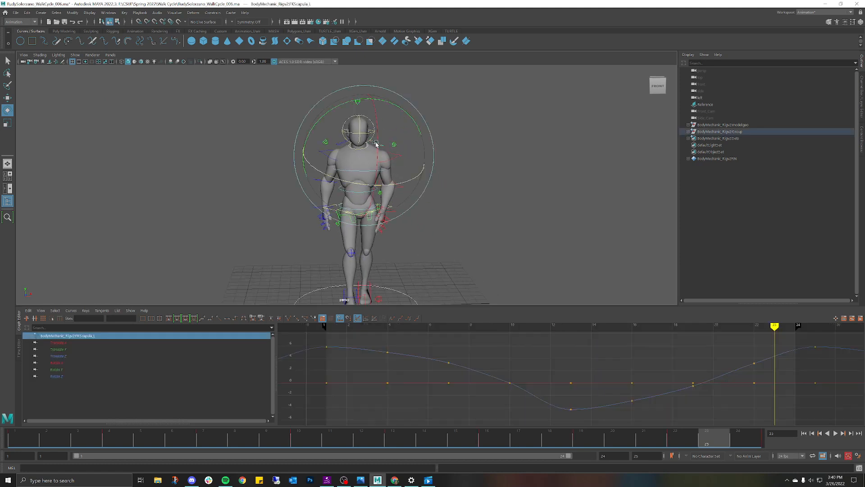
pyautogui.click(57, 362)
pyautogui.click(57, 375)
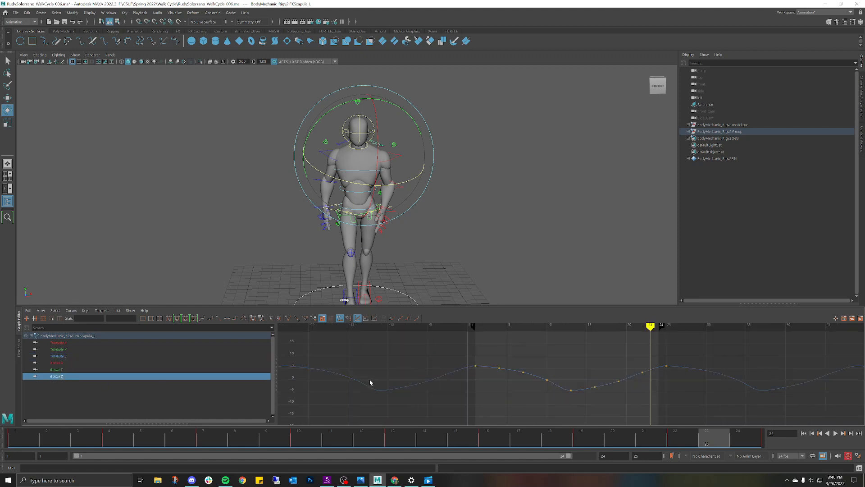
pyautogui.keyDown('alt'); pyautogui.moveTo(524, 368); pyautogui.dragTo(498, 358, button='middle'); pyautogui.keyUp('alt')
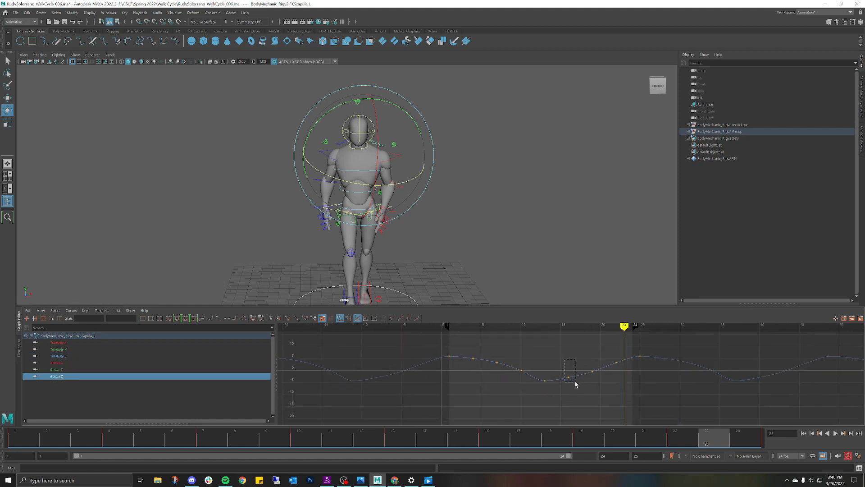
pyautogui.click(569, 379)
pyautogui.moveTo(526, 375); pyautogui.dragTo(525, 373)
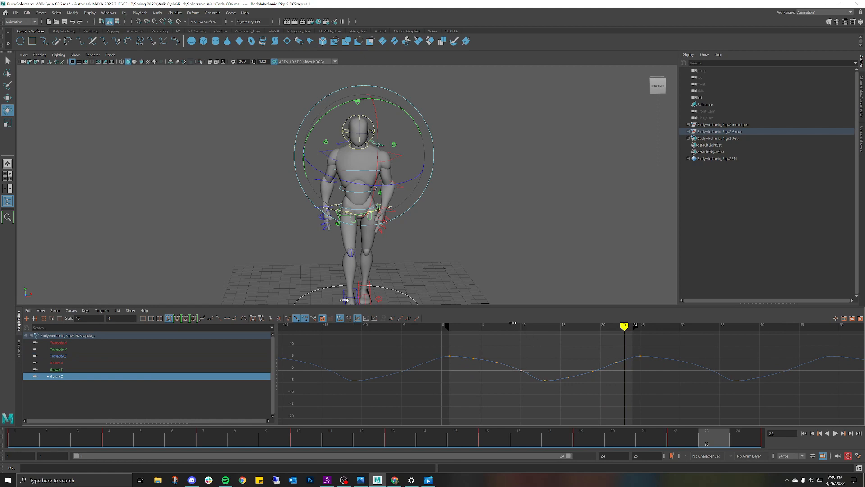
pyautogui.moveTo(475, 325); pyautogui.dragTo(520, 325)
pyautogui.click(520, 202)
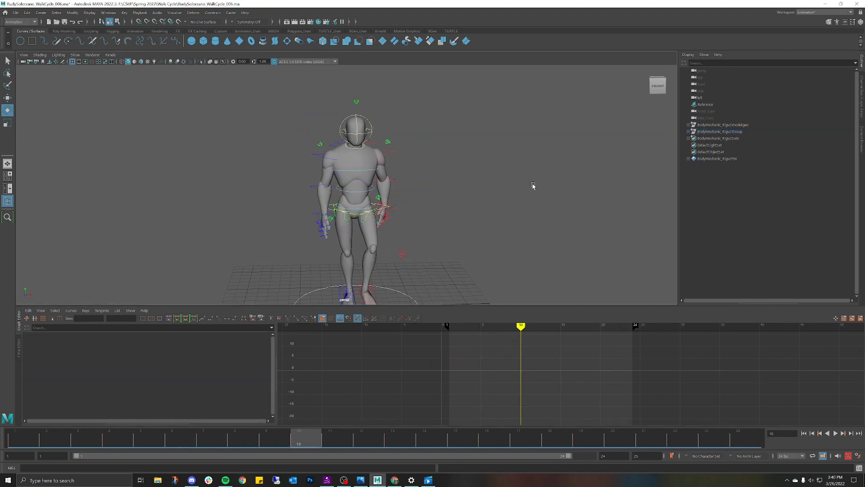
# Reselect the left scapula control in a side view, check each of its channels and isolate the Rotate Z curve
pyautogui.keyDown('alt'); pyautogui.moveTo(531, 185); pyautogui.dragTo(327, 141); pyautogui.keyUp('alt')
pyautogui.click(327, 143)
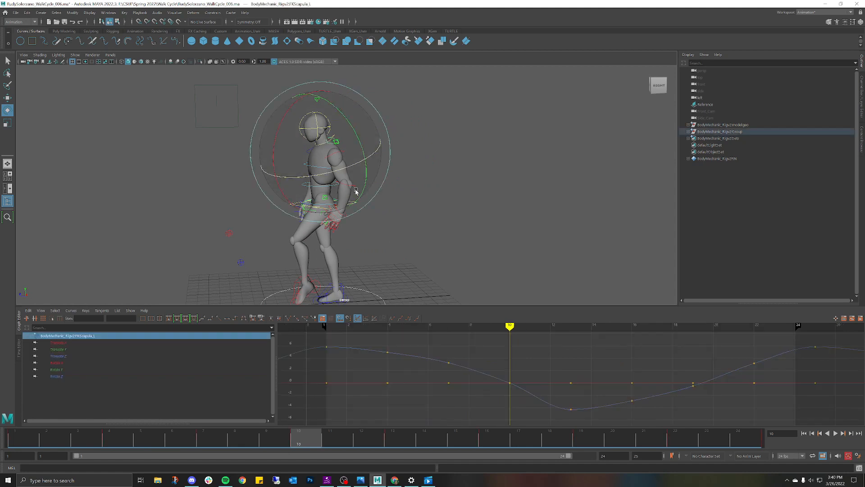
pyautogui.click(65, 350)
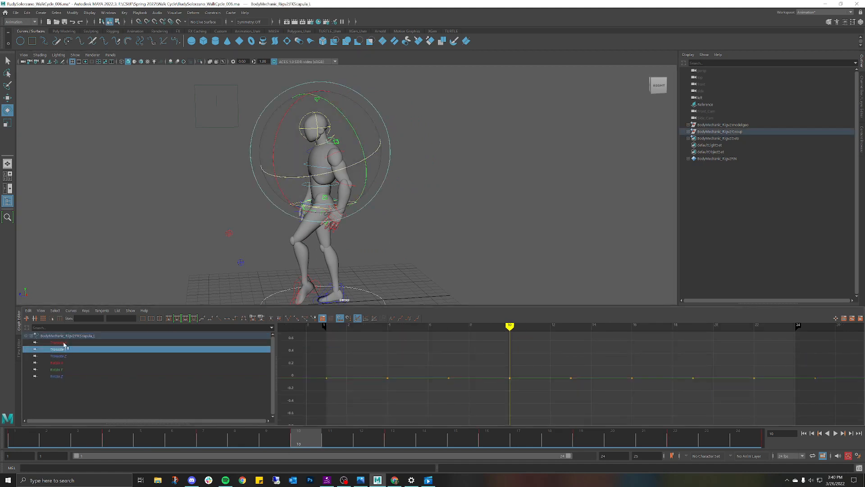
pyautogui.click(65, 343)
pyautogui.click(63, 350)
pyautogui.click(62, 357)
pyautogui.click(63, 363)
pyautogui.click(63, 369)
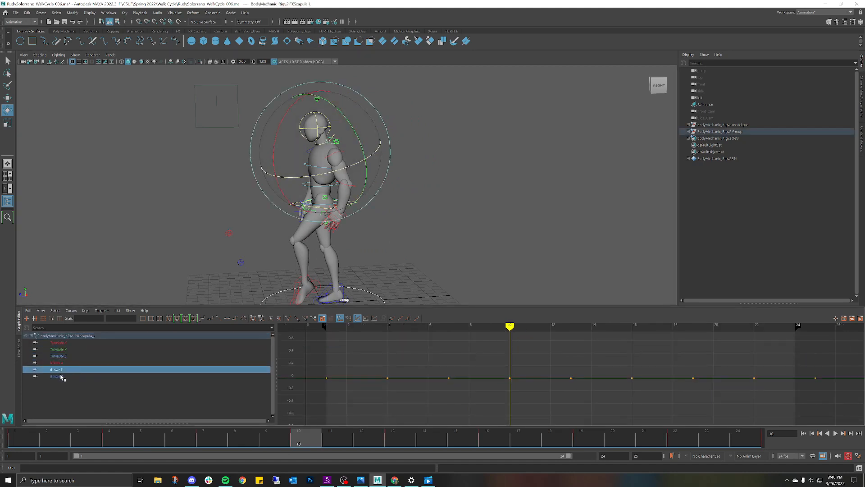
pyautogui.click(67, 377)
pyautogui.scroll(-3, 512, 352)
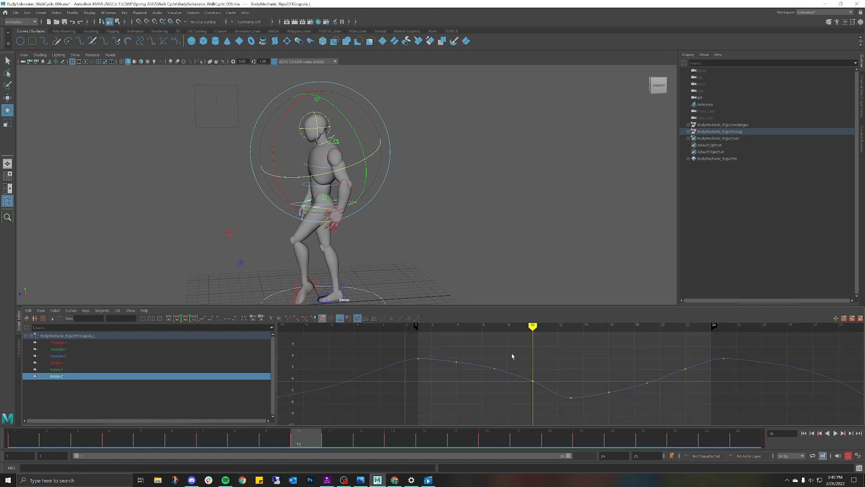
# Lower the left scapula's Rotate Z key at frame 10 slightly
pyautogui.keyDown('alt'); pyautogui.moveTo(497, 355); pyautogui.dragTo(521, 356, button='middle'); pyautogui.keyUp('alt')
pyautogui.moveTo(549, 377); pyautogui.dragTo(564, 388)
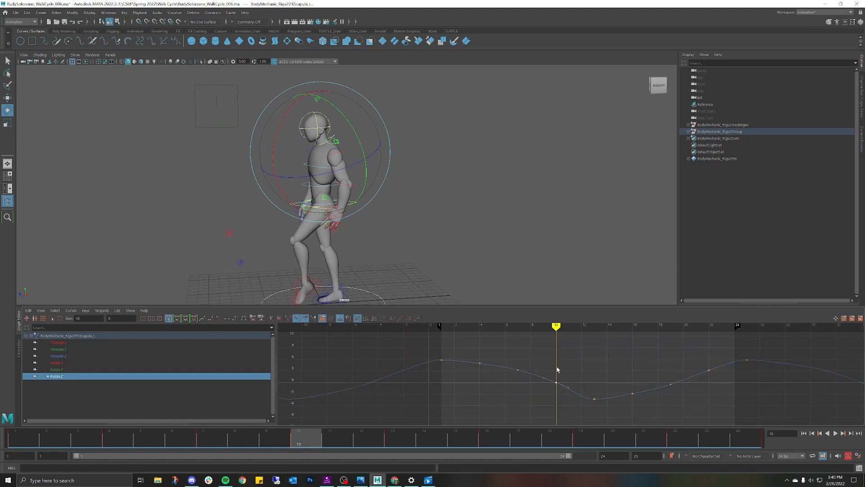
pyautogui.keyDown('shift'); pyautogui.moveTo(555, 383); pyautogui.dragTo(557, 388, button='middle'); pyautogui.keyUp('shift')
# Delete the left scapula's Rotate Z keys at frames 4, 7, 10, 16, 19 and 22
pyautogui.moveTo(554, 327)
pyautogui.mouseDown()
pyautogui.moveTo(477, 329)
pyautogui.moveTo(485, 376)
pyautogui.mouseUp()
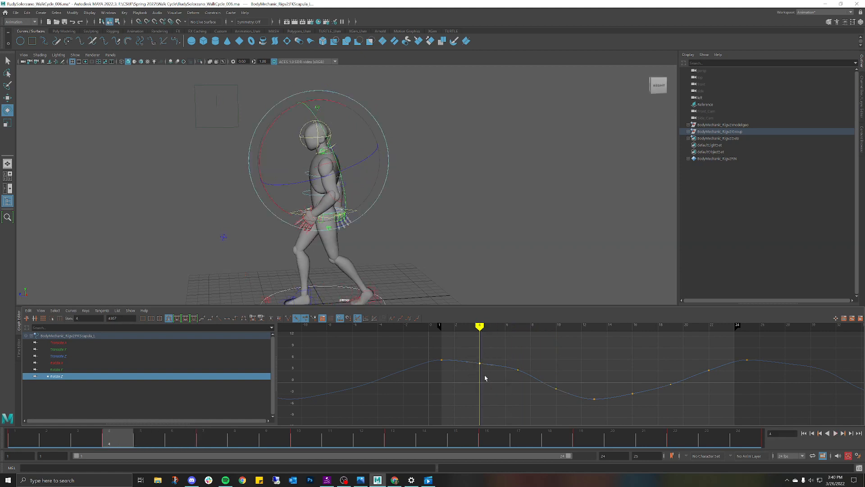
pyautogui.press('Delete')
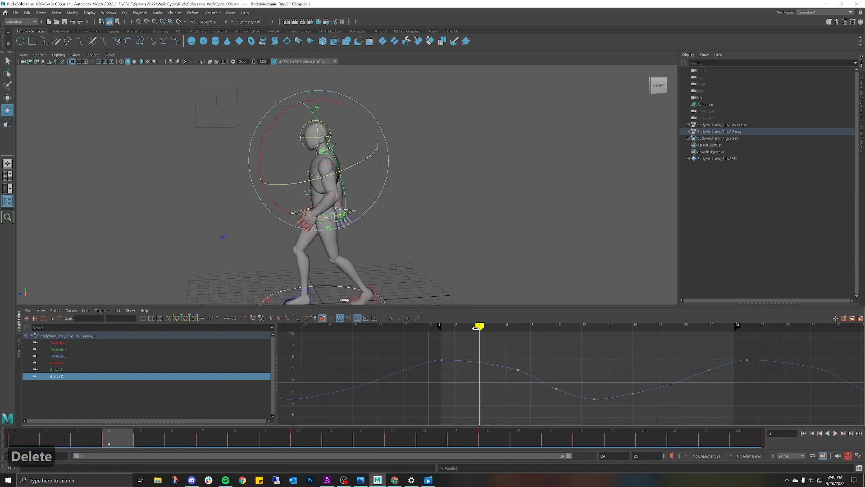
pyautogui.moveTo(476, 328); pyautogui.dragTo(518, 328)
pyautogui.moveTo(513, 363)
pyautogui.mouseDown()
pyautogui.moveTo(527, 383)
pyautogui.moveTo(564, 400)
pyautogui.mouseUp()
pyautogui.press('Delete')
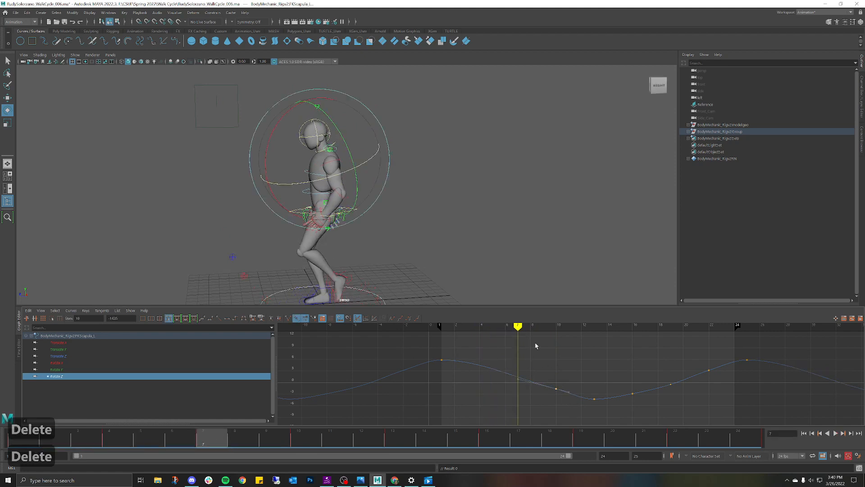
pyautogui.moveTo(520, 326)
pyautogui.mouseDown()
pyautogui.moveTo(552, 328)
pyautogui.moveTo(493, 328)
pyautogui.moveTo(631, 331)
pyautogui.moveTo(415, 334)
pyautogui.moveTo(654, 344)
pyautogui.moveTo(632, 352)
pyautogui.moveTo(657, 354)
pyautogui.moveTo(645, 355)
pyautogui.moveTo(712, 407)
pyautogui.mouseUp()
pyautogui.press('Delete')
pyautogui.press('Delete')
# Lengthen the flat tangents of the scapula's Rotate Z key at frame 13, review the motion in playback and deselect the control
pyautogui.moveTo(576, 386); pyautogui.dragTo(669, 401)
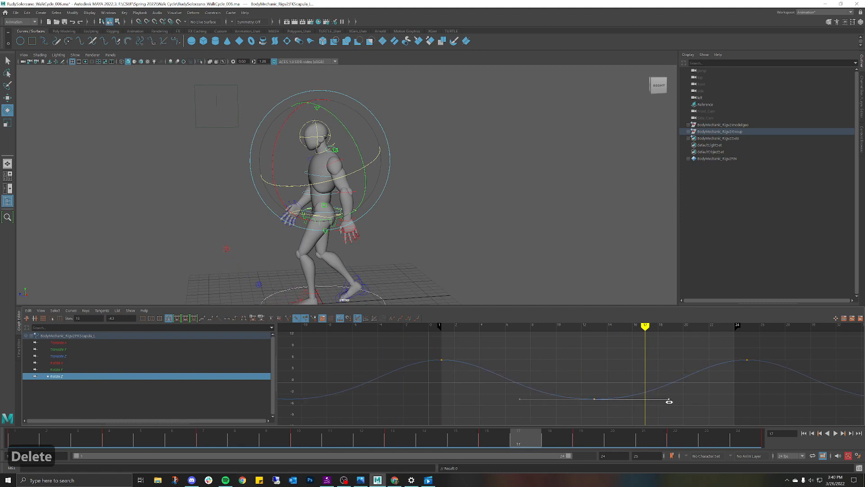
pyautogui.hotkey('alt', 'v')
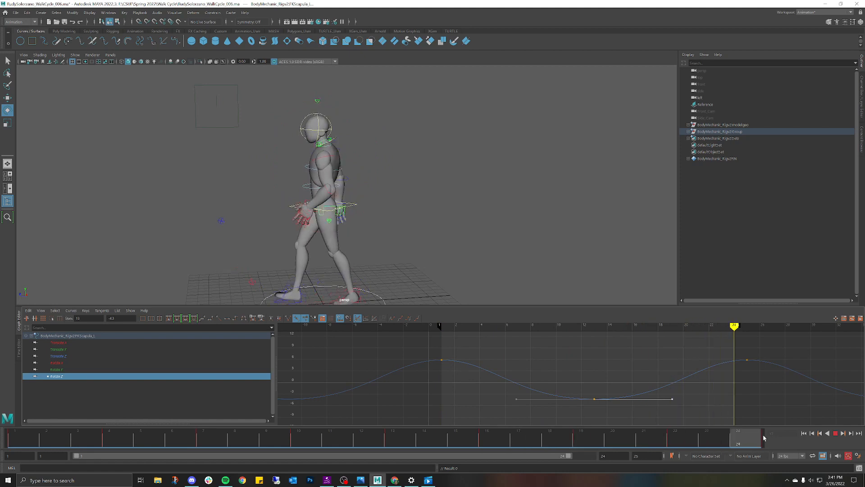
pyautogui.click(648, 433)
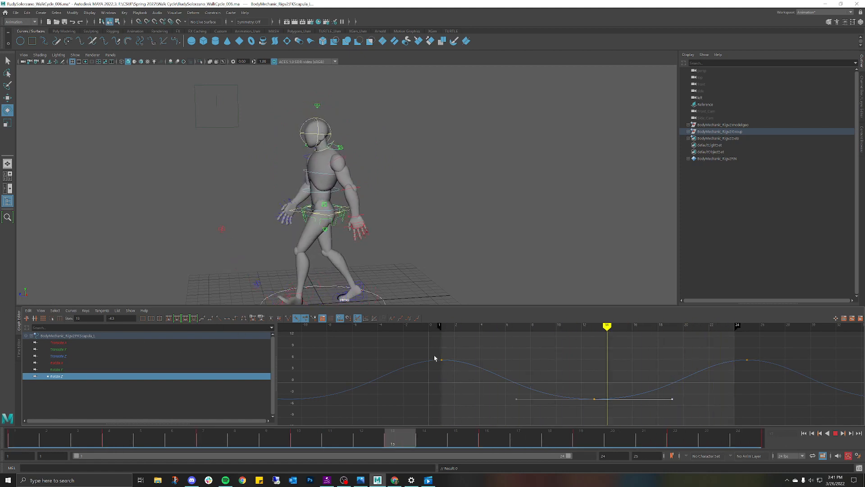
pyautogui.moveTo(429, 436); pyautogui.dragTo(412, 346)
pyautogui.click(434, 180)
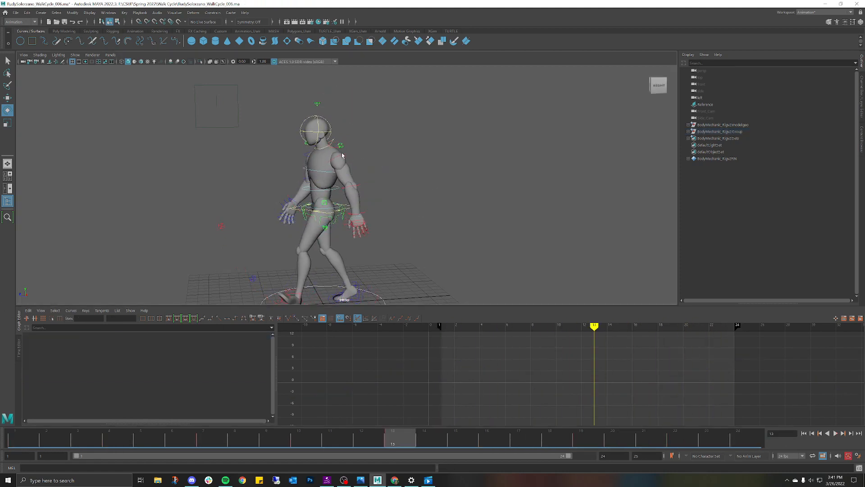
# Delete the left shoulder control's Rotate X keys at frames 4, 7, 10, 16, 19 and 22
pyautogui.click(340, 157)
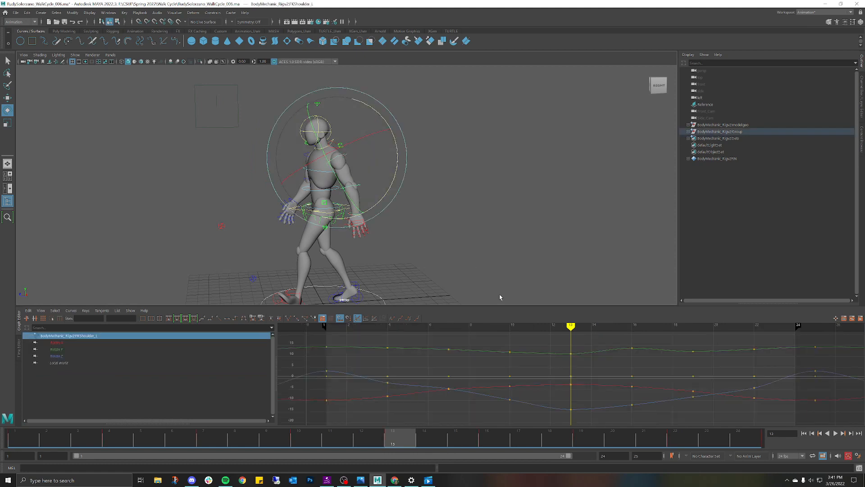
pyautogui.click(159, 342)
pyautogui.press('f')
pyautogui.scroll(-3, 505, 364)
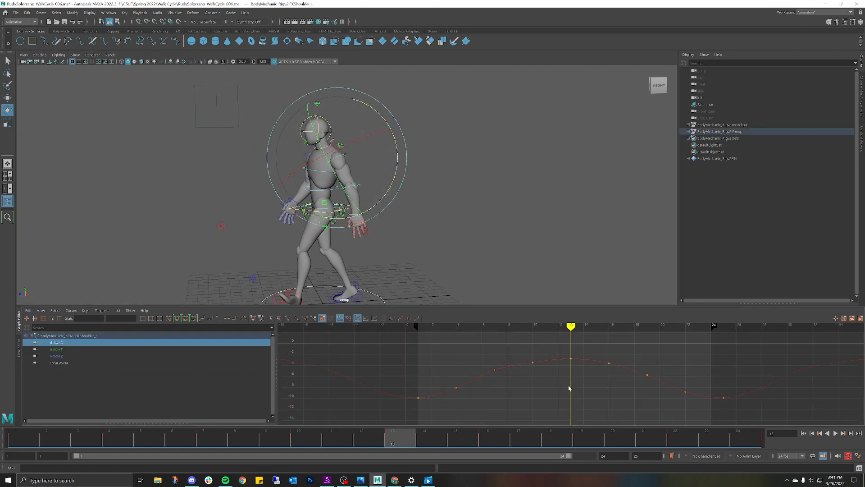
pyautogui.keyDown('alt'); pyautogui.moveTo(590, 383); pyautogui.dragTo(526, 377, button='middle'); pyautogui.keyUp('alt')
pyautogui.moveTo(392, 342); pyautogui.dragTo(477, 399)
pyautogui.click(387, 342)
pyautogui.moveTo(386, 341); pyautogui.dragTo(488, 398)
pyautogui.press('Delete')
pyautogui.moveTo(544, 355); pyautogui.dragTo(625, 406)
pyautogui.press('Delete')
# Lengthen the flat tangents of the shoulder's Rotate X key at frame 13, scrub through the cycle and deselect the control
pyautogui.moveTo(501, 348); pyautogui.dragTo(589, 353)
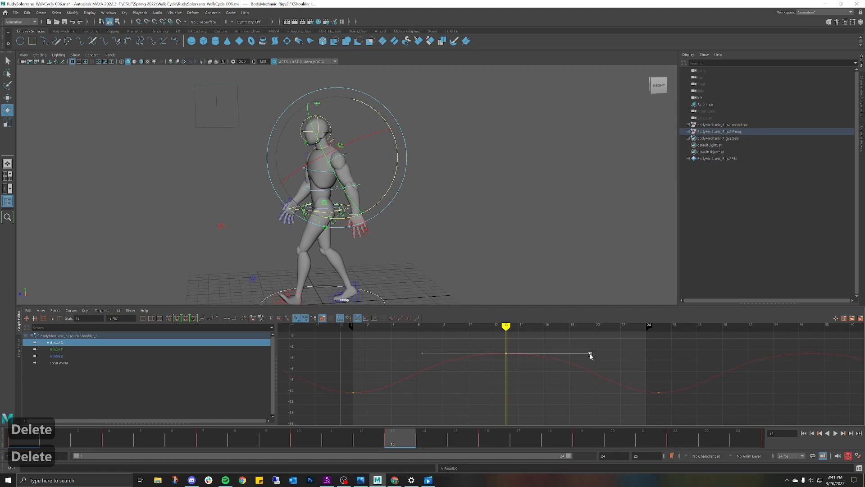
pyautogui.click(515, 385)
pyautogui.moveTo(372, 439); pyautogui.dragTo(743, 420)
pyautogui.click(486, 213)
# Select the left elbow control, scrub to frame 22 and rotate the forearm to straighten the arm there
pyautogui.click(334, 193)
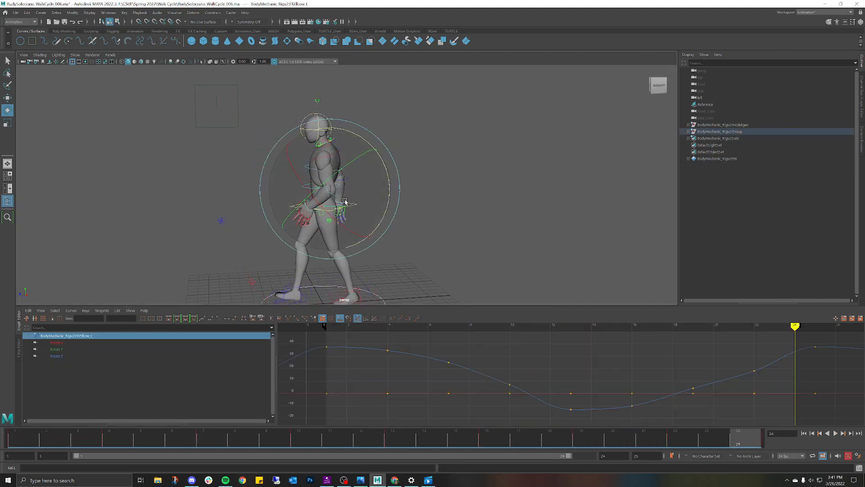
pyautogui.moveTo(487, 212)
pyautogui.keyDown('alt'); pyautogui.mouseDown()
pyautogui.moveTo(496, 209)
pyautogui.moveTo(487, 206)
pyautogui.mouseUp(); pyautogui.keyUp('alt')
pyautogui.keyDown('alt'); pyautogui.moveTo(423, 231); pyautogui.dragTo(433, 229); pyautogui.keyUp('alt')
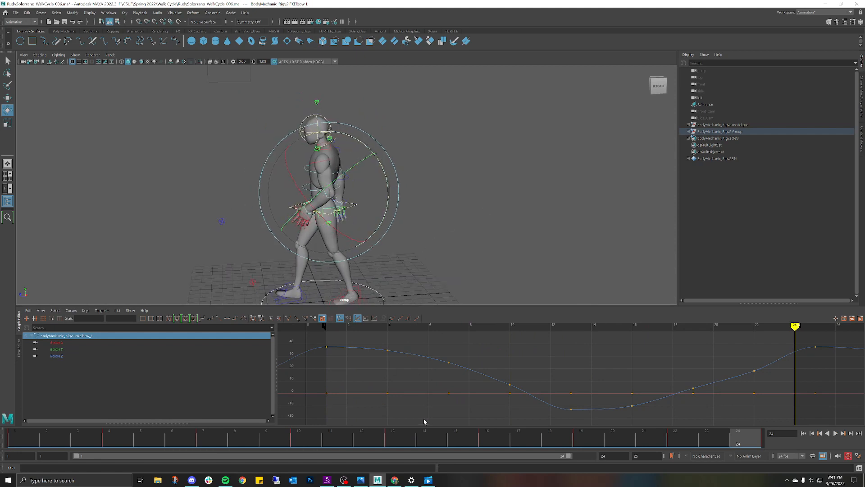
pyautogui.moveTo(393, 435); pyautogui.dragTo(684, 423)
pyautogui.keyDown('alt'); pyautogui.moveTo(473, 192); pyautogui.dragTo(467, 193); pyautogui.keyUp('alt')
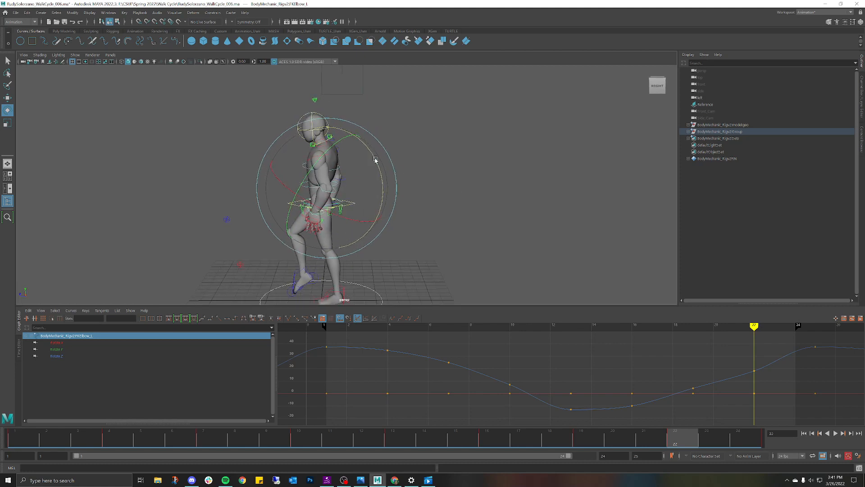
pyautogui.moveTo(375, 160); pyautogui.dragTo(398, 187)
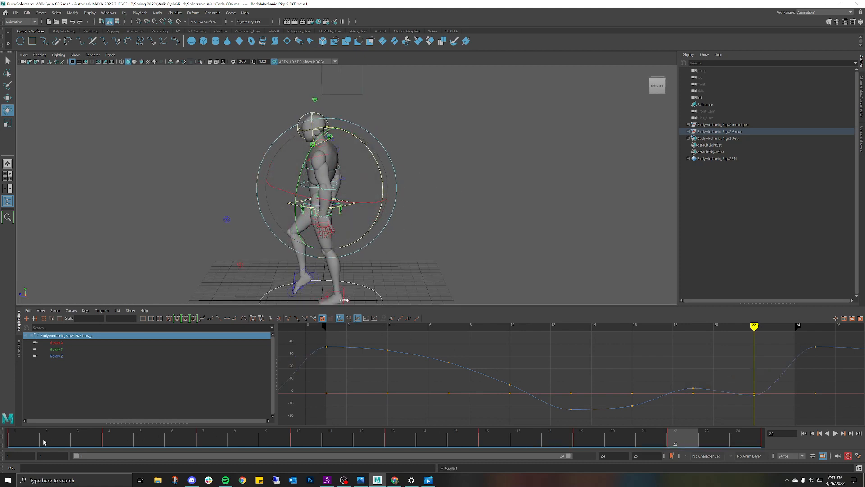
# Set the playback range's end to frame 25
pyautogui.click(614, 455)
pyautogui.write('25')
pyautogui.press('Return')
# Lower the left elbow's Rotate Z key at frame 25 slightly while viewing the pose on that frame
pyautogui.scroll(-3, 747, 381)
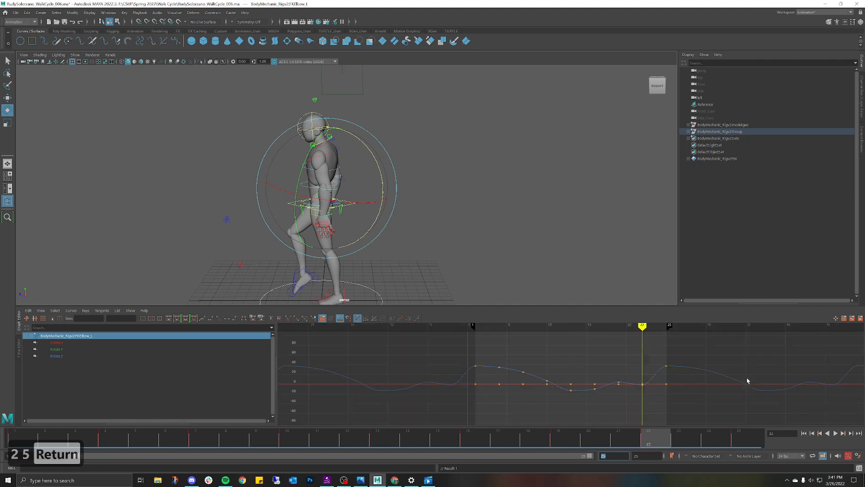
pyautogui.moveTo(647, 364); pyautogui.dragTo(677, 373)
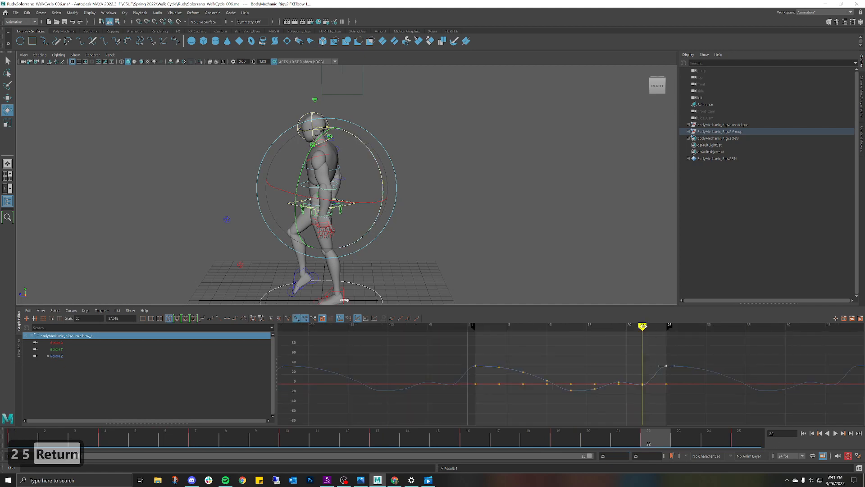
pyautogui.moveTo(642, 326); pyautogui.dragTo(663, 330)
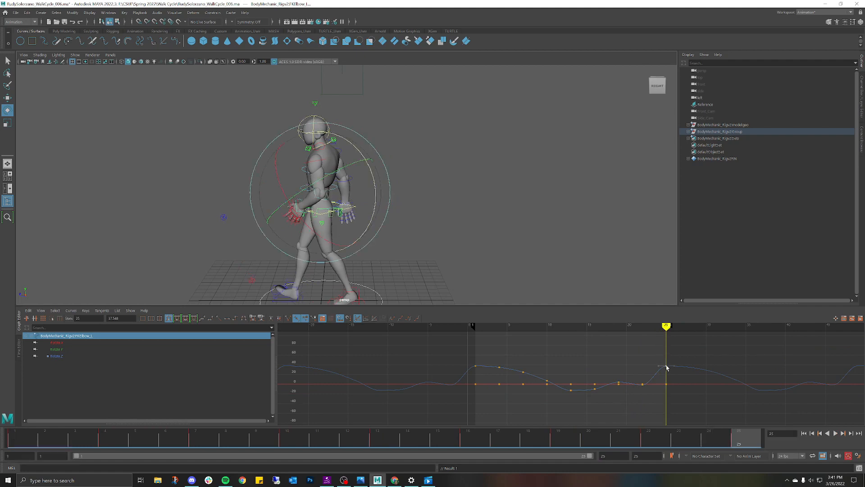
pyautogui.moveTo(667, 362); pyautogui.dragTo(667, 365)
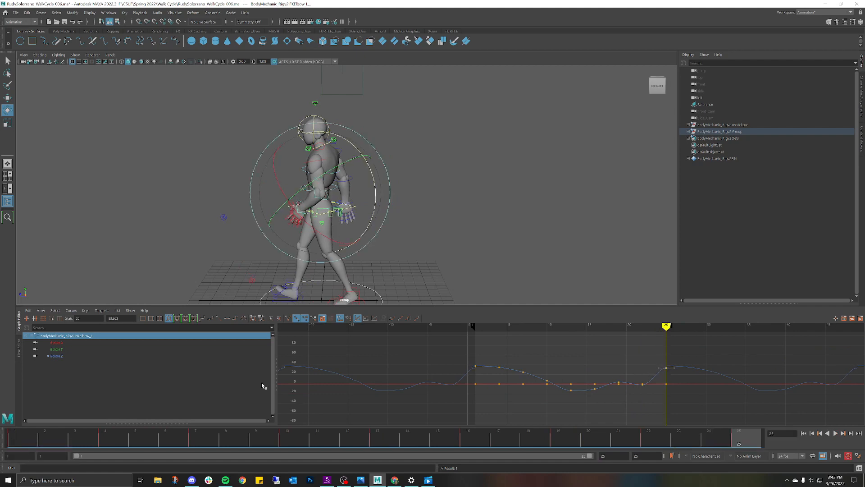
# Isolate the elbow's Rotate Z curve and lower its keys at frames 19 and 16 to smooth the dip
pyautogui.click(58, 356)
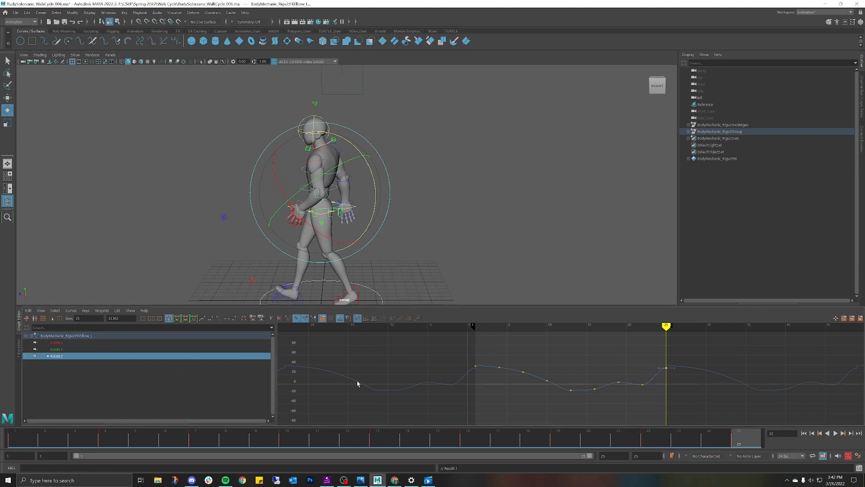
pyautogui.click(620, 385)
pyautogui.keyDown('shift'); pyautogui.moveTo(619, 383); pyautogui.dragTo(619, 388, button='middle'); pyautogui.keyUp('shift')
pyautogui.moveTo(587, 381); pyautogui.dragTo(601, 390)
pyautogui.keyDown('shift'); pyautogui.moveTo(595, 386); pyautogui.dragTo(595, 392, button='middle'); pyautogui.keyUp('shift')
# Delete the left elbow's Rotate Z key at frame 22
pyautogui.moveTo(666, 327); pyautogui.dragTo(639, 337)
pyautogui.moveTo(641, 377); pyautogui.dragTo(649, 391)
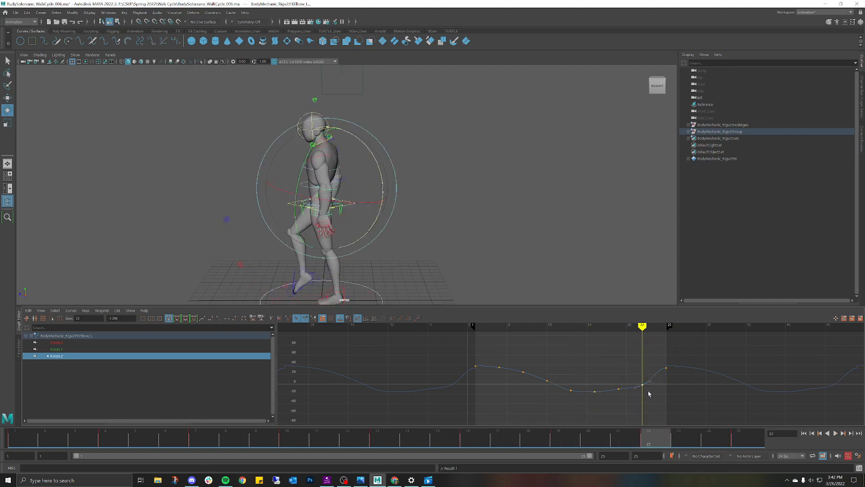
pyautogui.press('Delete')
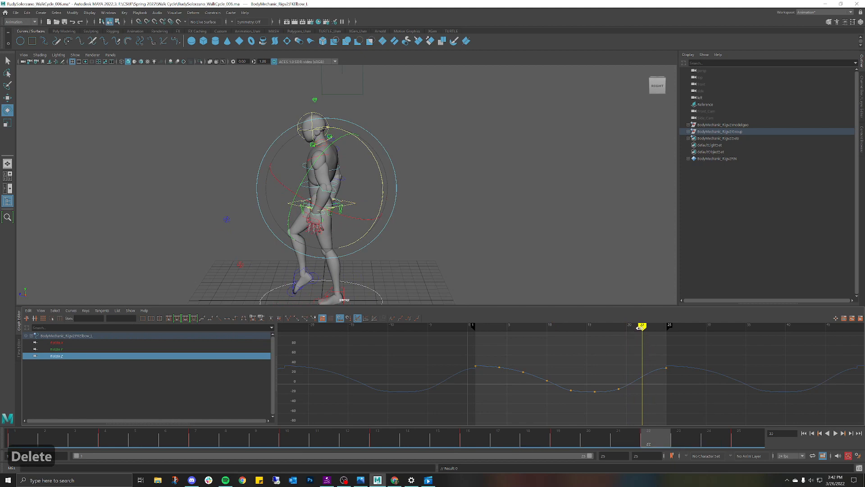
# Lower the left elbow's Rotate Z key at frame 16 slightly and play back the walk cycle
pyautogui.moveTo(639, 327)
pyautogui.mouseDown()
pyautogui.moveTo(569, 338)
pyautogui.moveTo(672, 341)
pyautogui.moveTo(500, 340)
pyautogui.moveTo(562, 340)
pyautogui.moveTo(490, 324)
pyautogui.moveTo(546, 319)
pyautogui.moveTo(635, 332)
pyautogui.moveTo(595, 331)
pyautogui.mouseUp()
pyautogui.click(595, 392)
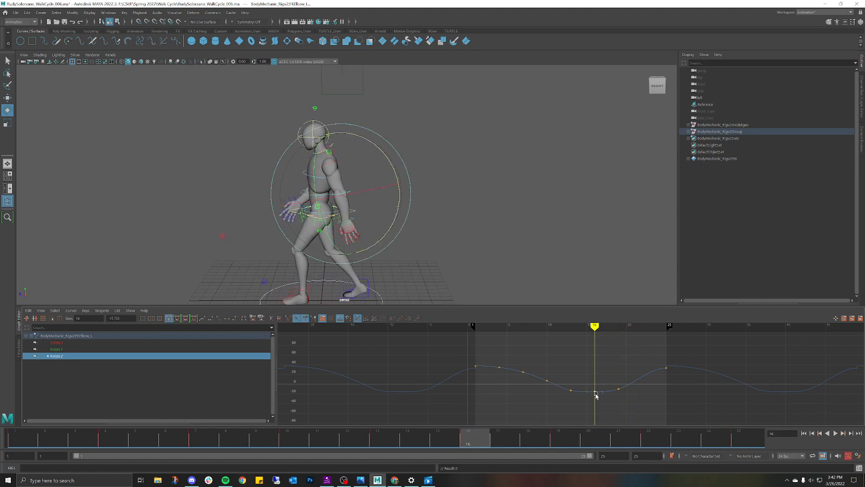
pyautogui.moveTo(594, 388); pyautogui.dragTo(595, 393)
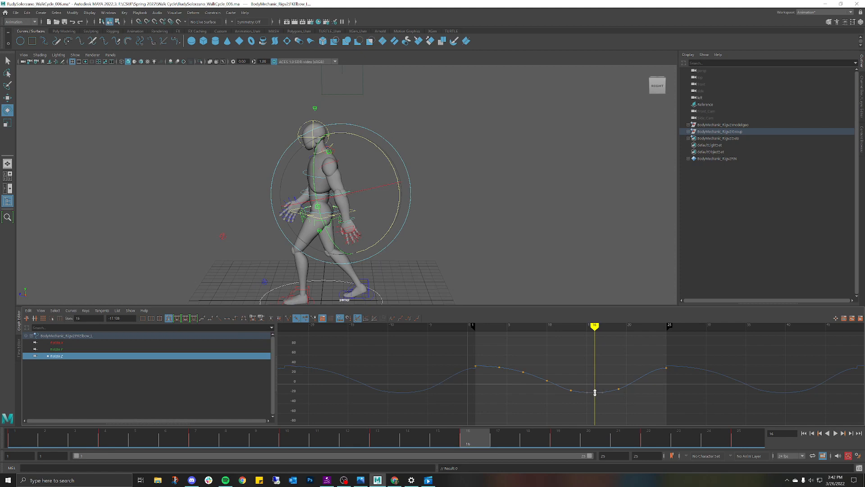
pyautogui.hotkey('alt', 'v')
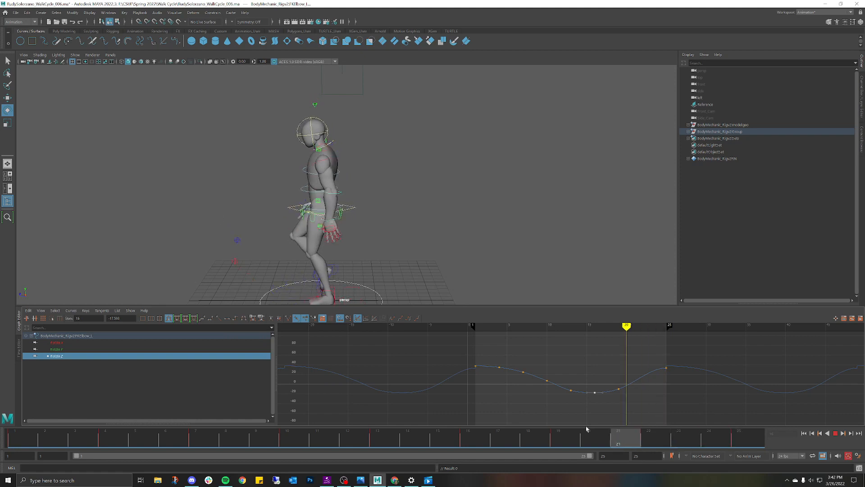
pyautogui.hotkey('alt', 'v')
# Copy the left elbow's keys at frame 25 and paste them at frame 1 so the loop ends match
pyautogui.click(739, 439)
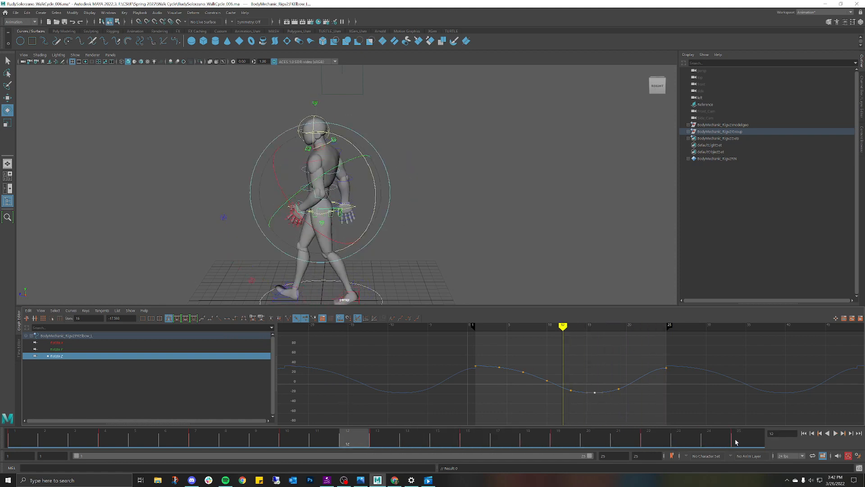
pyautogui.rightClick(739, 439)
pyautogui.click(751, 321)
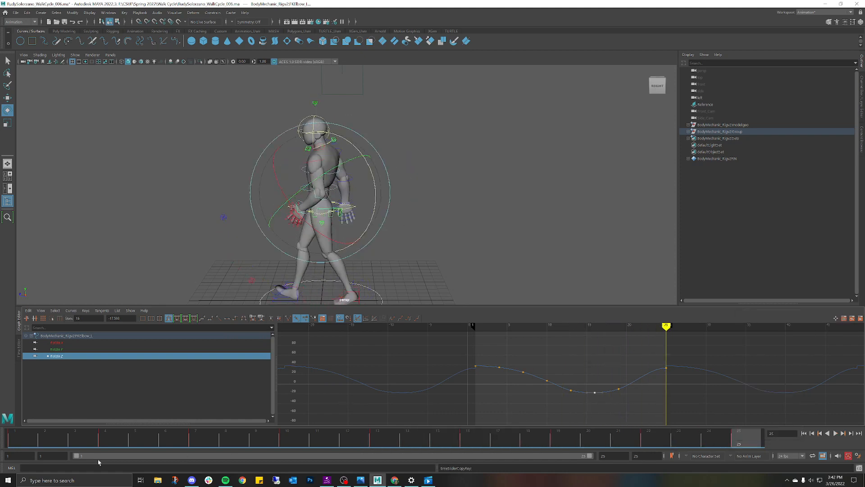
pyautogui.click(28, 433)
pyautogui.rightClick(28, 433)
pyautogui.moveTo(53, 321)
pyautogui.click(106, 320)
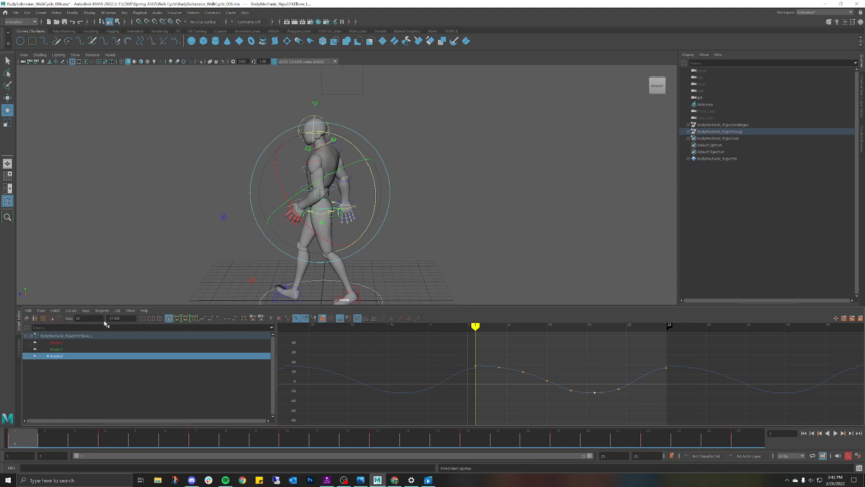
# Try deleting the left elbow's Rotate Z key at frame 4, and undo the deletion
pyautogui.click(499, 367)
pyautogui.press('Delete')
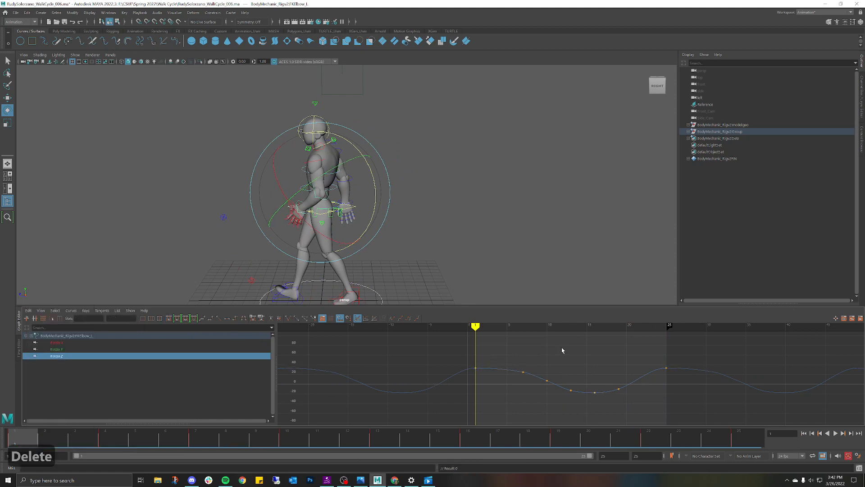
pyautogui.hotkey('ctrl', 'z')
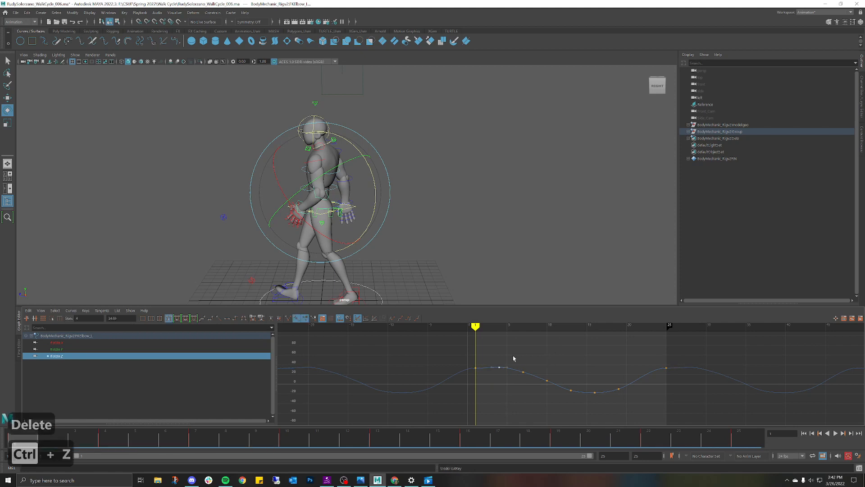
# Raise the left elbow's Rotate Z keys at frames 1 and 25 together by a small amount
pyautogui.moveTo(468, 361); pyautogui.dragTo(481, 384)
pyautogui.keyDown('shift'); pyautogui.moveTo(658, 361); pyautogui.dragTo(667, 372); pyautogui.keyUp('shift')
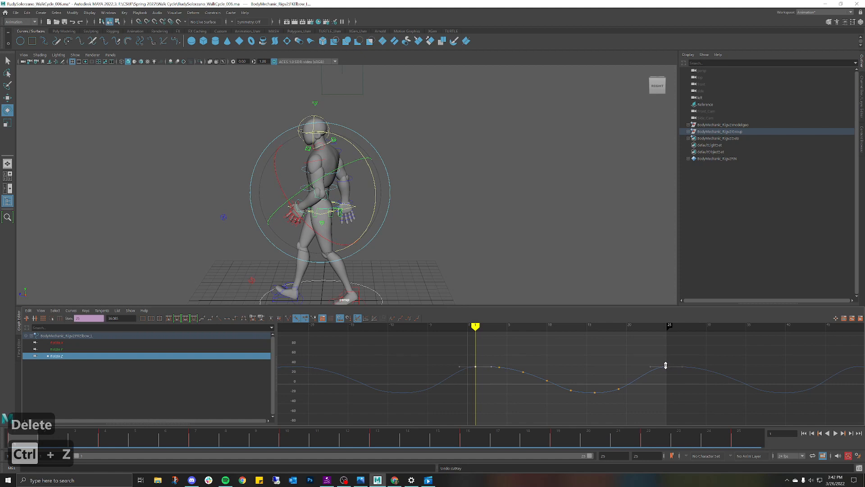
pyautogui.click(639, 359)
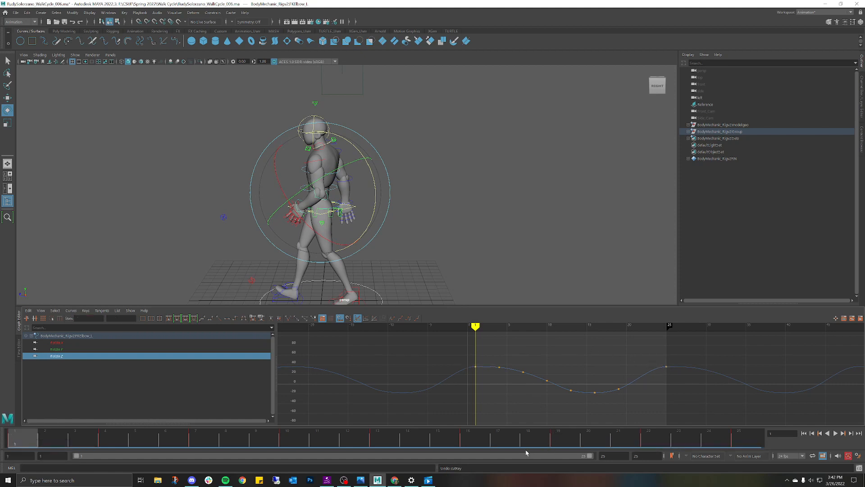
# Select the left wrist control at frame 15 and isolate its Rotate Z curve
pyautogui.click(437, 432)
pyautogui.click(376, 210)
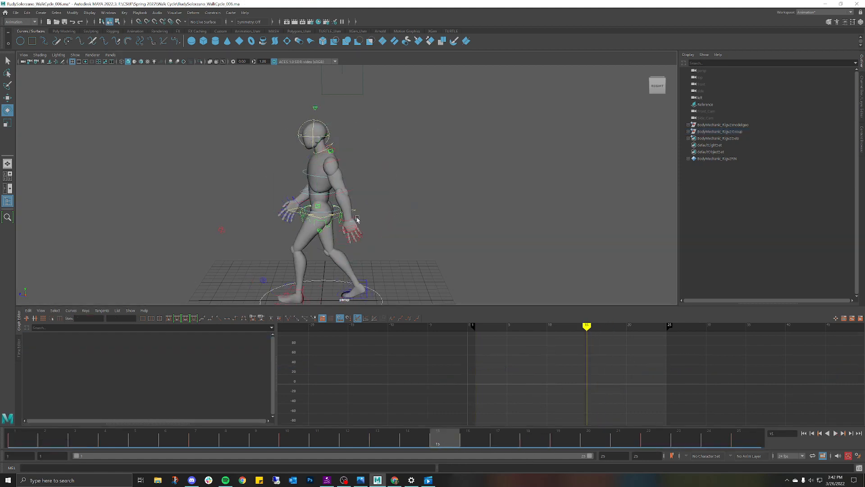
pyautogui.click(355, 220)
pyautogui.click(58, 356)
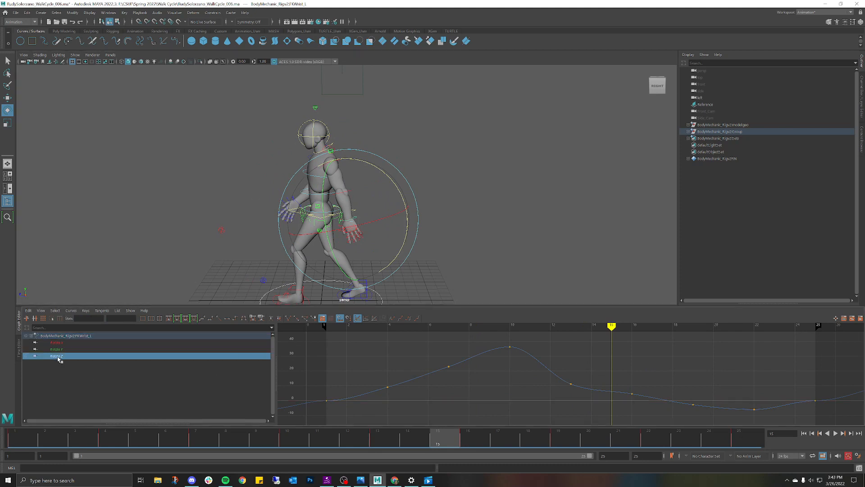
# Try deleting the left wrist's Rotate Z key at frame 13, and undo the deletion
pyautogui.moveTo(611, 325); pyautogui.dragTo(571, 325)
pyautogui.click(571, 384)
pyautogui.press('Delete')
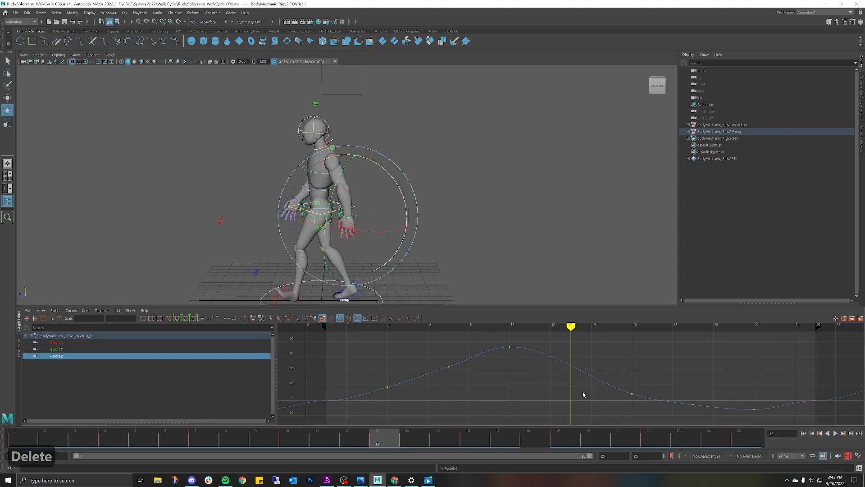
pyautogui.moveTo(397, 437); pyautogui.dragTo(414, 446)
pyautogui.hotkey('ctrl', 'z')
pyautogui.hotkey('ctrl', 'z')
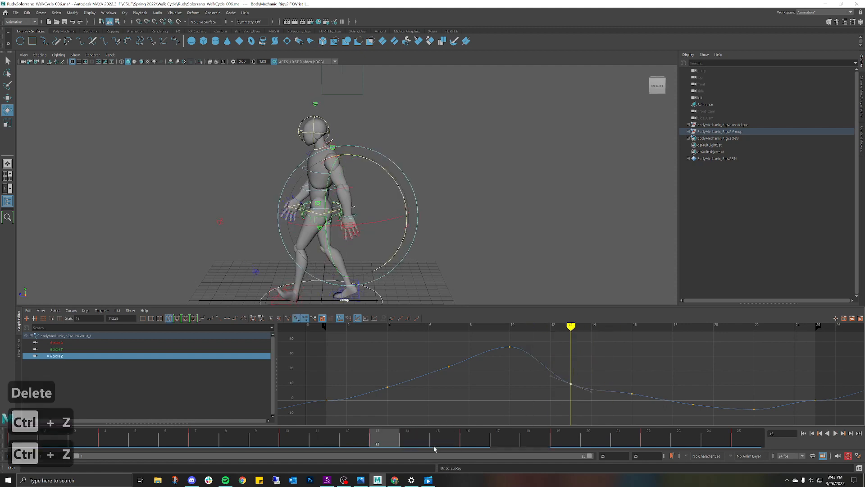
# Break the tangents of the left wrist's Rotate Z key at frame 1, trying and undoing a change to its outgoing handle
pyautogui.hotkey('alt', 'v')
pyautogui.moveTo(413, 341); pyautogui.dragTo(389, 344)
pyautogui.scroll(-4, 439, 359)
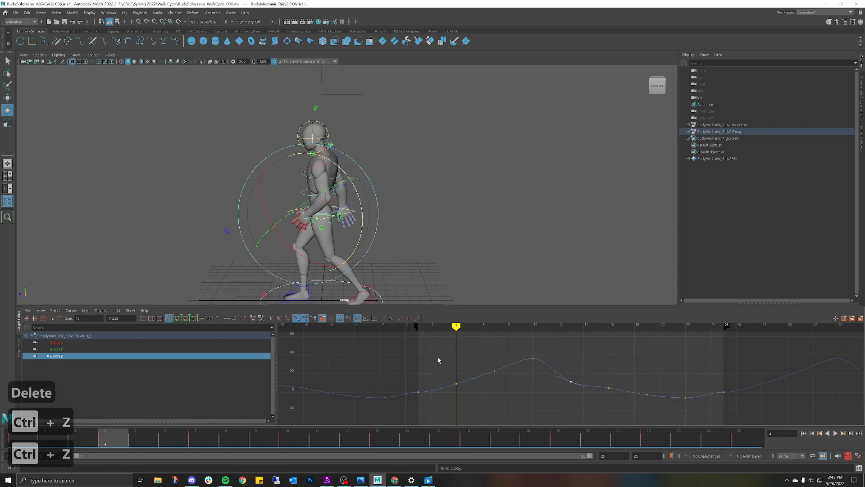
pyautogui.keyDown('alt'); pyautogui.moveTo(637, 382); pyautogui.dragTo(616, 375, button='middle'); pyautogui.keyUp('alt')
pyautogui.scroll(3, 618, 377)
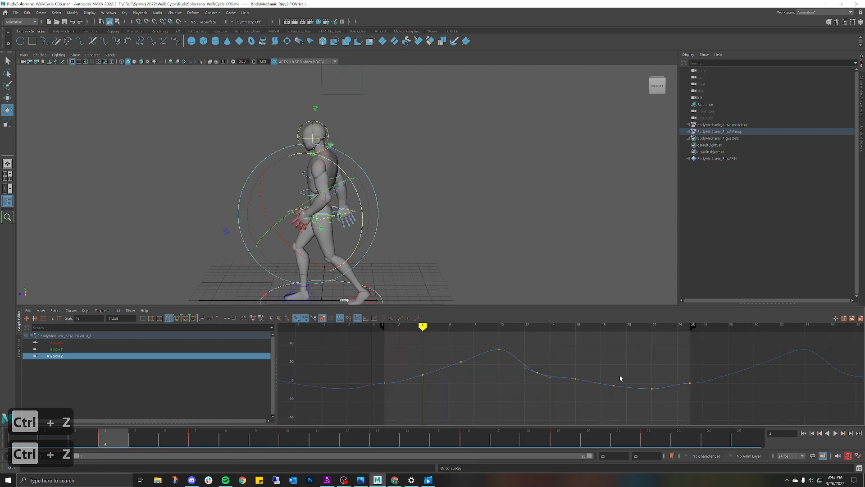
pyautogui.keyDown('alt'); pyautogui.moveTo(406, 379); pyautogui.dragTo(451, 380, button='middle'); pyautogui.keyUp('alt')
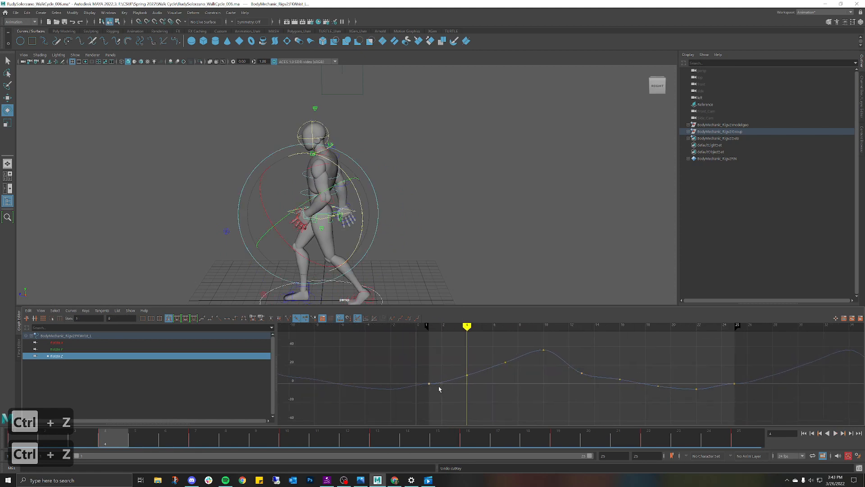
pyautogui.click(288, 318)
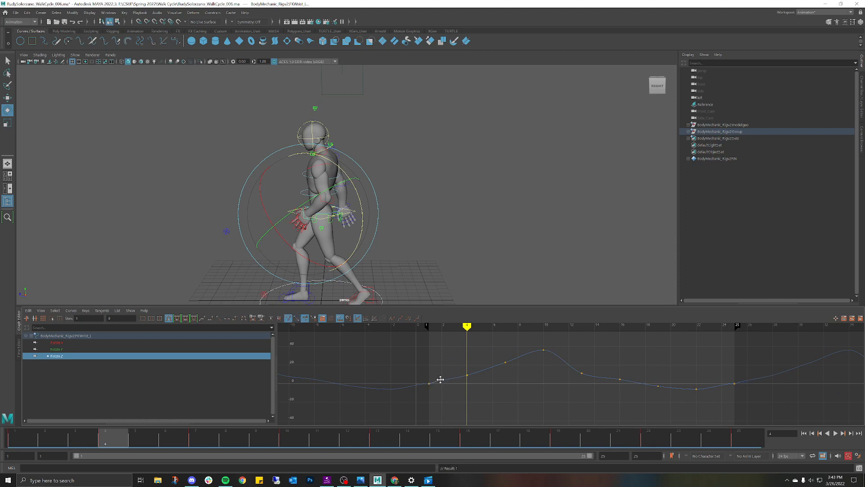
pyautogui.hotkey('ctrl', 'z')
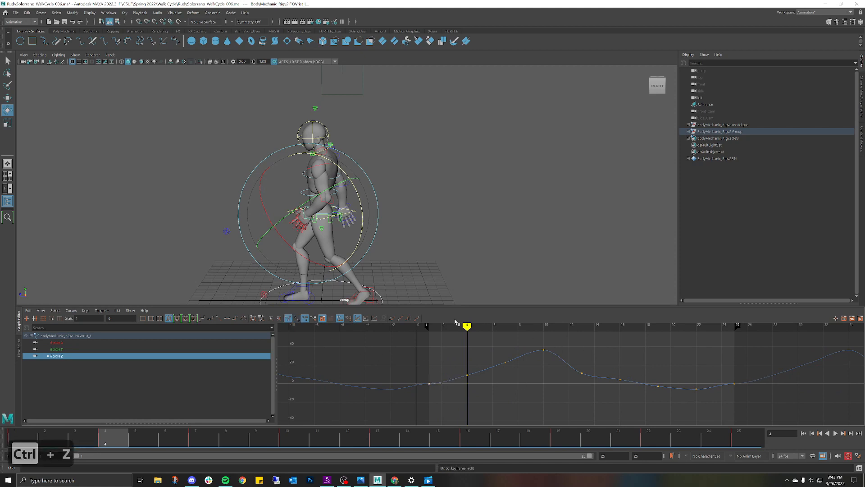
# Break the tangents of the left wrist's Rotate Z key at frame 25 and adjust its incoming handle
pyautogui.moveTo(455, 322)
pyautogui.mouseDown()
pyautogui.moveTo(481, 336)
pyautogui.moveTo(731, 352)
pyautogui.moveTo(742, 391)
pyautogui.mouseUp()
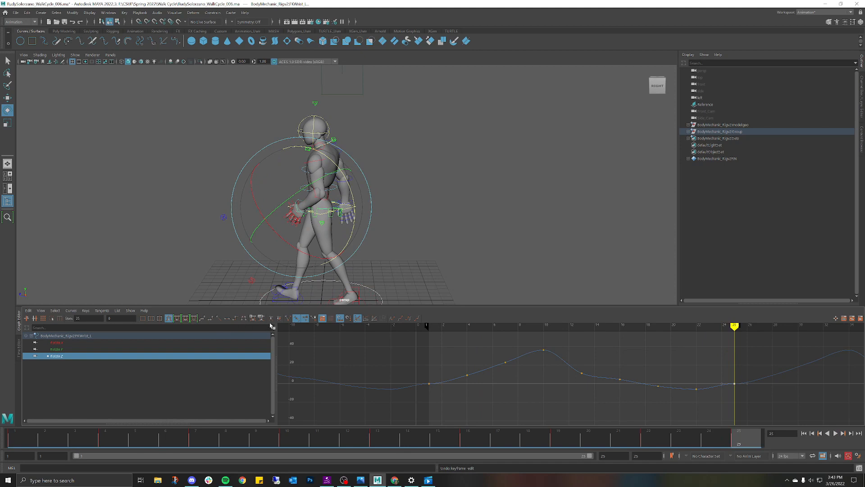
pyautogui.click(289, 318)
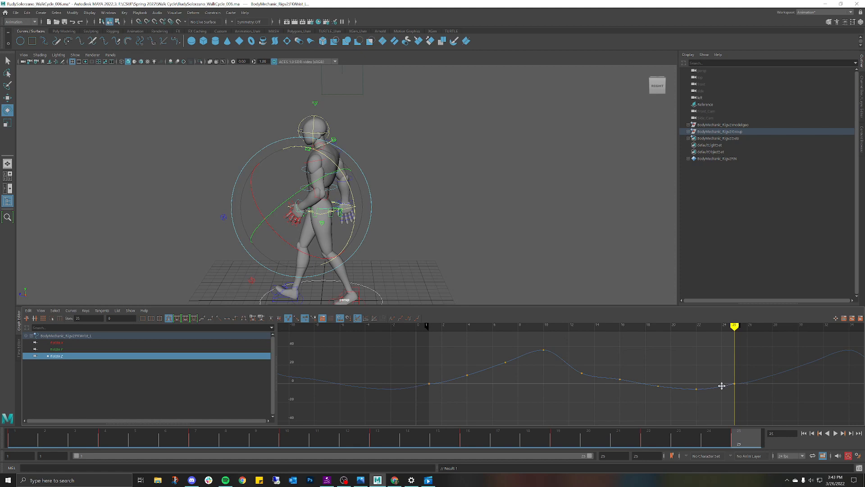
pyautogui.click(429, 384)
pyautogui.click(451, 368)
pyautogui.scroll(-5, 632, 380)
pyautogui.scroll(5, 624, 380)
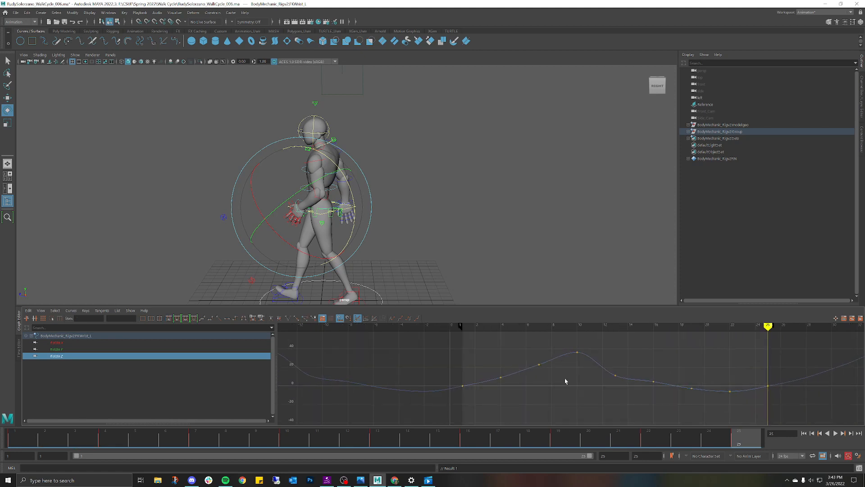
# Try deleting the left wrist's Rotate Z keys at frames 4 and 7 together, and undo the deletion
pyautogui.moveTo(483, 356); pyautogui.dragTo(548, 386)
pyautogui.press('Delete')
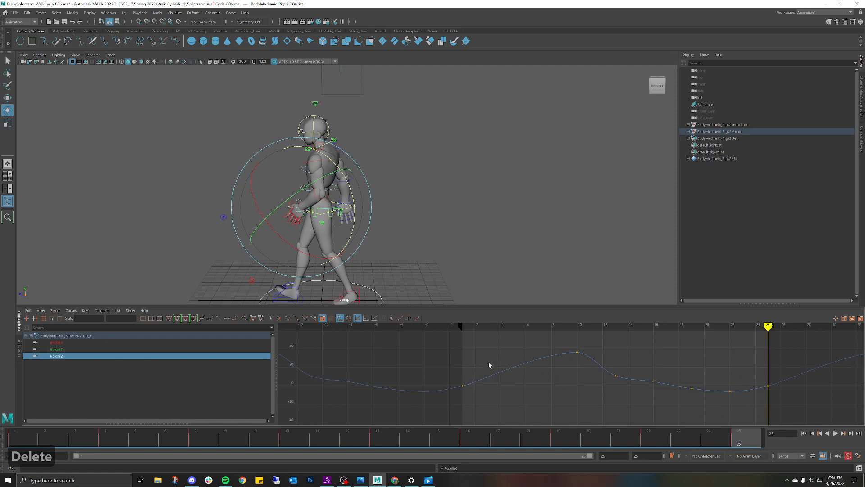
pyautogui.hotkey('ctrl', 'z')
# Delete the left wrist's Rotate Z keys at frames 7 and 16 and play back the walk cycle
pyautogui.click(539, 361)
pyautogui.press('Delete')
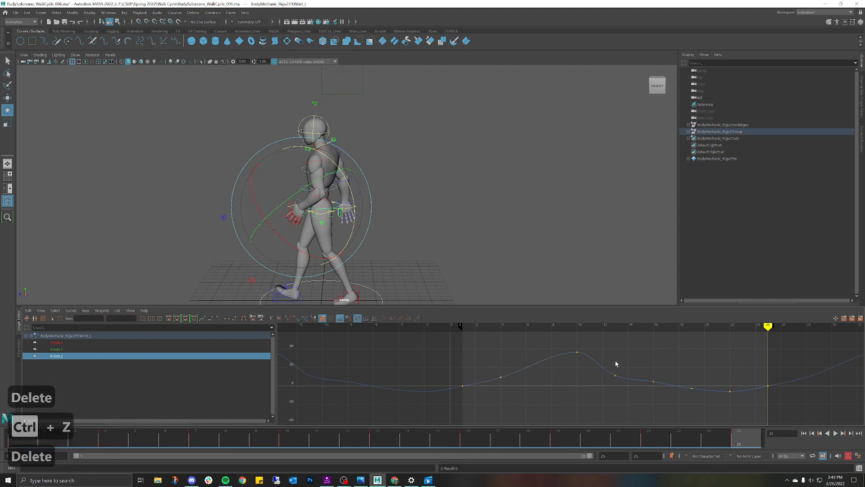
pyautogui.click(654, 381)
pyautogui.moveTo(769, 329); pyautogui.dragTo(653, 329)
pyautogui.press('Delete')
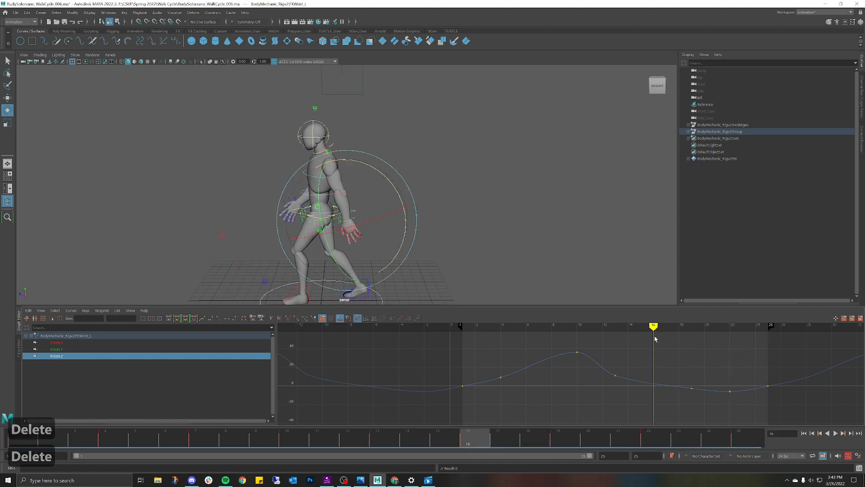
pyautogui.hotkey('alt', 'v')
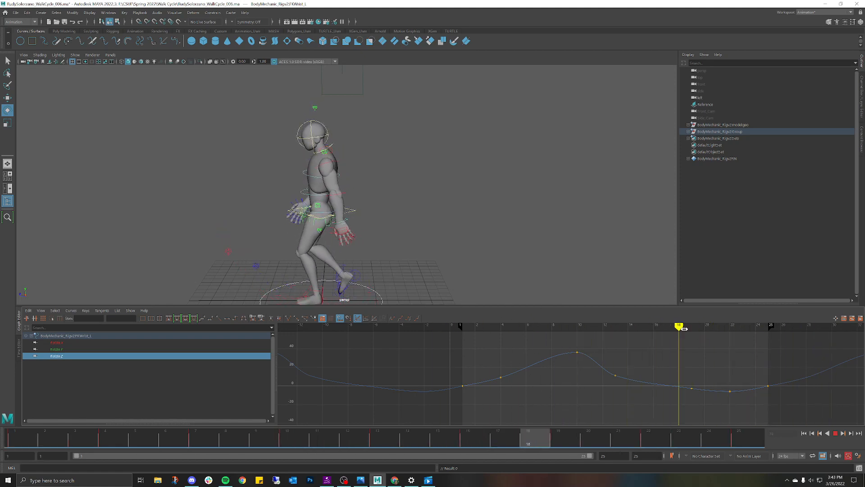
# Raise the left wrist's Rotate Z key at frame 4 and check how the curve flows through frame 1
pyautogui.moveTo(772, 346); pyautogui.dragTo(500, 369)
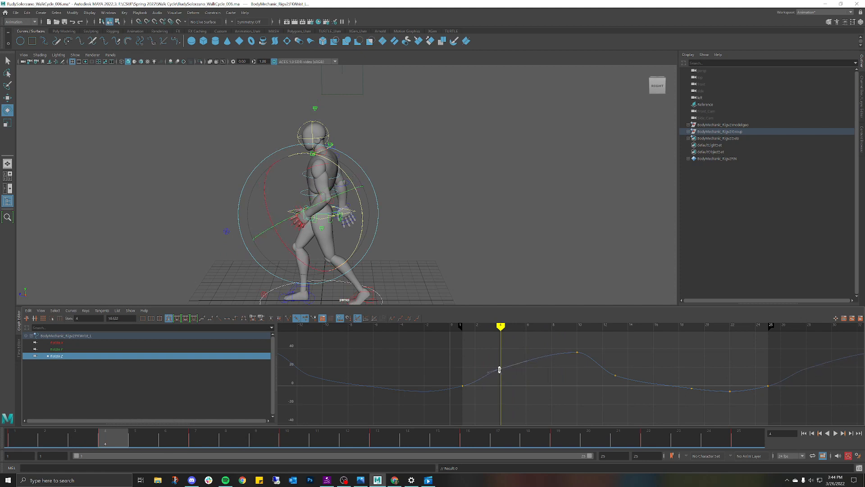
pyautogui.click(505, 348)
pyautogui.moveTo(464, 374)
pyautogui.mouseDown()
pyautogui.moveTo(467, 396)
pyautogui.moveTo(470, 386)
pyautogui.mouseUp()
pyautogui.click(573, 388)
pyautogui.moveTo(459, 374); pyautogui.dragTo(478, 391)
pyautogui.click(479, 360)
pyautogui.scroll(-5, 487, 359)
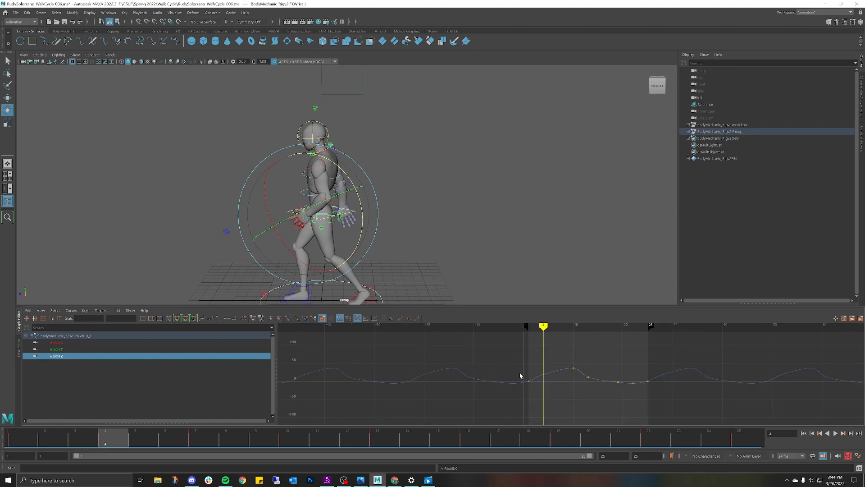
# Try to smooth the left wrist's Rotate Z drop by adjusting the tangent handles around frames 10 and 13
pyautogui.click(585, 376)
pyautogui.scroll(6, 593, 379)
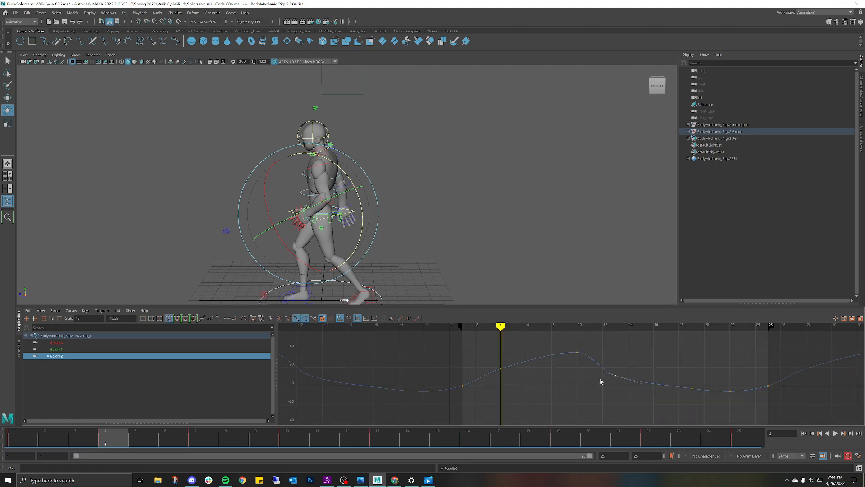
pyautogui.moveTo(571, 336); pyautogui.dragTo(598, 347)
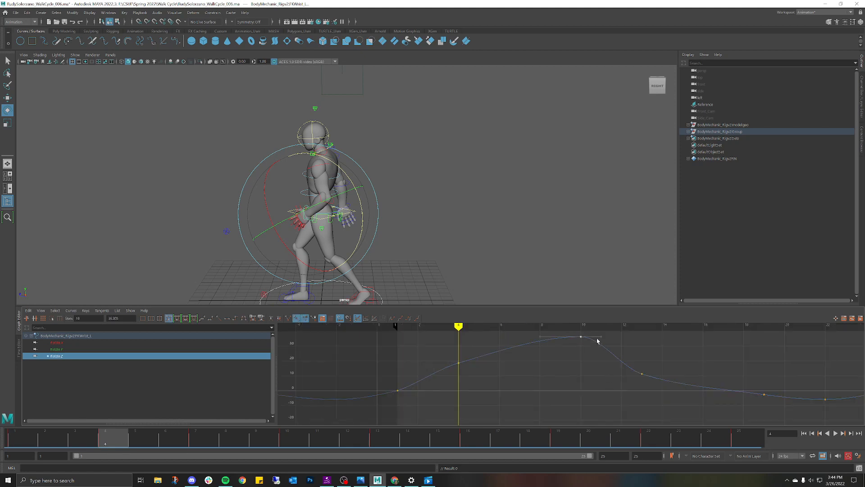
pyautogui.click(600, 337)
pyautogui.click(632, 374)
pyautogui.moveTo(623, 370); pyautogui.dragTo(620, 364)
pyautogui.scroll(-5, 627, 369)
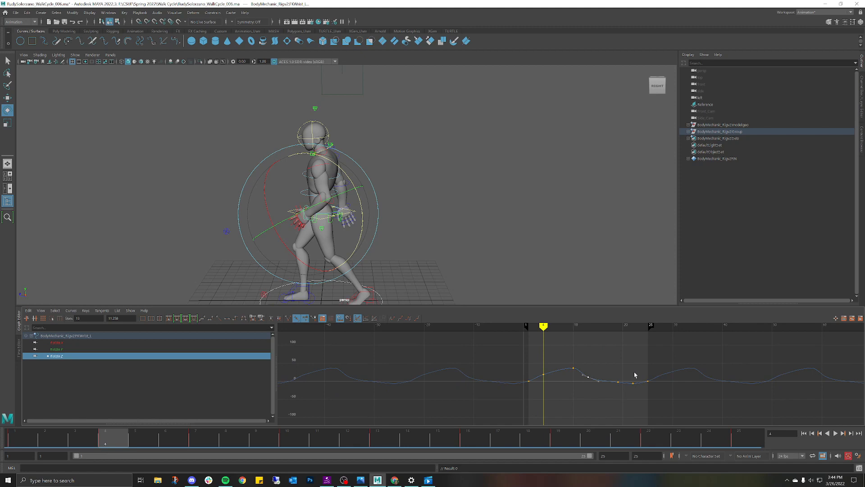
# Delete the left wrist's Rotate Z key at frame 13, play the cycle and inspect the looping curve
pyautogui.press('a')
pyautogui.press('Delete')
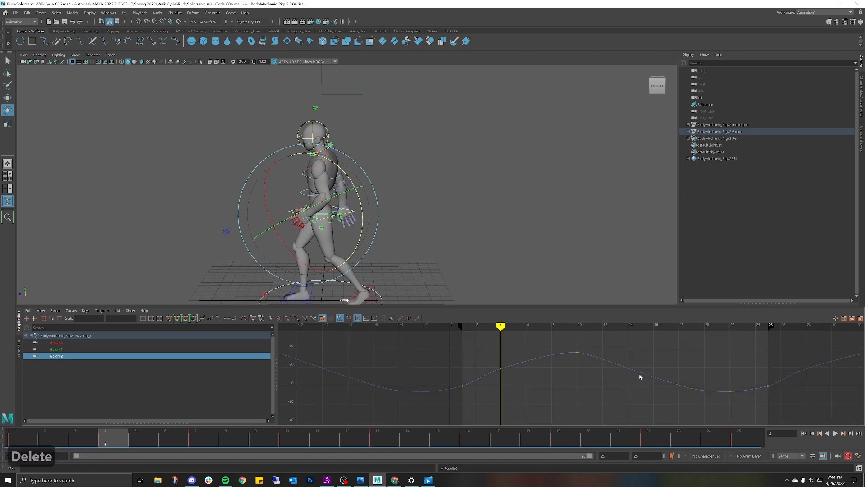
pyautogui.scroll(-2, 639, 377)
pyautogui.hotkey('alt', 'v')
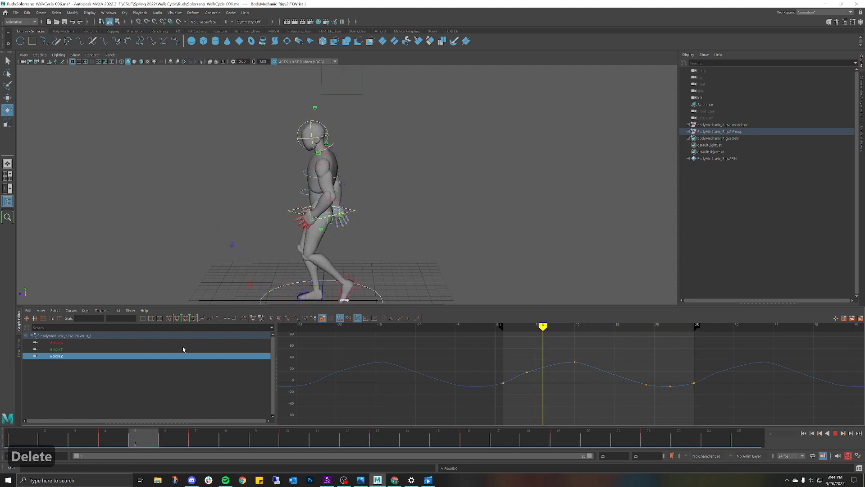
pyautogui.hotkey('alt', 'v')
pyautogui.moveTo(554, 354); pyautogui.dragTo(603, 375)
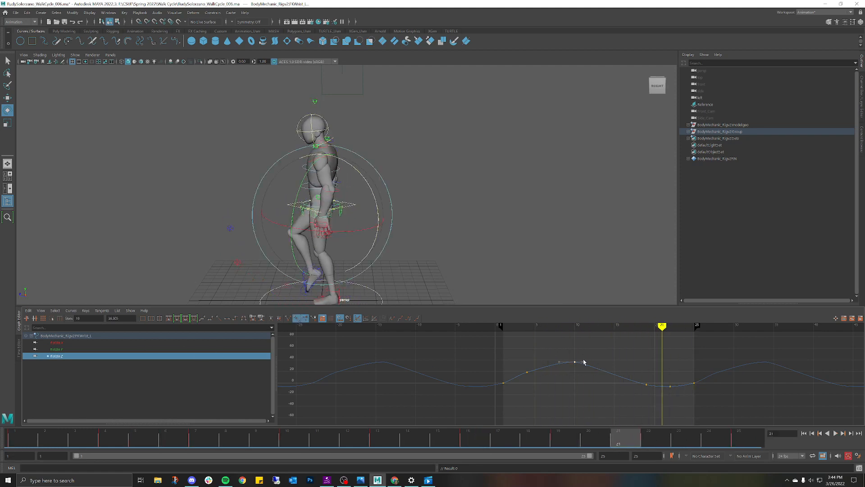
pyautogui.click(609, 350)
pyautogui.scroll(-5, 608, 349)
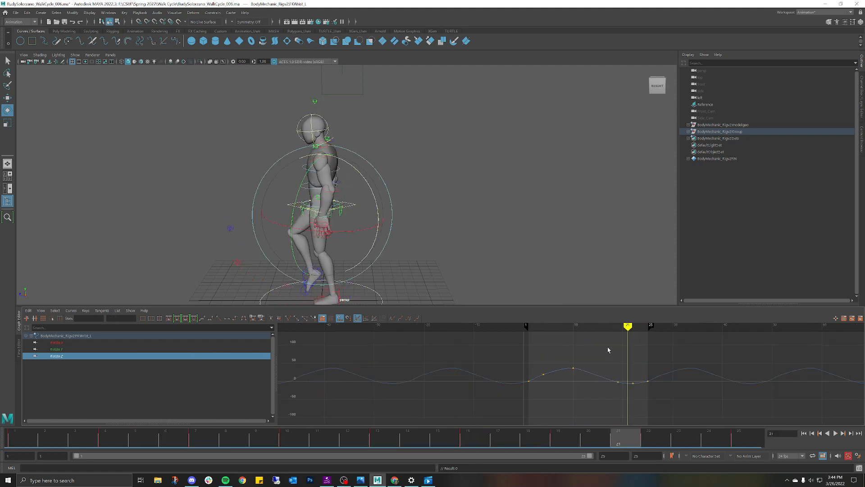
# Hide the rig's NURBS curves and play the walk cycle from the front to examine the arm swing, stopping at frame 6
pyautogui.click(393, 219)
pyautogui.keyDown('alt'); pyautogui.moveTo(434, 174); pyautogui.dragTo(423, 169); pyautogui.keyUp('alt')
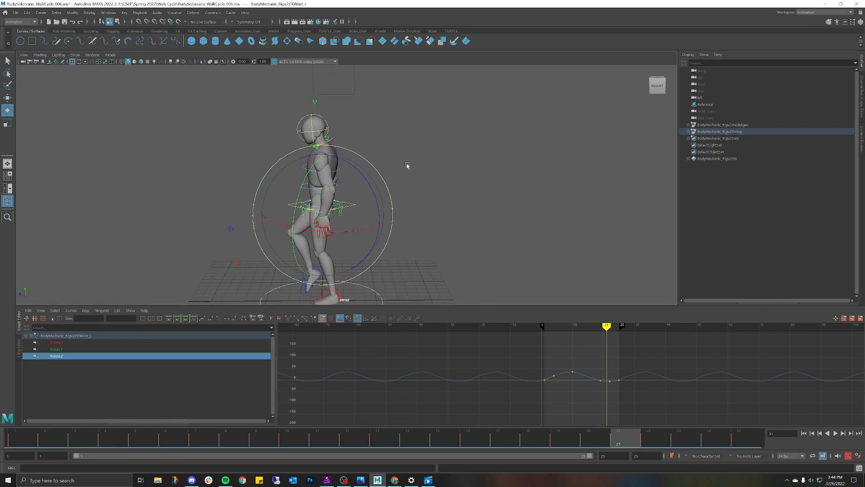
pyautogui.click(407, 166)
pyautogui.keyDown('alt'); pyautogui.moveTo(345, 162); pyautogui.dragTo(394, 156); pyautogui.keyUp('alt')
pyautogui.keyDown('alt'); pyautogui.moveTo(331, 149); pyautogui.dragTo(288, 149); pyautogui.keyUp('alt')
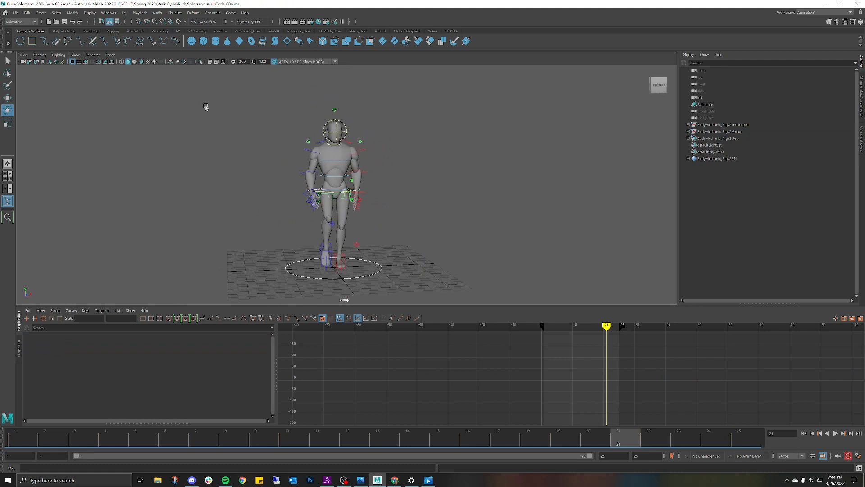
pyautogui.click(91, 16)
pyautogui.click(97, 98)
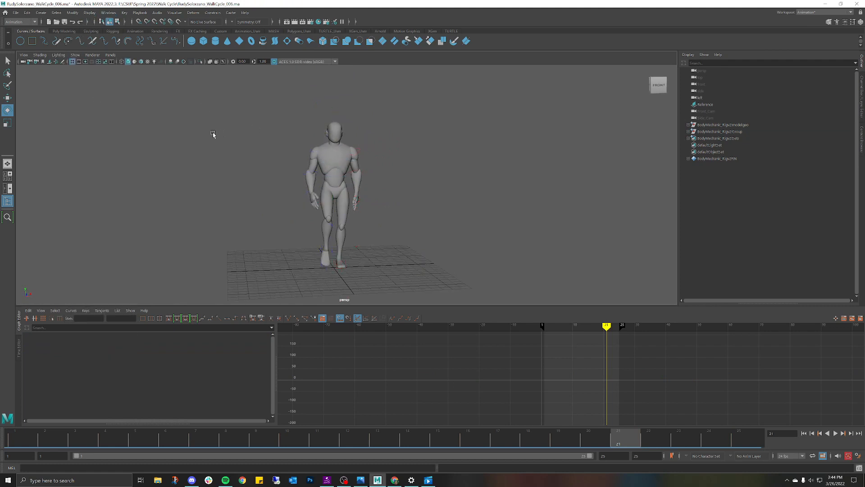
pyautogui.keyDown('alt'); pyautogui.moveTo(213, 134); pyautogui.dragTo(223, 137); pyautogui.keyUp('alt')
pyautogui.click(833, 433)
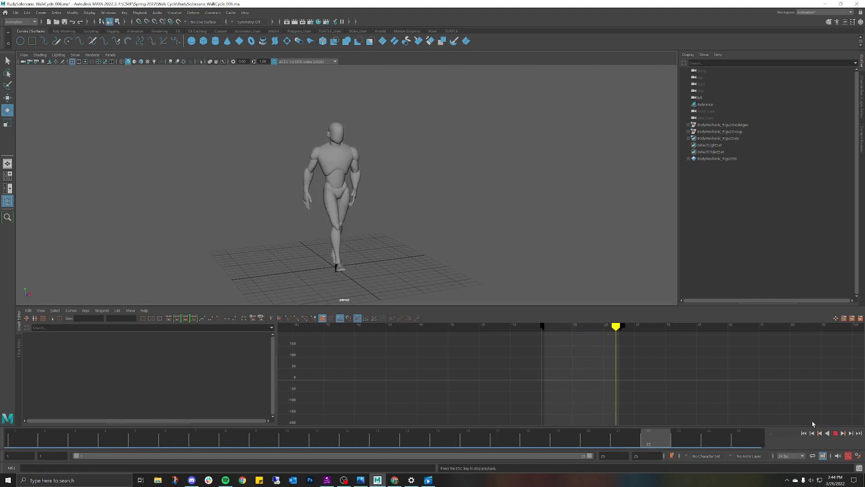
pyautogui.keyDown('alt'); pyautogui.moveTo(518, 235); pyautogui.dragTo(471, 218); pyautogui.keyUp('alt')
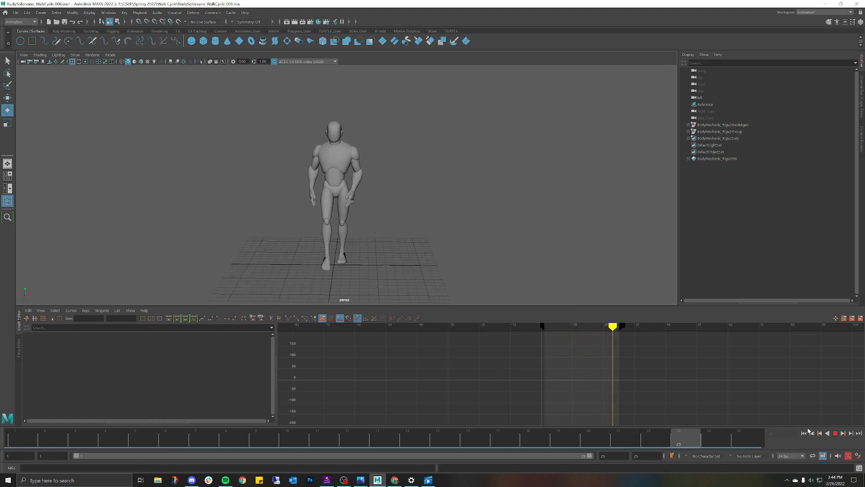
pyautogui.press('Escape')
pyautogui.moveTo(486, 442)
pyautogui.mouseDown()
pyautogui.moveTo(114, 376)
pyautogui.moveTo(183, 379)
pyautogui.mouseUp()
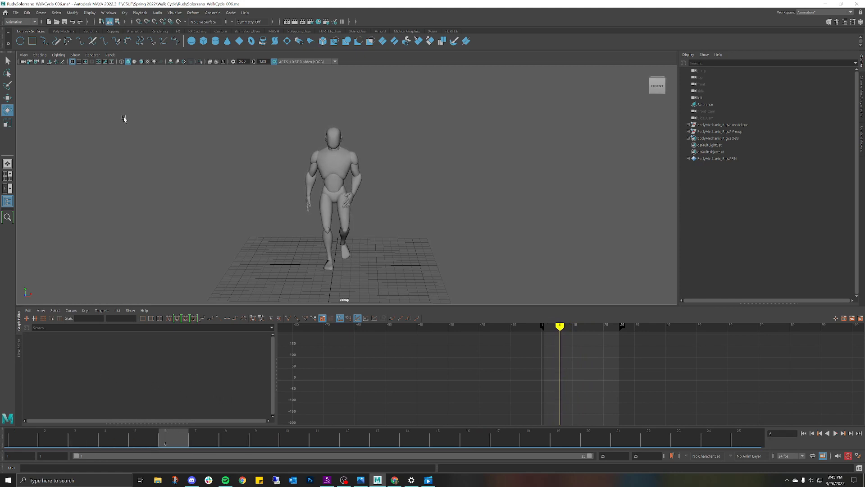
# Show the NURBS curves again and select the left shoulder control
pyautogui.click(75, 55)
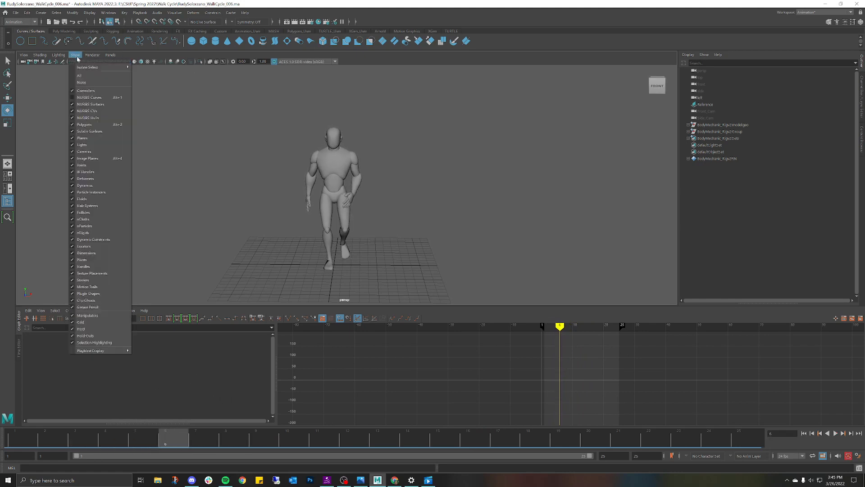
pyautogui.click(92, 100)
pyautogui.click(364, 155)
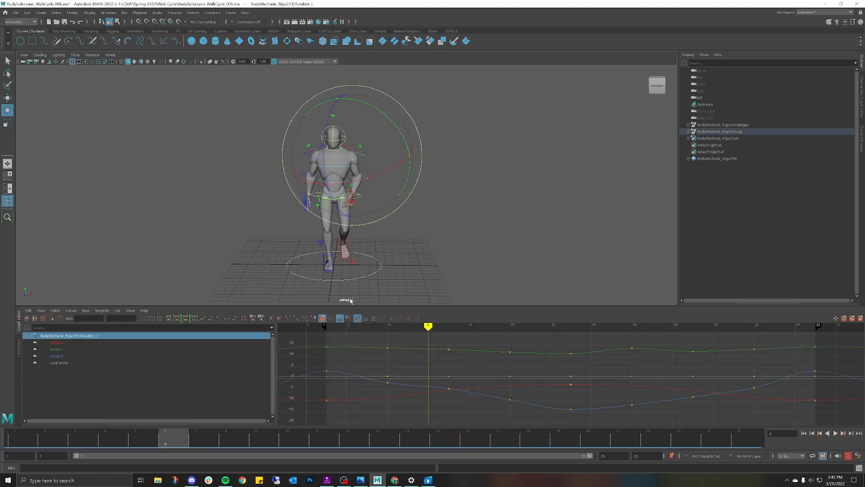
# Try rotating the left shoulder at frame 7, check the arm motion by scrubbing, and undo the rotation
pyautogui.moveTo(198, 446); pyautogui.dragTo(196, 446)
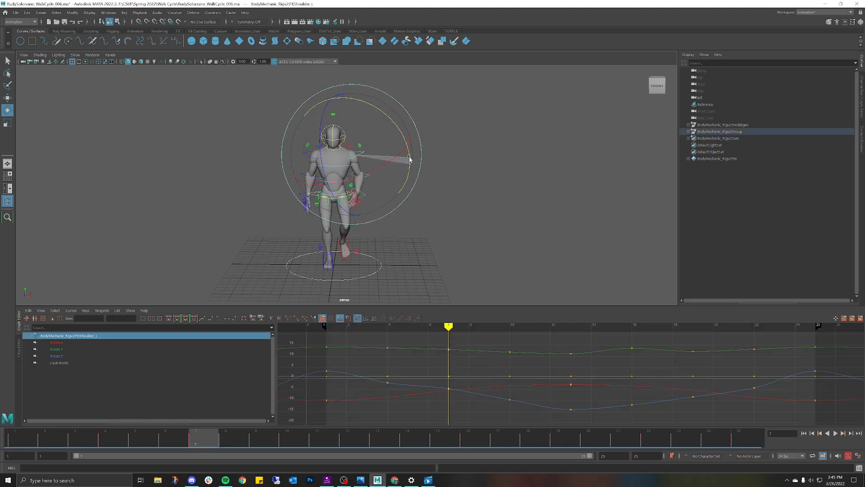
pyautogui.moveTo(409, 157); pyautogui.dragTo(385, 214)
pyautogui.moveTo(203, 438)
pyautogui.mouseDown()
pyautogui.moveTo(90, 438)
pyautogui.moveTo(442, 437)
pyautogui.moveTo(23, 437)
pyautogui.mouseUp()
pyautogui.hotkey('ctrl', 'z')
pyautogui.hotkey('ctrl', 'z')
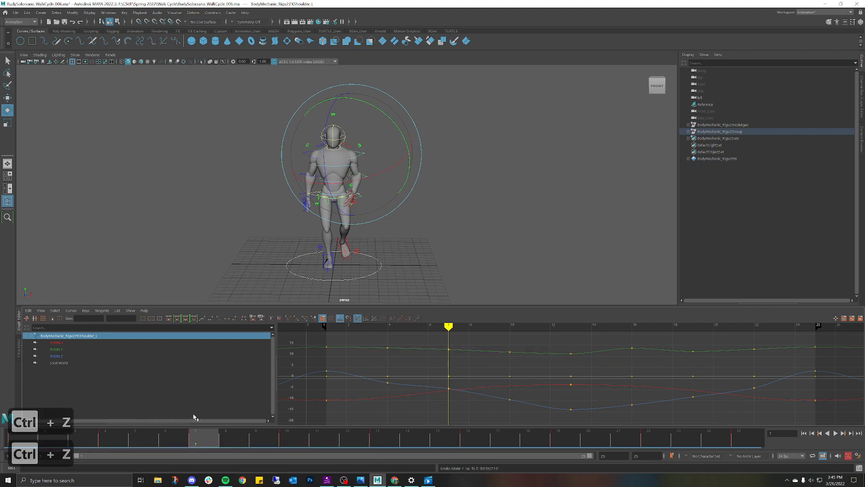
# Try keying an adjusted left shoulder rotation at frame 4, play back the walk cycle, and undo the change
pyautogui.moveTo(204, 441)
pyautogui.mouseDown()
pyautogui.moveTo(23, 438)
pyautogui.moveTo(118, 434)
pyautogui.mouseUp()
pyautogui.moveTo(366, 228)
pyautogui.keyDown('alt'); pyautogui.mouseDown()
pyautogui.moveTo(372, 224)
pyautogui.moveTo(363, 225)
pyautogui.mouseUp(); pyautogui.keyUp('alt')
pyautogui.click(454, 168)
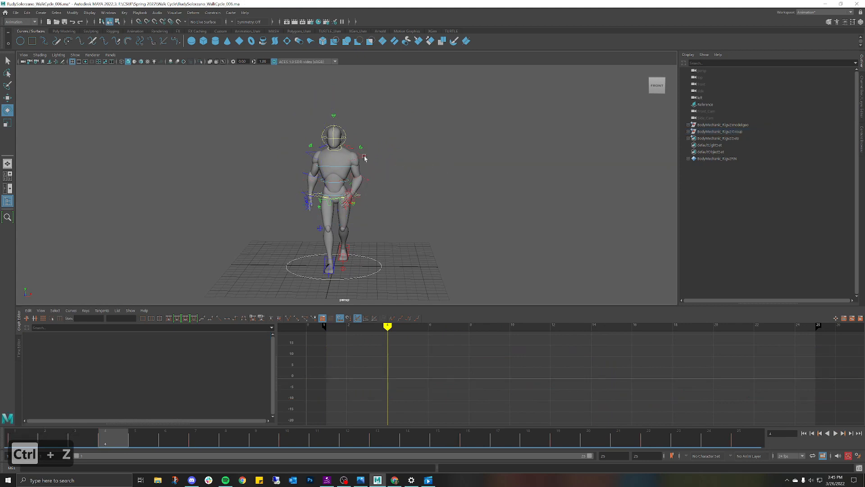
pyautogui.hotkey('ctrl', 'z')
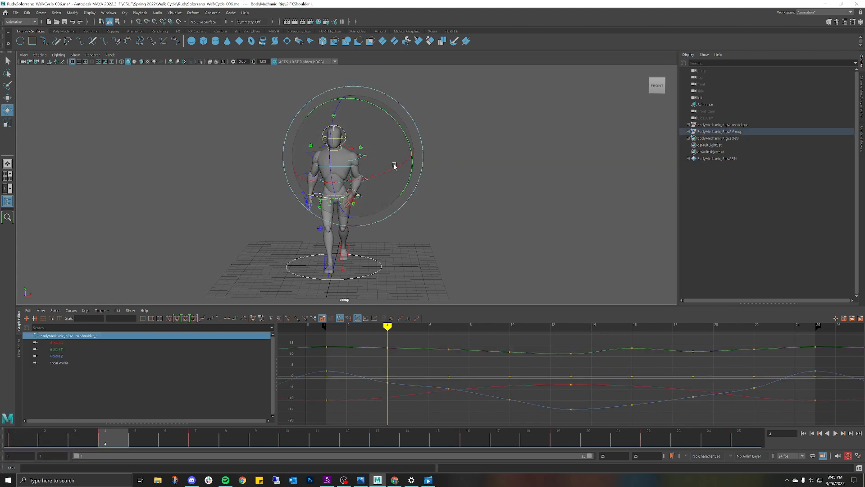
pyautogui.press('s')
pyautogui.hotkey('alt', 'v')
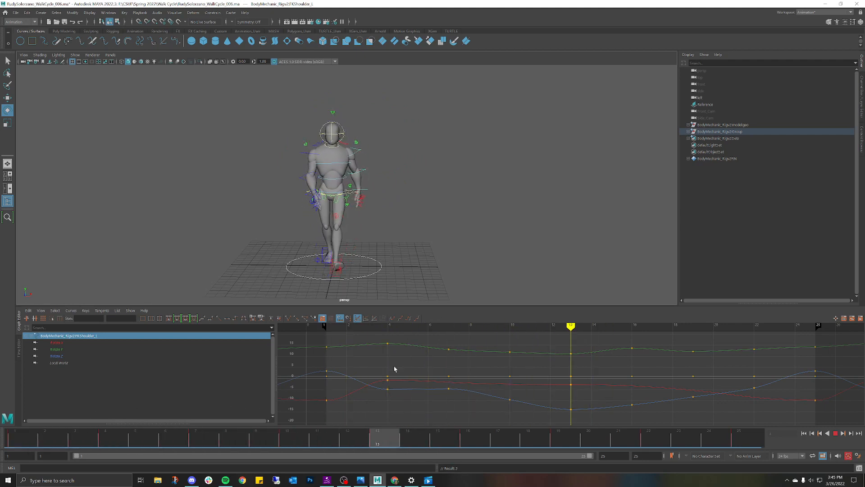
pyautogui.hotkey('ctrl', 'z')
pyautogui.hotkey('ctrl', 'z')
# Select the left elbow and examine the arm up close from several angles between frames 4 and 10
pyautogui.click(498, 198)
pyautogui.keyDown('alt'); pyautogui.moveTo(435, 178); pyautogui.dragTo(411, 139); pyautogui.keyUp('alt')
pyautogui.keyDown('alt'); pyautogui.moveTo(411, 138); pyautogui.dragTo(473, 137, button='right'); pyautogui.keyUp('alt')
pyautogui.keyDown('alt'); pyautogui.moveTo(473, 137); pyautogui.dragTo(446, 141); pyautogui.keyUp('alt')
pyautogui.keyDown('alt'); pyautogui.moveTo(446, 141); pyautogui.dragTo(397, 161, button='middle'); pyautogui.keyUp('alt')
pyautogui.click(412, 138)
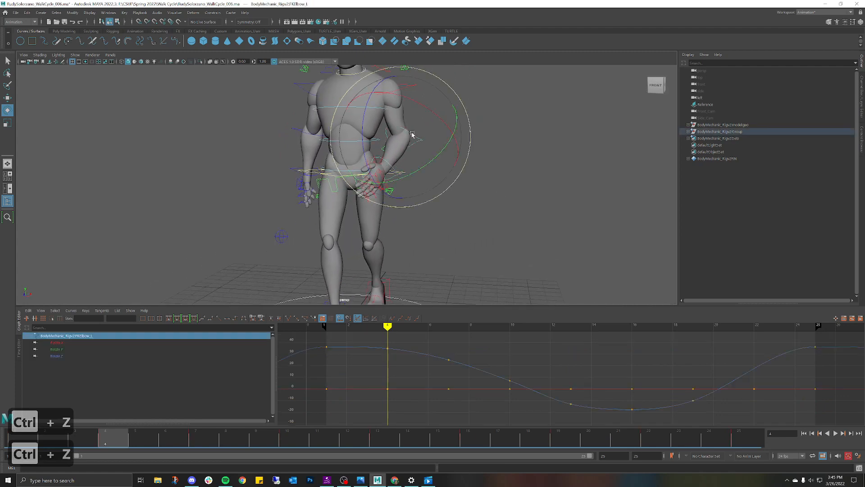
pyautogui.keyDown('alt'); pyautogui.moveTo(411, 138); pyautogui.dragTo(424, 189); pyautogui.keyUp('alt')
pyautogui.moveTo(124, 442); pyautogui.dragTo(283, 442)
pyautogui.keyDown('alt'); pyautogui.moveTo(451, 165); pyautogui.dragTo(411, 164); pyautogui.keyUp('alt')
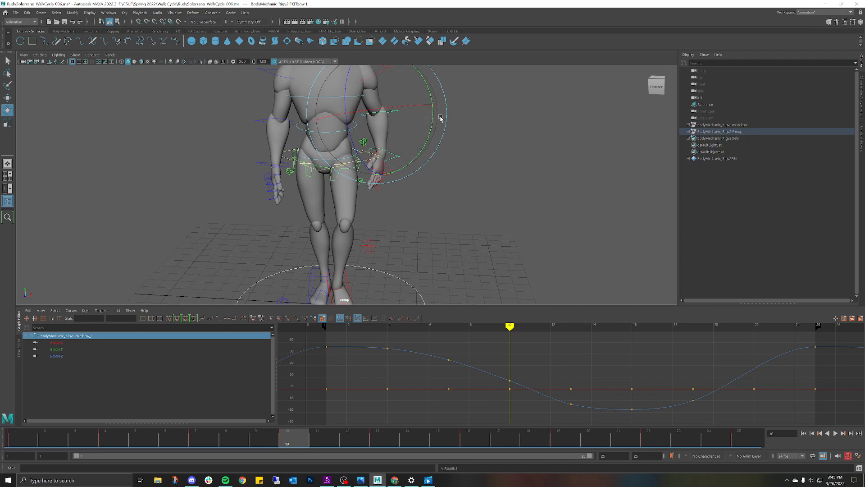
# Return to the left shoulder, lower its Rotate Y at frame 10 and review the change back to frame 7
pyautogui.hotkey('ctrl', 'z')
pyautogui.hotkey('ctrl', 'z')
pyautogui.hotkey('ctrl', 'z')
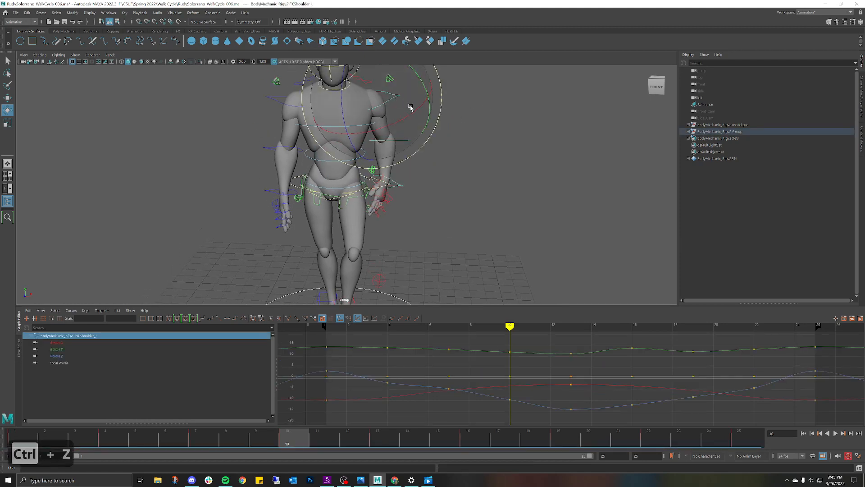
pyautogui.hotkey('ctrl', 'z')
pyautogui.moveTo(285, 439); pyautogui.dragTo(161, 425)
pyautogui.click(208, 434)
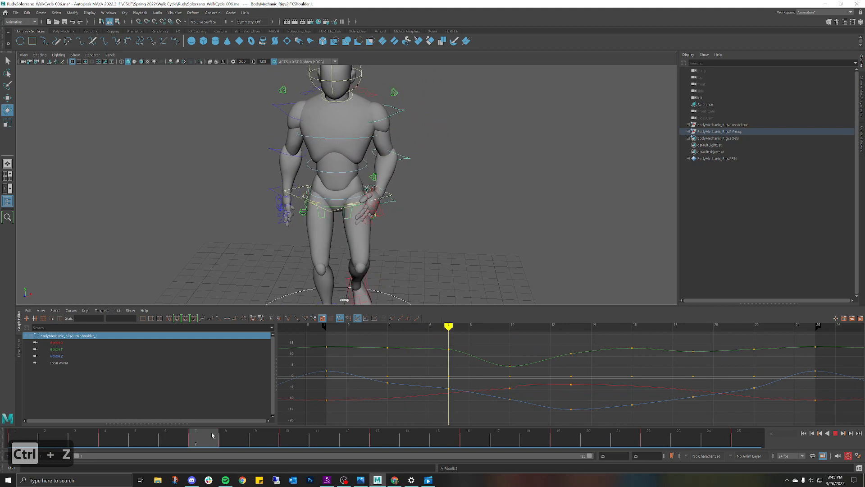
# Lower the left shoulder's Rotate Y at frame 7 to about the level of frame 10 and play back the walk cycle
pyautogui.moveTo(430, 128); pyautogui.dragTo(434, 121)
pyautogui.hotkey('alt', 'v')
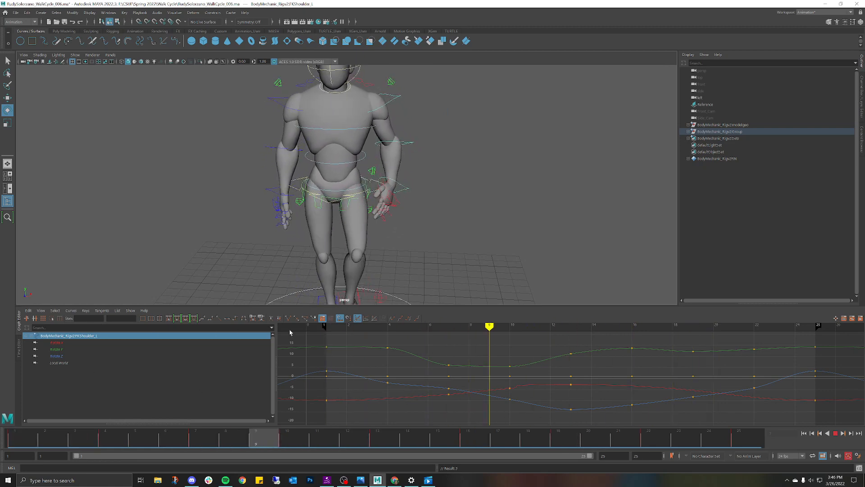
pyautogui.hotkey('alt', 'v')
pyautogui.scroll(-5, 354, 136)
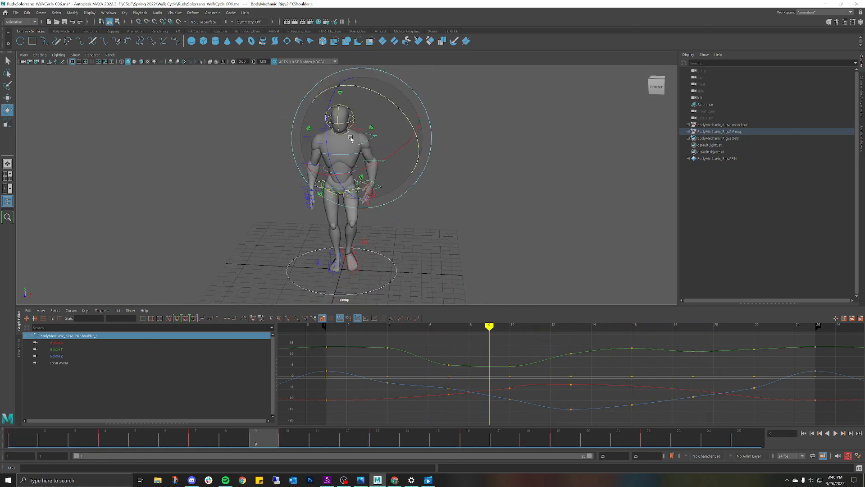
pyautogui.keyDown('alt'); pyautogui.moveTo(353, 139); pyautogui.dragTo(369, 167); pyautogui.keyUp('alt')
pyautogui.click(500, 163)
pyautogui.moveTo(501, 164)
pyautogui.keyDown('alt'); pyautogui.mouseDown()
pyautogui.moveTo(532, 170)
pyautogui.moveTo(515, 172)
pyautogui.mouseUp(); pyautogui.keyUp('alt')
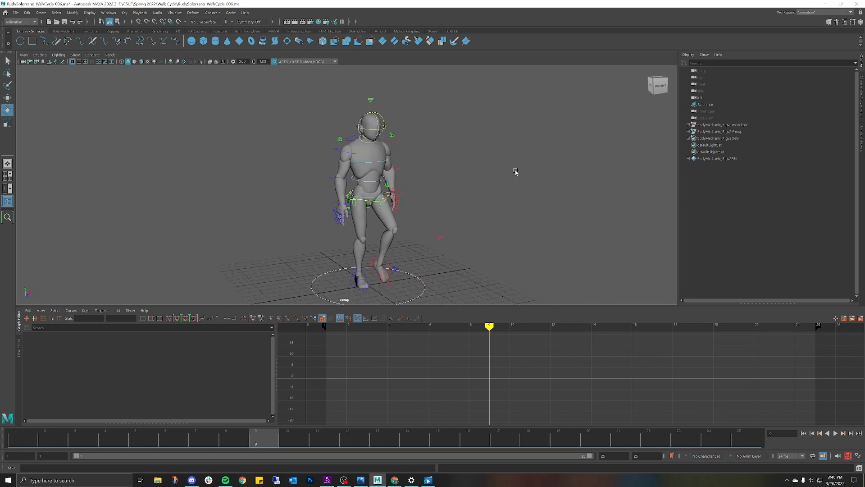
# Hide the NURBS curves and play the walk cycle from a three-quarter view to check the left arm swing
pyautogui.click(75, 55)
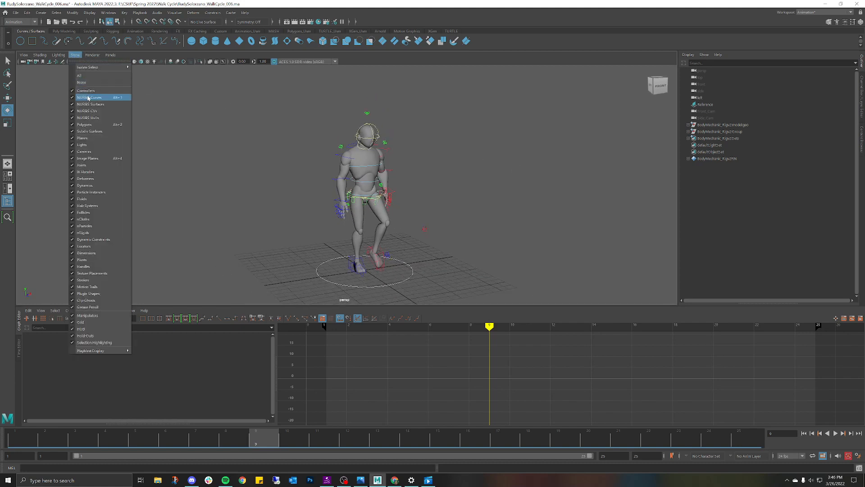
pyautogui.click(88, 97)
pyautogui.keyDown('alt'); pyautogui.moveTo(377, 151); pyautogui.dragTo(427, 149); pyautogui.keyUp('alt')
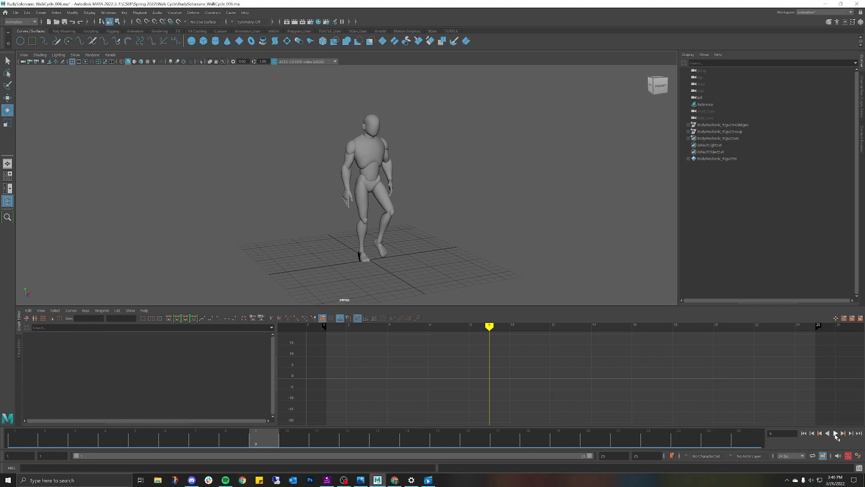
pyautogui.click(835, 433)
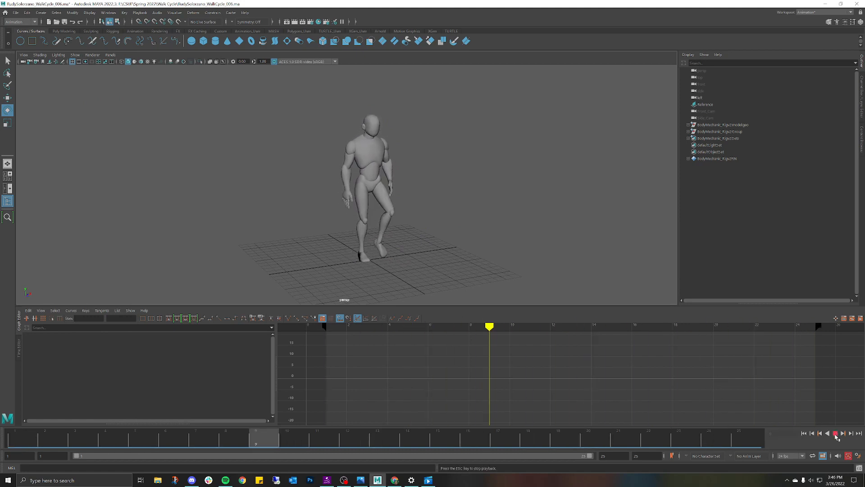
pyautogui.click(836, 433)
pyautogui.hotkey('alt', 'v')
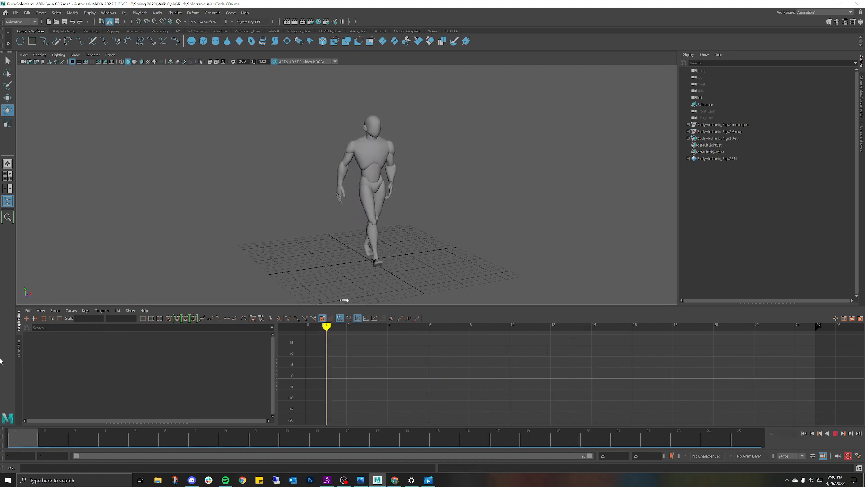